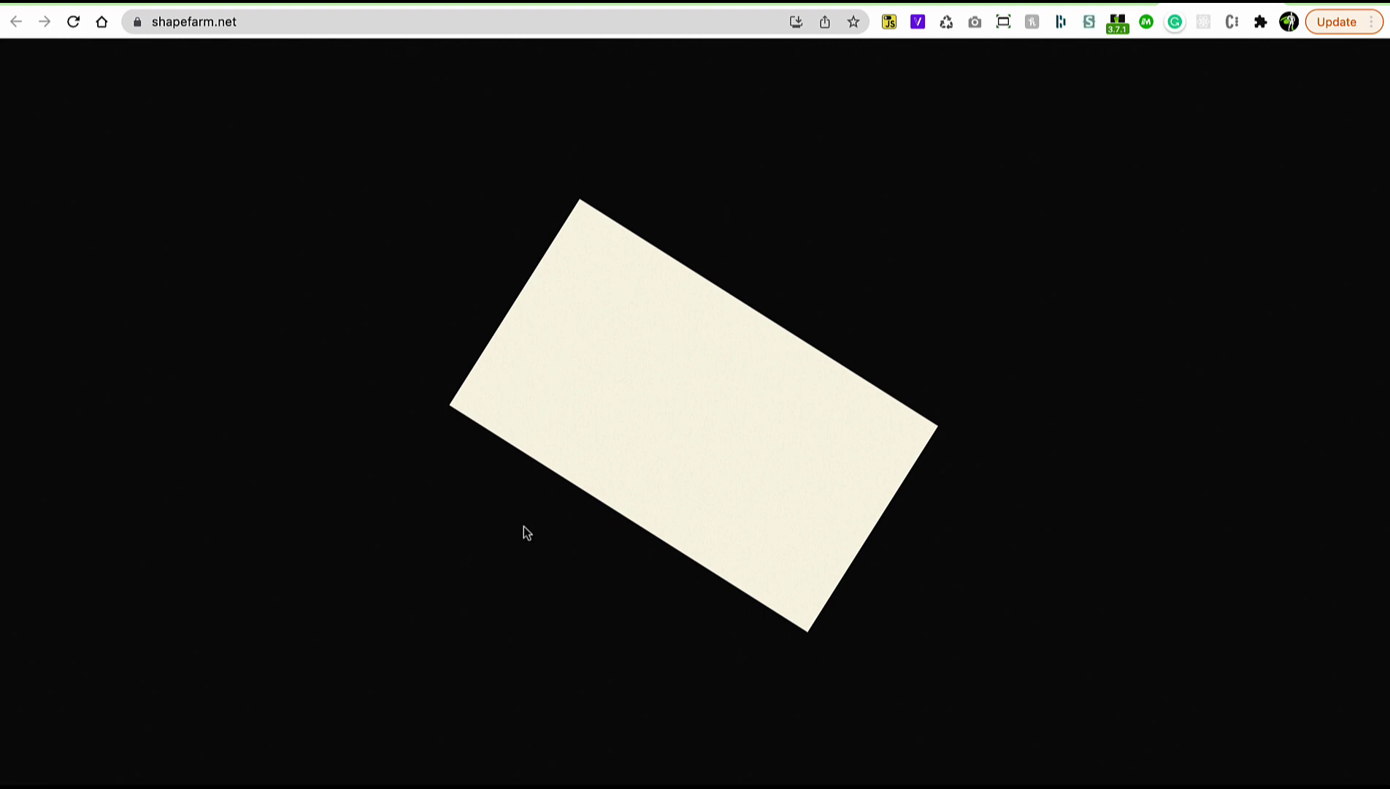
{"action": "scroll", "coordinate": [524, 533], "scroll_direction": "down", "scroll_amount": 5}
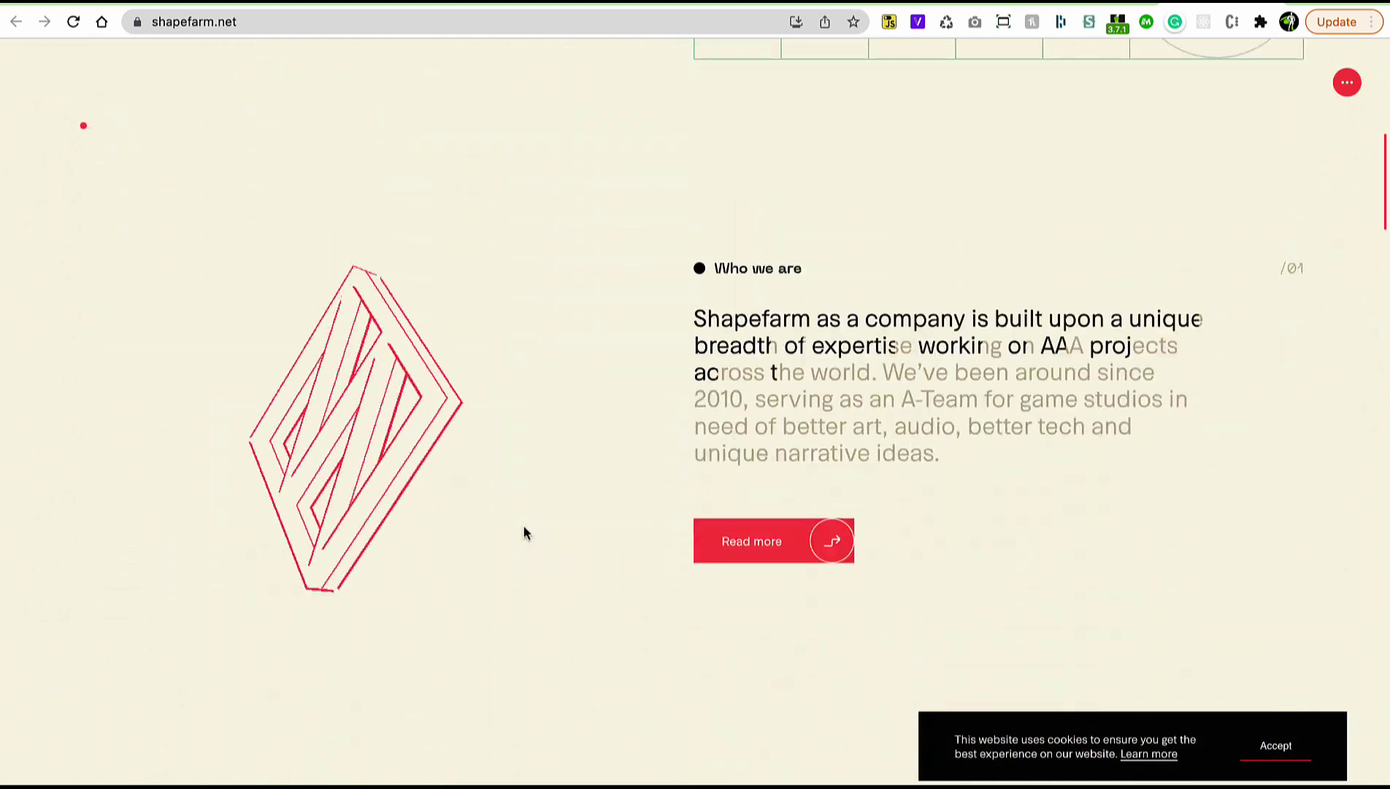
{"action": "scroll", "coordinate": [525, 532], "scroll_direction": "down", "scroll_amount": 2}
{"action": "scroll", "coordinate": [524, 533], "scroll_direction": "down", "scroll_amount": 2}
{"action": "scroll", "coordinate": [524, 533], "scroll_direction": "down", "scroll_amount": 3}
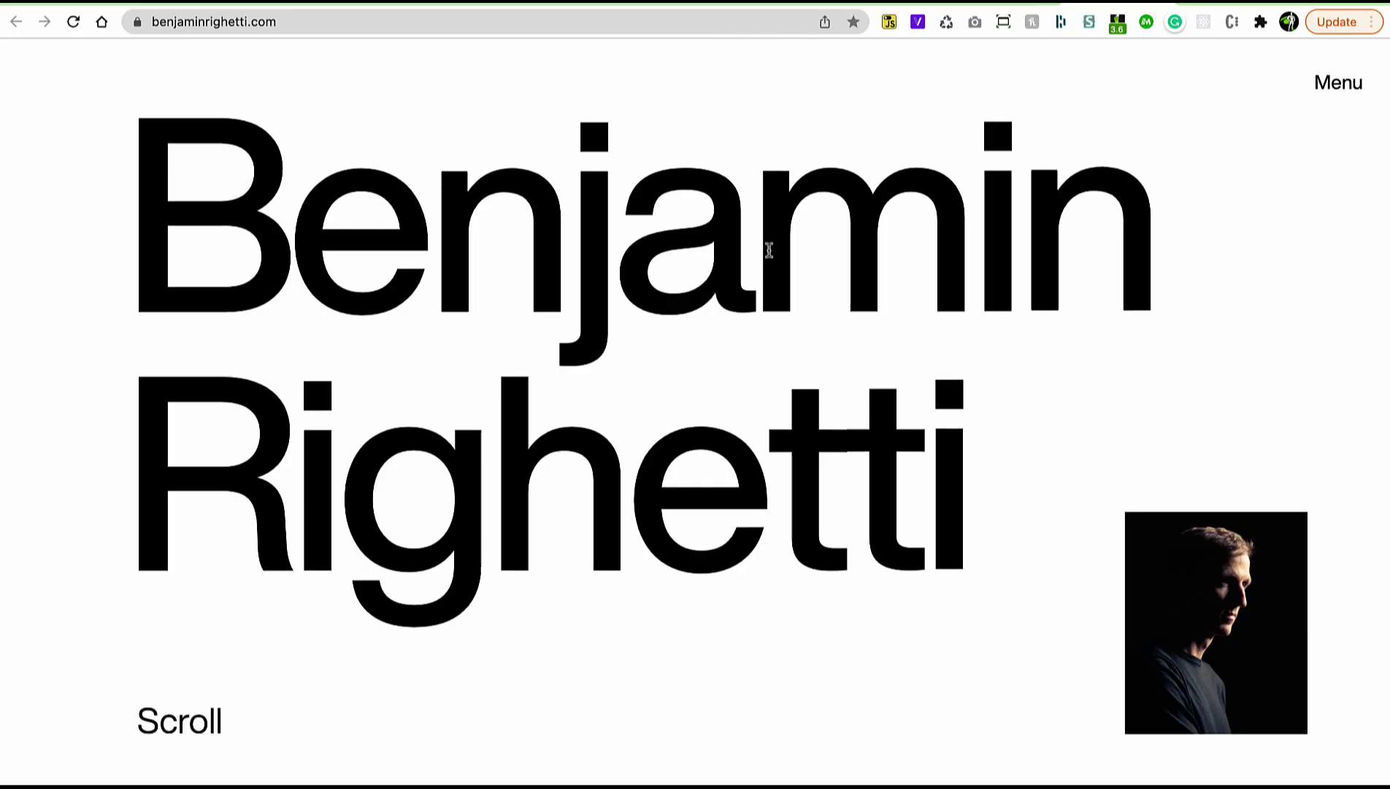
{"action": "scroll", "coordinate": [769, 250], "scroll_direction": "down", "scroll_amount": 3}
{"action": "scroll", "coordinate": [768, 251], "scroll_direction": "down", "scroll_amount": 3}
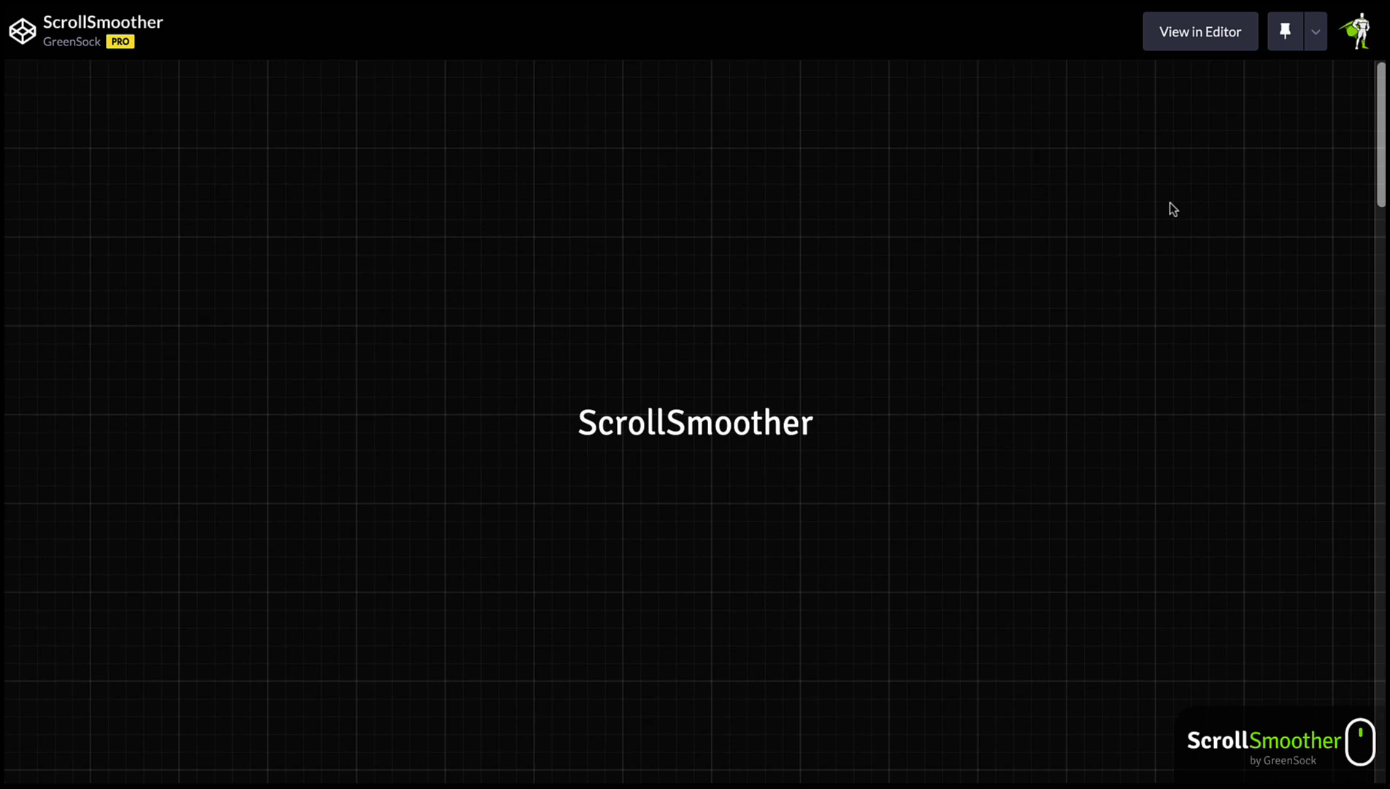
Tab focus from the TAB FROM ME... button to the DOWN TO ME! button.
{"action": "key", "text": "Tab"}
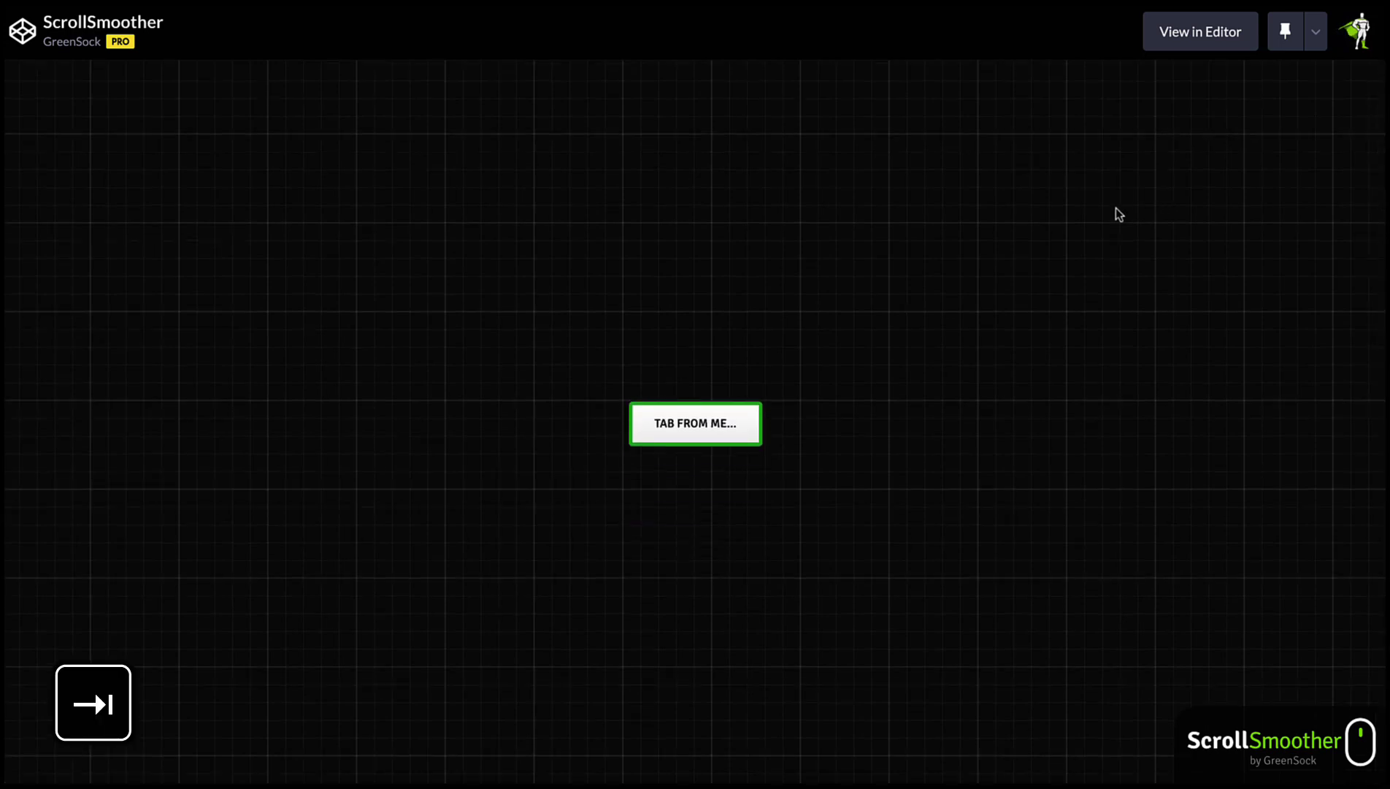
{"action": "key", "text": "Tab"}
{"action": "key", "text": "Tab"}
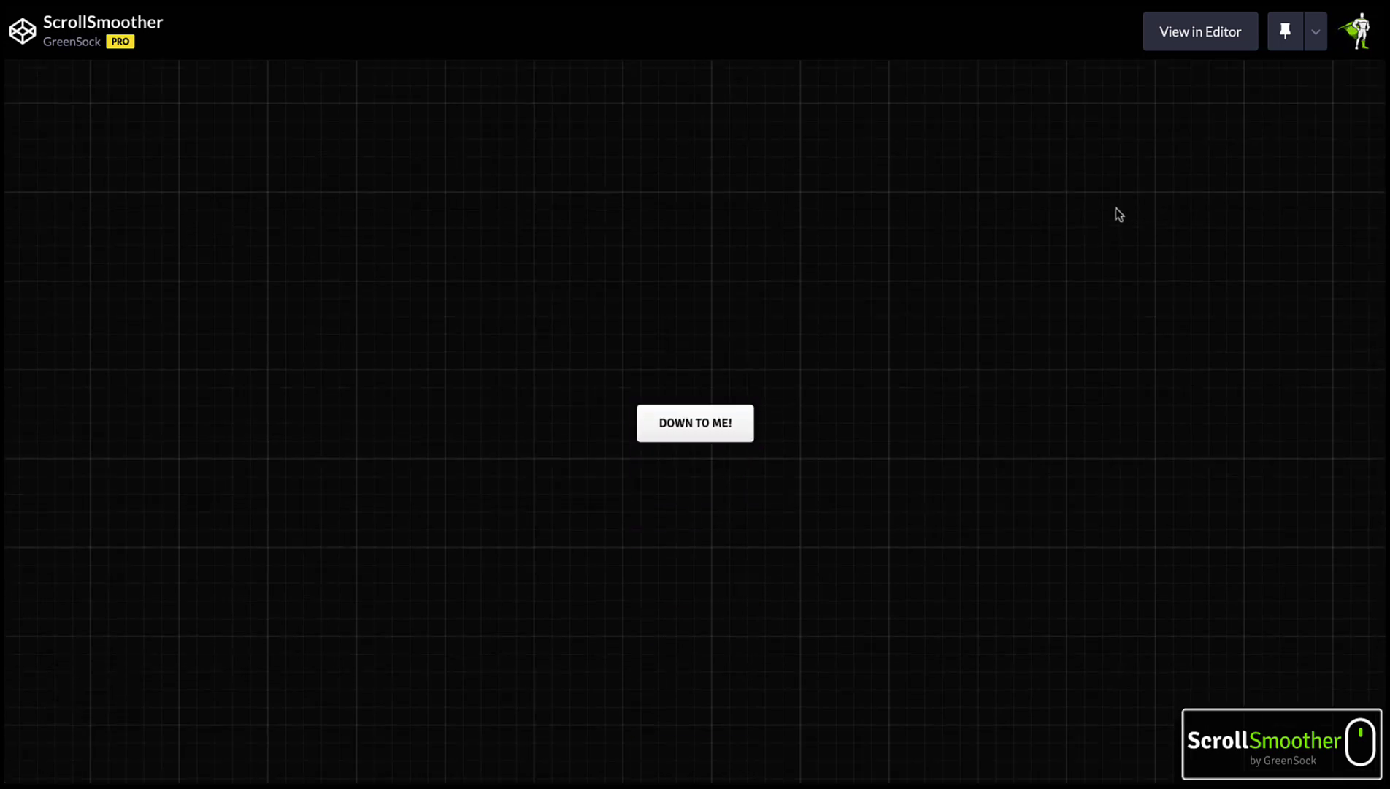
{"action": "scroll", "coordinate": [1287, 528], "scroll_direction": "down", "scroll_amount": 2}
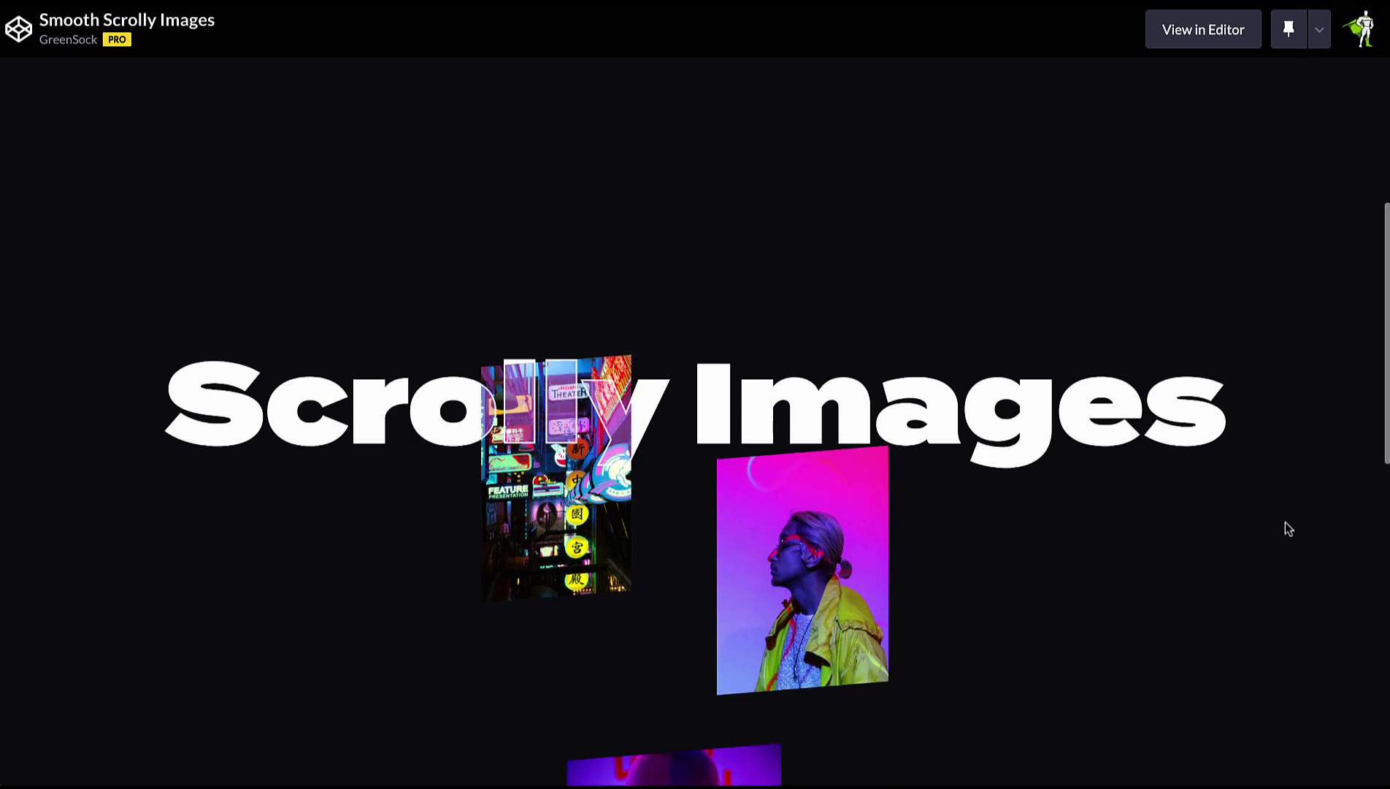
{"action": "scroll", "coordinate": [1286, 527], "scroll_direction": "down", "scroll_amount": 3}
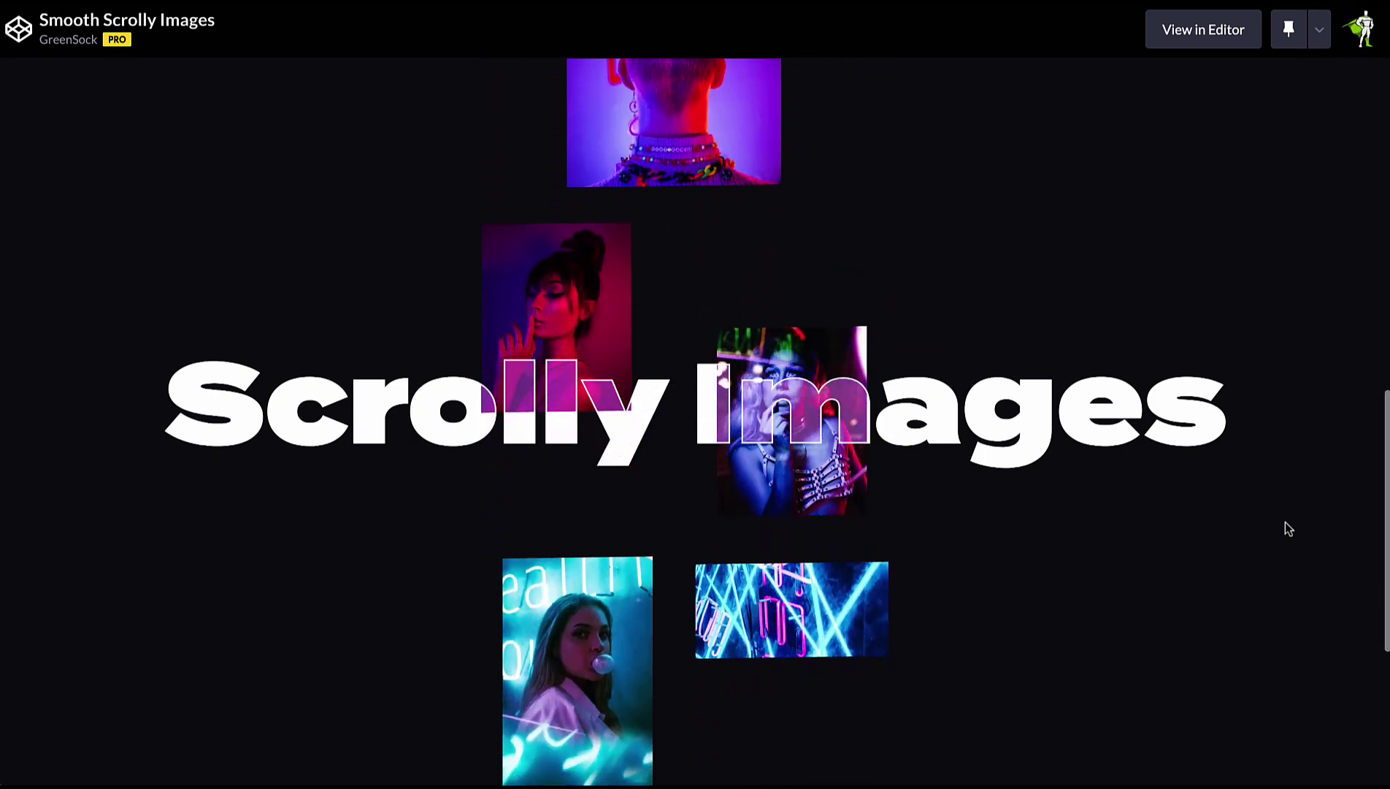
{"action": "scroll", "coordinate": [1286, 528], "scroll_direction": "down", "scroll_amount": 3}
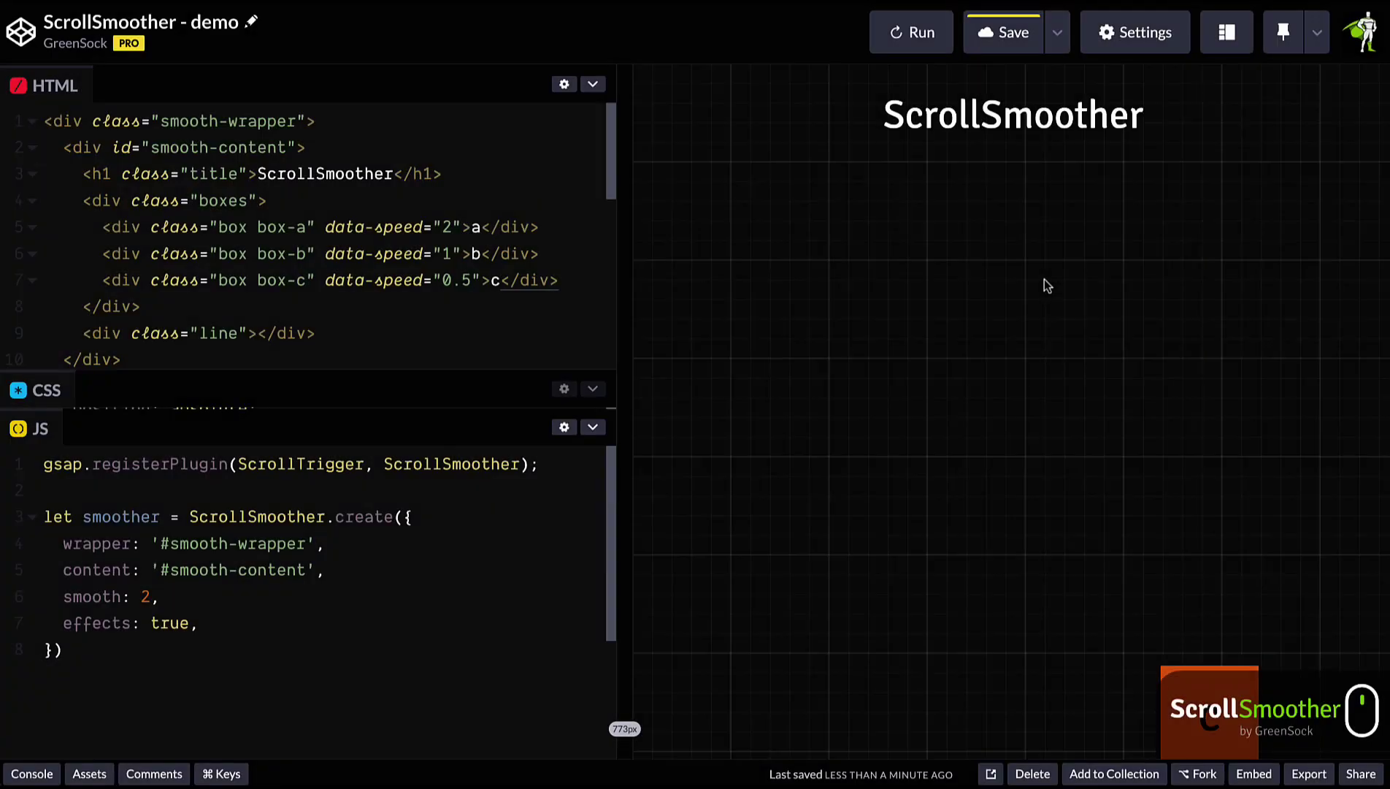
{"action": "scroll", "coordinate": [1046, 283], "scroll_direction": "down", "scroll_amount": 3}
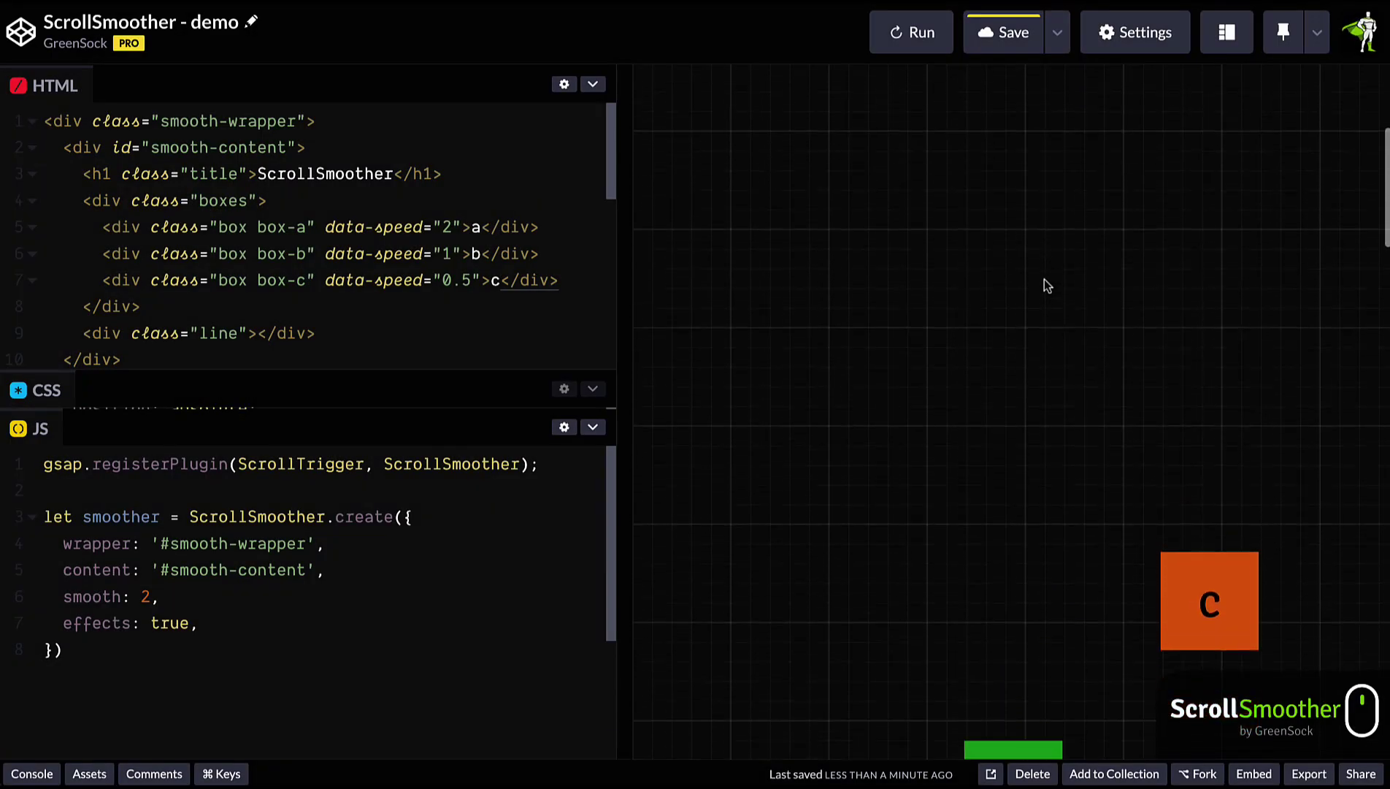
{"action": "scroll", "coordinate": [1045, 285], "scroll_direction": "down", "scroll_amount": 3}
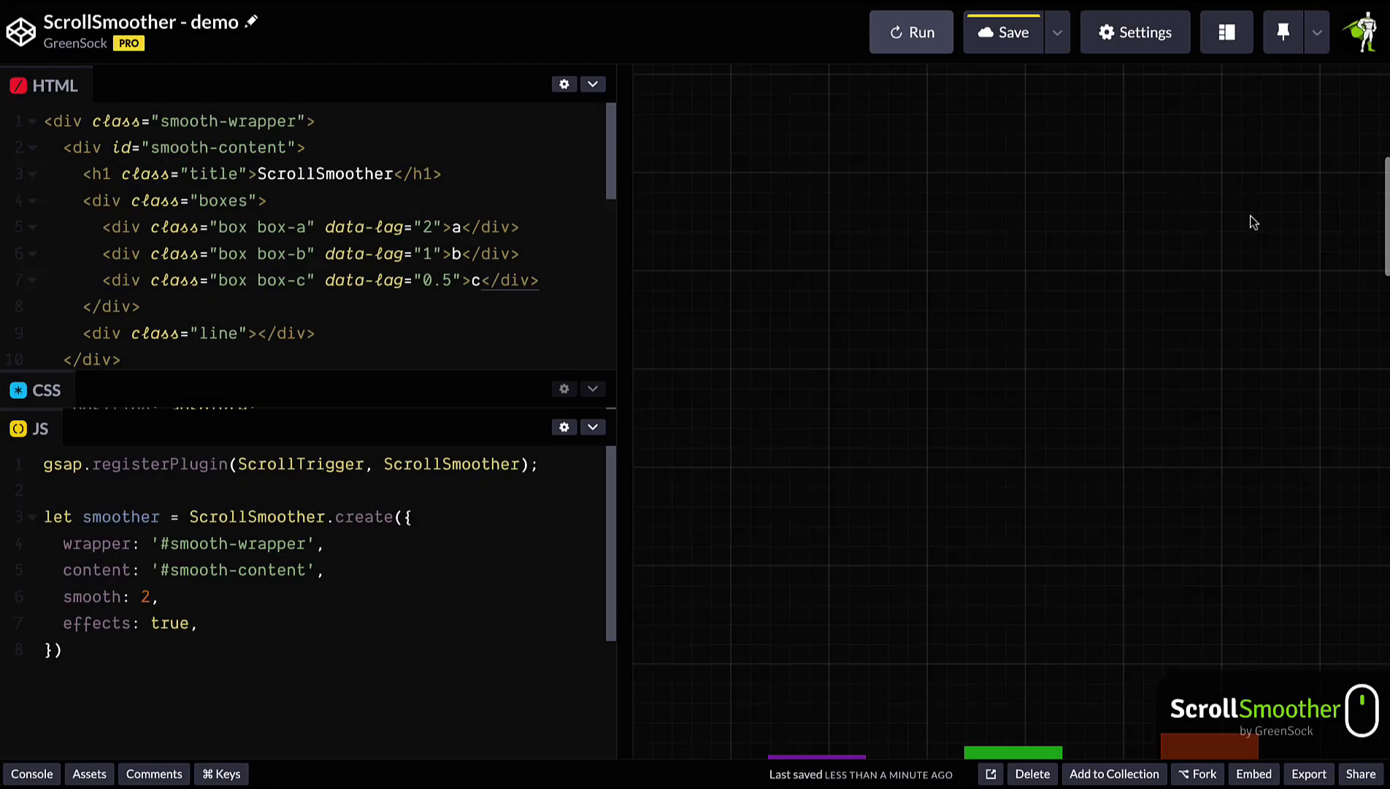
{"action": "scroll", "coordinate": [1252, 222], "scroll_direction": "down", "scroll_amount": 3}
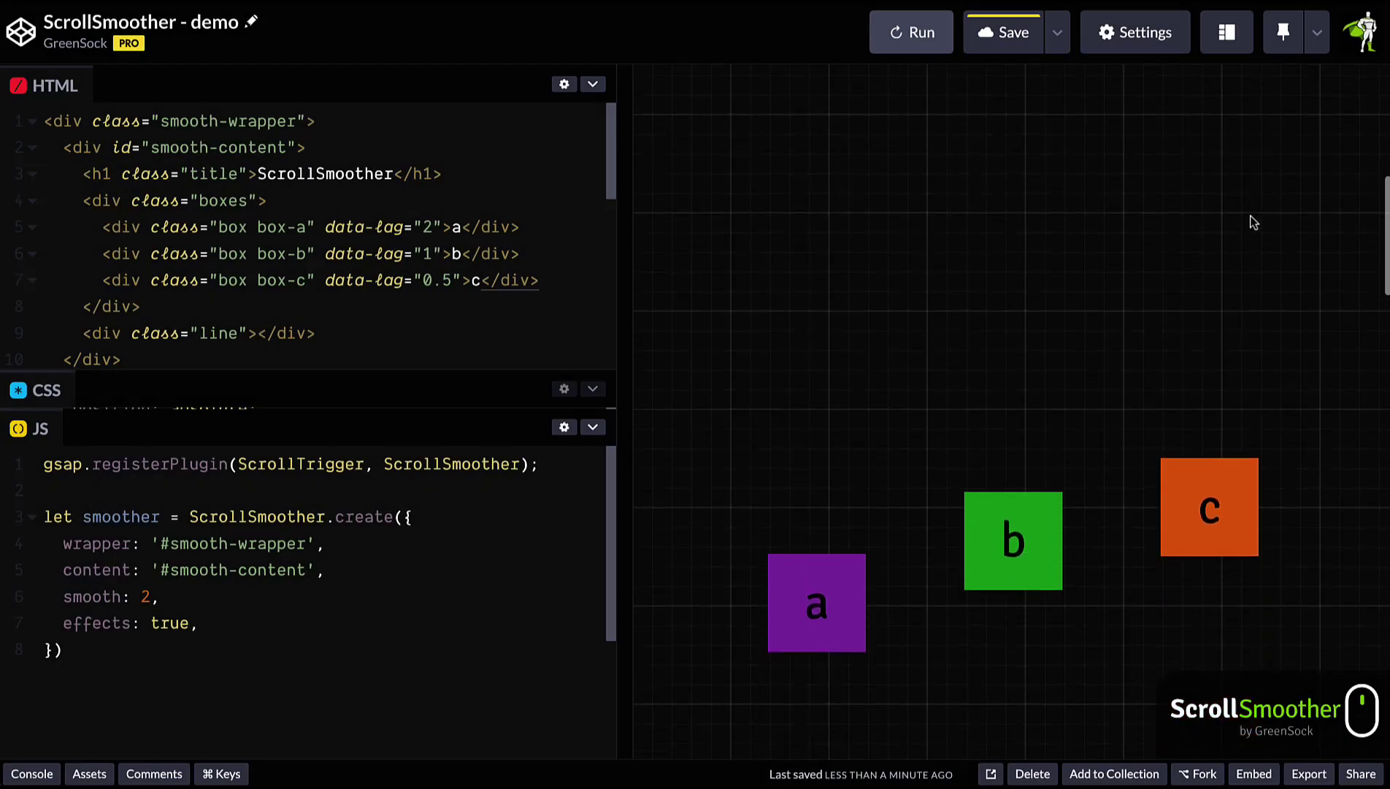
{"action": "scroll", "coordinate": [1251, 222], "scroll_direction": "up", "scroll_amount": 3}
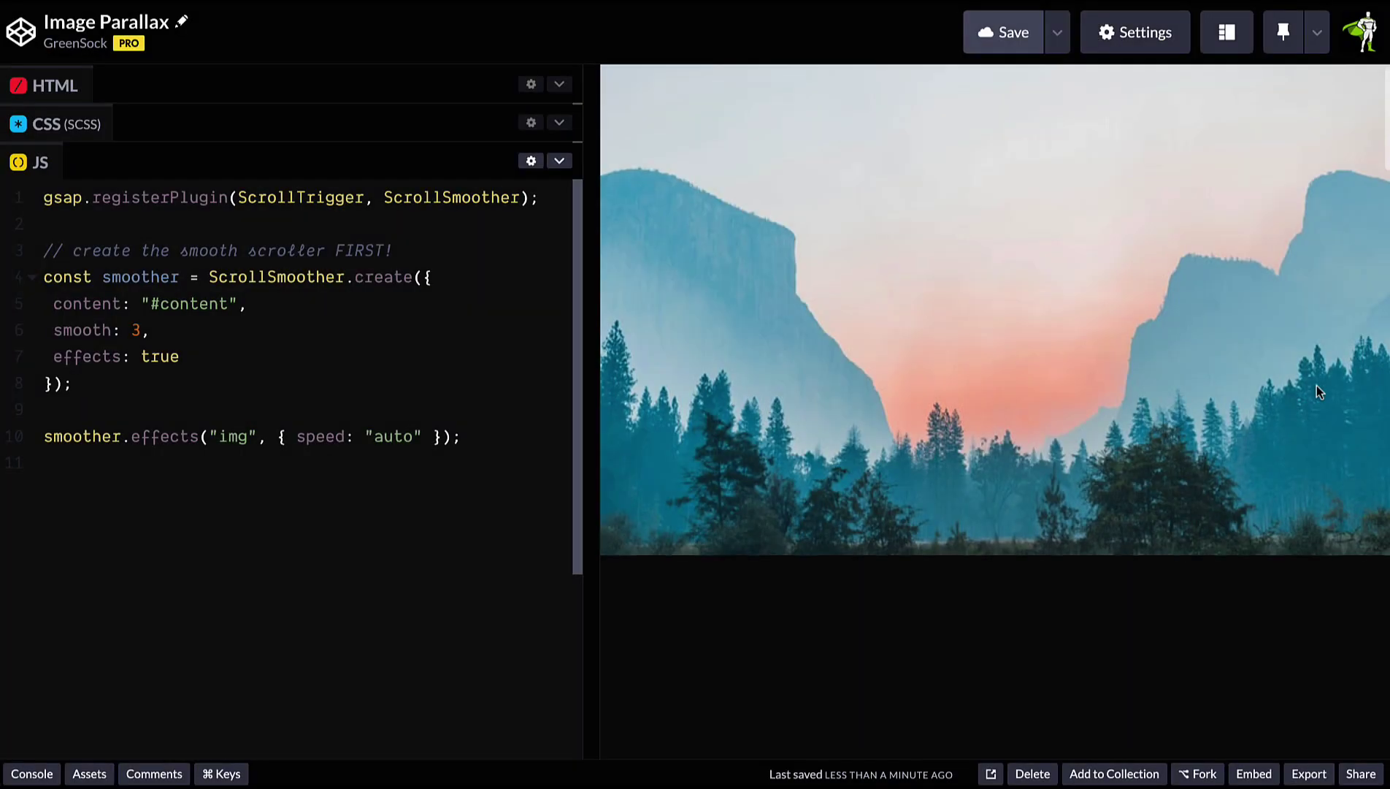
{"action": "scroll", "coordinate": [1317, 391], "scroll_direction": "down", "scroll_amount": 5}
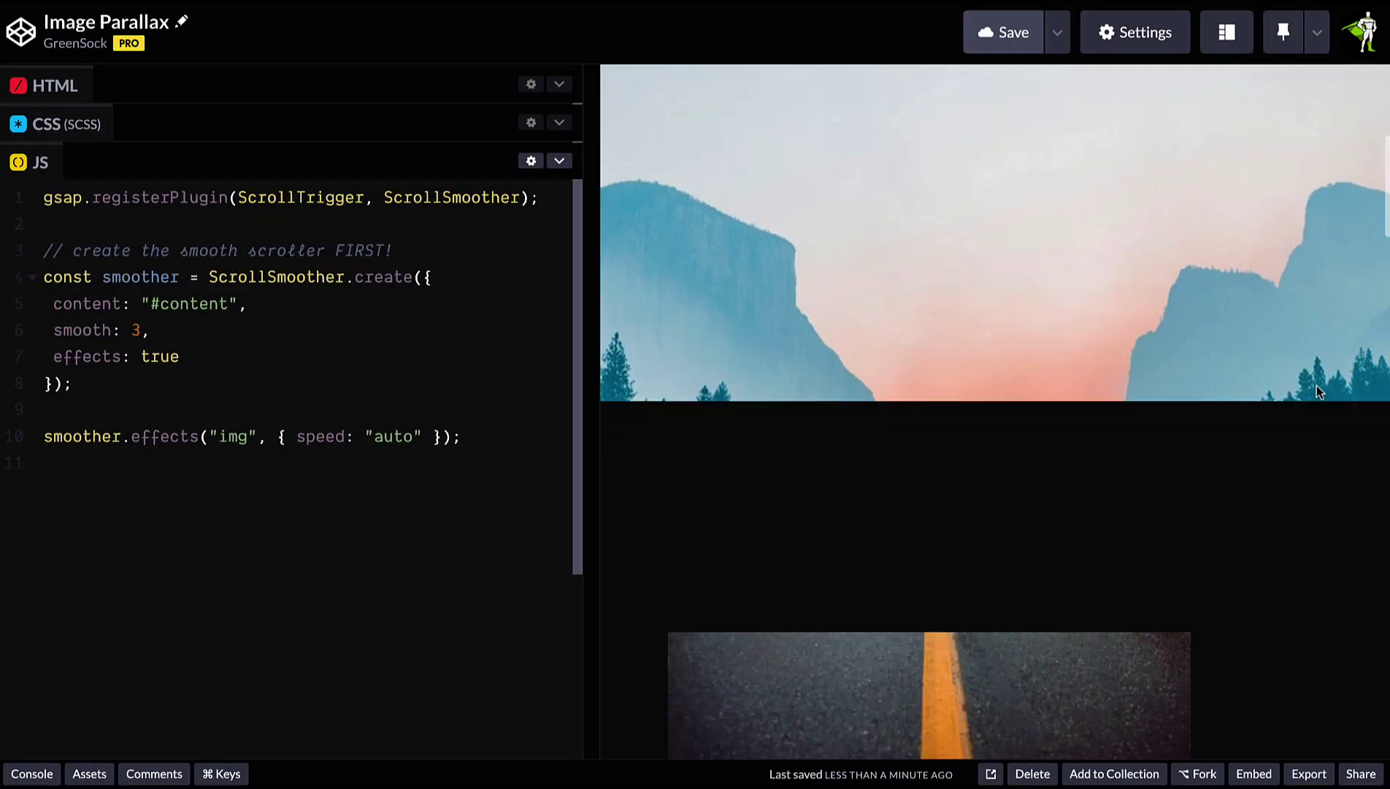
{"action": "scroll", "coordinate": [1317, 392], "scroll_direction": "down", "scroll_amount": 5}
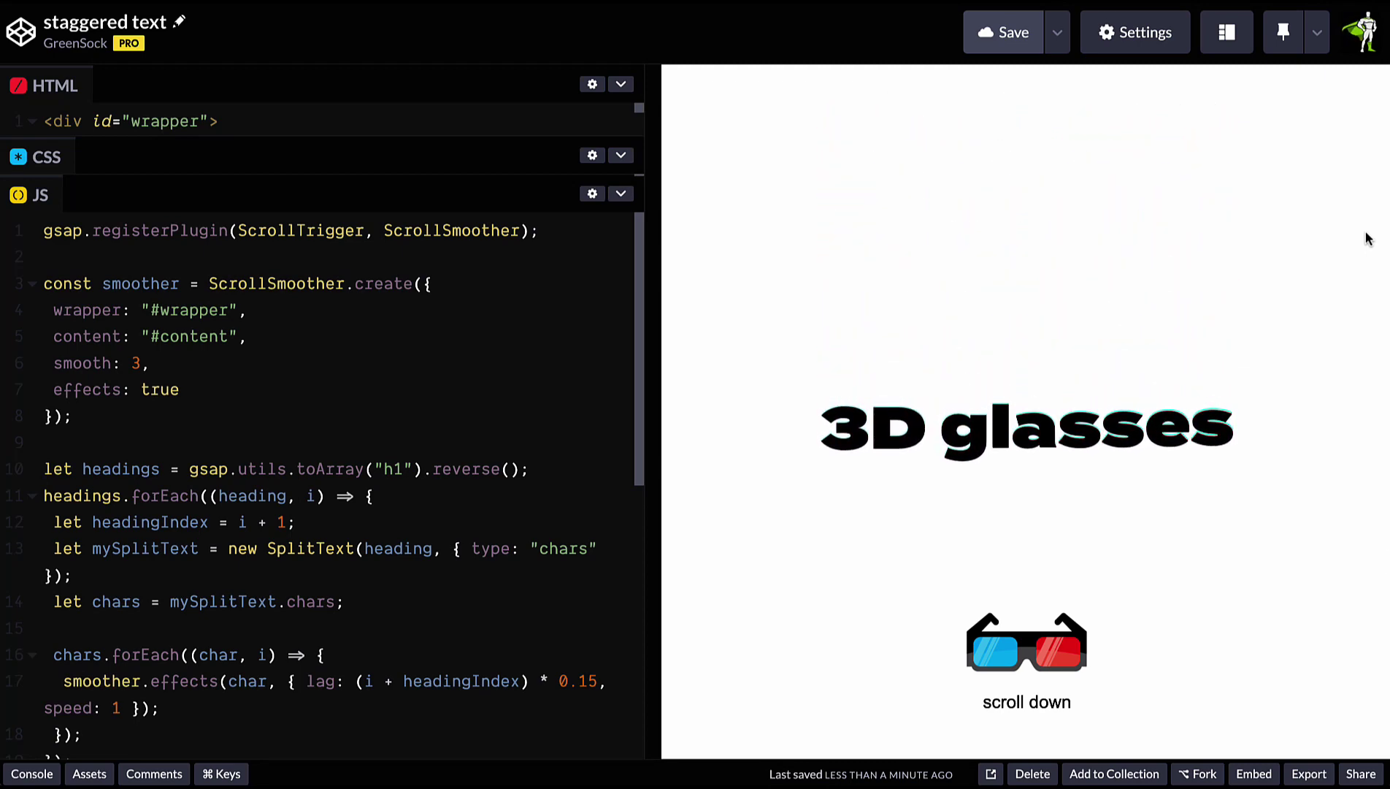
{"action": "scroll", "coordinate": [1114, 604], "scroll_direction": "down", "scroll_amount": 5}
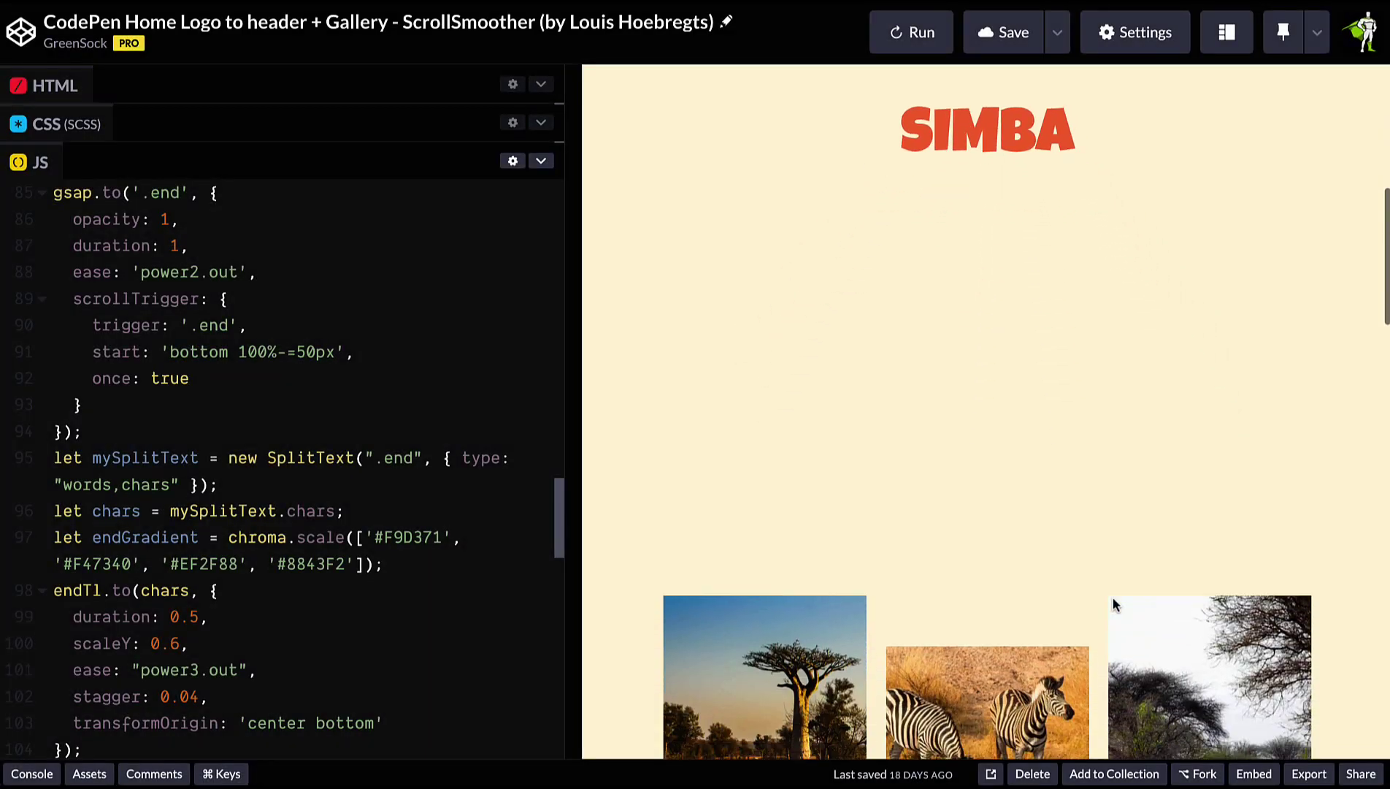
{"action": "scroll", "coordinate": [1115, 604], "scroll_direction": "down", "scroll_amount": 3}
{"action": "scroll", "coordinate": [1115, 604], "scroll_direction": "down", "scroll_amount": 3}
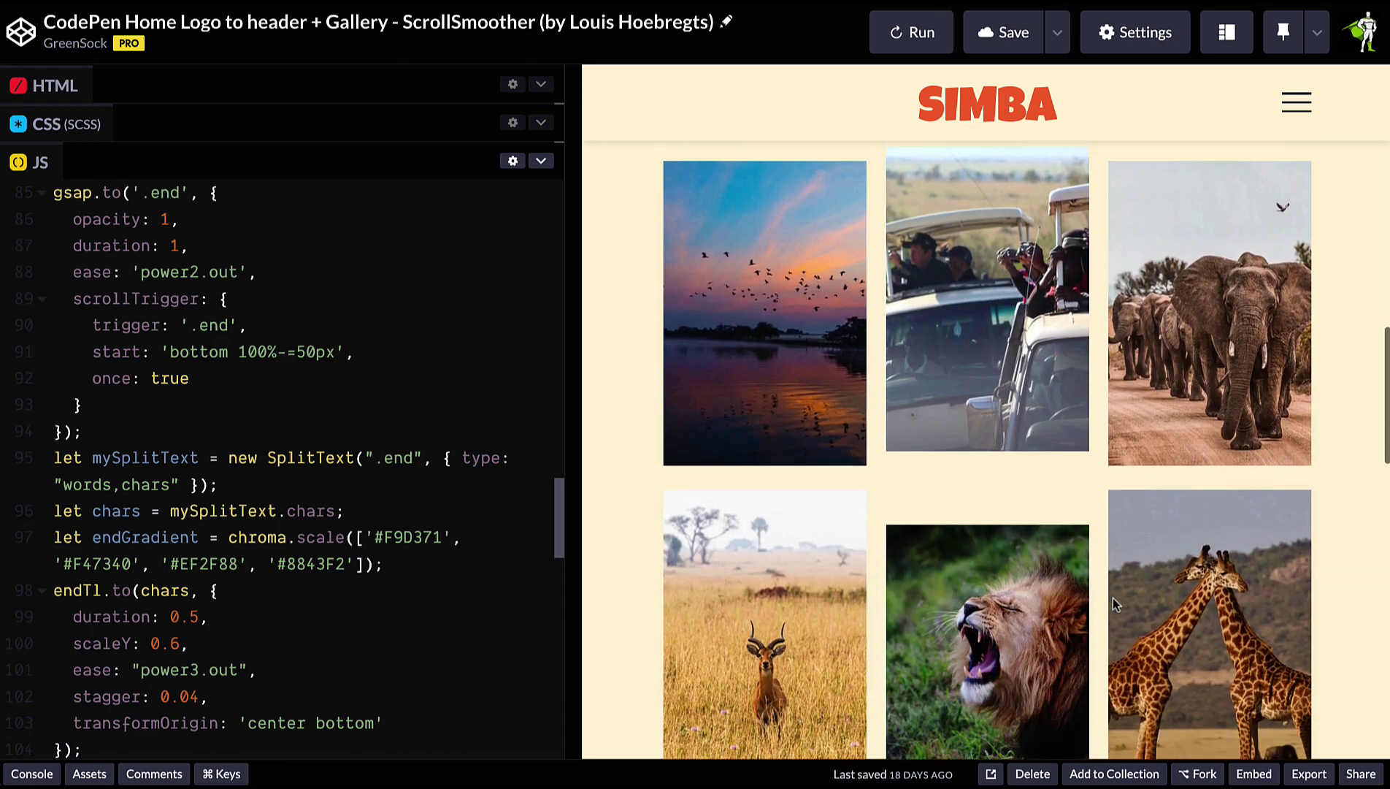
{"action": "scroll", "coordinate": [1114, 605], "scroll_direction": "down", "scroll_amount": 3}
{"action": "scroll", "coordinate": [1113, 604], "scroll_direction": "down", "scroll_amount": 3}
{"action": "scroll", "coordinate": [1114, 604], "scroll_direction": "down", "scroll_amount": 3}
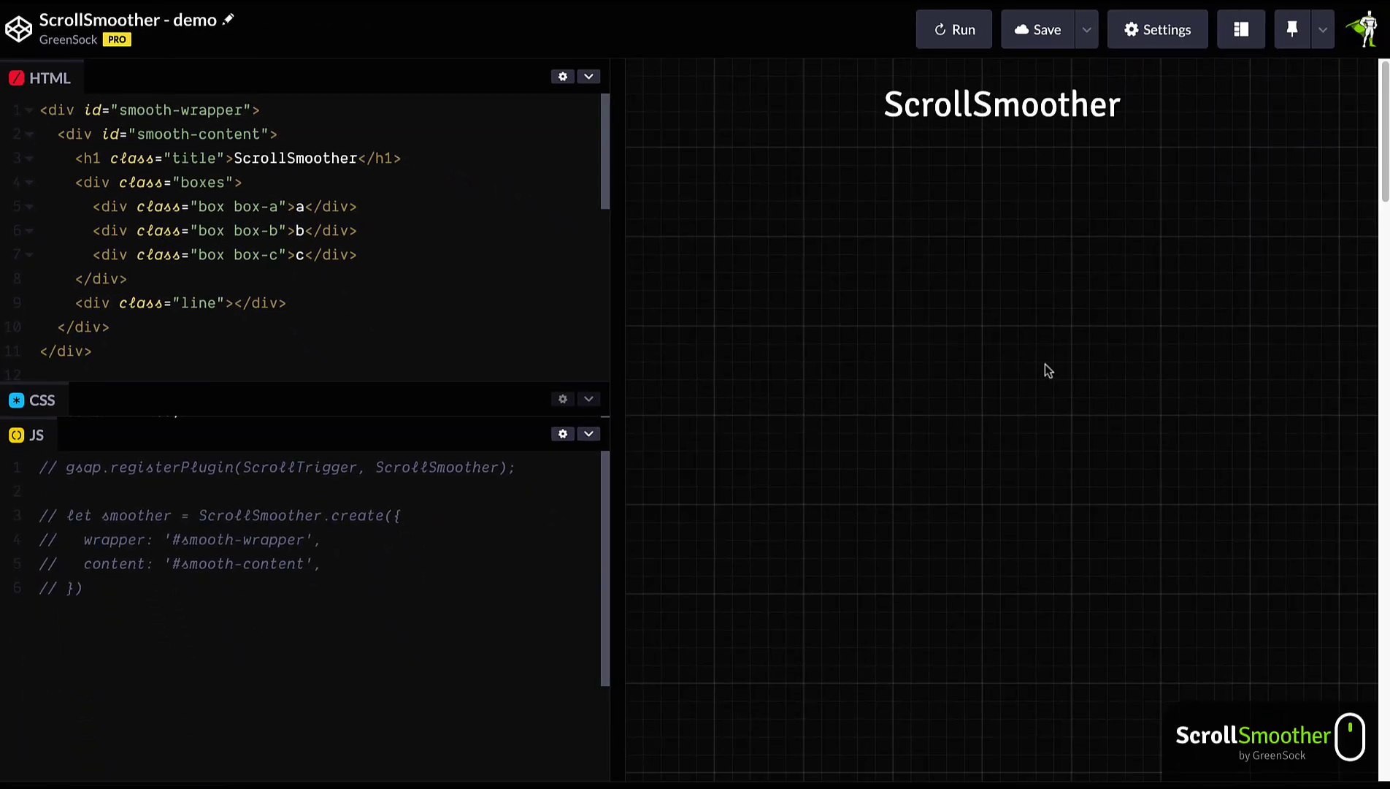
{"action": "scroll", "coordinate": [1045, 364], "scroll_direction": "down", "scroll_amount": 5}
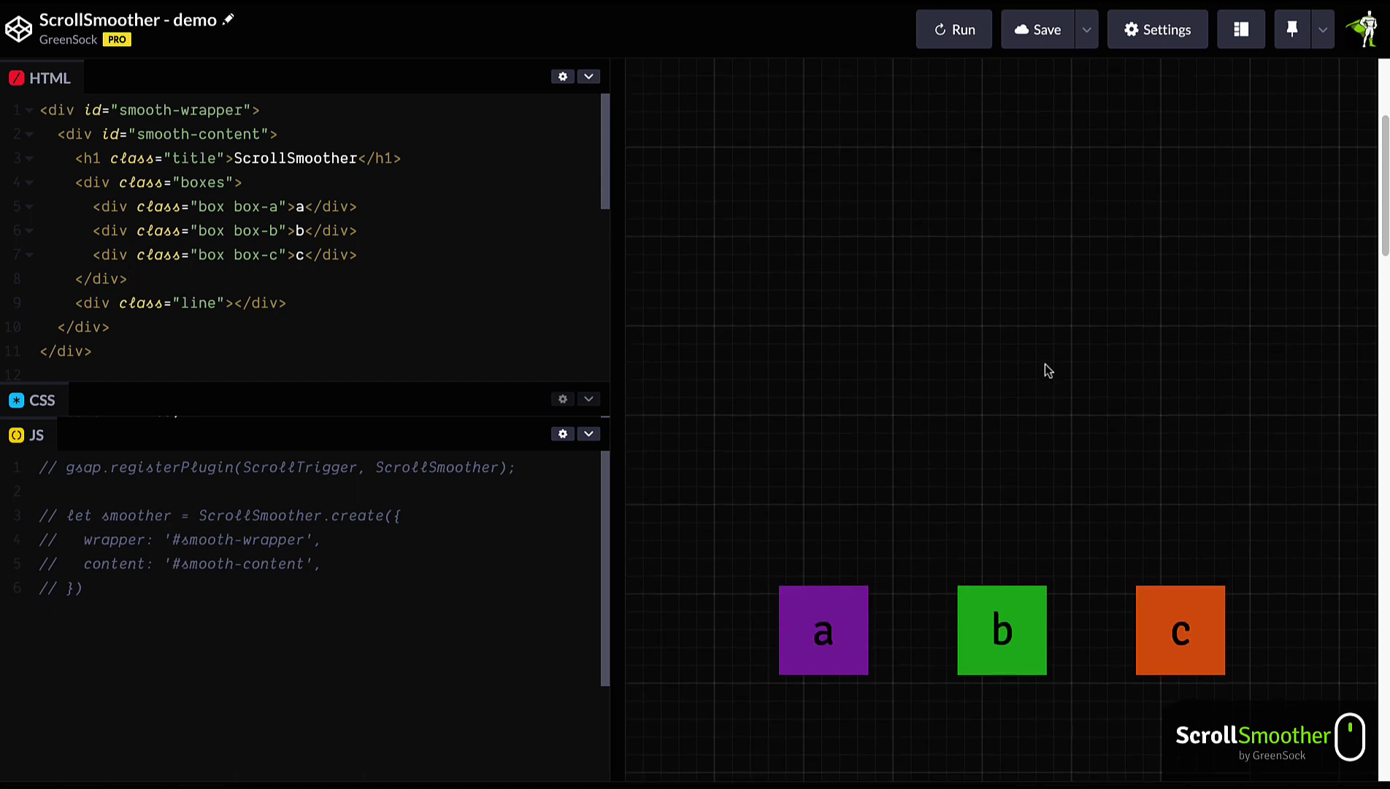
{"action": "scroll", "coordinate": [1045, 371], "scroll_direction": "down", "scroll_amount": 2}
{"action": "scroll", "coordinate": [1045, 371], "scroll_direction": "down", "scroll_amount": 2}
{"action": "scroll", "coordinate": [1045, 370], "scroll_direction": "up", "scroll_amount": 1}
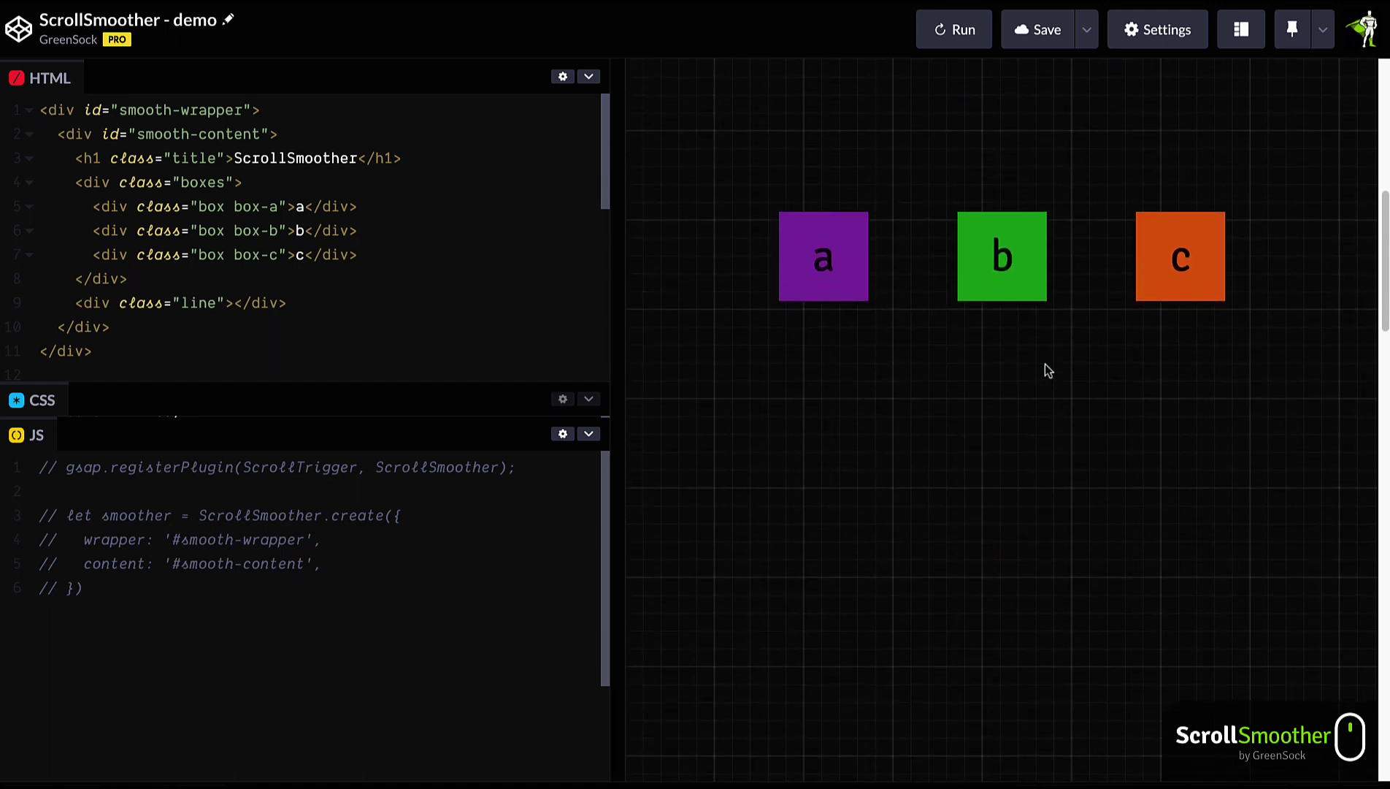
{"action": "scroll", "coordinate": [1045, 370], "scroll_direction": "up", "scroll_amount": 2}
{"action": "scroll", "coordinate": [1046, 371], "scroll_direction": "down", "scroll_amount": 1}
{"action": "scroll", "coordinate": [1045, 371], "scroll_direction": "up", "scroll_amount": 2}
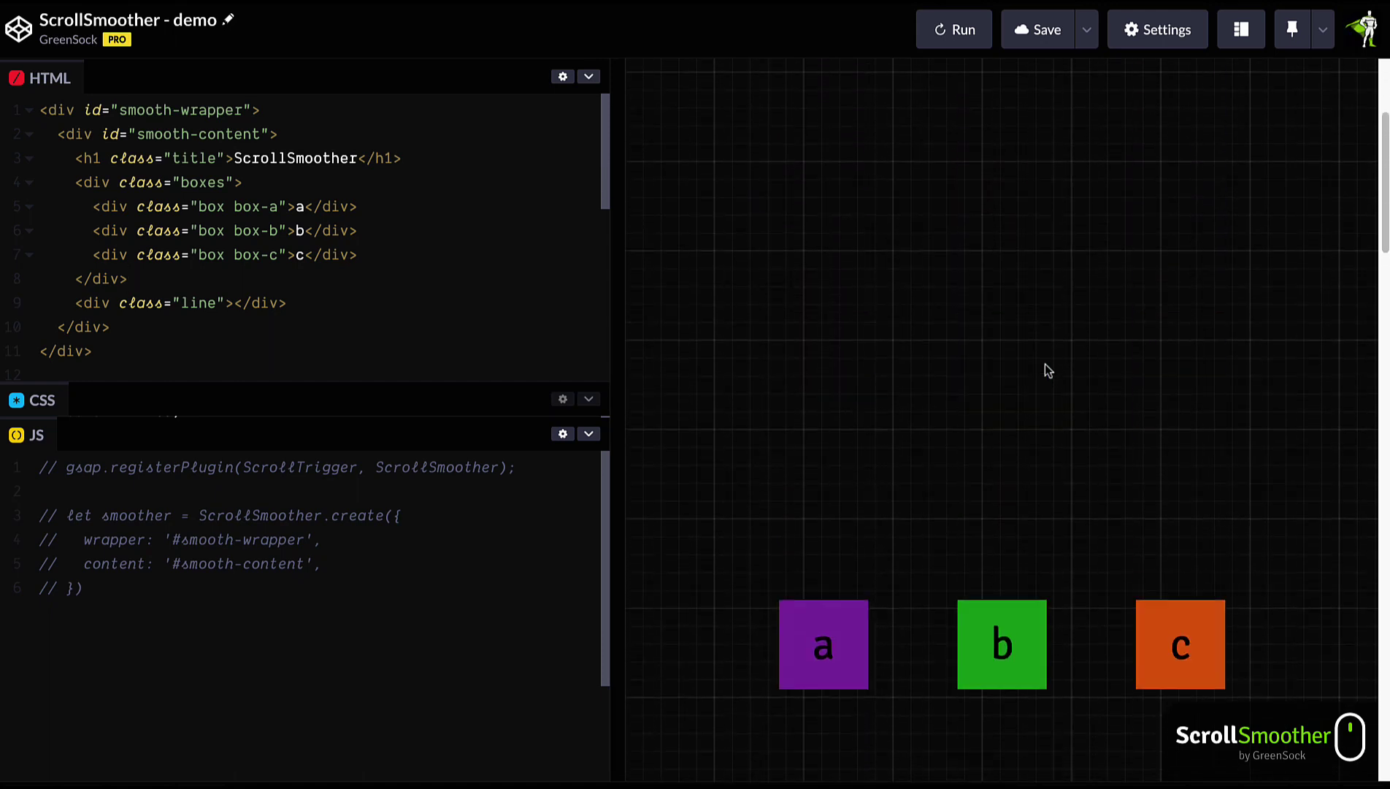
{"action": "scroll", "coordinate": [1045, 371], "scroll_direction": "down", "scroll_amount": 2}
{"action": "scroll", "coordinate": [1046, 370], "scroll_direction": "up", "scroll_amount": 2}
{"action": "scroll", "coordinate": [1045, 371], "scroll_direction": "down", "scroll_amount": 2}
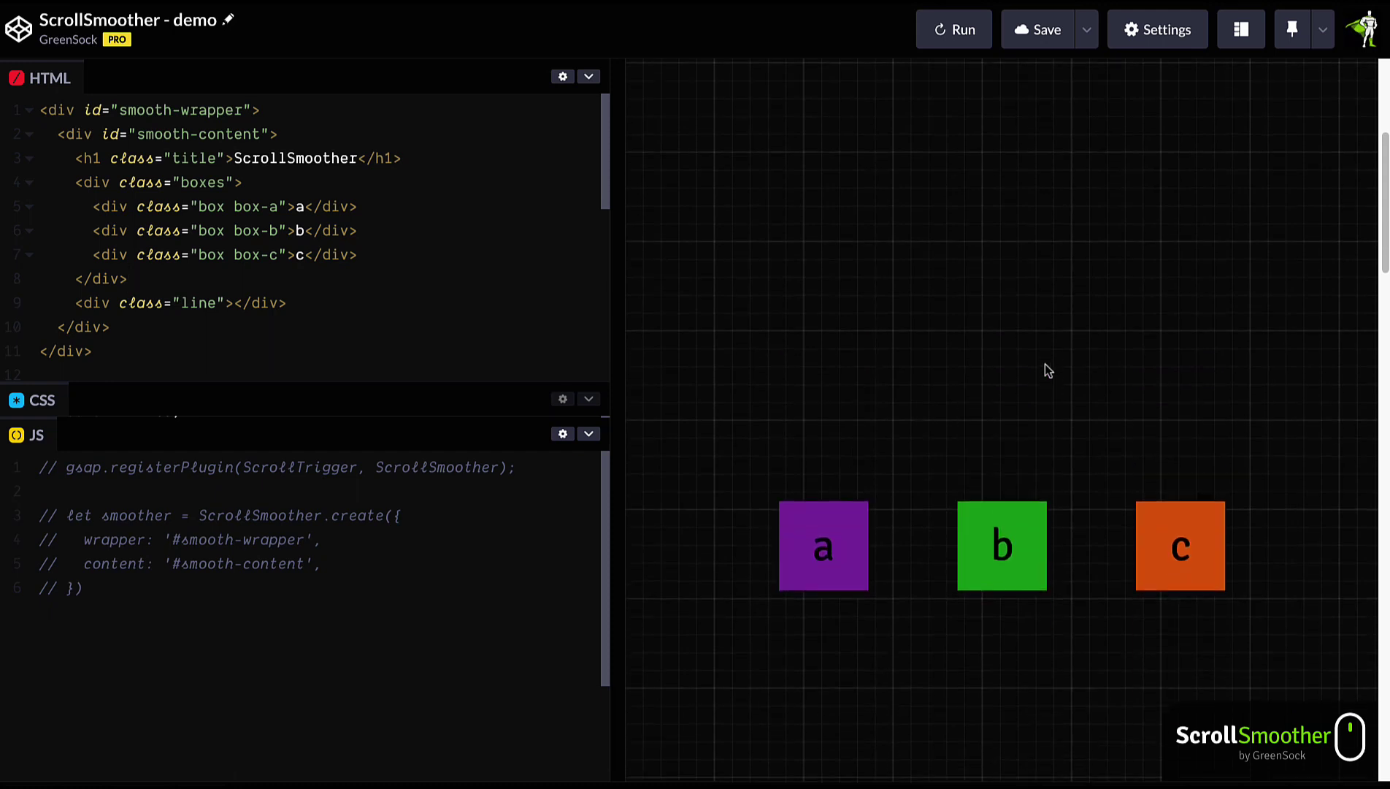
{"action": "scroll", "coordinate": [1045, 371], "scroll_direction": "up", "scroll_amount": 1}
{"action": "scroll", "coordinate": [1045, 371], "scroll_direction": "up", "scroll_amount": 2}
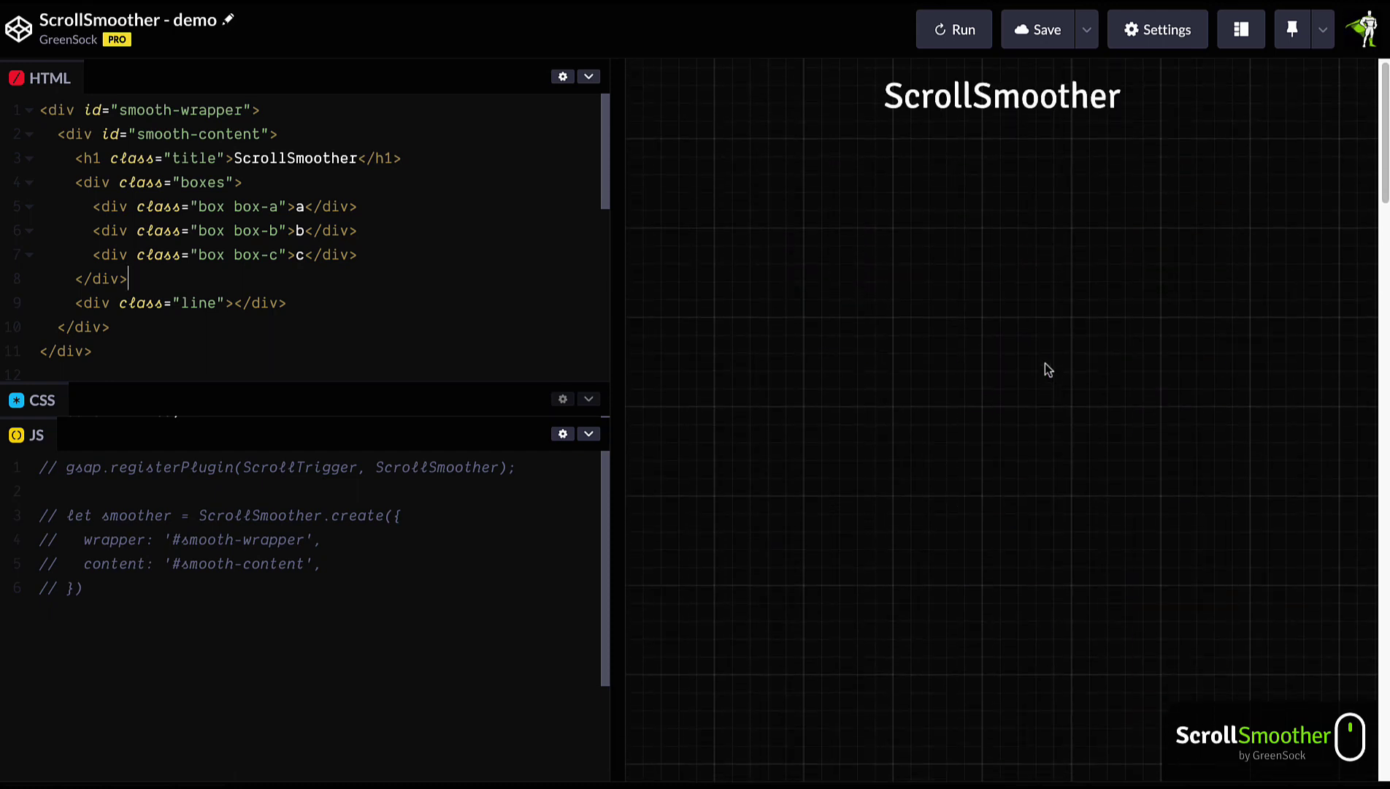
{"action": "scroll", "coordinate": [1045, 371], "scroll_direction": "down", "scroll_amount": 3}
{"action": "scroll", "coordinate": [1045, 371], "scroll_direction": "up", "scroll_amount": 1}
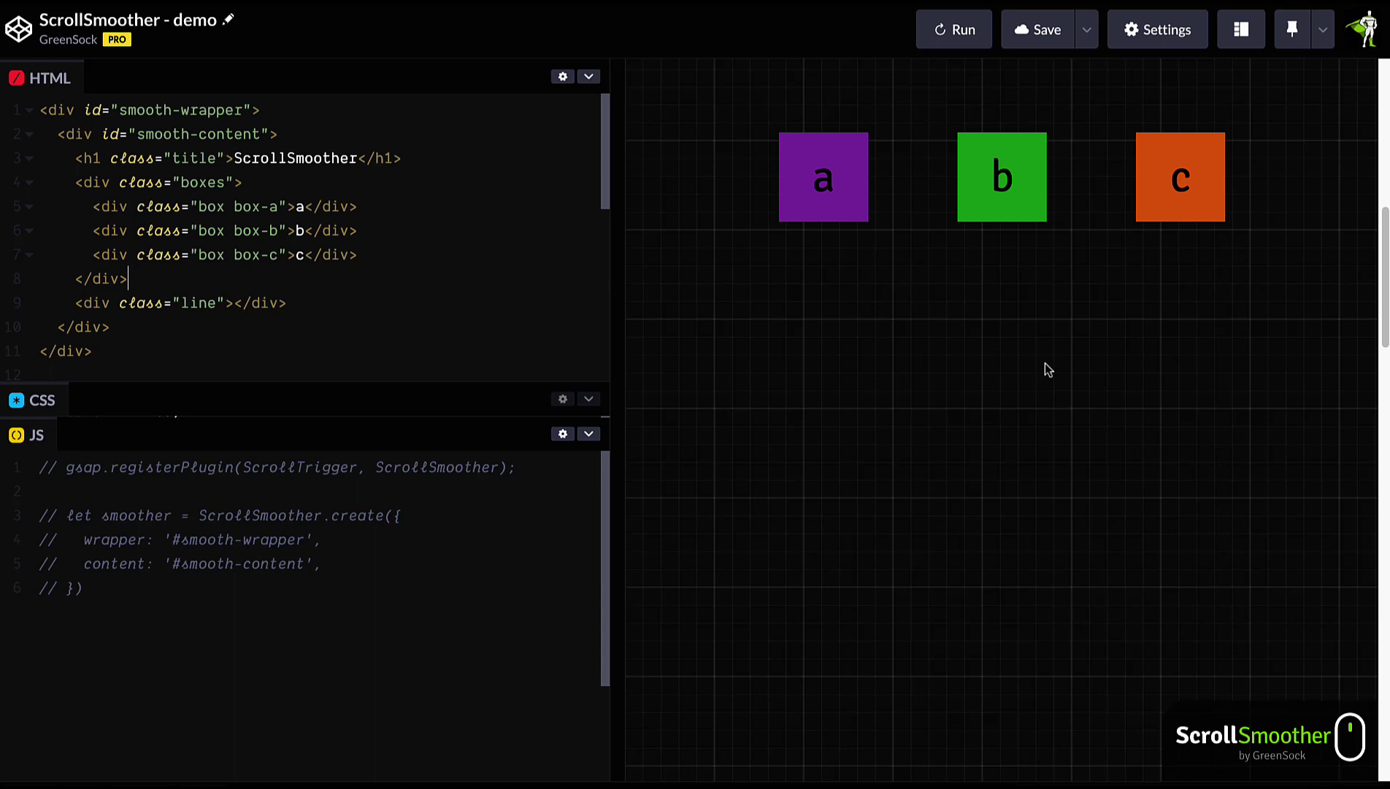
{"action": "scroll", "coordinate": [1045, 371], "scroll_direction": "up", "scroll_amount": 1}
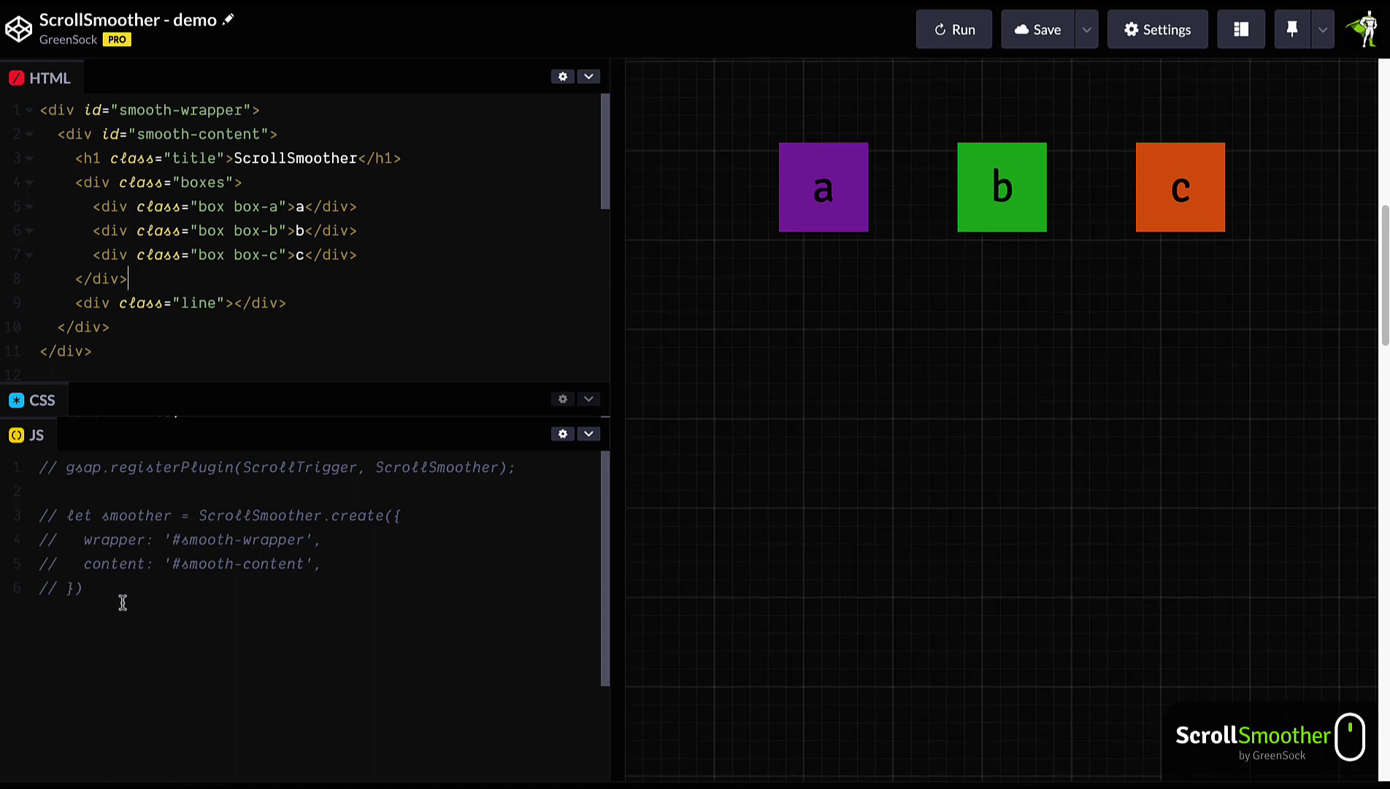
Select the commented-out ScrollSmoother setup lines in the JS panel.
{"action": "left_click_drag", "start_coordinate": [123, 604], "coordinate": [49, 490]}
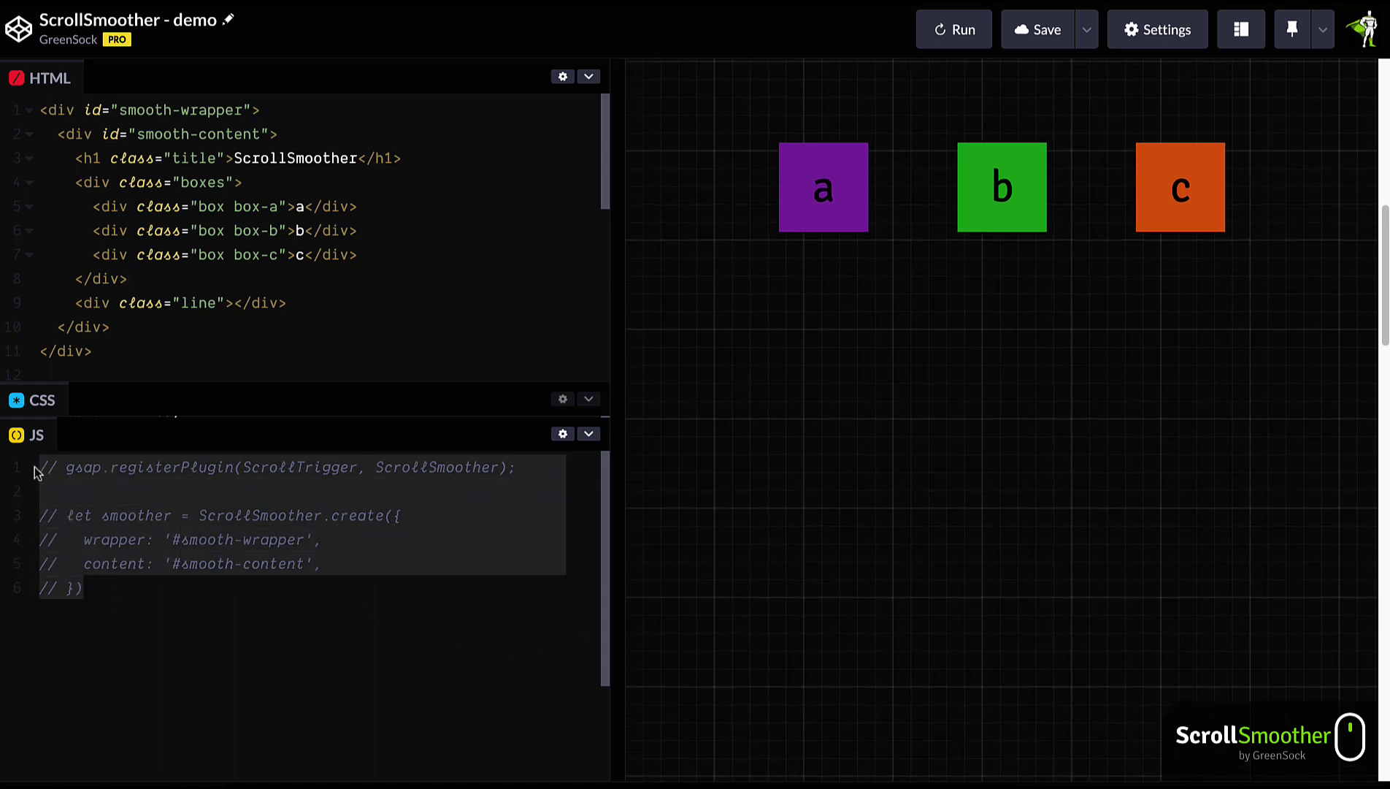
Uncomment the selected ScrollSmoother setup lines with Ctrl+/, then deselect them.
{"action": "key", "text": "ctrl+slash"}
{"action": "left_click", "coordinate": [229, 638]}
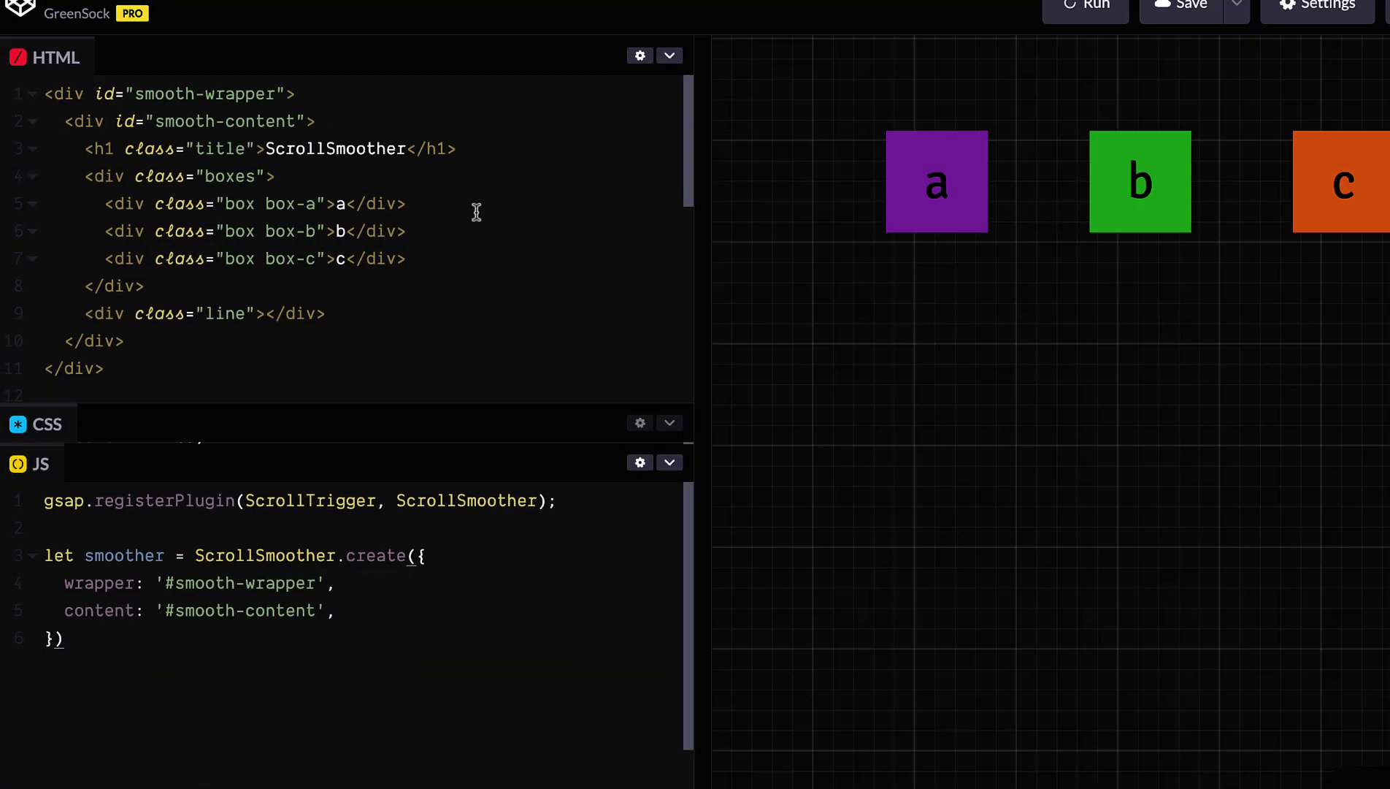
Rerun the pen, scroll the smoothed preview, and open Chrome DevTools.
{"action": "left_click", "coordinate": [1009, 41]}
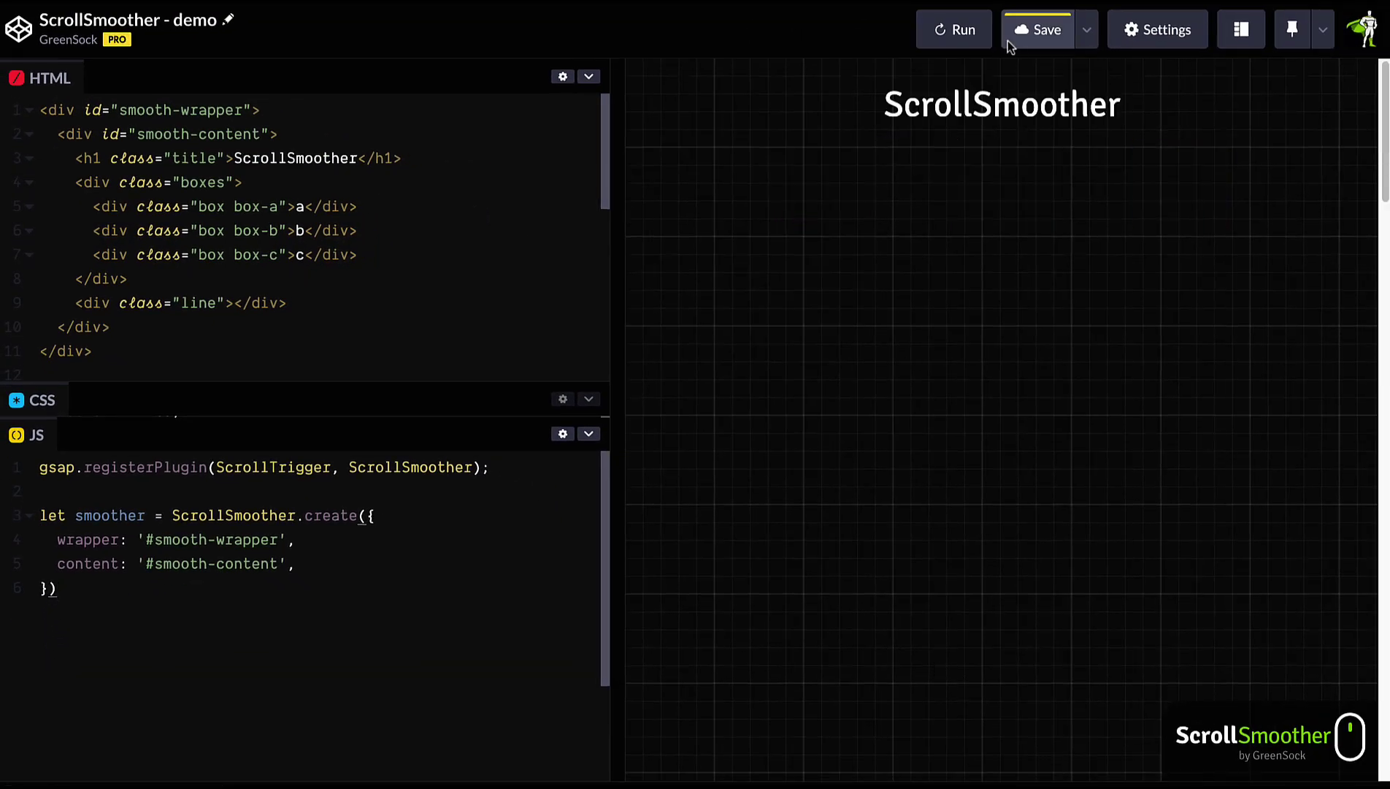
{"action": "left_click", "coordinate": [969, 41]}
{"action": "scroll", "coordinate": [963, 242], "scroll_direction": "down", "scroll_amount": 1}
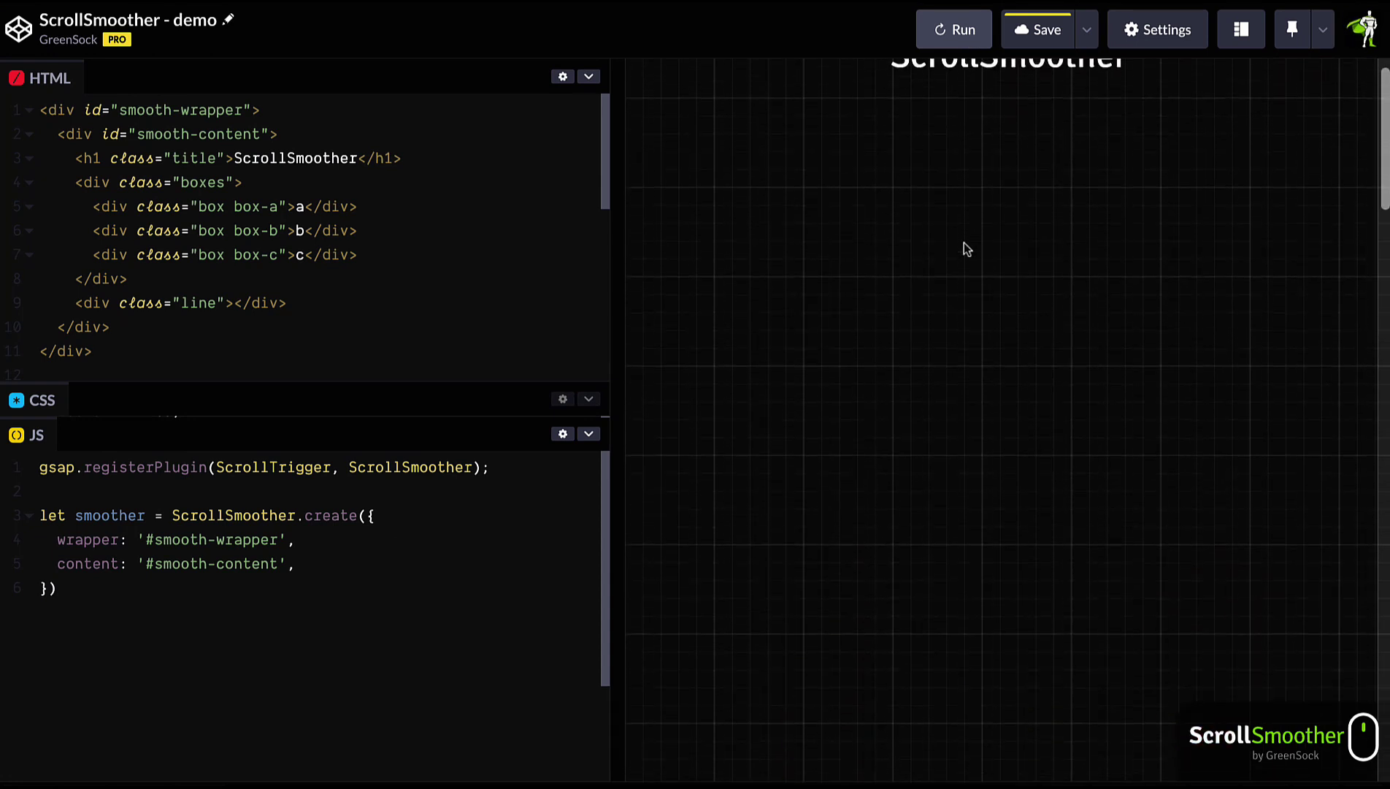
{"action": "scroll", "coordinate": [964, 249], "scroll_direction": "down", "scroll_amount": 5}
{"action": "scroll", "coordinate": [964, 248], "scroll_direction": "up", "scroll_amount": 5}
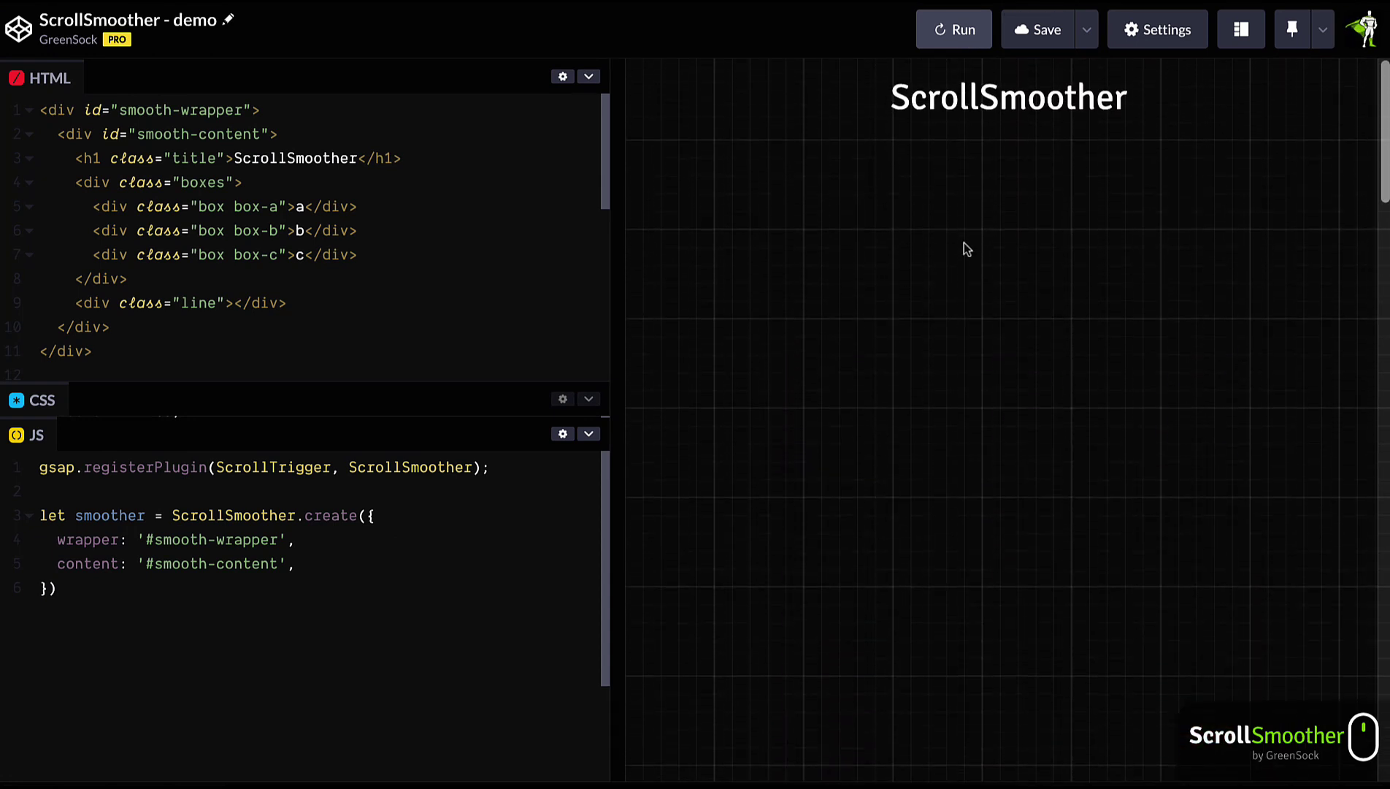
{"action": "scroll", "coordinate": [964, 248], "scroll_direction": "down", "scroll_amount": 5}
{"action": "scroll", "coordinate": [964, 249], "scroll_direction": "up", "scroll_amount": 3}
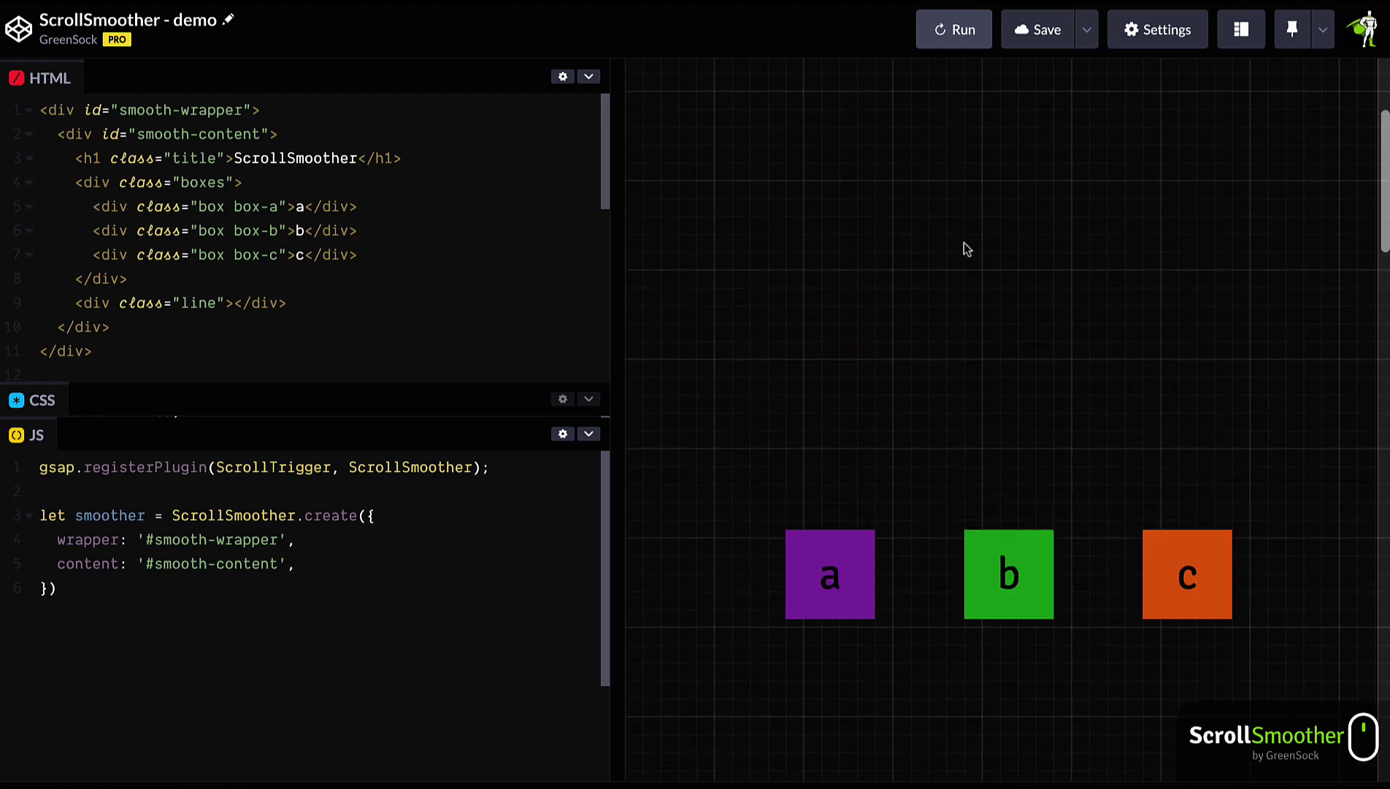
{"action": "scroll", "coordinate": [964, 248], "scroll_direction": "down", "scroll_amount": 3}
{"action": "scroll", "coordinate": [964, 249], "scroll_direction": "up", "scroll_amount": 2}
{"action": "key", "text": "super+alt+i"}
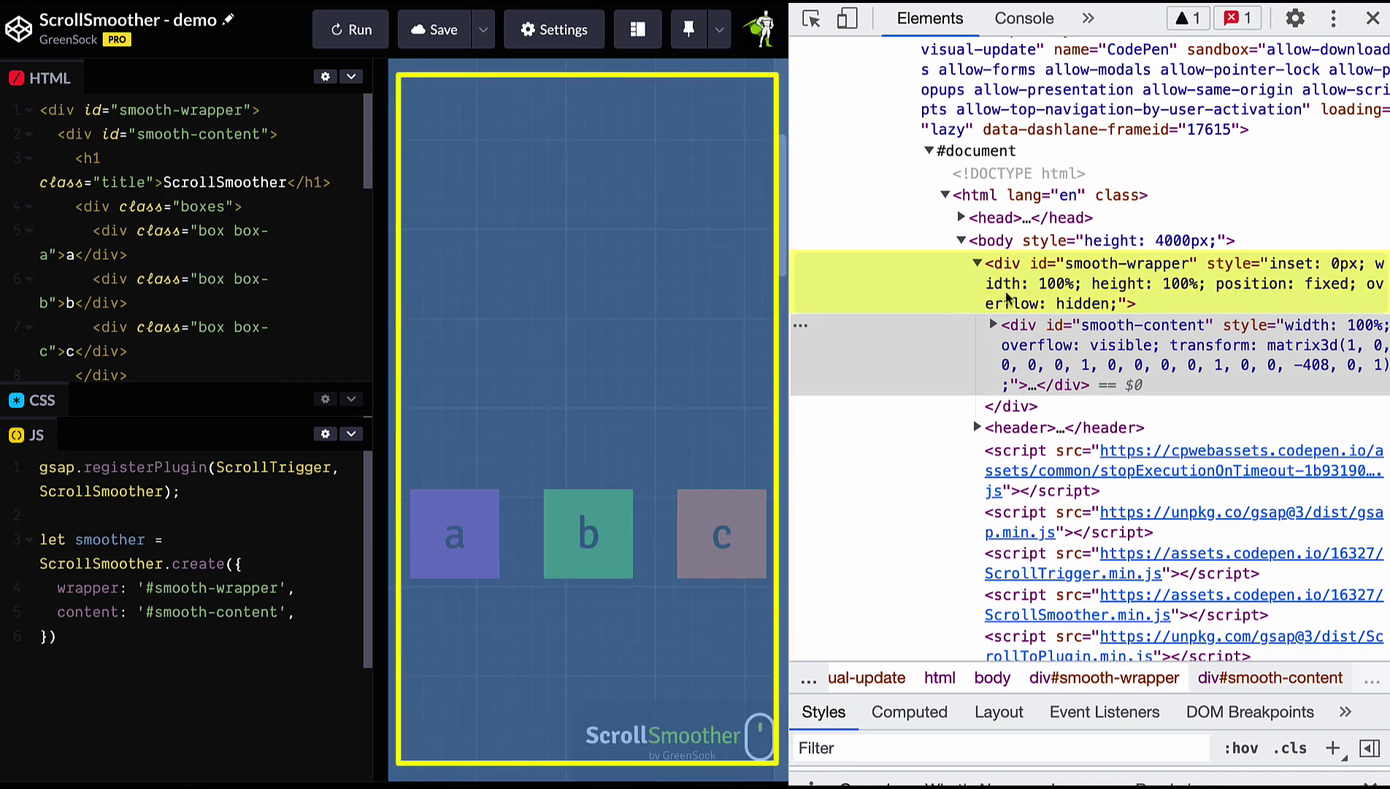
Widen the preview pane to watch smooth-content's transform while scrolling.
{"action": "left_click_drag", "start_coordinate": [377, 400], "coordinate": [225, 404]}
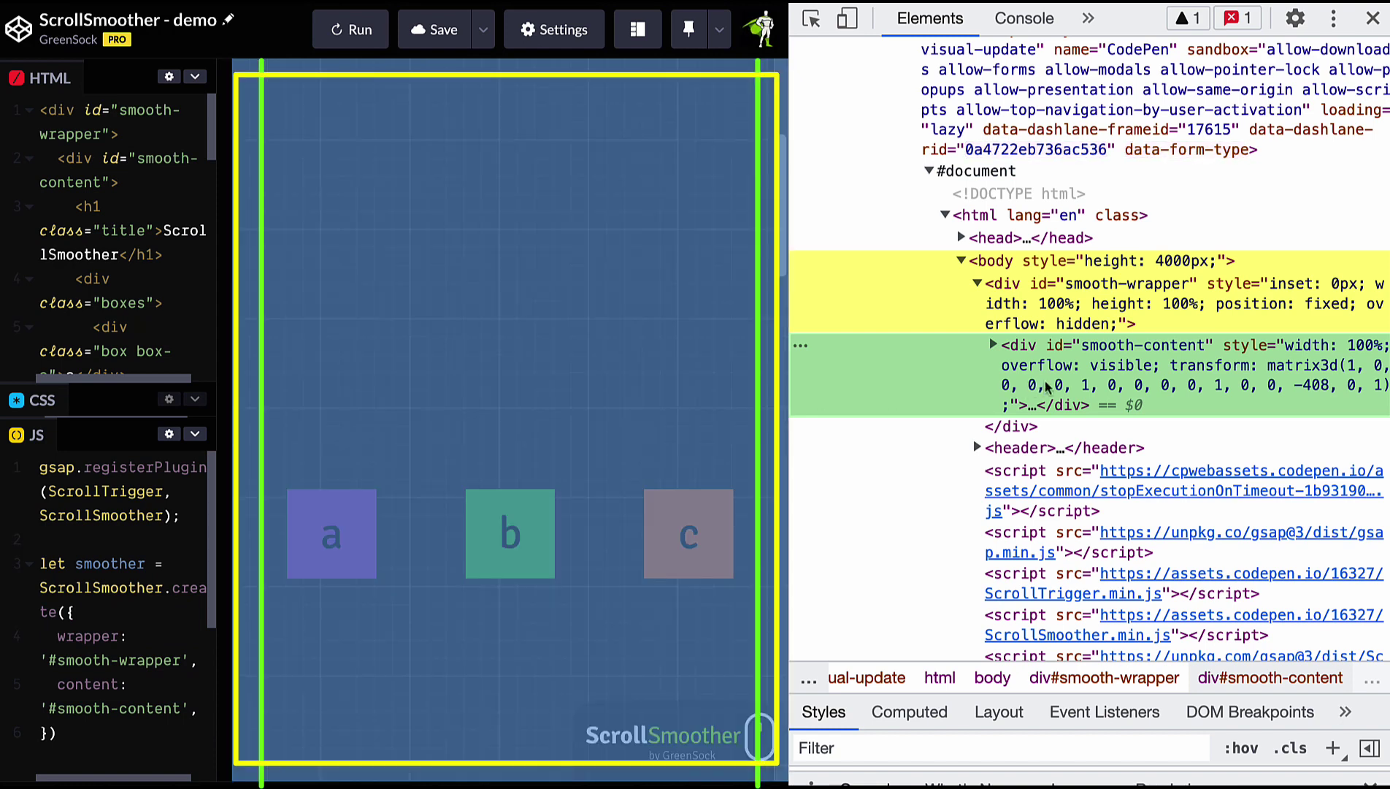
{"action": "scroll", "coordinate": [580, 347], "scroll_direction": "down", "scroll_amount": 3}
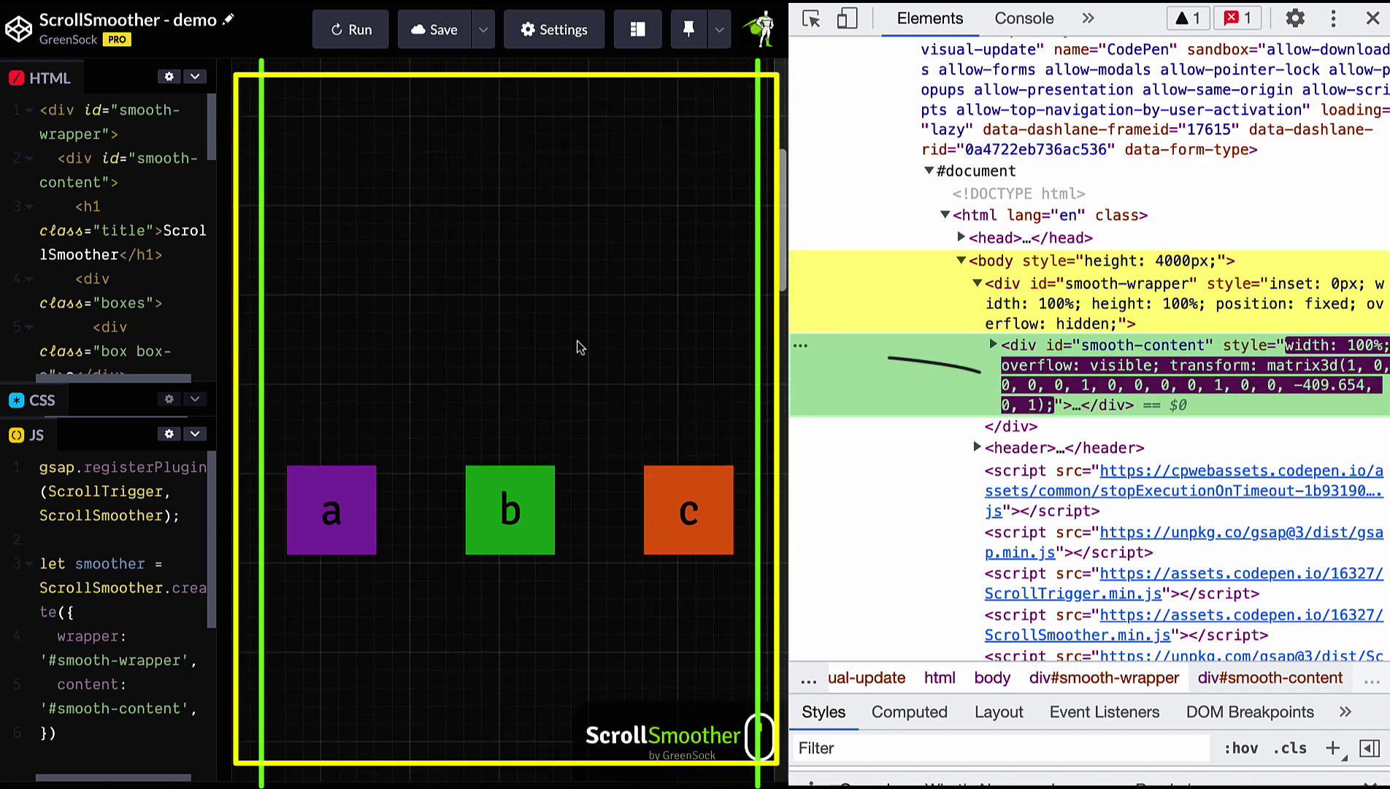
{"action": "scroll", "coordinate": [578, 347], "scroll_direction": "up", "scroll_amount": 5}
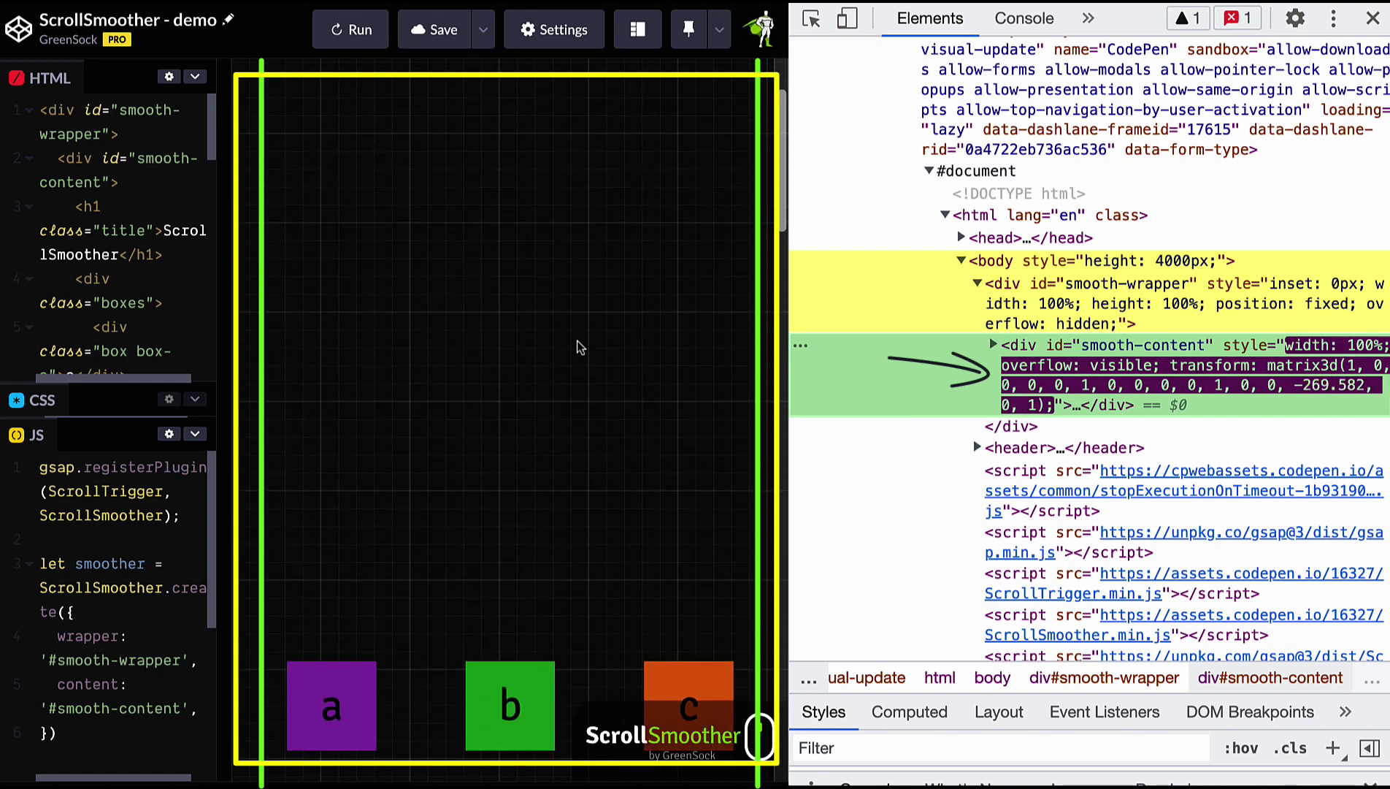
{"action": "scroll", "coordinate": [579, 347], "scroll_direction": "down", "scroll_amount": 3}
{"action": "scroll", "coordinate": [580, 347], "scroll_direction": "down", "scroll_amount": 2}
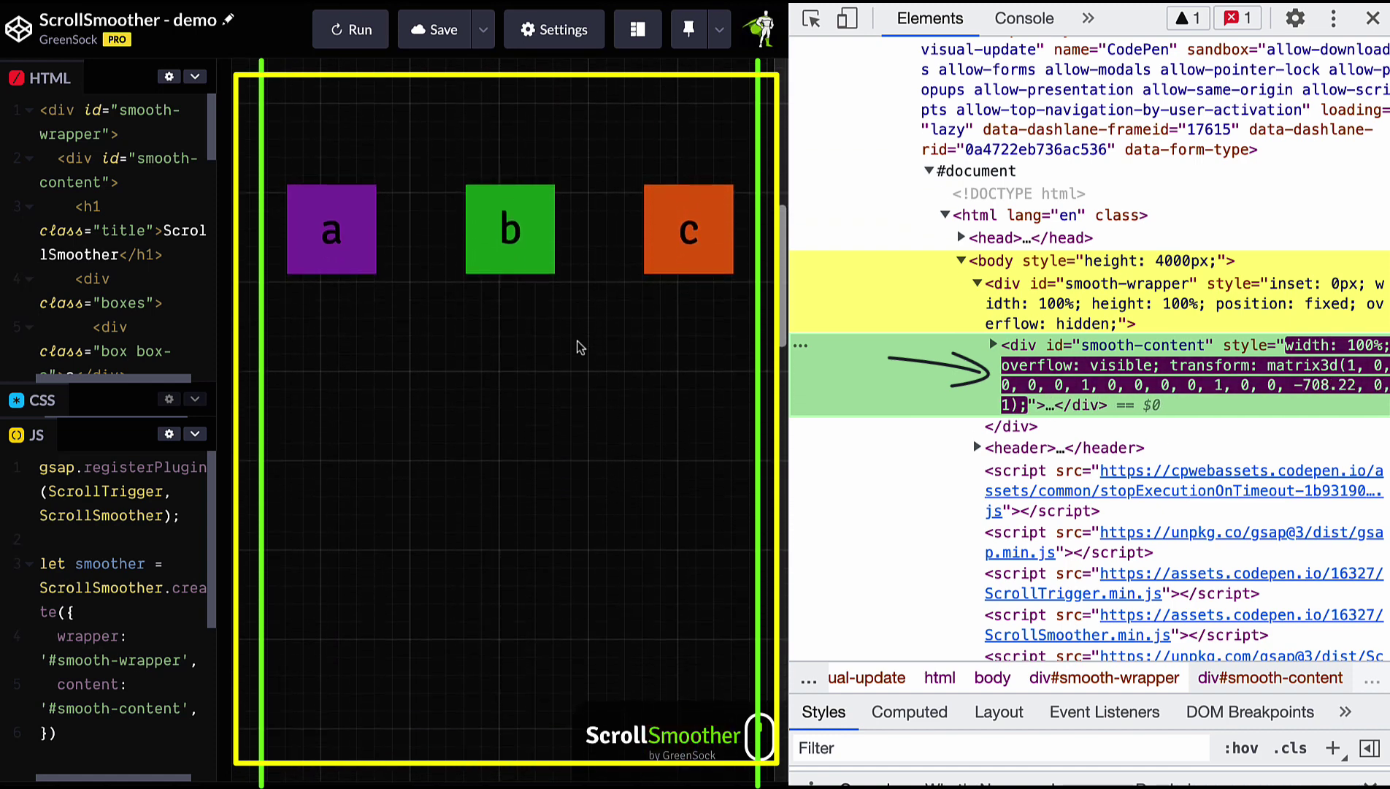
{"action": "scroll", "coordinate": [579, 347], "scroll_direction": "up", "scroll_amount": 3}
{"action": "scroll", "coordinate": [579, 347], "scroll_direction": "down", "scroll_amount": 2}
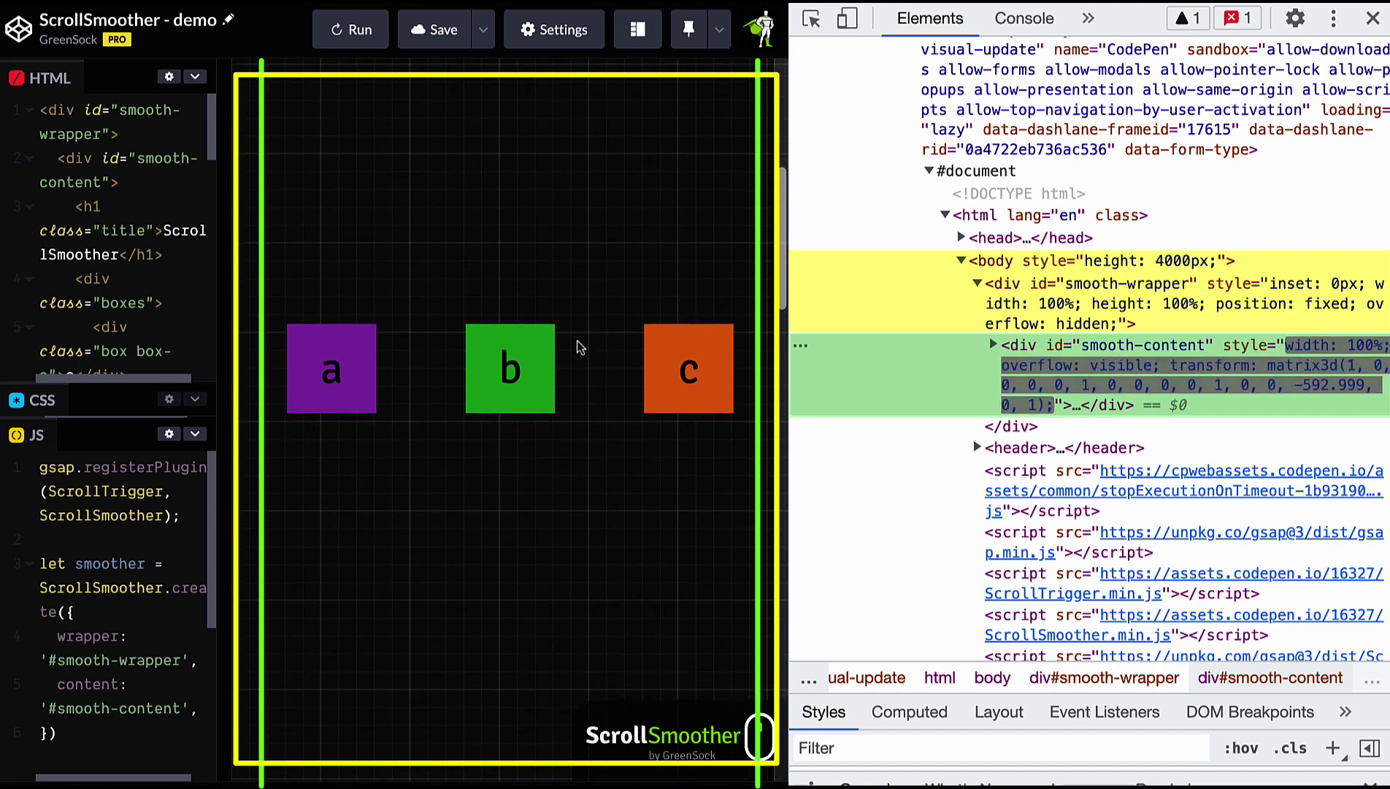
{"action": "scroll", "coordinate": [579, 346], "scroll_direction": "down", "scroll_amount": 2}
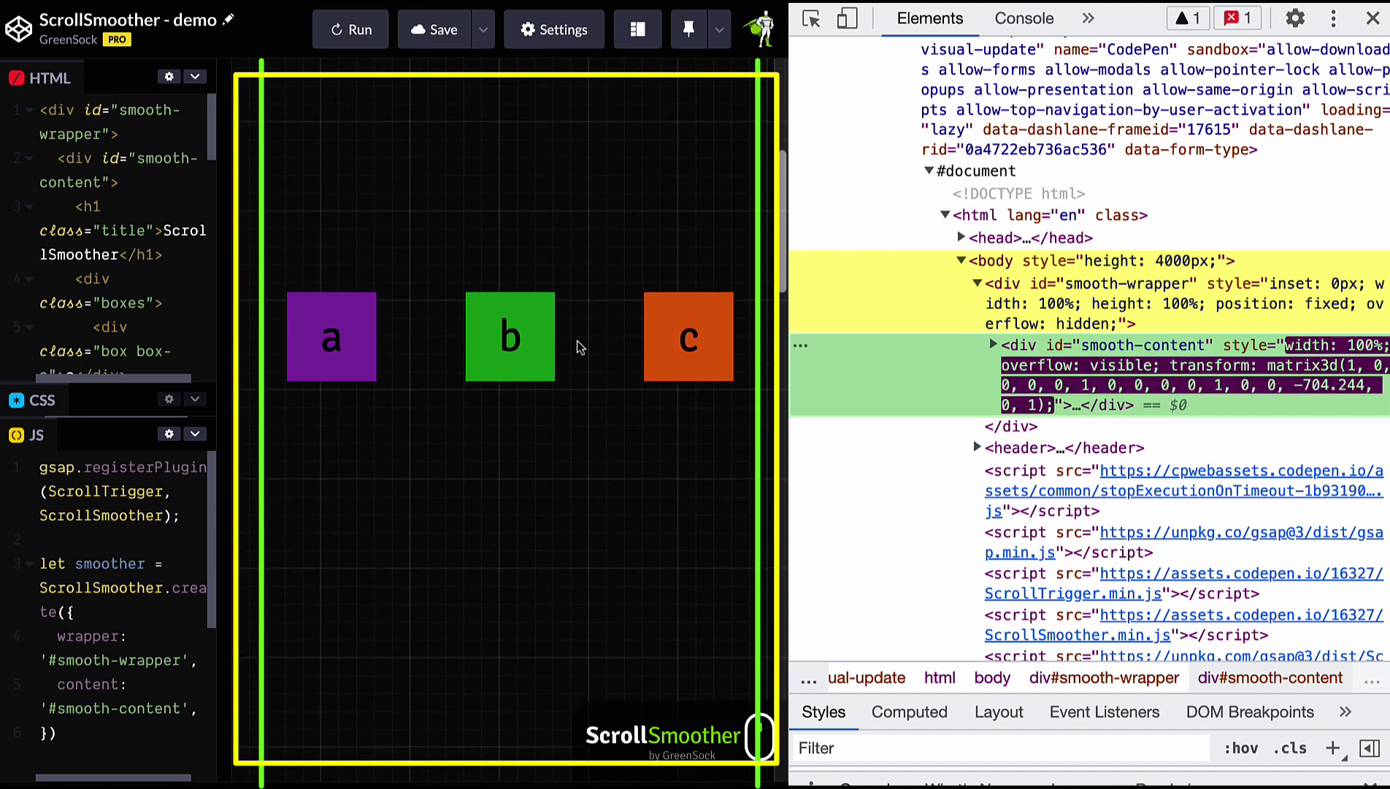
{"action": "scroll", "coordinate": [579, 347], "scroll_direction": "up", "scroll_amount": 4}
{"action": "scroll", "coordinate": [579, 347], "scroll_direction": "down", "scroll_amount": 3}
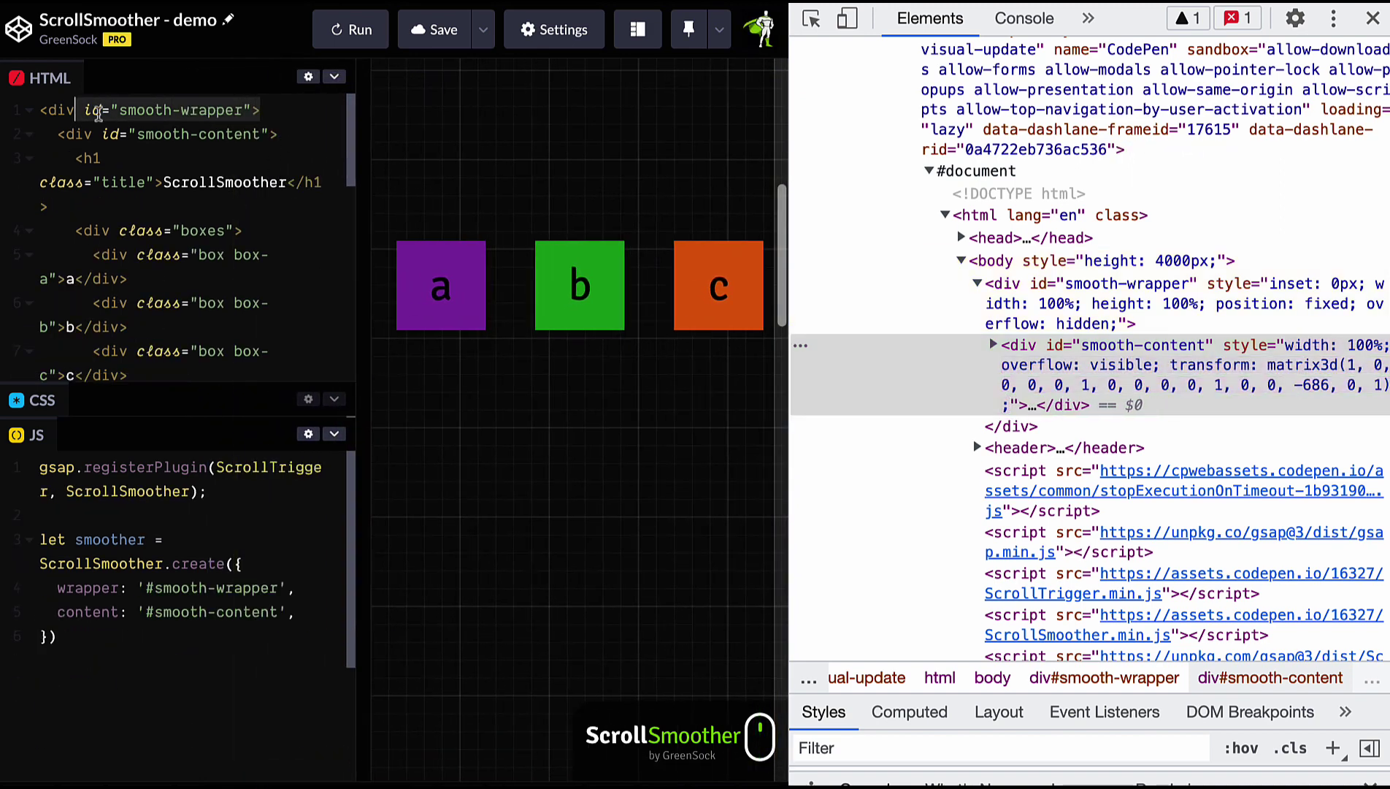
{"action": "scroll", "coordinate": [173, 314], "scroll_direction": "down", "scroll_amount": 3}
{"action": "scroll", "coordinate": [133, 249], "scroll_direction": "down", "scroll_amount": 2}
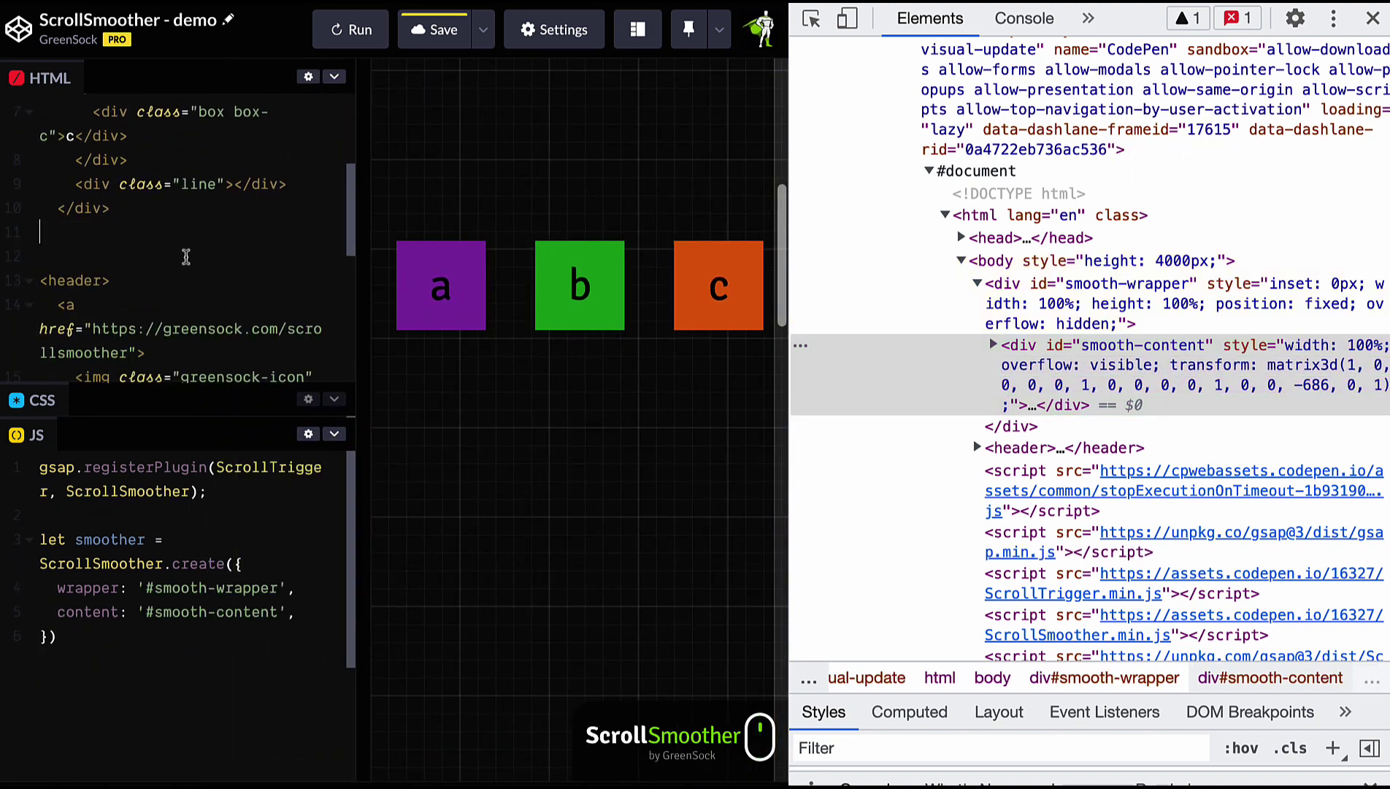
Remove the blank HTML line and the wrapper/content options, then inspect ScrollSmoother-wrapper.
{"action": "key", "text": "Delete"}
{"action": "key", "text": "BackSpace"}
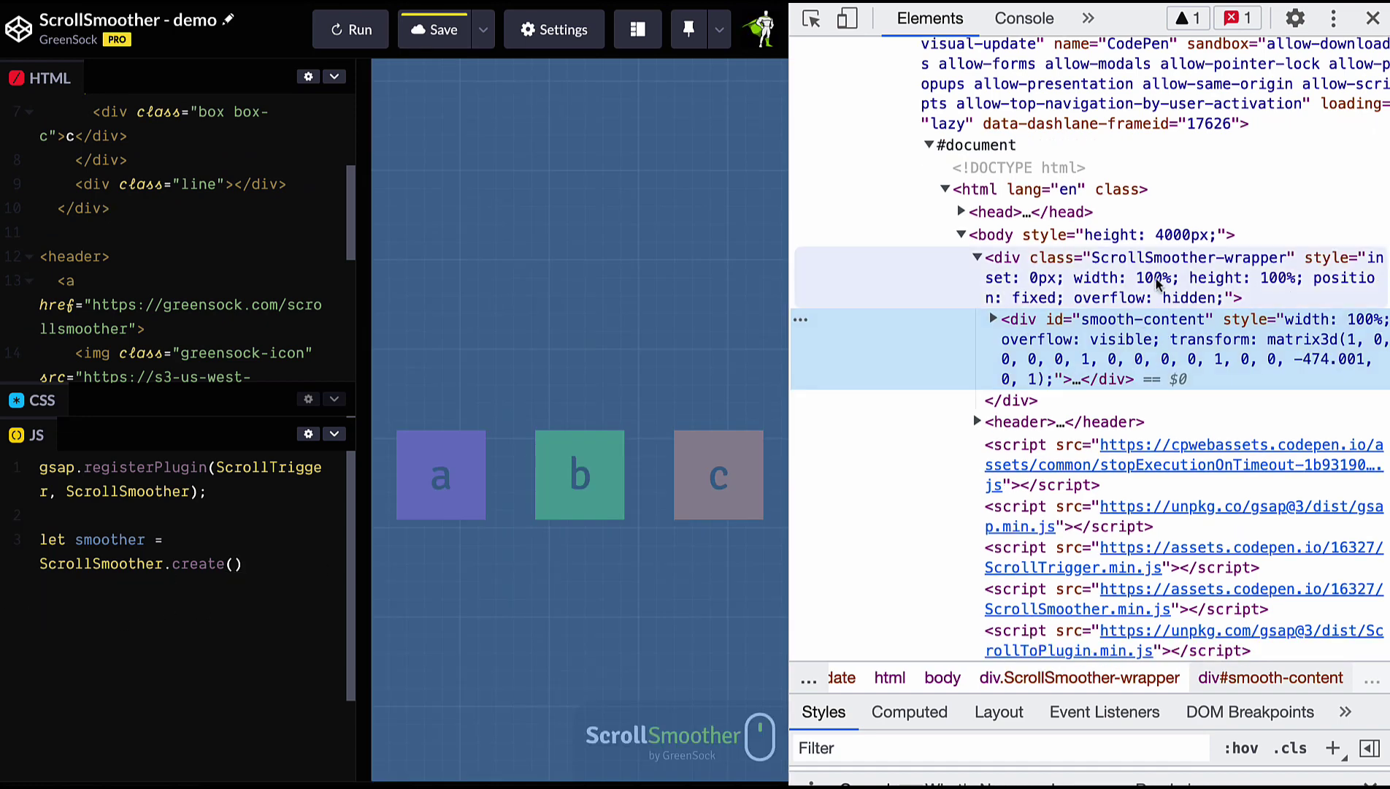
{"action": "left_click", "coordinate": [1154, 281]}
{"action": "scroll", "coordinate": [535, 285], "scroll_direction": "down", "scroll_amount": 2}
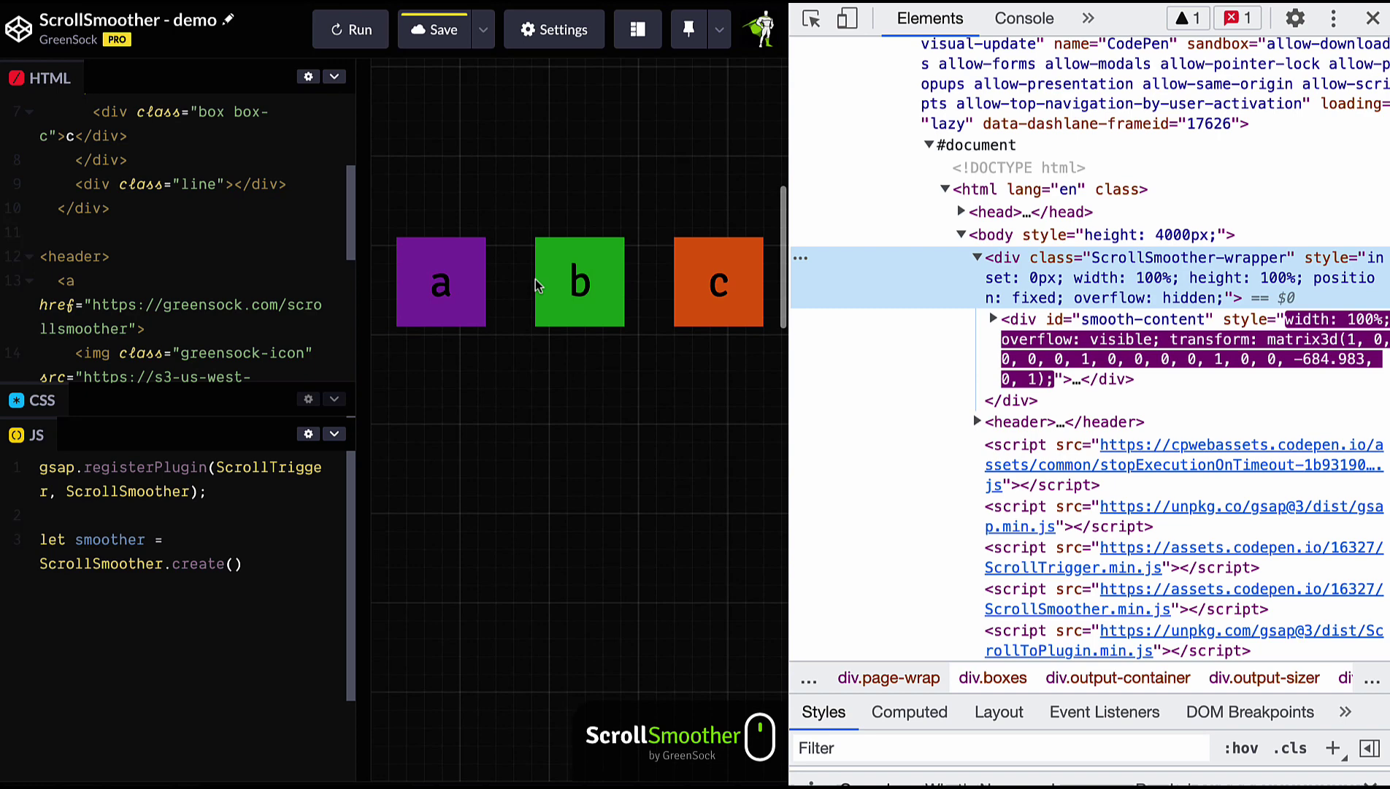
{"action": "scroll", "coordinate": [535, 287], "scroll_direction": "up", "scroll_amount": 3}
{"action": "scroll", "coordinate": [535, 286], "scroll_direction": "down", "scroll_amount": 2}
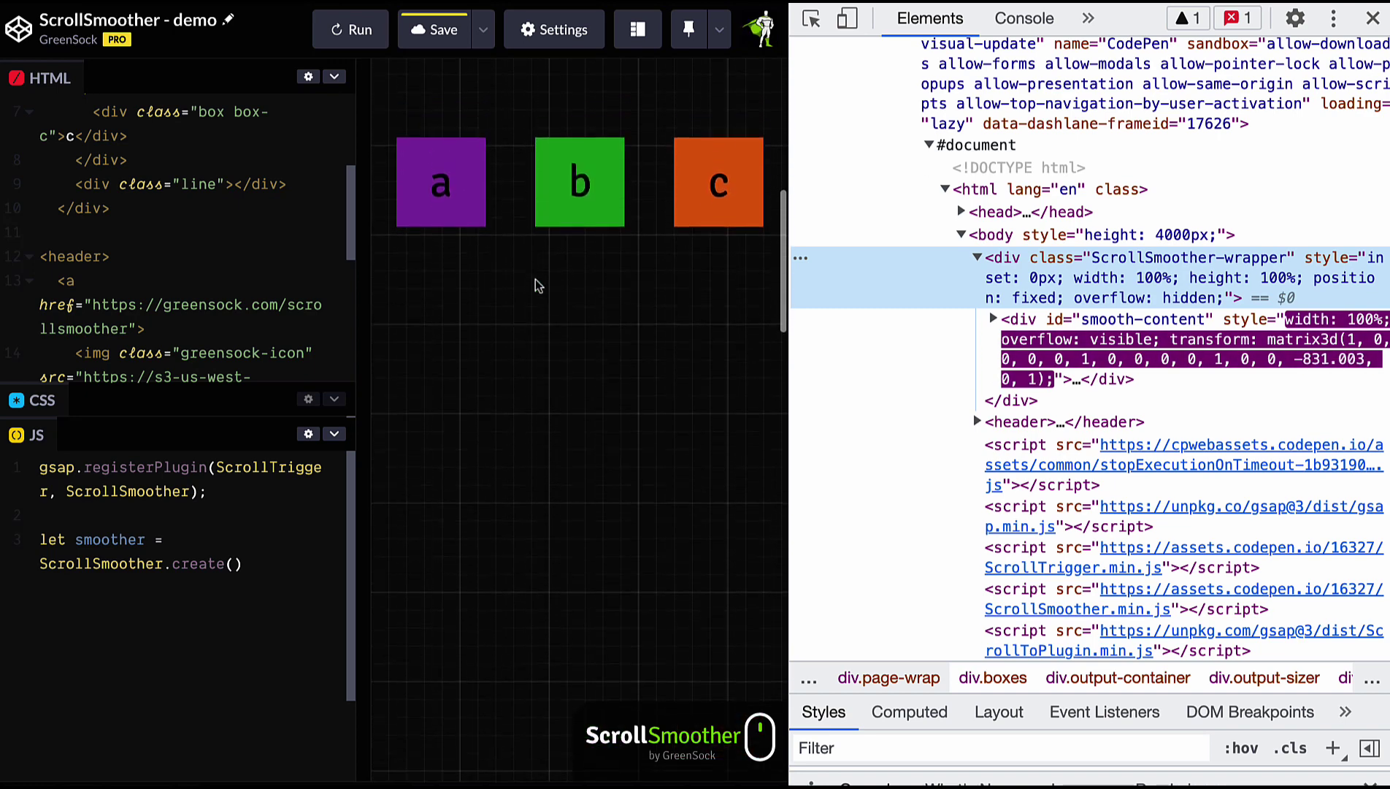
{"action": "scroll", "coordinate": [435, 326], "scroll_direction": "up", "scroll_amount": 3}
{"action": "left_click_drag", "start_coordinate": [363, 375], "coordinate": [501, 377]}
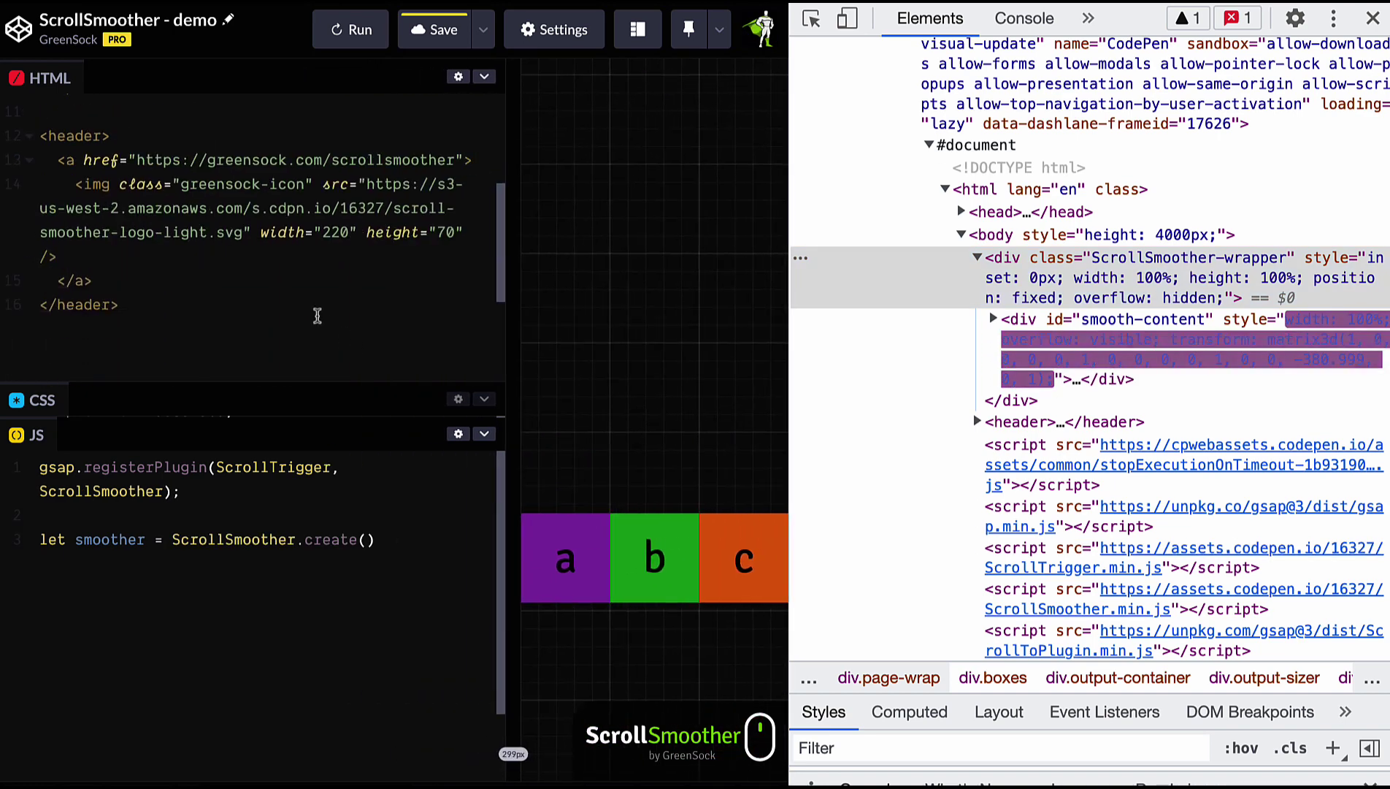
{"action": "scroll", "coordinate": [314, 314], "scroll_direction": "up", "scroll_amount": 3}
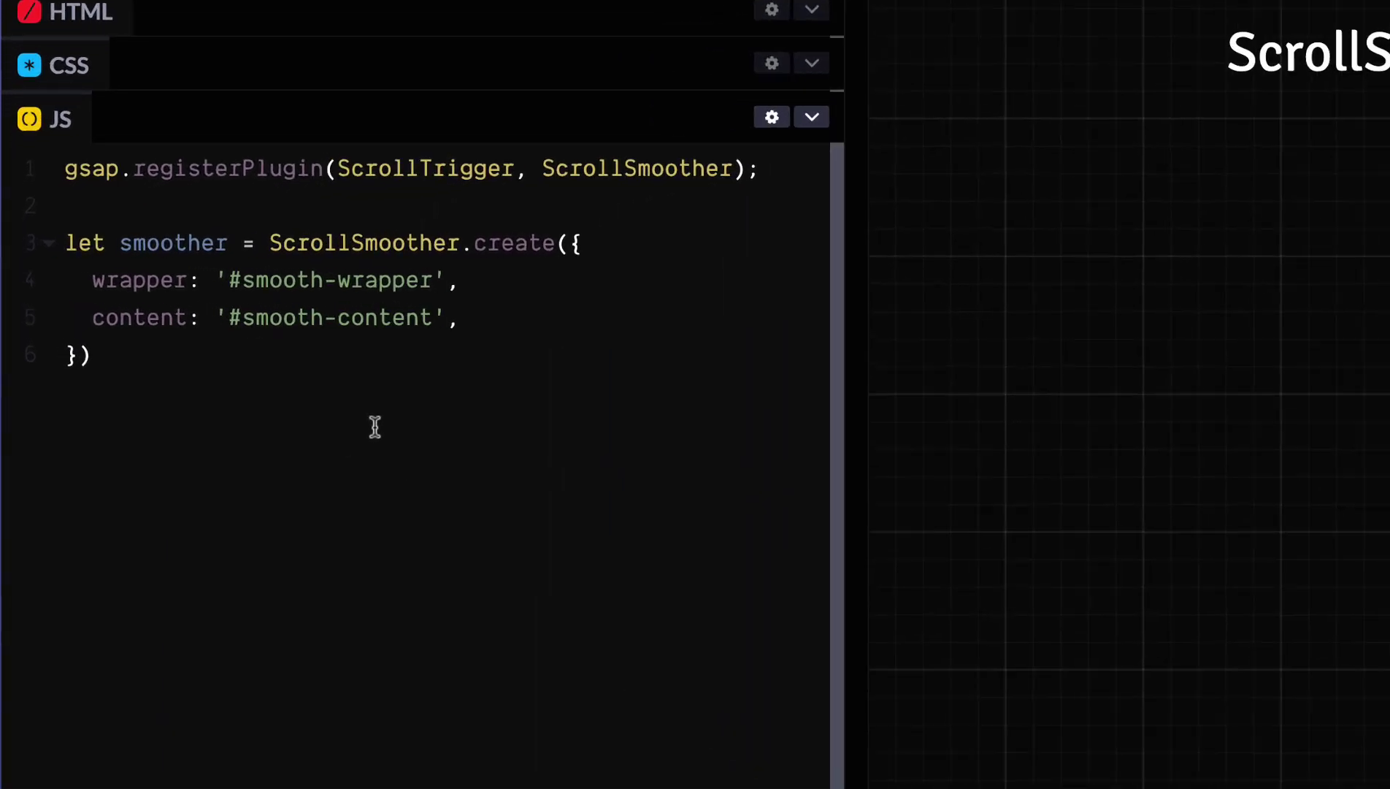
Add smooth: 2 and smoothTouch: 0.1 after the content option in create().
{"action": "left_click", "coordinate": [334, 309]}
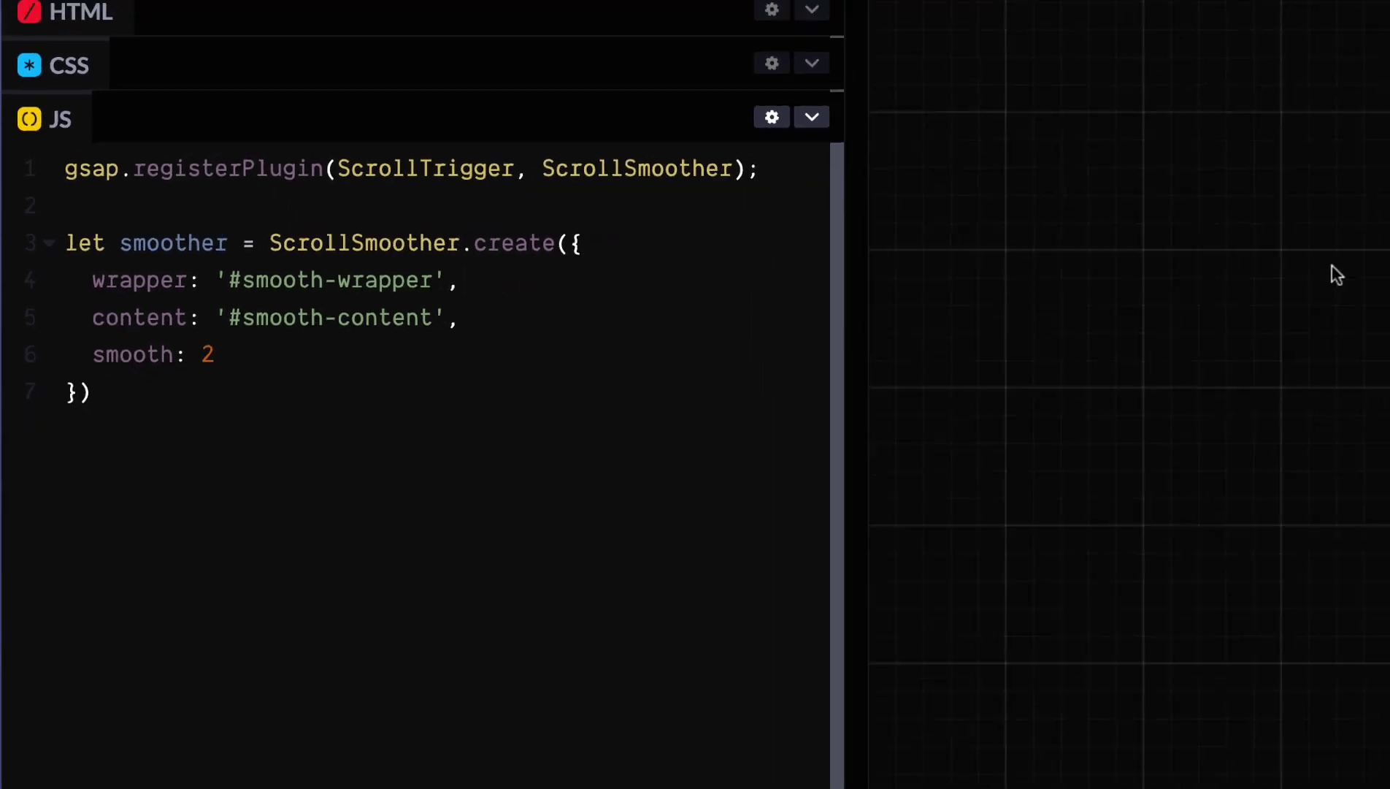
{"action": "scroll", "coordinate": [950, 269], "scroll_direction": "down", "scroll_amount": 3}
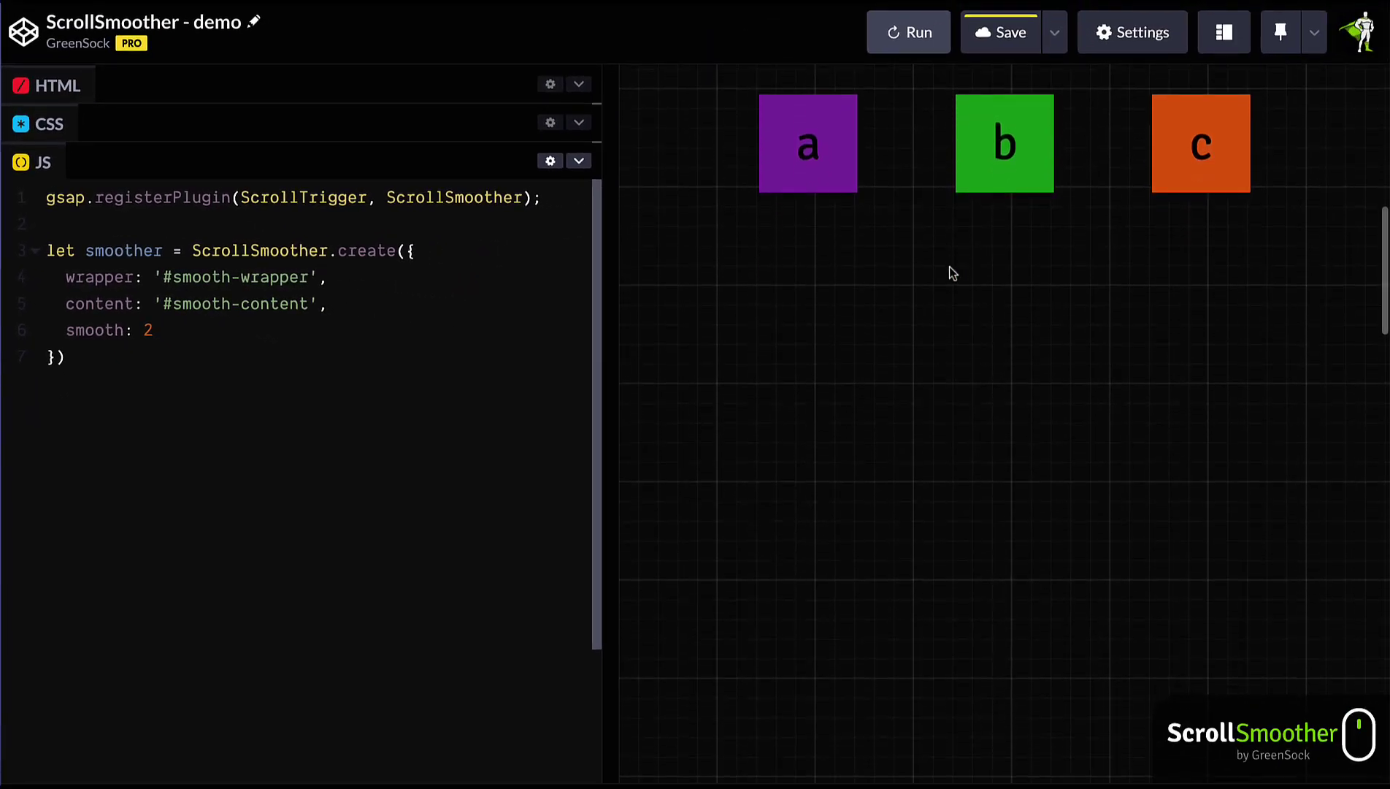
{"action": "scroll", "coordinate": [951, 272], "scroll_direction": "up", "scroll_amount": 5}
{"action": "type", "text": ","}
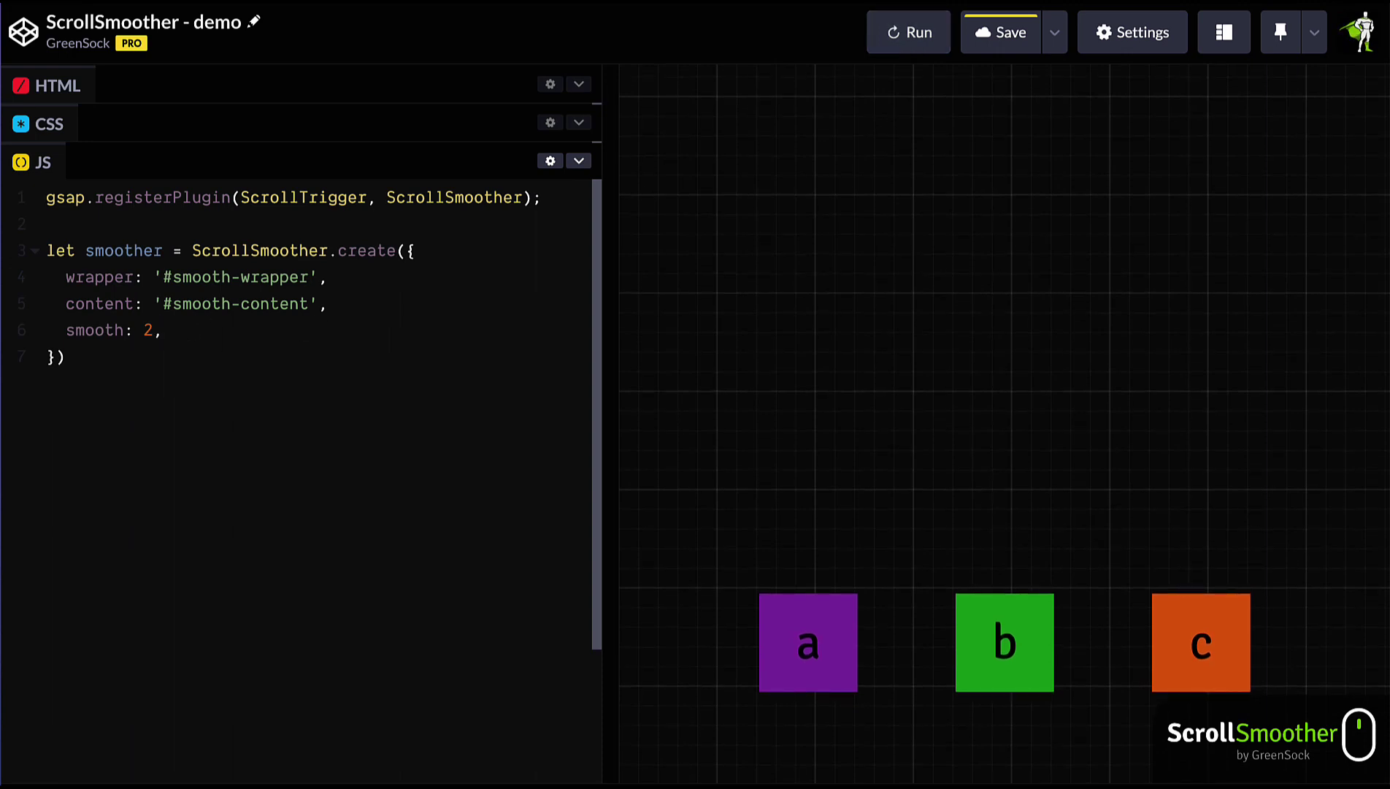
{"action": "key", "text": "Return"}
{"action": "type", "text": "smoothTouch: 0"}
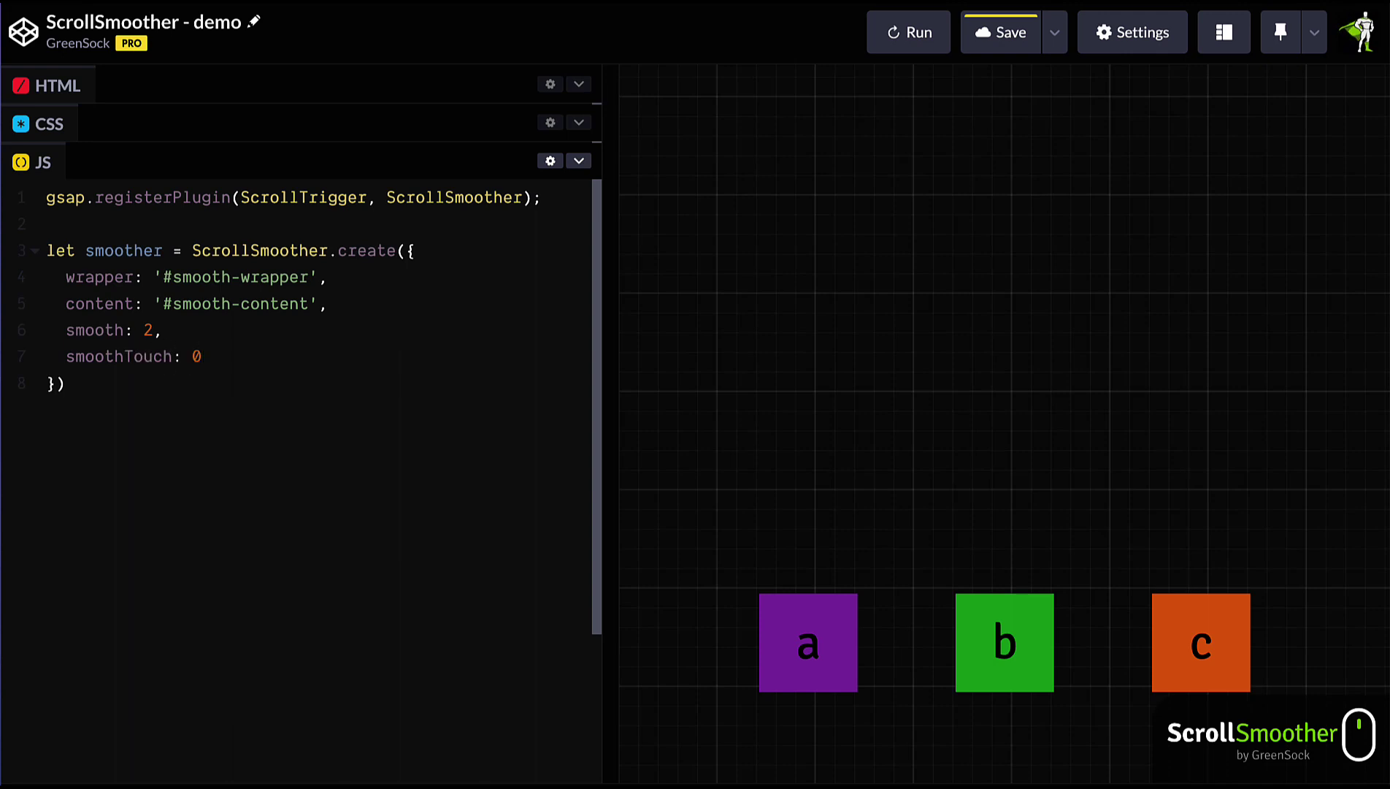
{"action": "type", "text": ".1"}
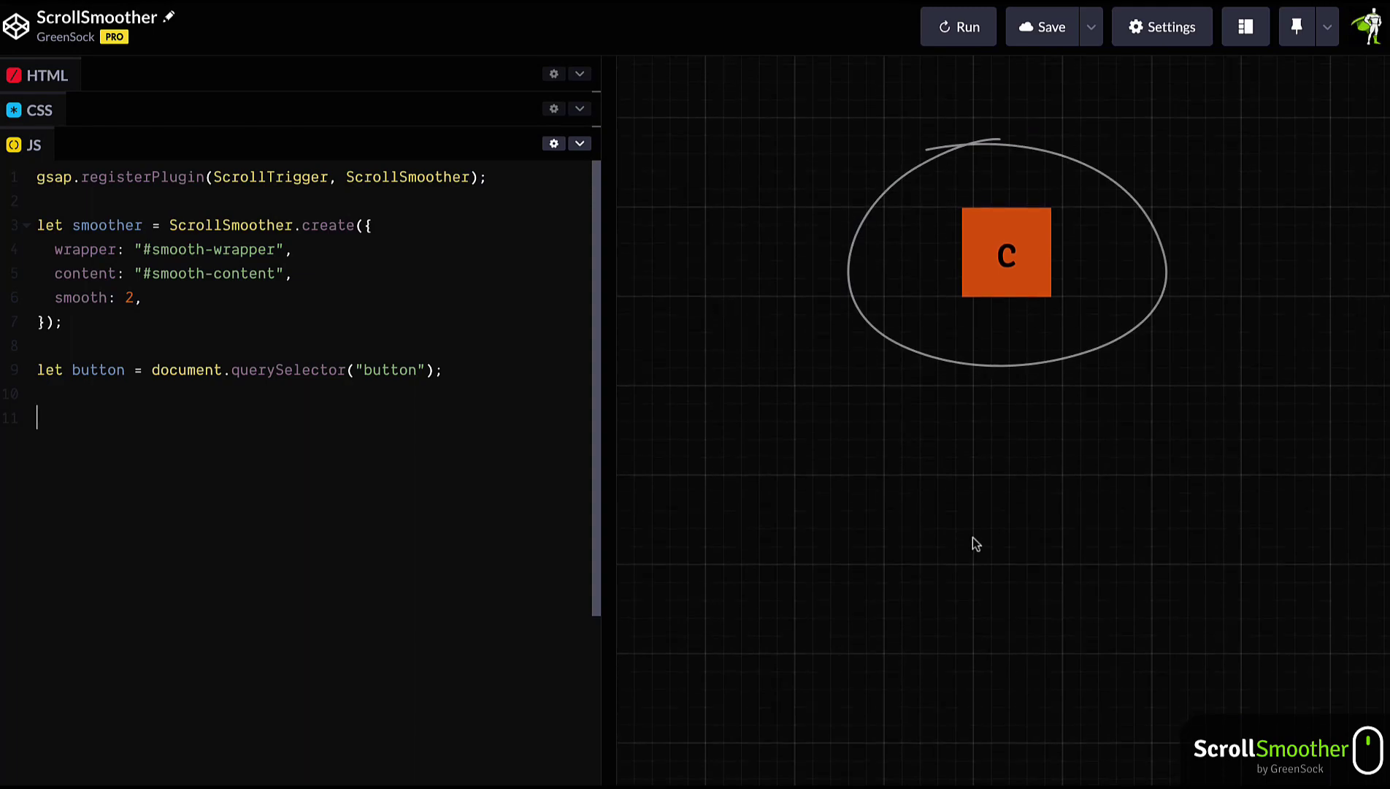
{"action": "scroll", "coordinate": [972, 537], "scroll_direction": "up", "scroll_amount": 6}
Add a button click listener whose body calls smoother.scrollTo(".box-c", true, "center center").
{"action": "left_click", "coordinate": [91, 497]}
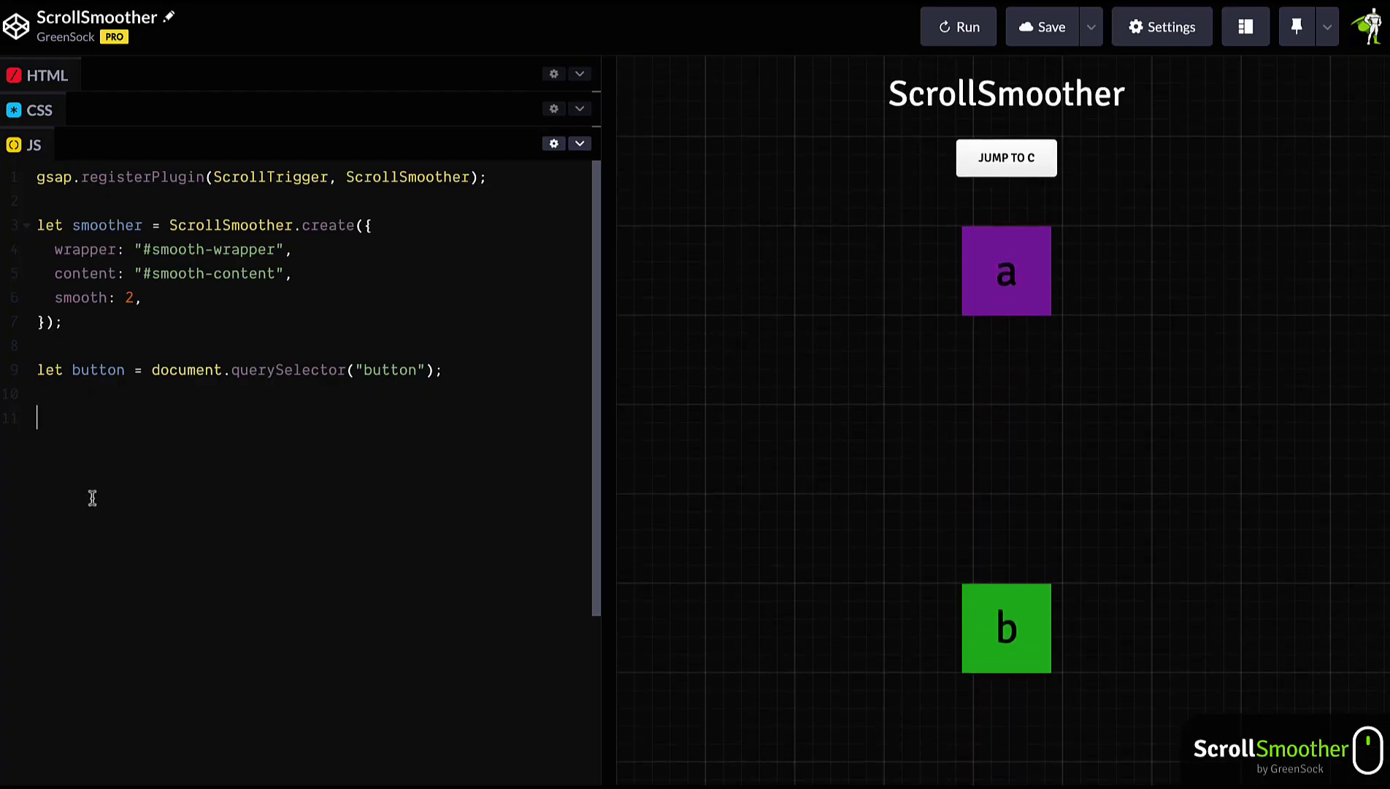
{"action": "type", "text": "button.addEventListener(\"click\", (e) => {});"}
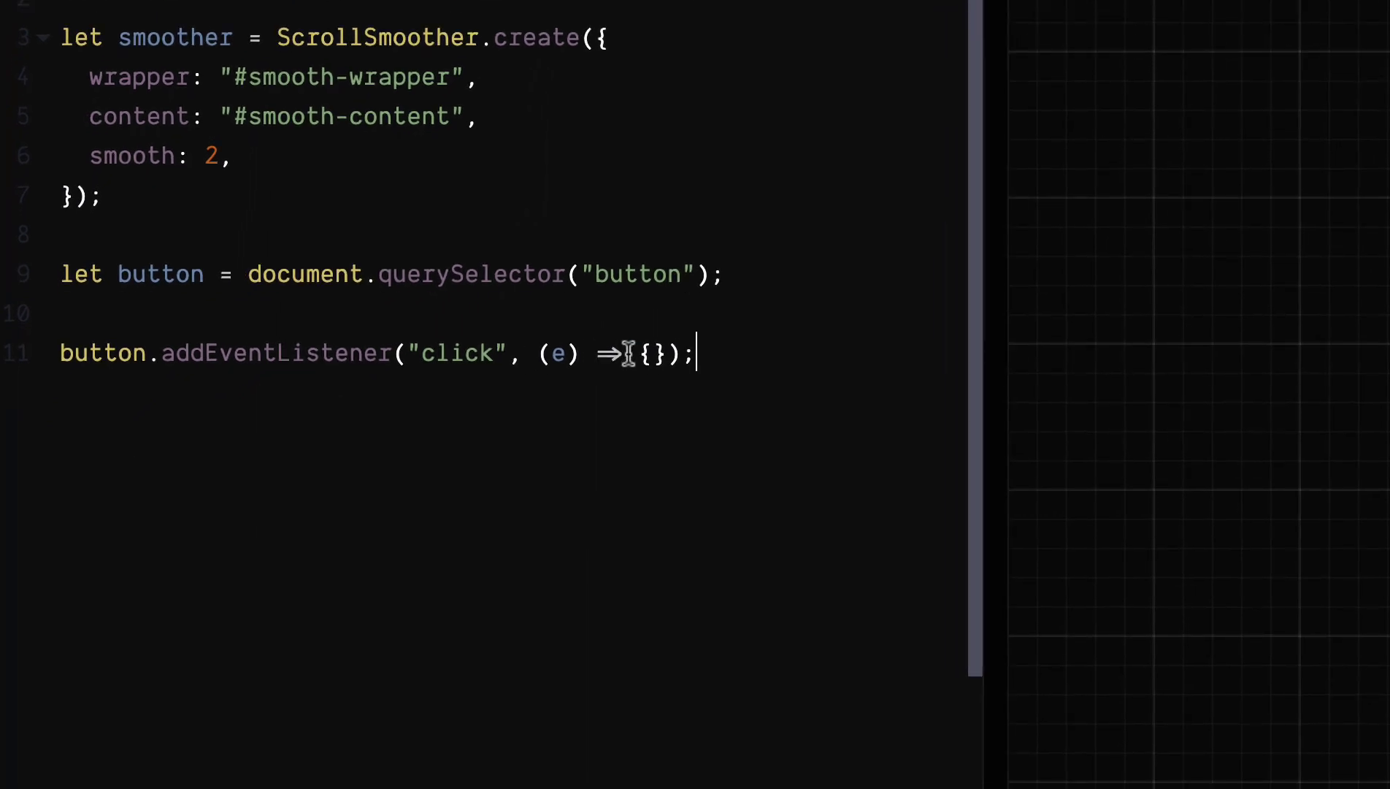
{"action": "left_click", "coordinate": [643, 357]}
{"action": "key", "text": "Return"}
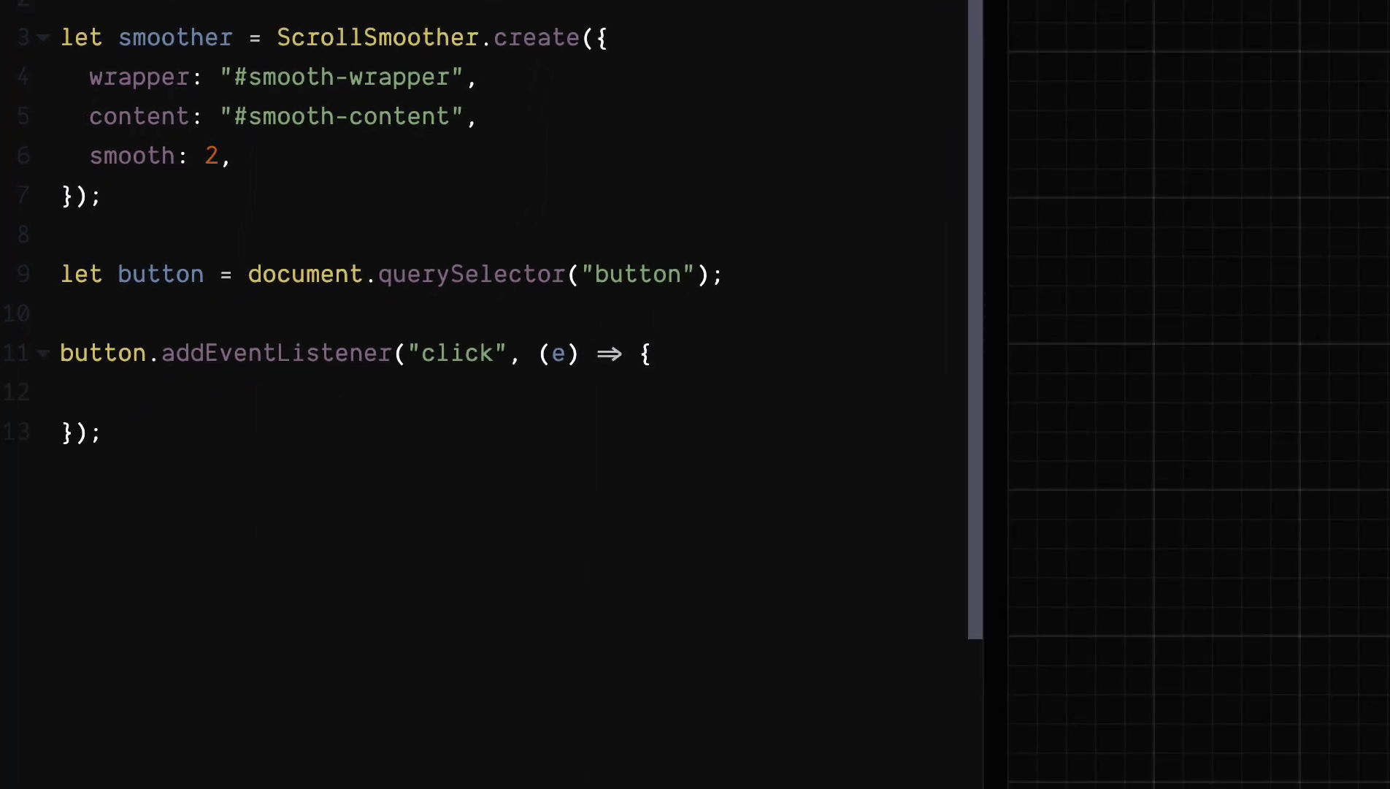
{"action": "type", "text": "smoothe"}
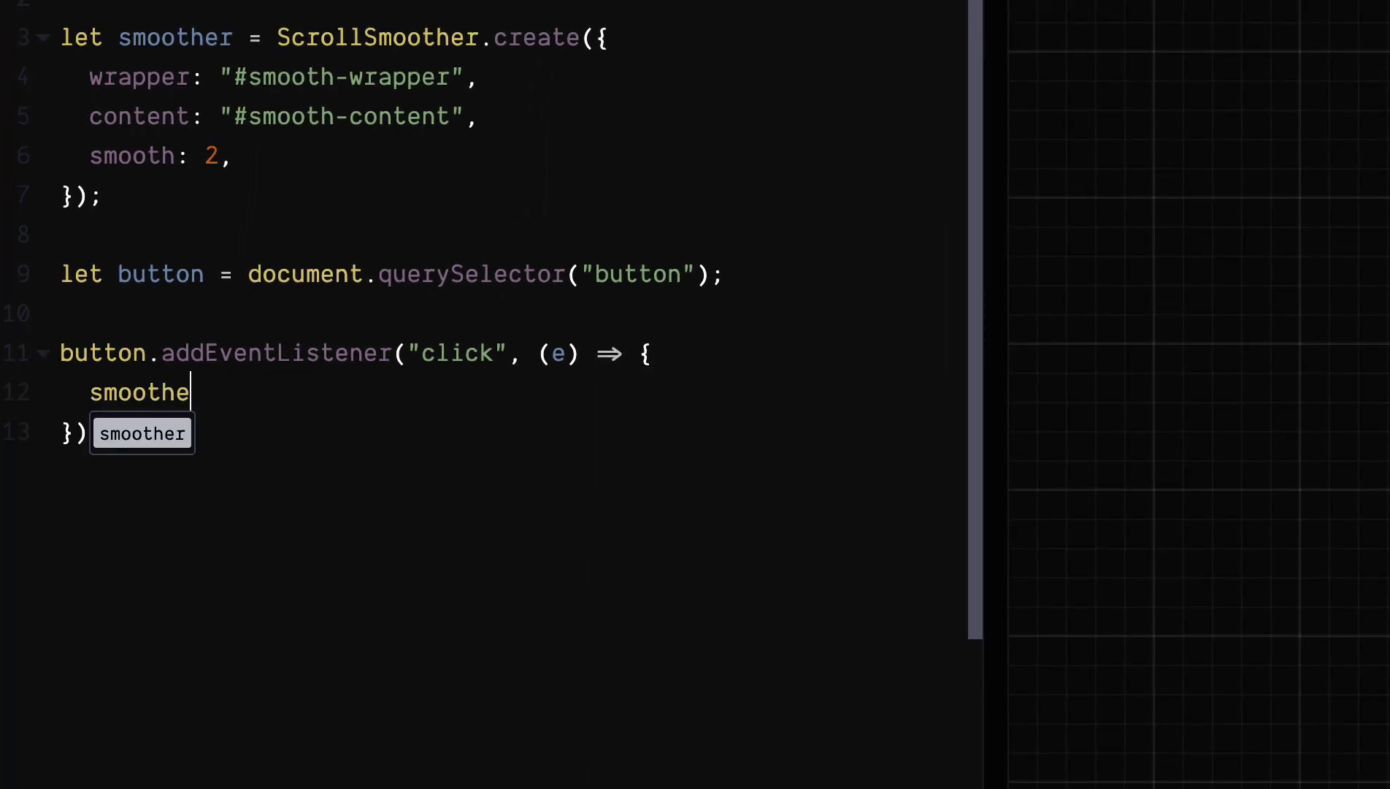
{"action": "type", "text": "r.scrollTo()"}
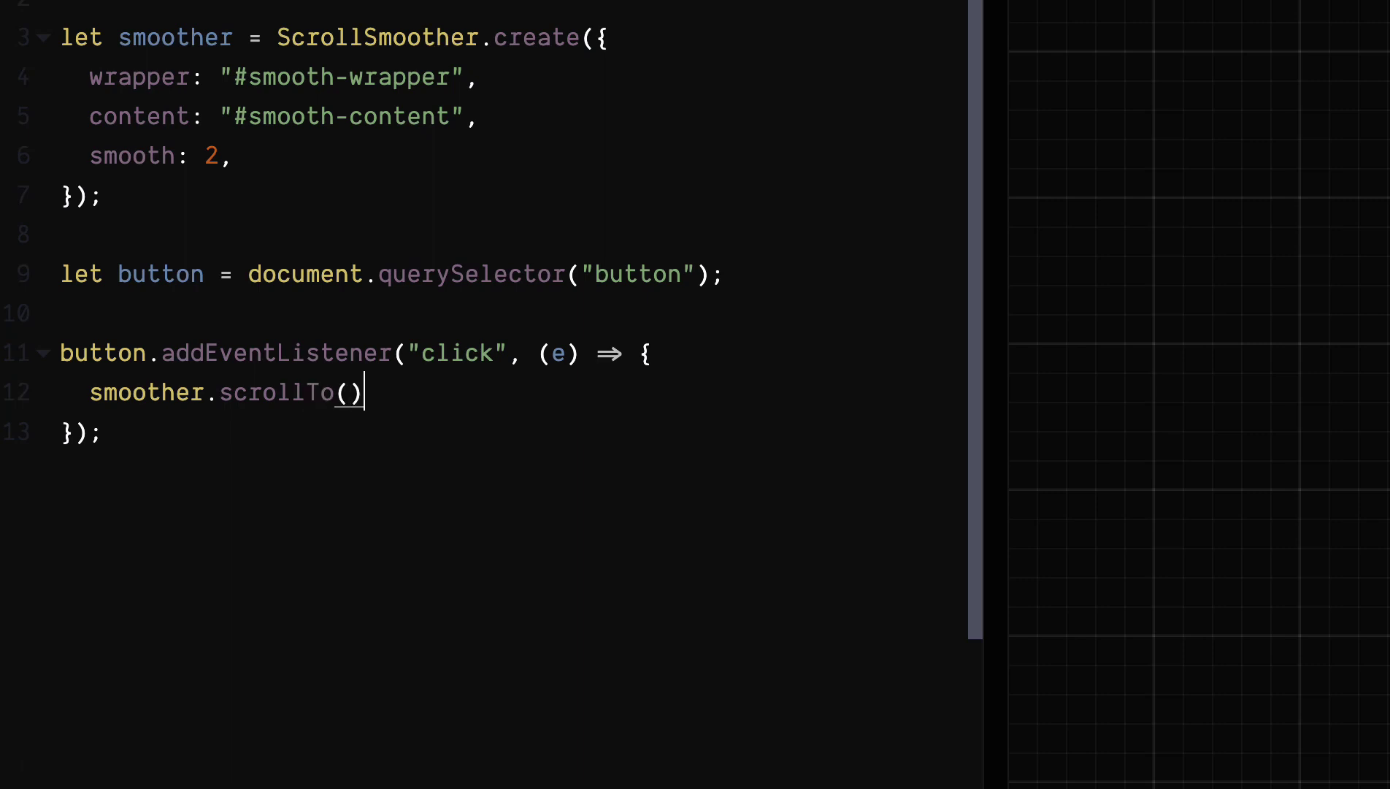
{"action": "type", "text": "\"."}
{"action": "type", "text": "bo"}
{"action": "type", "text": "x-c"}
{"action": "type", "text": ", t"}
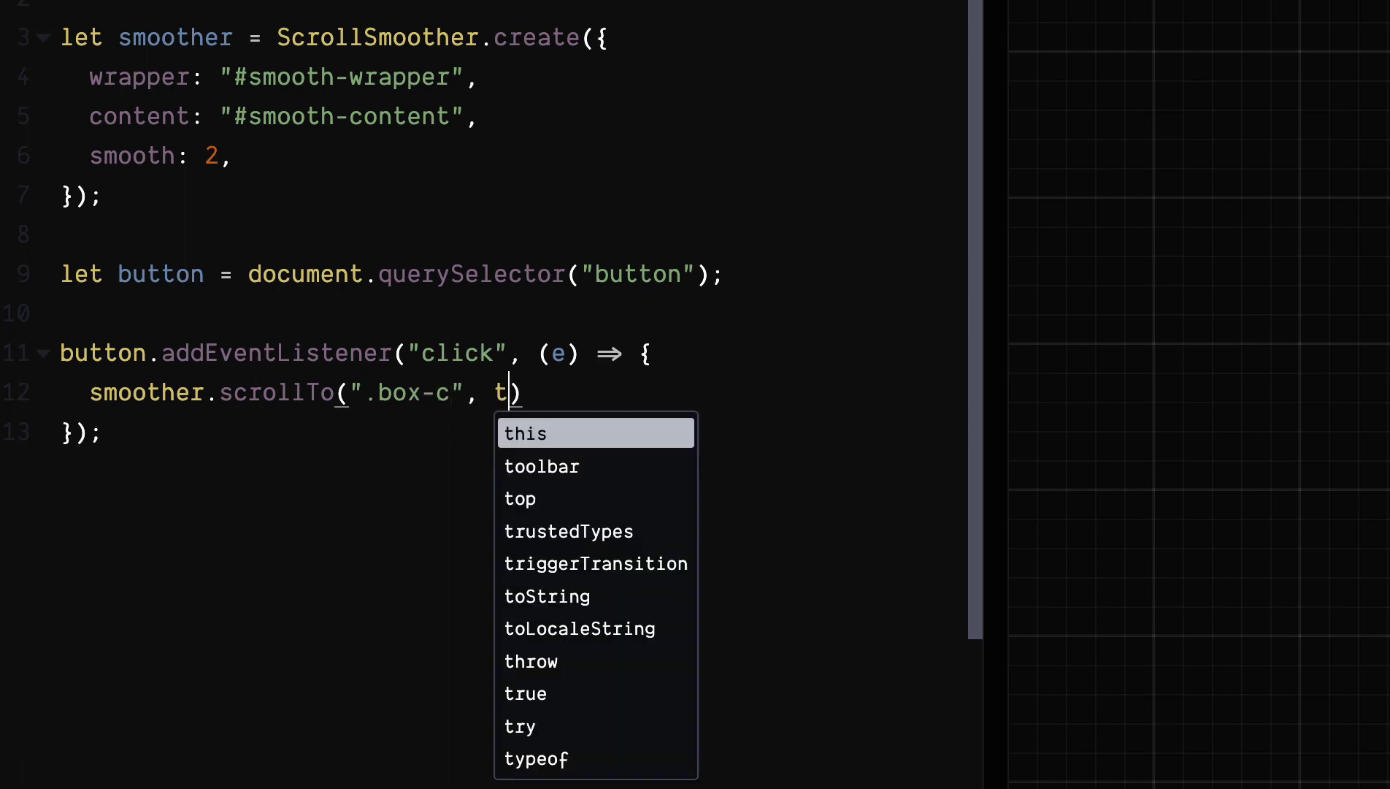
{"action": "type", "text": "rue,"}
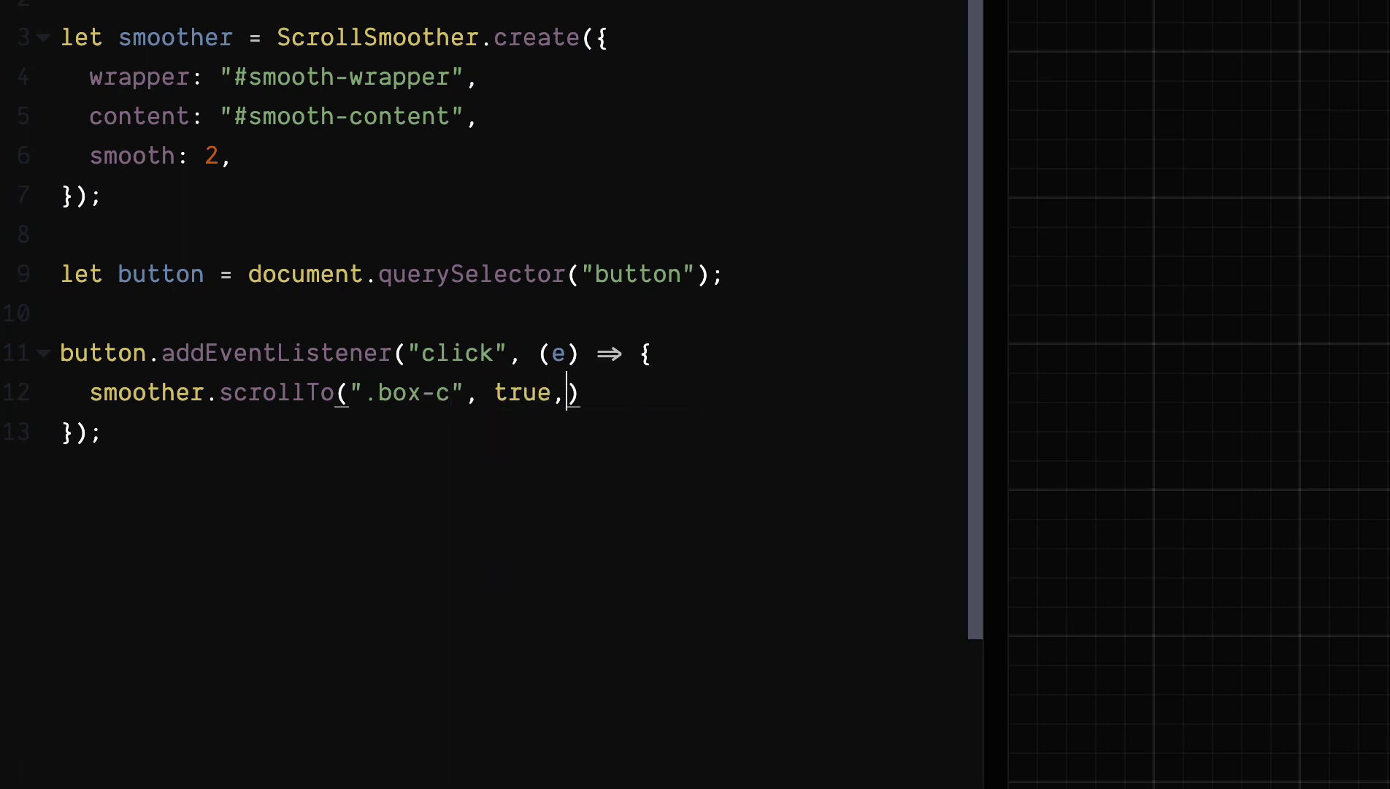
{"action": "type", "text": " \""}
{"action": "type", "text": "cen"}
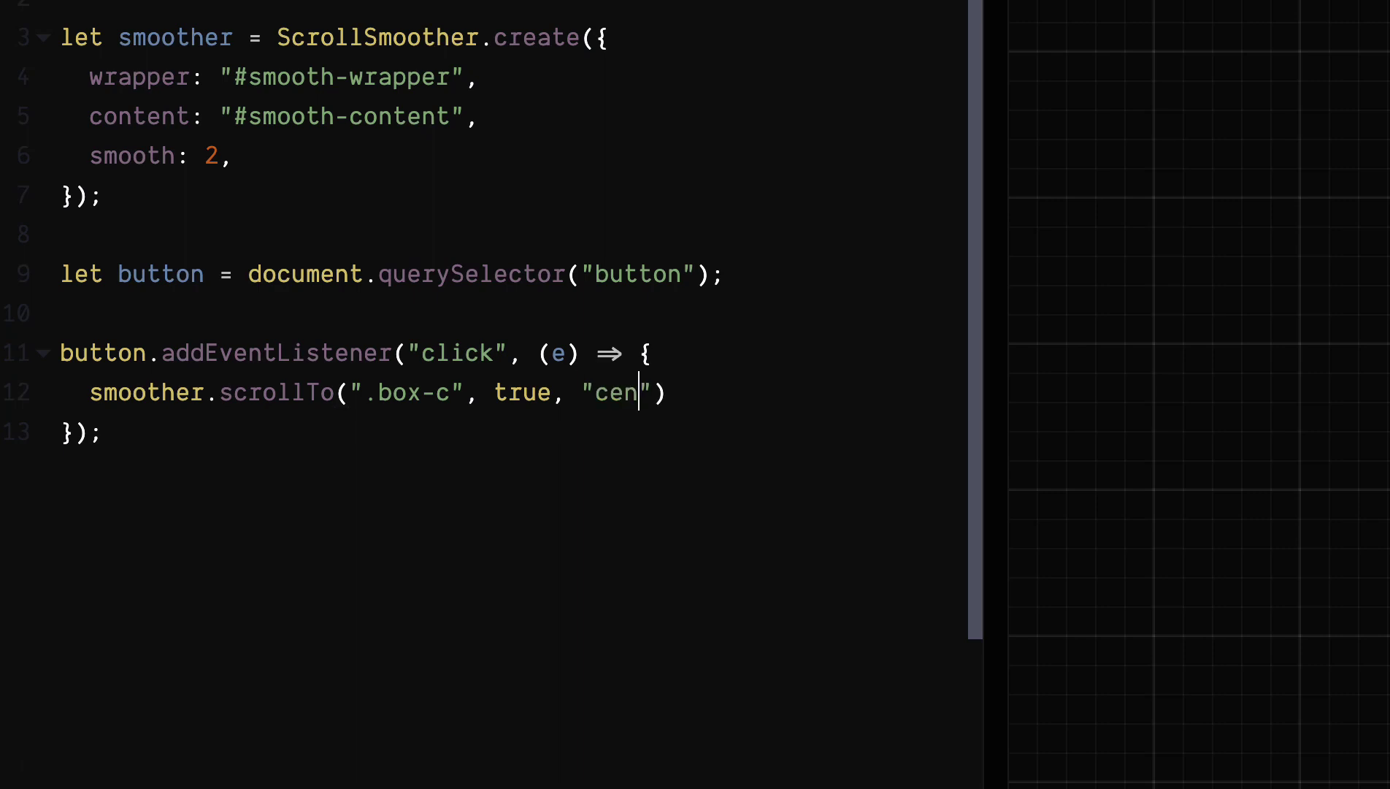
{"action": "type", "text": "ter c"}
{"action": "type", "text": "e"}
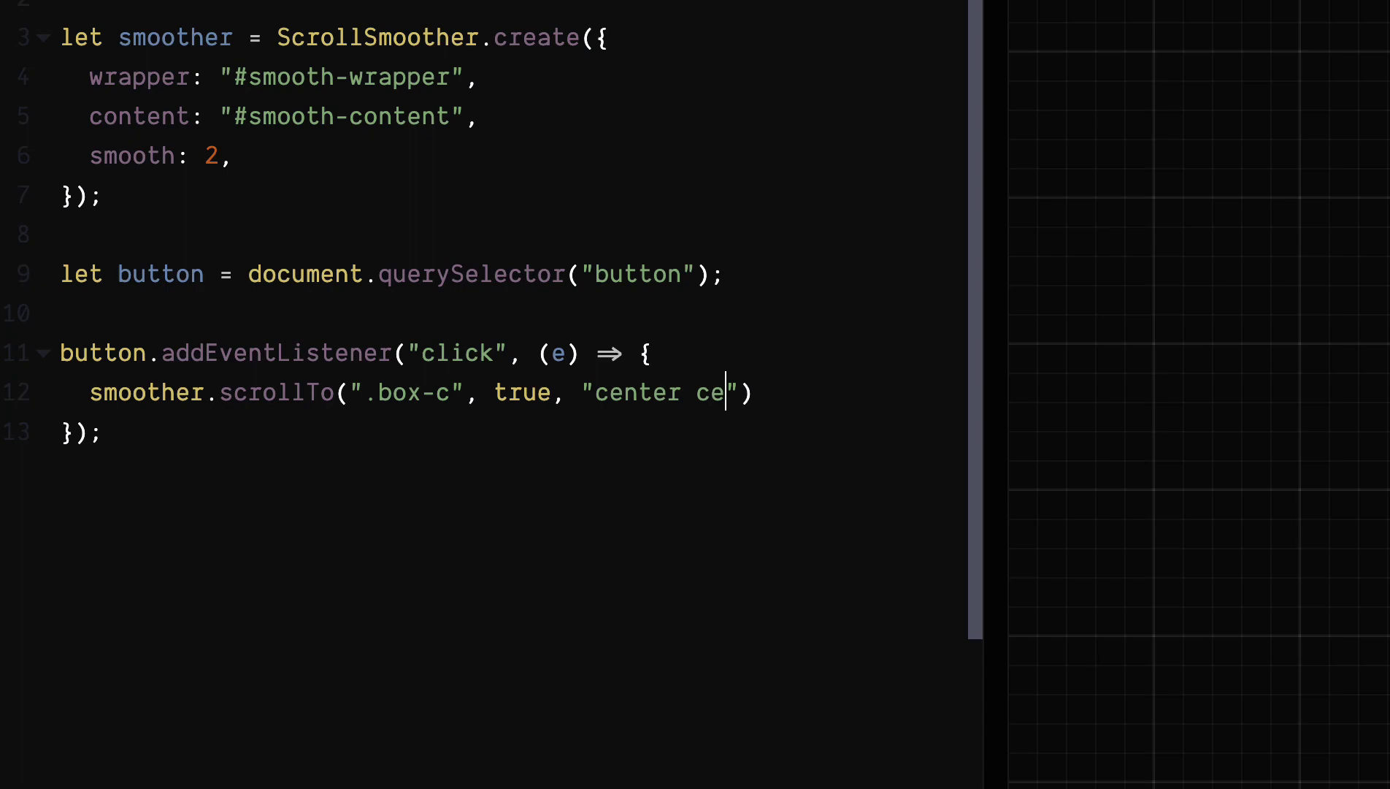
{"action": "type", "text": "nter"}
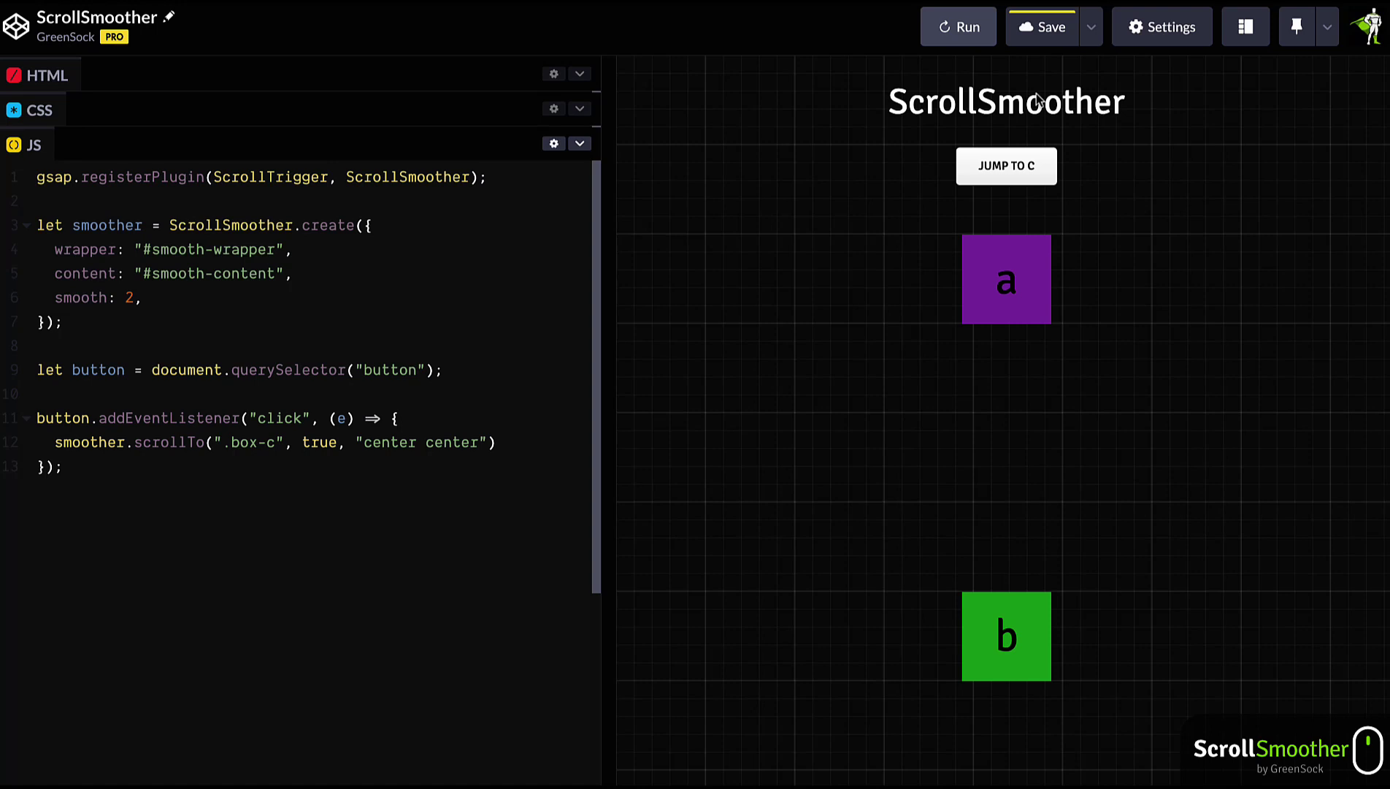
Change scrollTo's smoothing argument from true to false and test the instant jump.
{"action": "left_click", "coordinate": [1019, 169]}
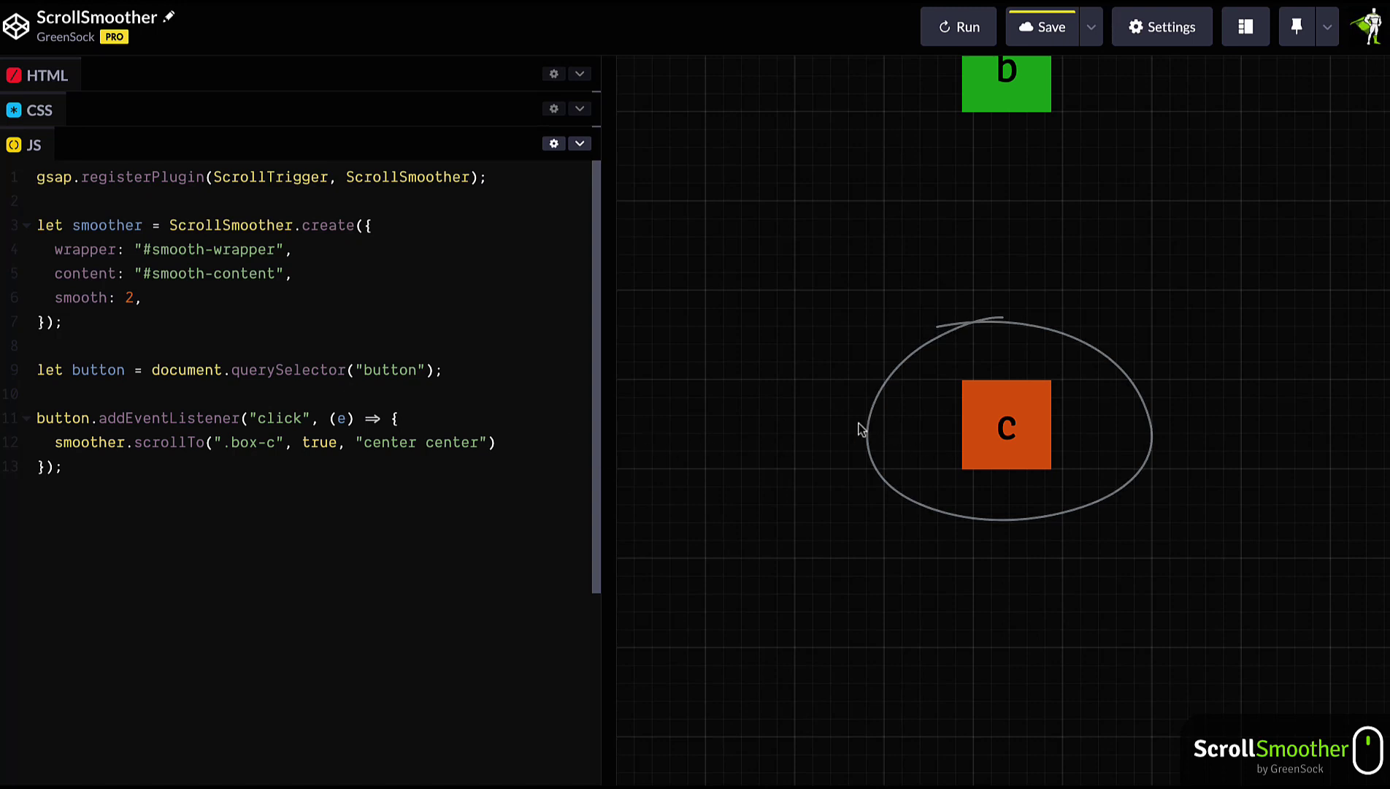
{"action": "double_click", "coordinate": [321, 444]}
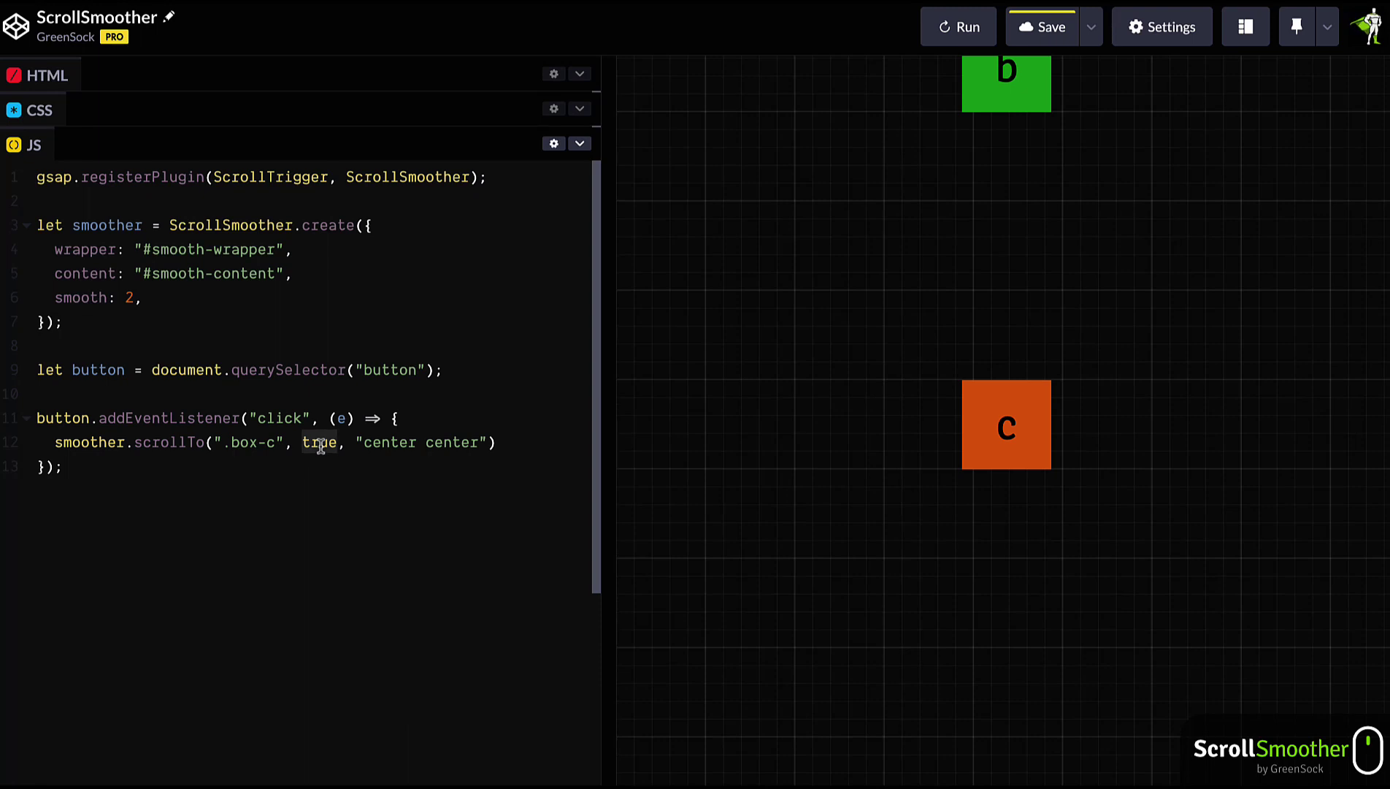
{"action": "type", "text": "false"}
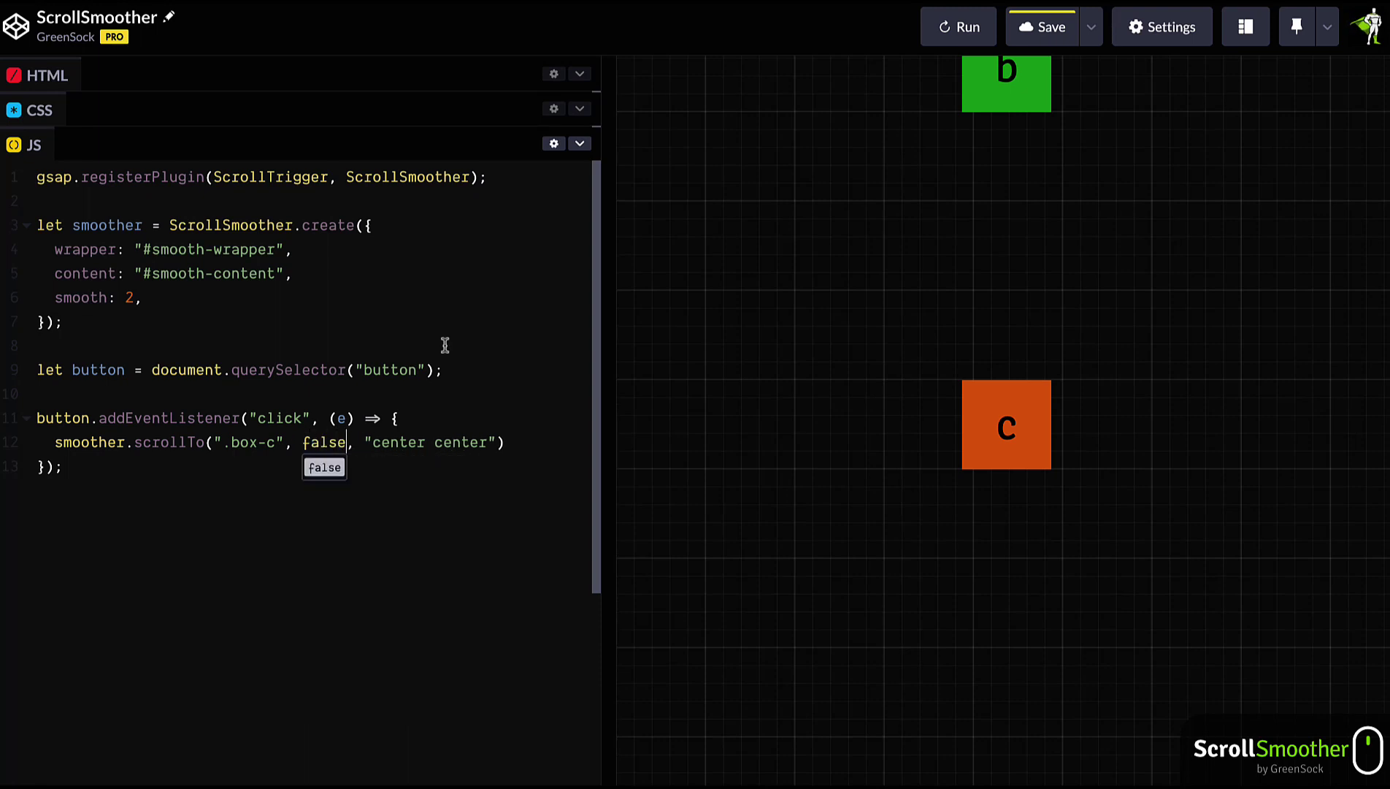
{"action": "left_click", "coordinate": [959, 26]}
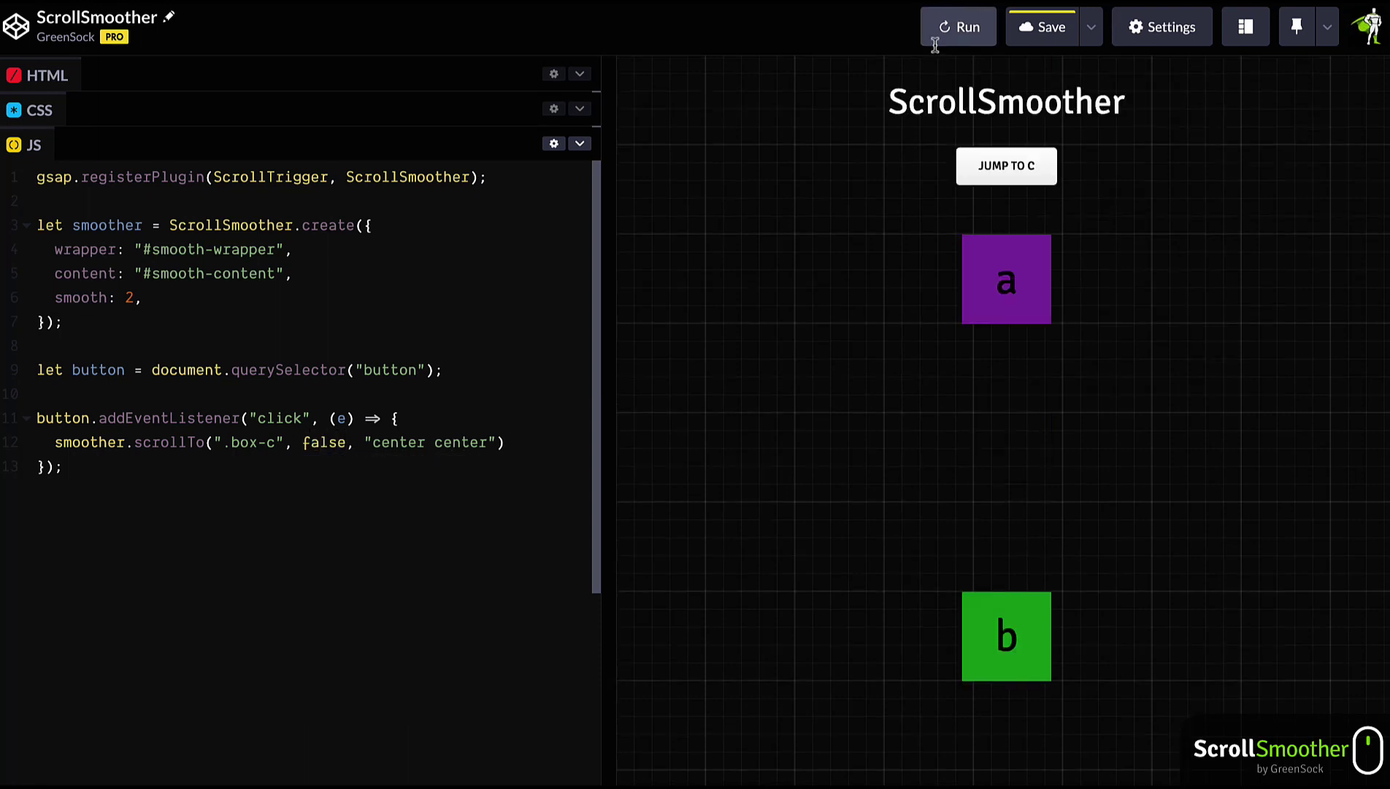
{"action": "left_click", "coordinate": [1006, 168]}
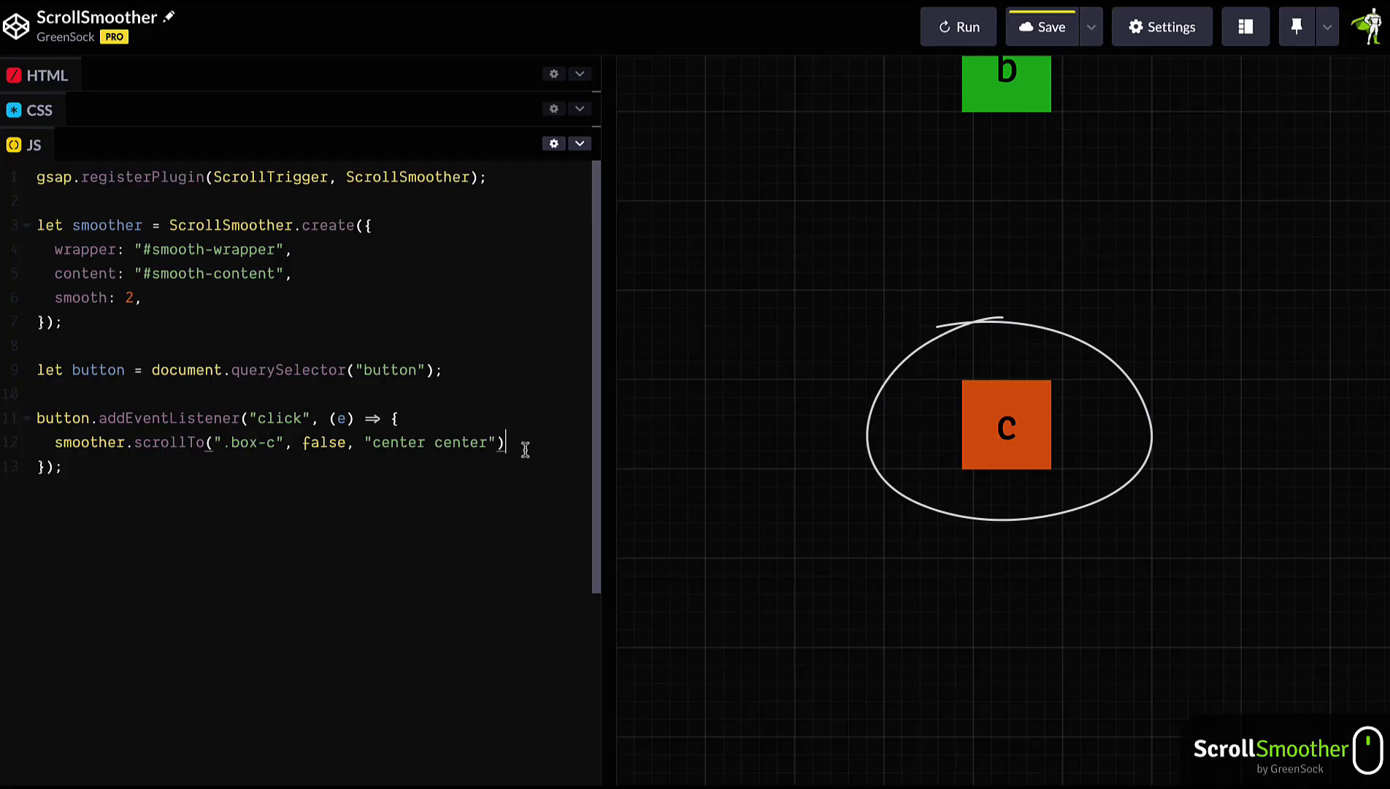
Replace the ".box-c" target with 400 and rerun the pen.
{"action": "left_click_drag", "start_coordinate": [280, 442], "coordinate": [215, 443]}
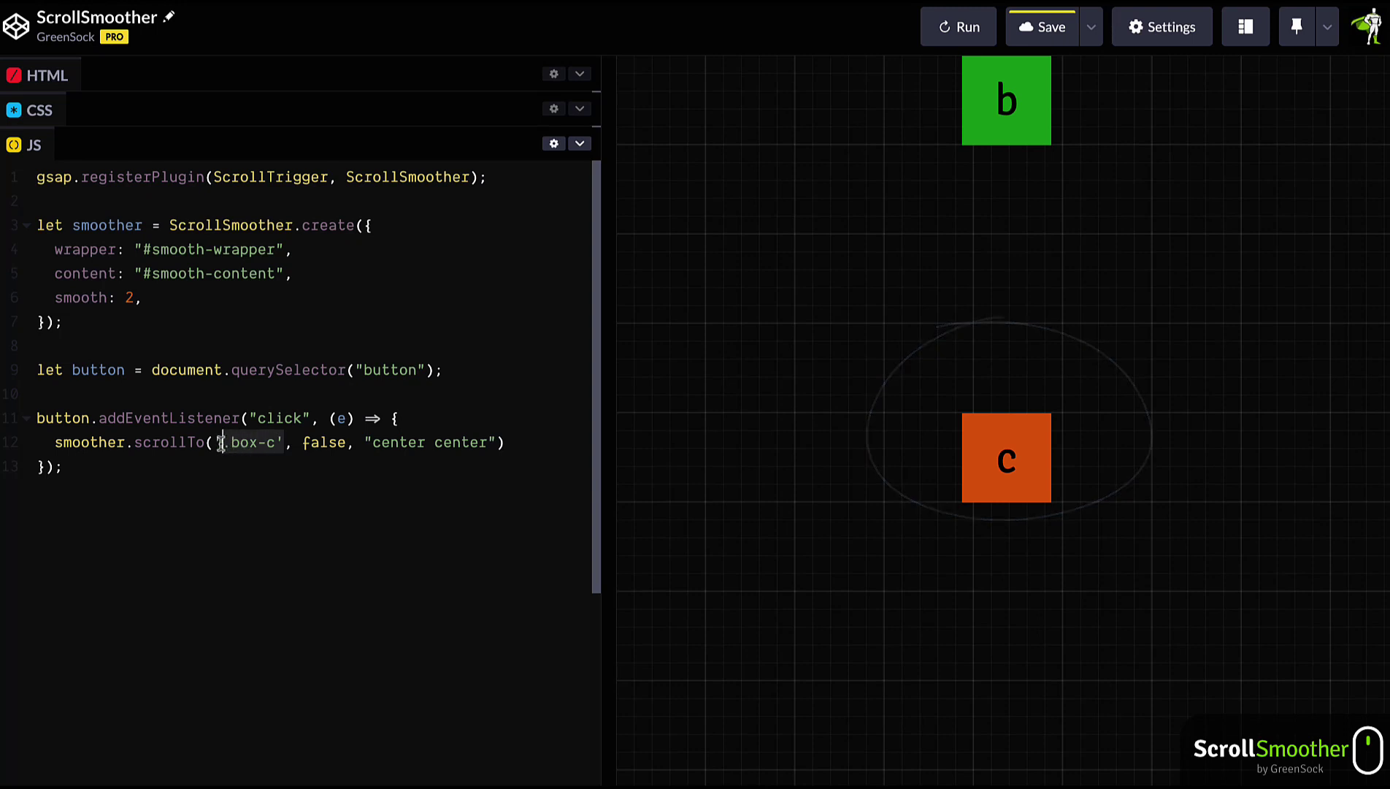
{"action": "key", "text": "BackSpace"}
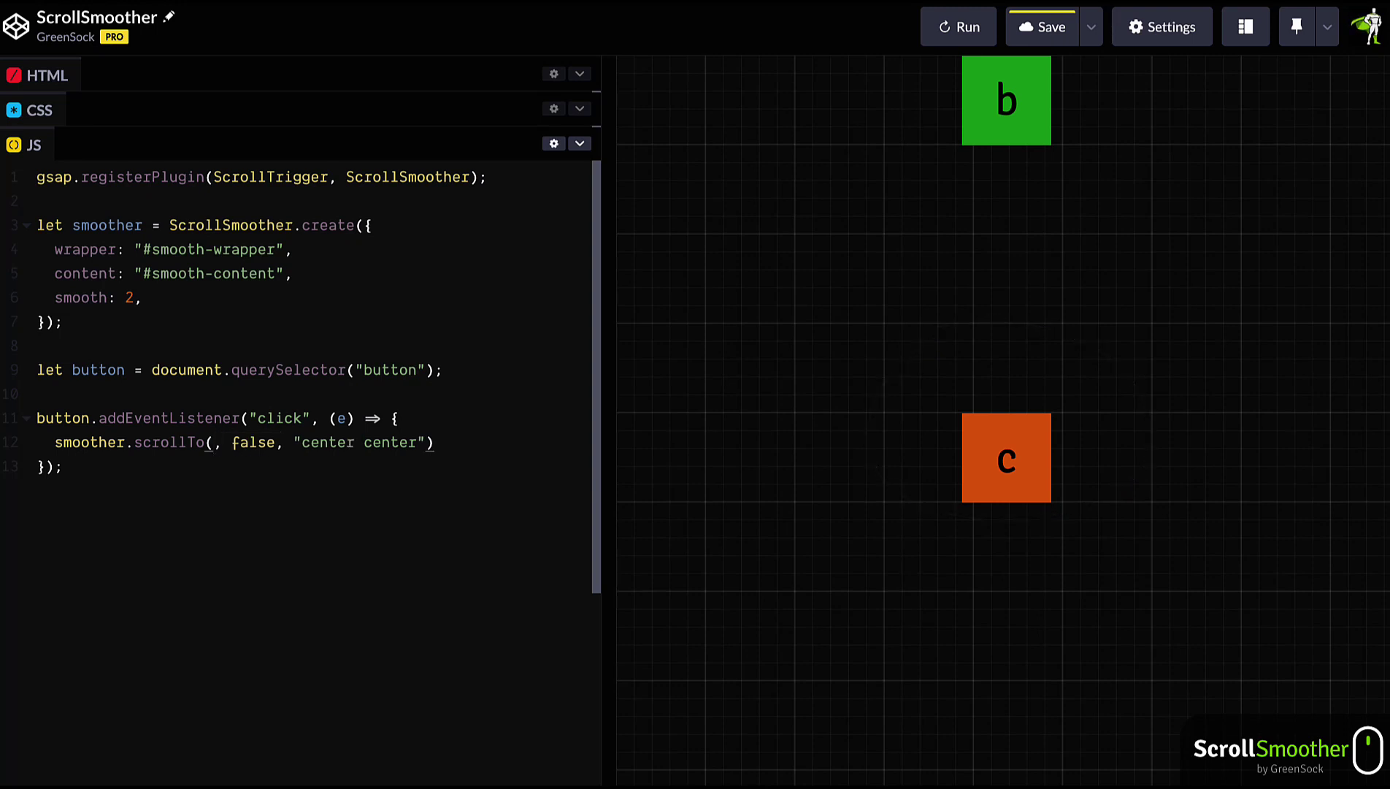
{"action": "type", "text": "400"}
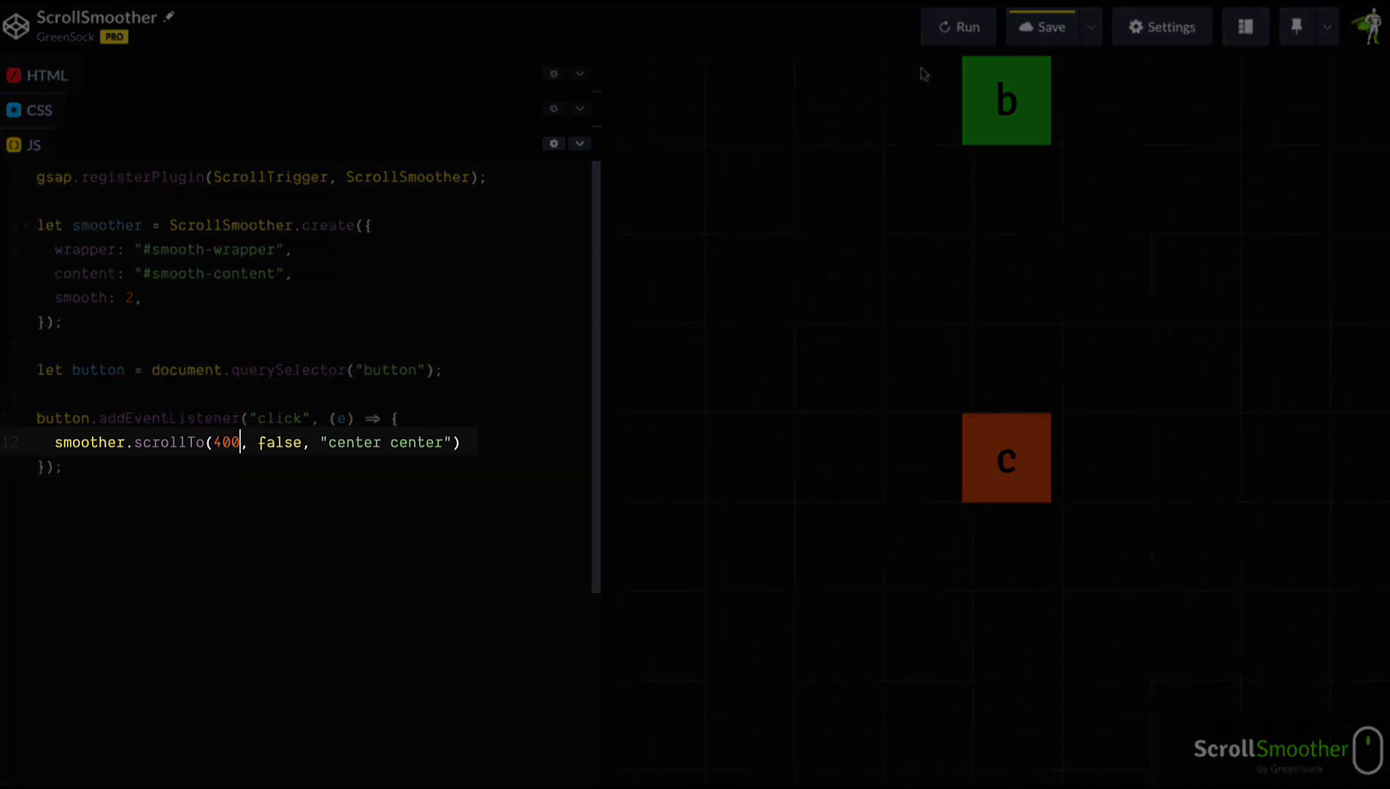
{"action": "left_click", "coordinate": [937, 27]}
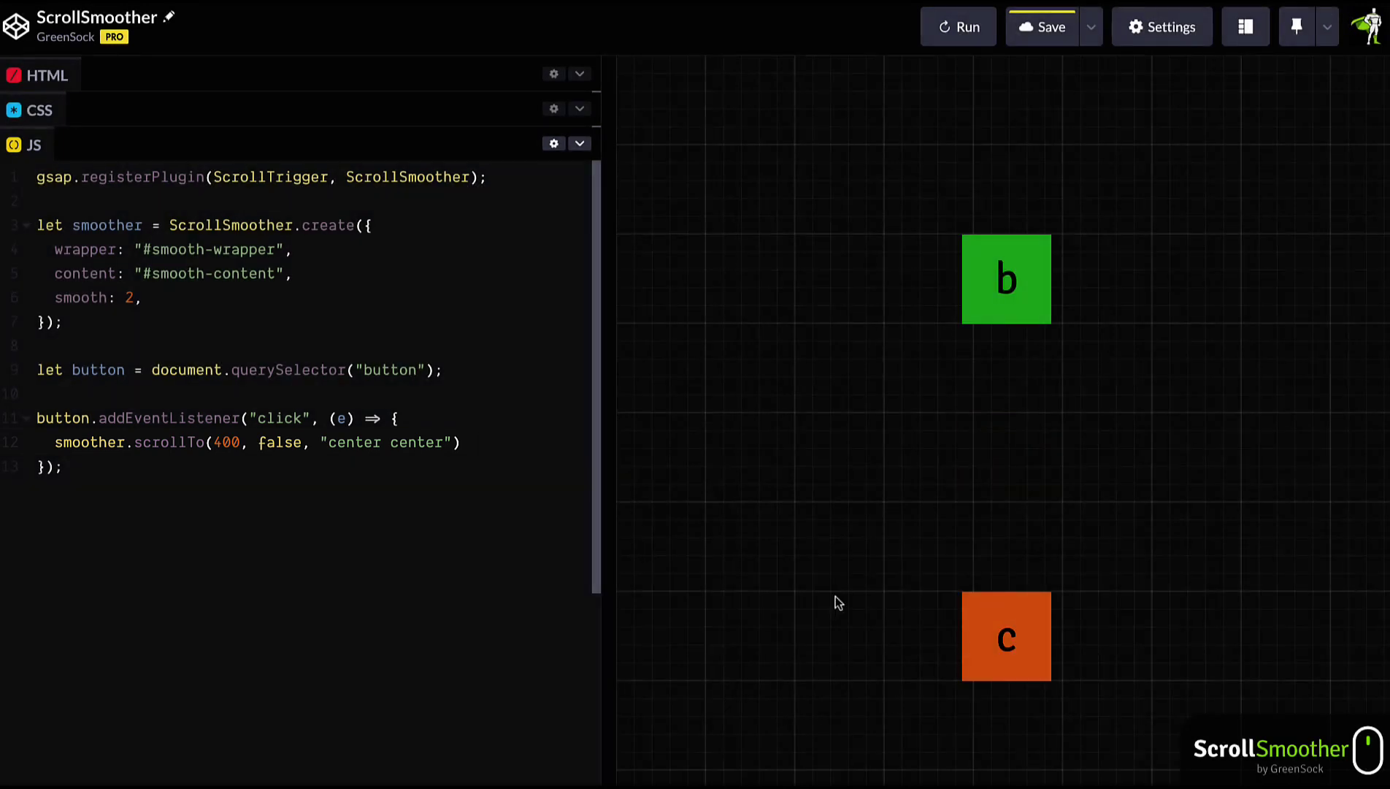
{"action": "type", "text": "gsa"}
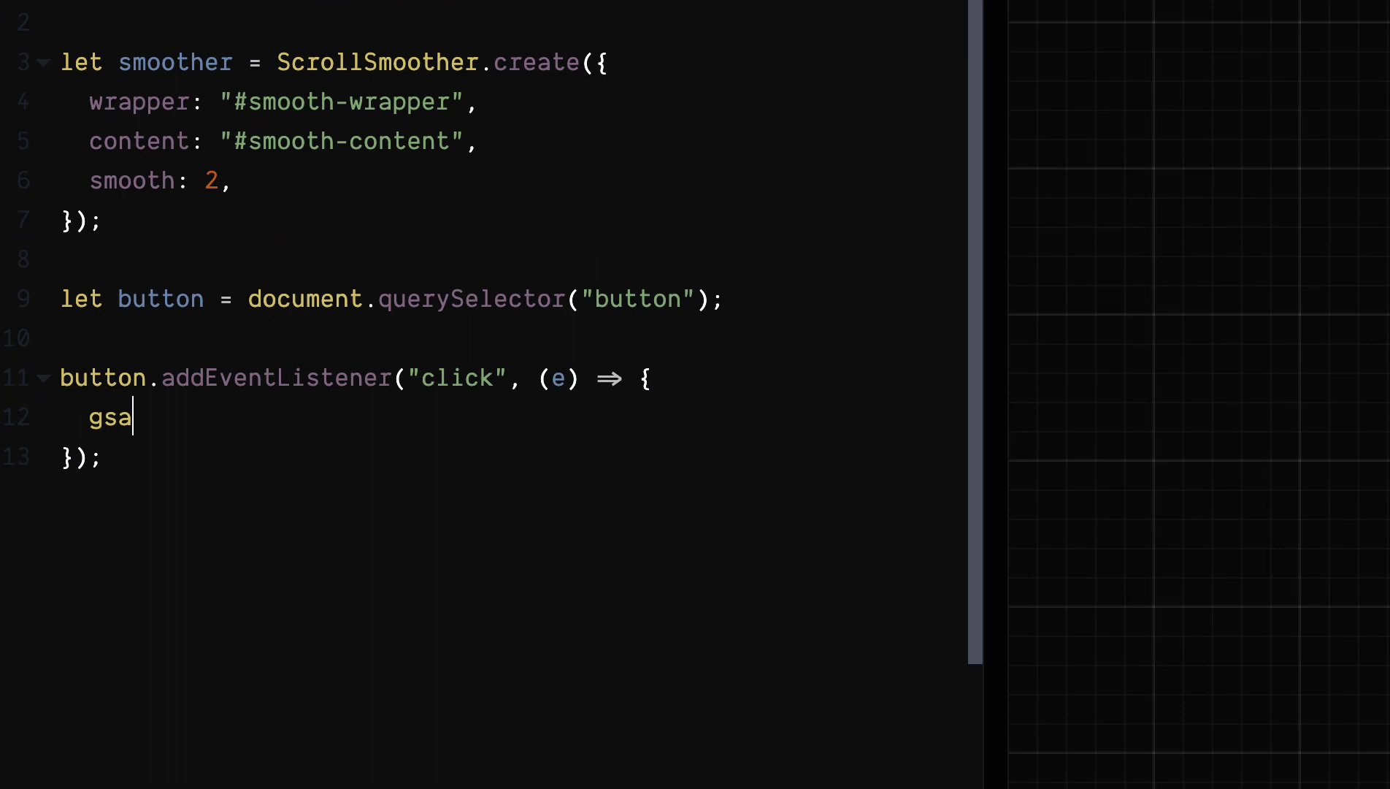
{"action": "type", "text": "p.to(smo"}
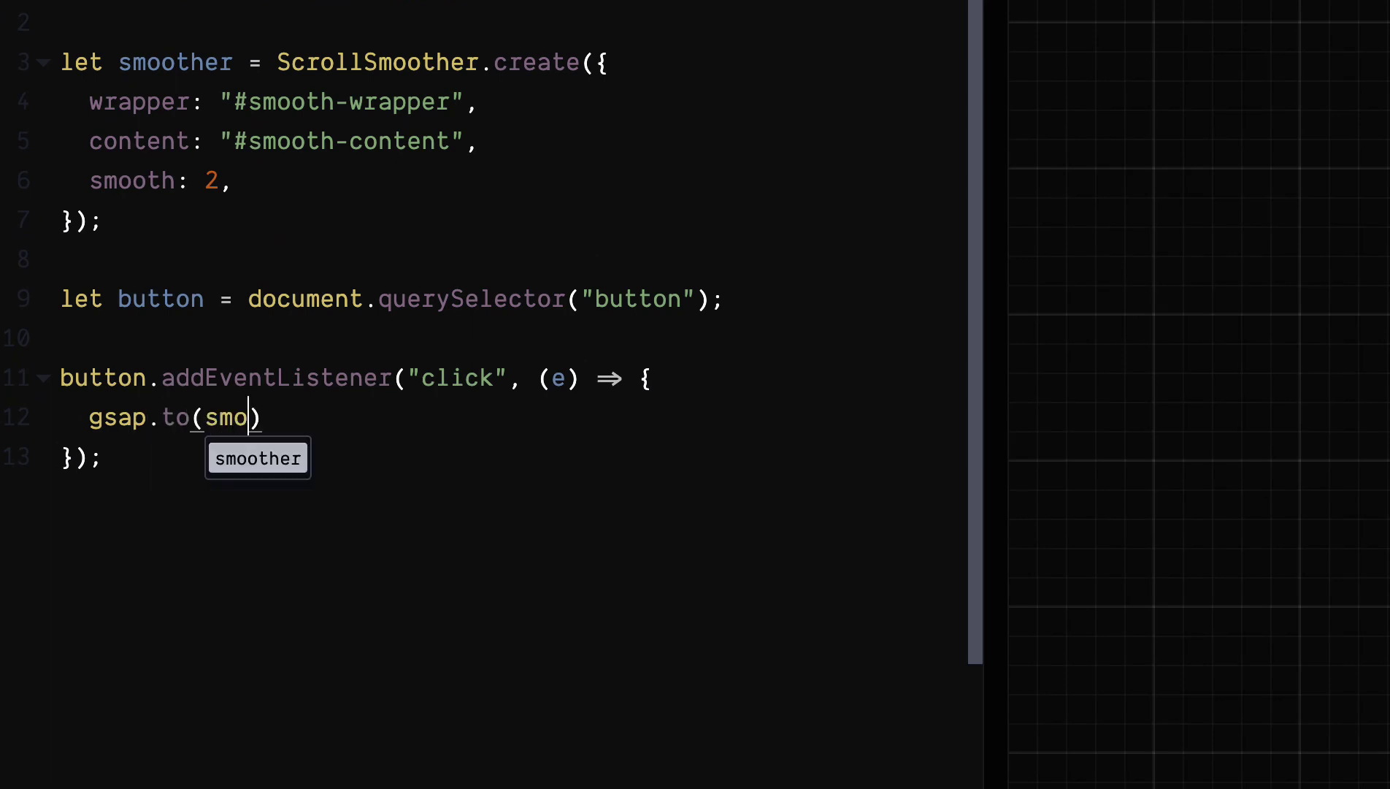
{"action": "type", "text": "other, {"}
Write the gsap.to settings: scrollTop offset to box c, duration: 2, ease: 'back.out'.
{"action": "key", "text": "Return"}
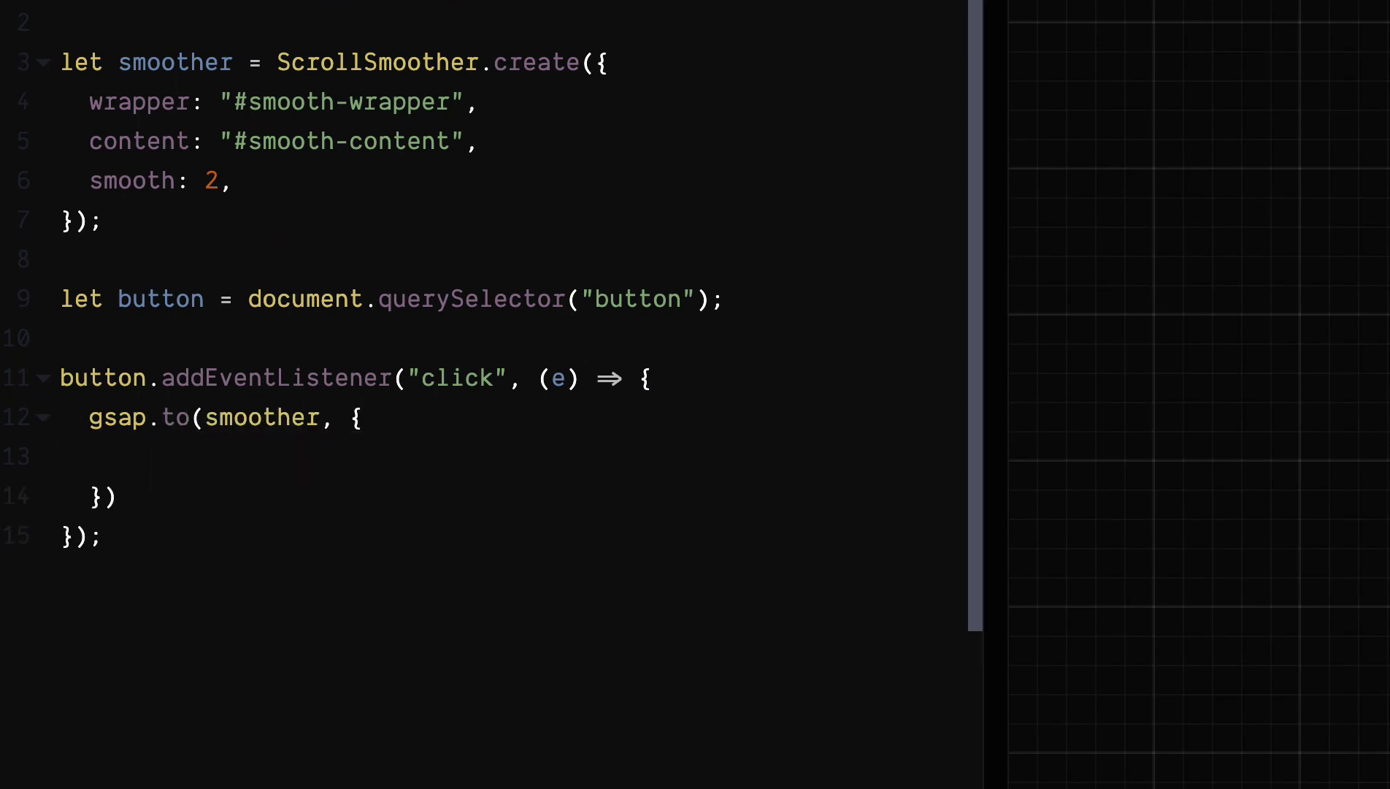
{"action": "type", "text": "scrollTop: "}
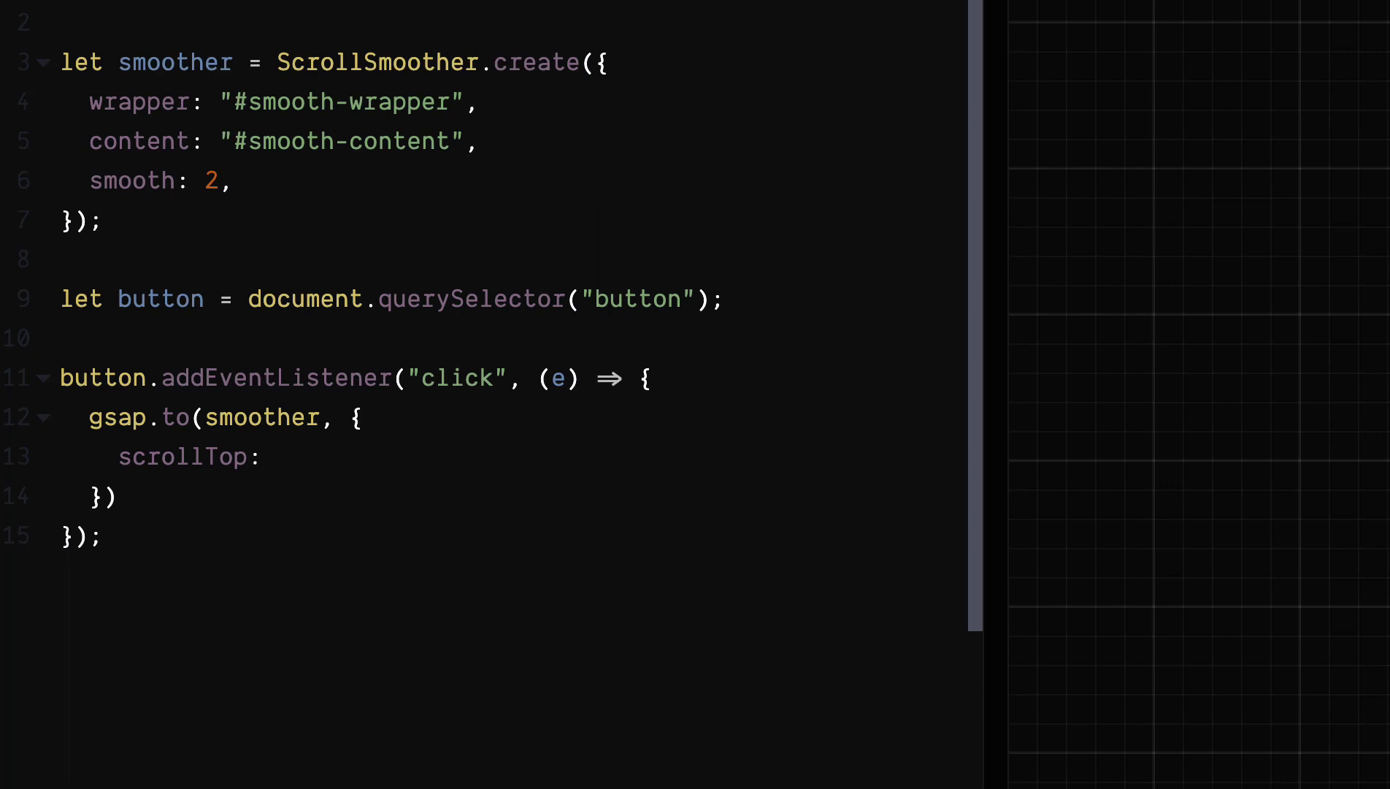
{"action": "type", "text": "smoother"}
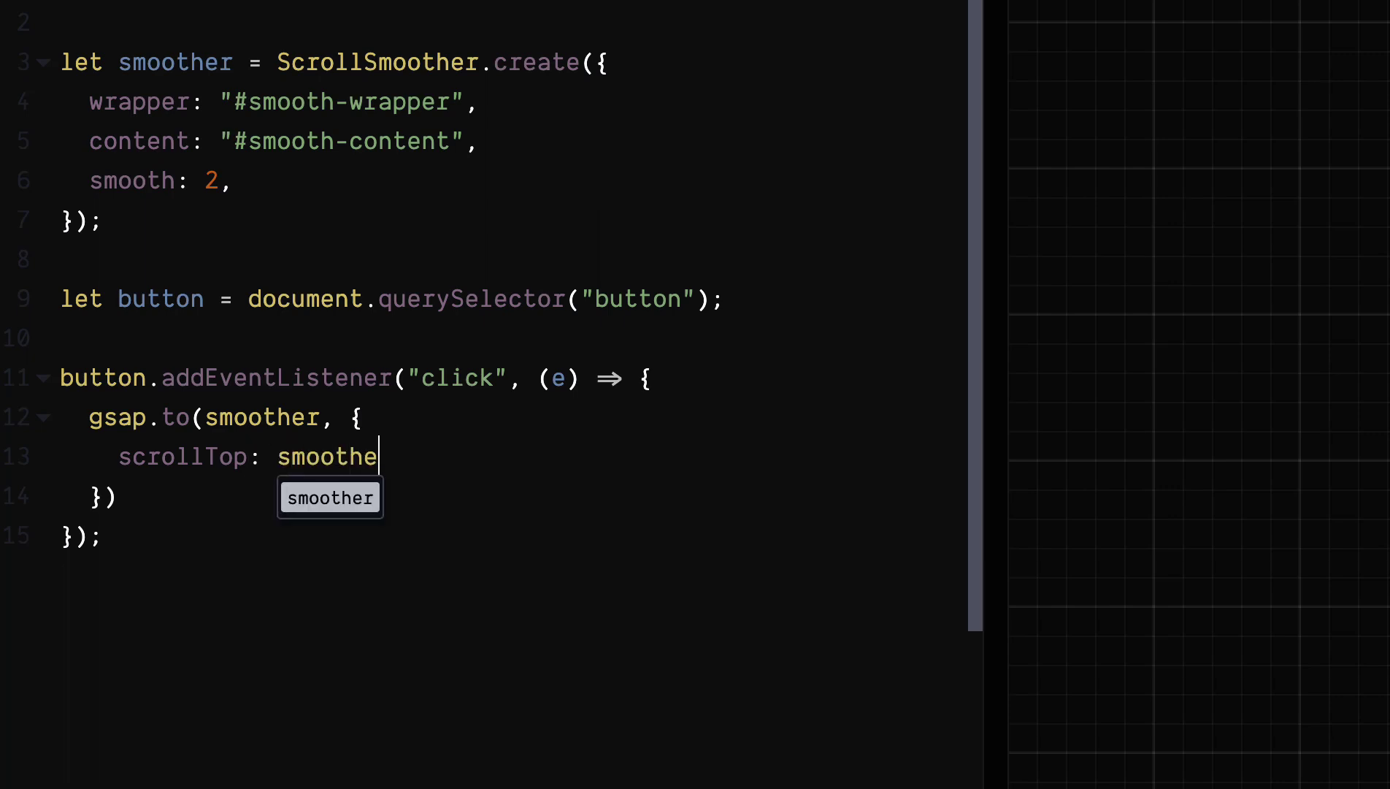
{"action": "type", "text": ".offset(\".box-c"}
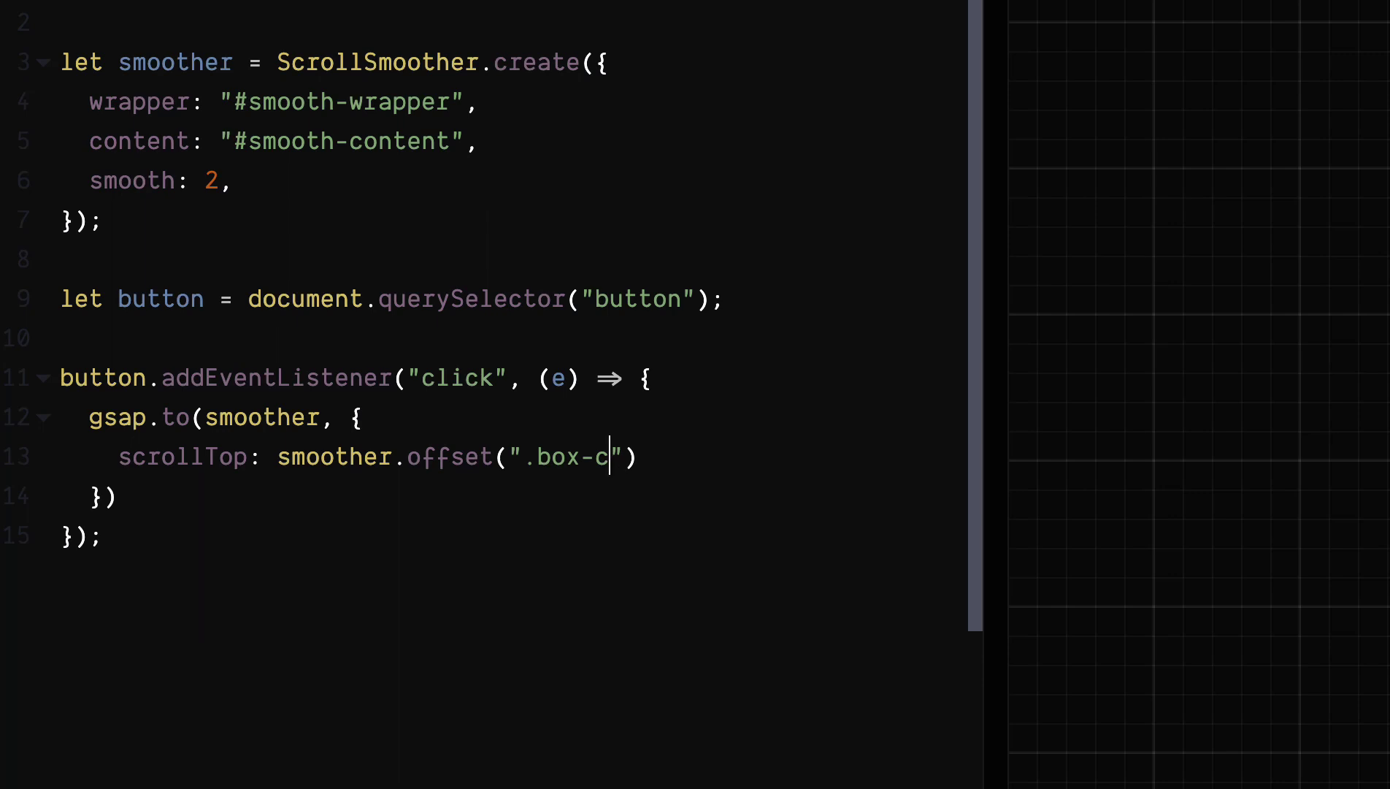
{"action": "type", "text": "\", \"ce"}
{"action": "type", "text": "nter center\")"}
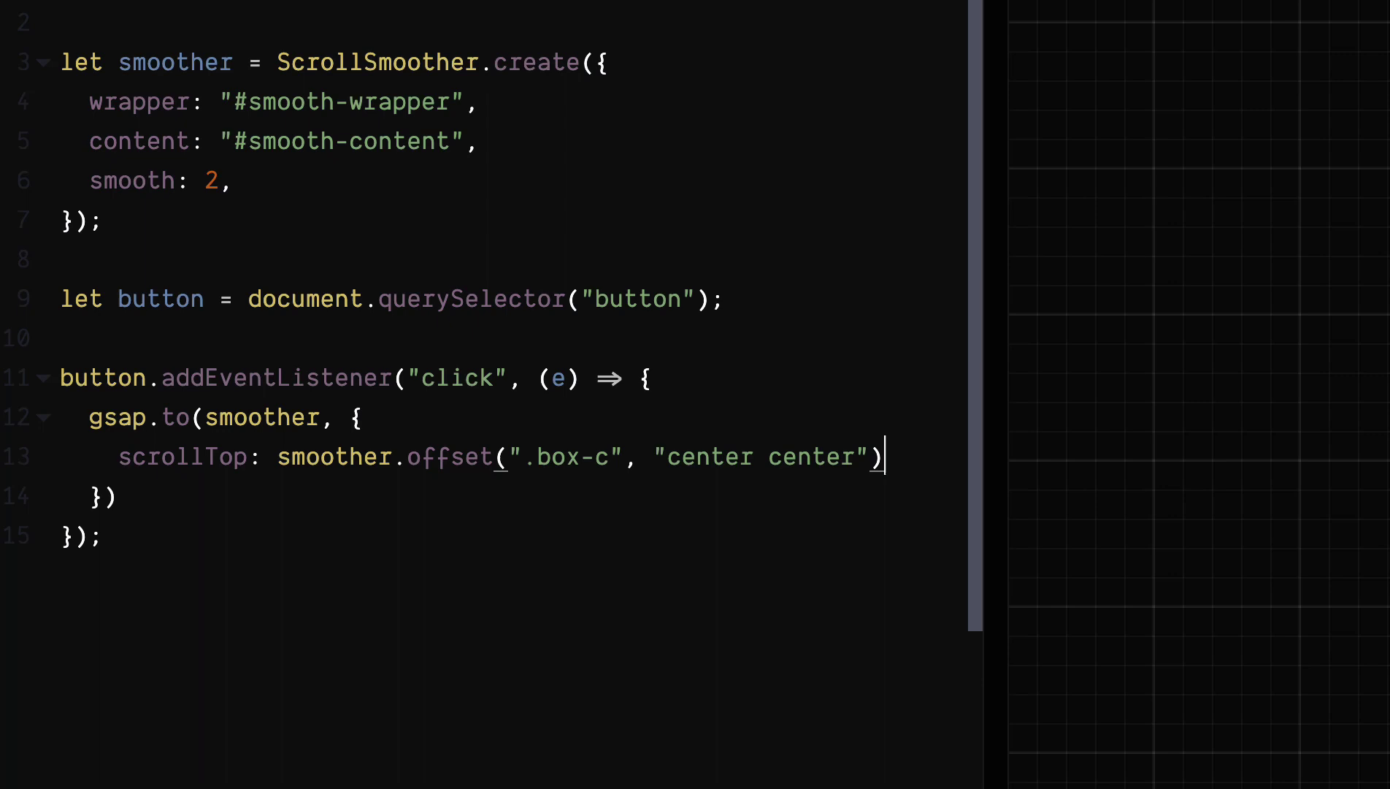
{"action": "type", "text": ","}
{"action": "key", "text": "Return"}
{"action": "type", "text": "duation"}
{"action": "key", "text": "BackSpace"}
{"action": "key", "text": "BackSpace"}
{"action": "key", "text": "BackSpace"}
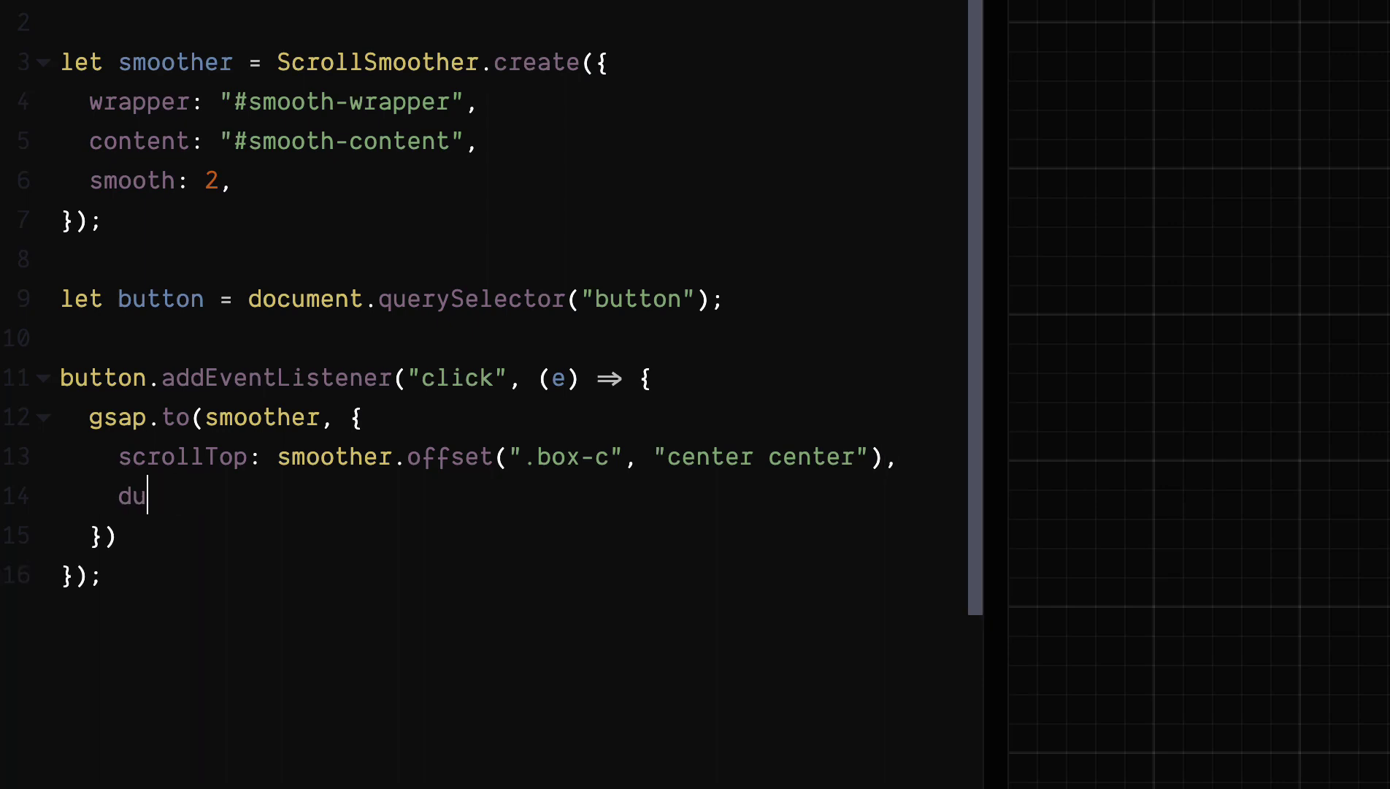
{"action": "type", "text": "ration: 2,"}
{"action": "key", "text": "Return"}
{"action": "type", "text": "ease"}
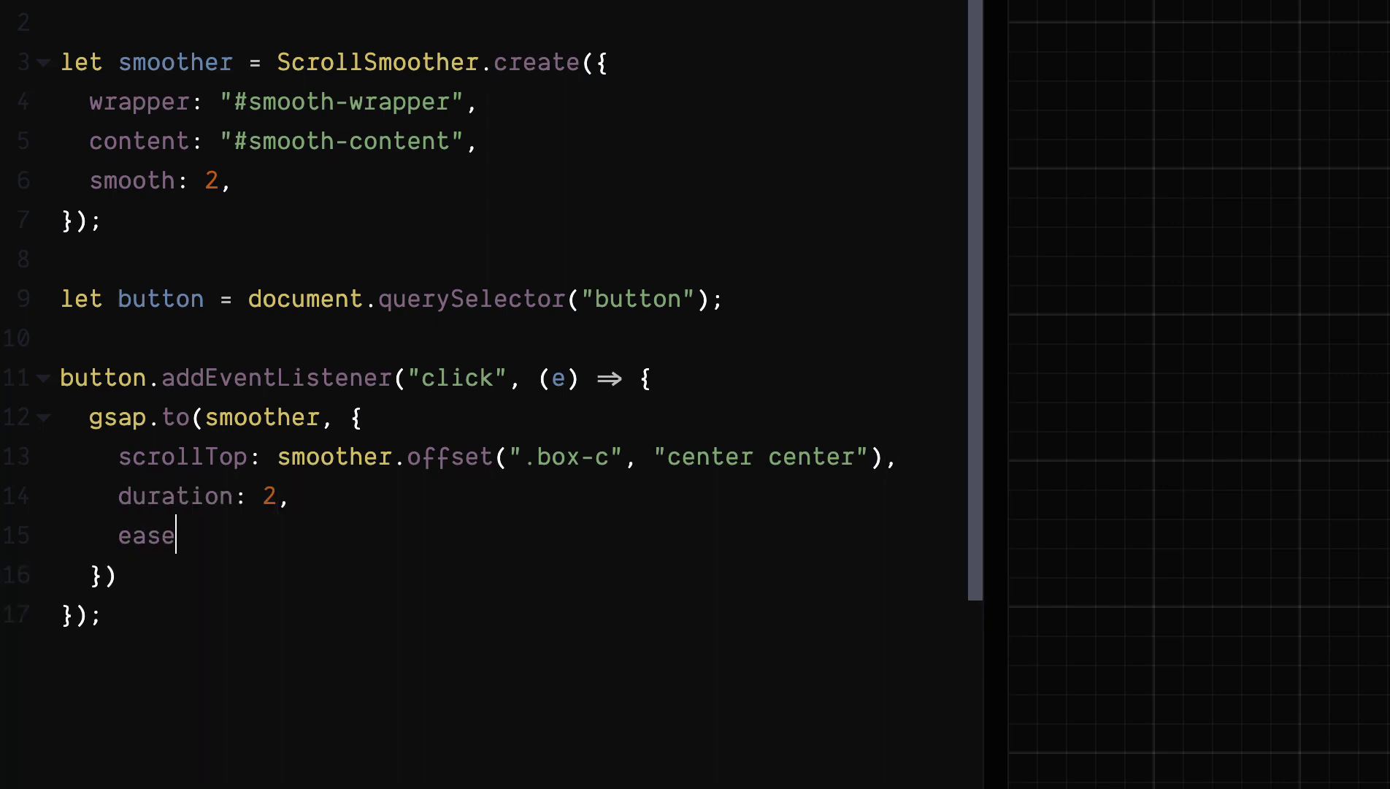
{"action": "type", "text": ": 'back."}
{"action": "type", "text": "out"}
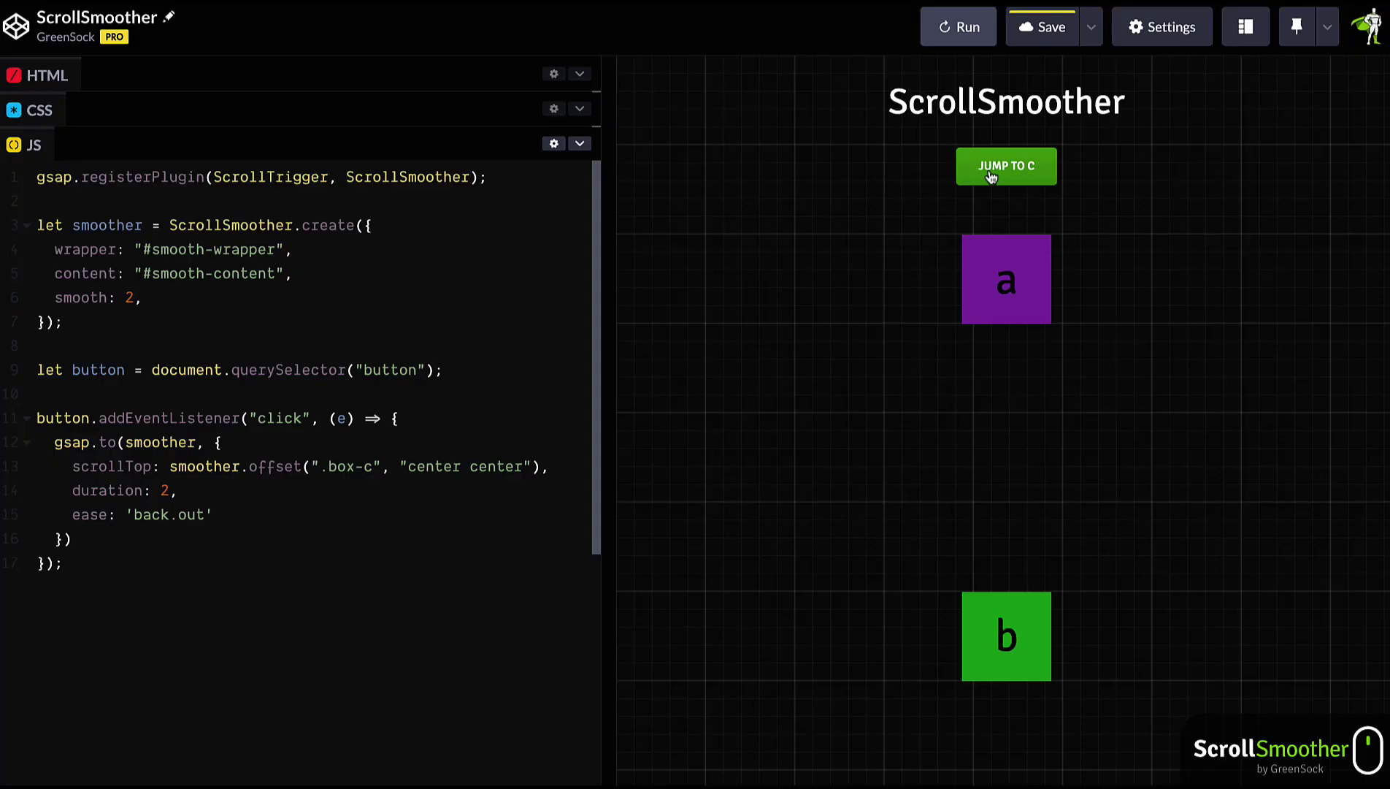
Jump the preview past box a to box c with the back.out-eased tween.
{"action": "left_click", "coordinate": [989, 168]}
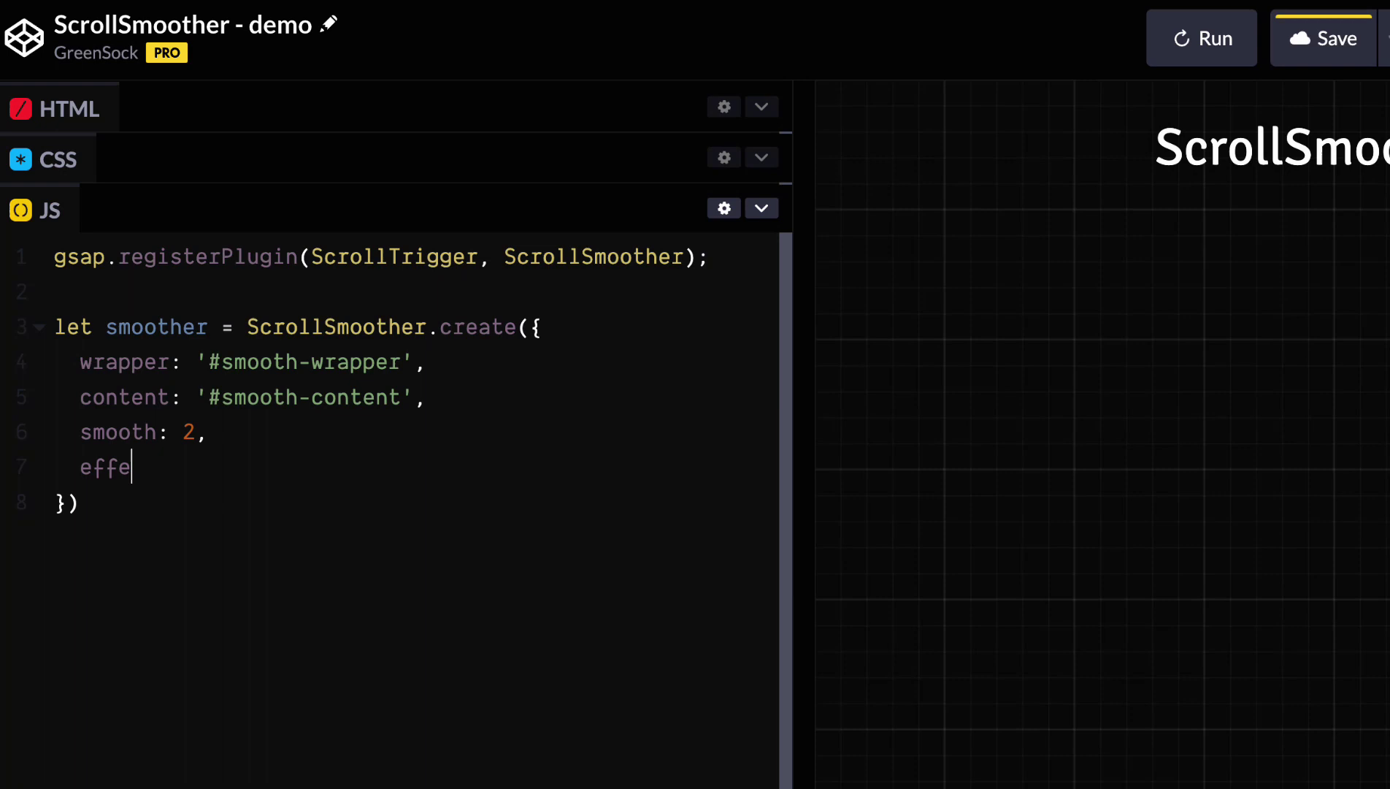
{"action": "type", "text": "cts: tr"}
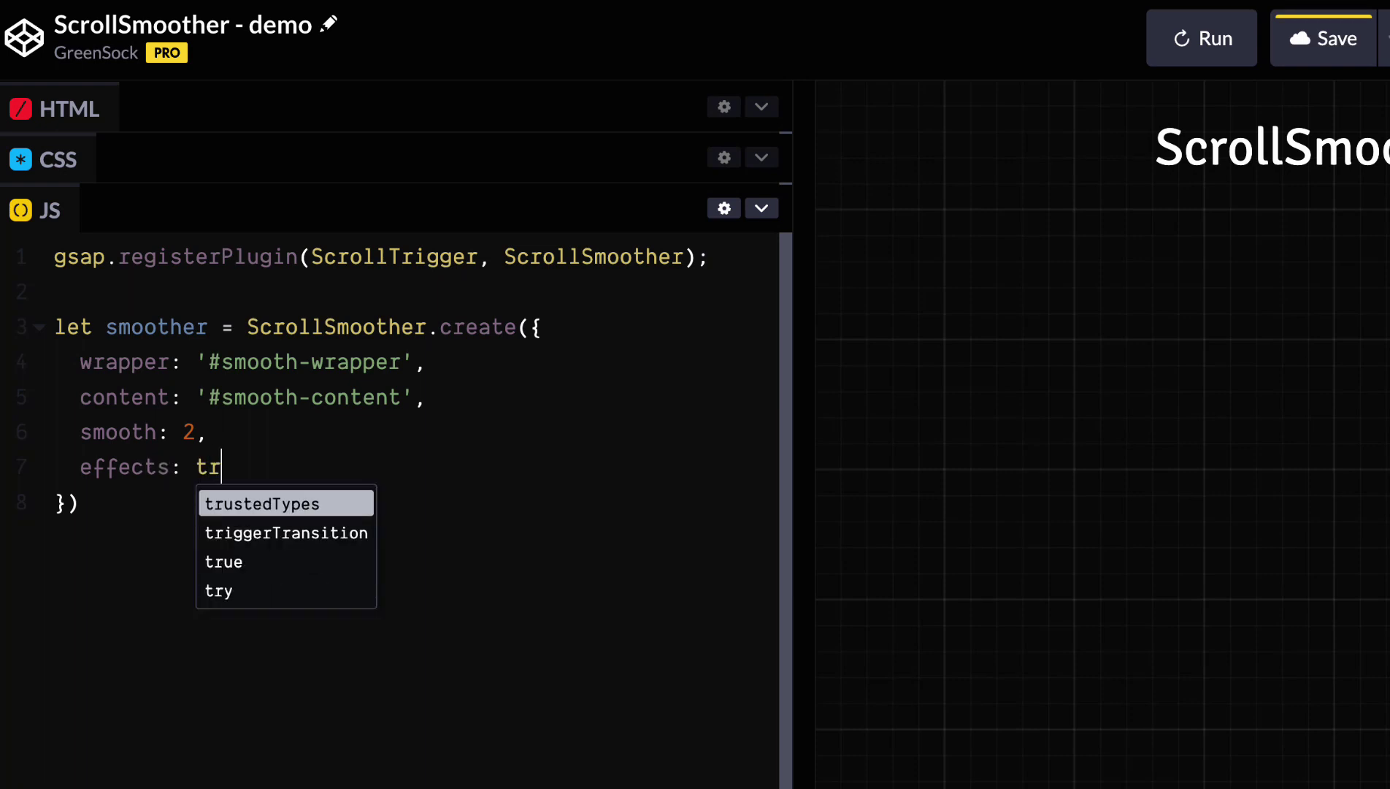
{"action": "type", "text": "ue"}
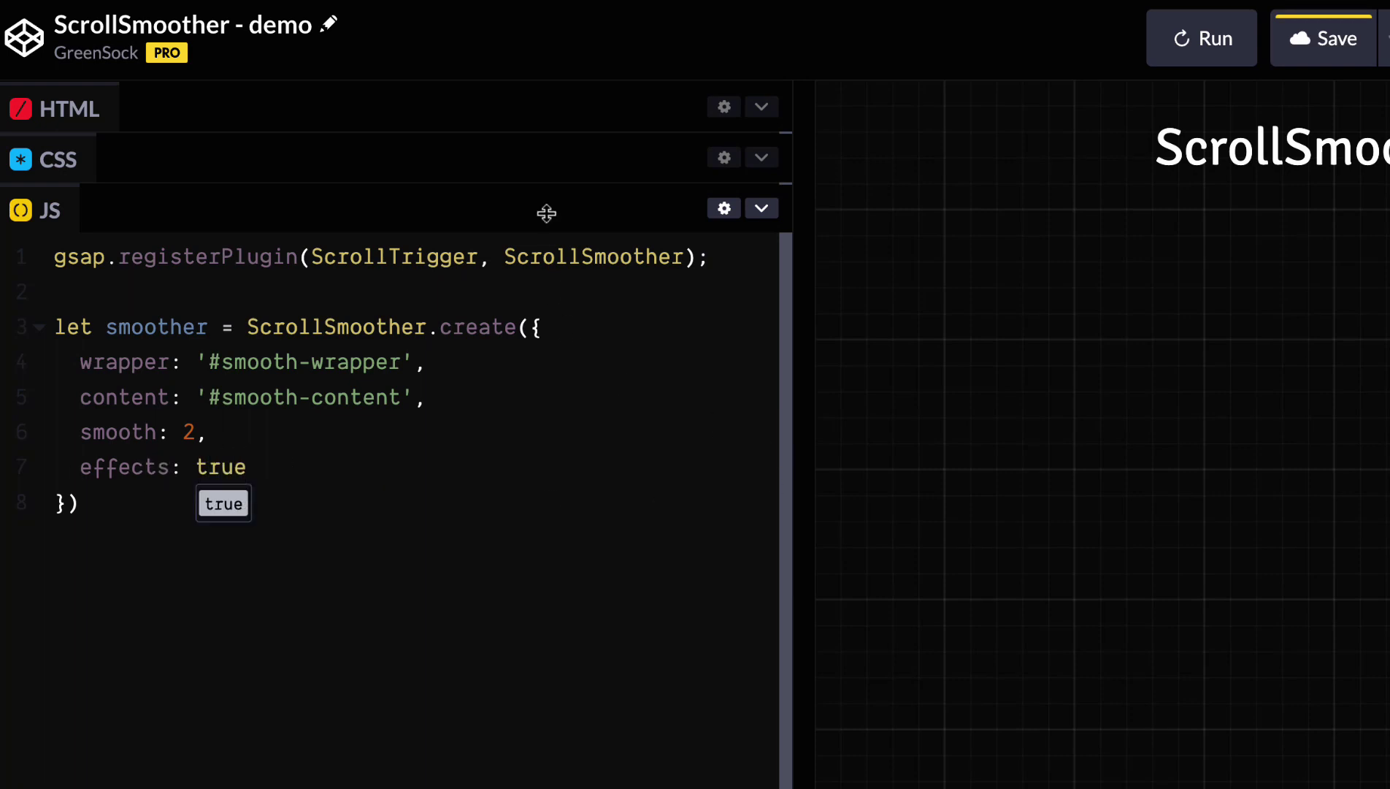
Fill in the data-speed values of boxes b, c and a with 1, 0.5 and 2.
{"action": "left_click_drag", "start_coordinate": [524, 135], "coordinate": [532, 632]}
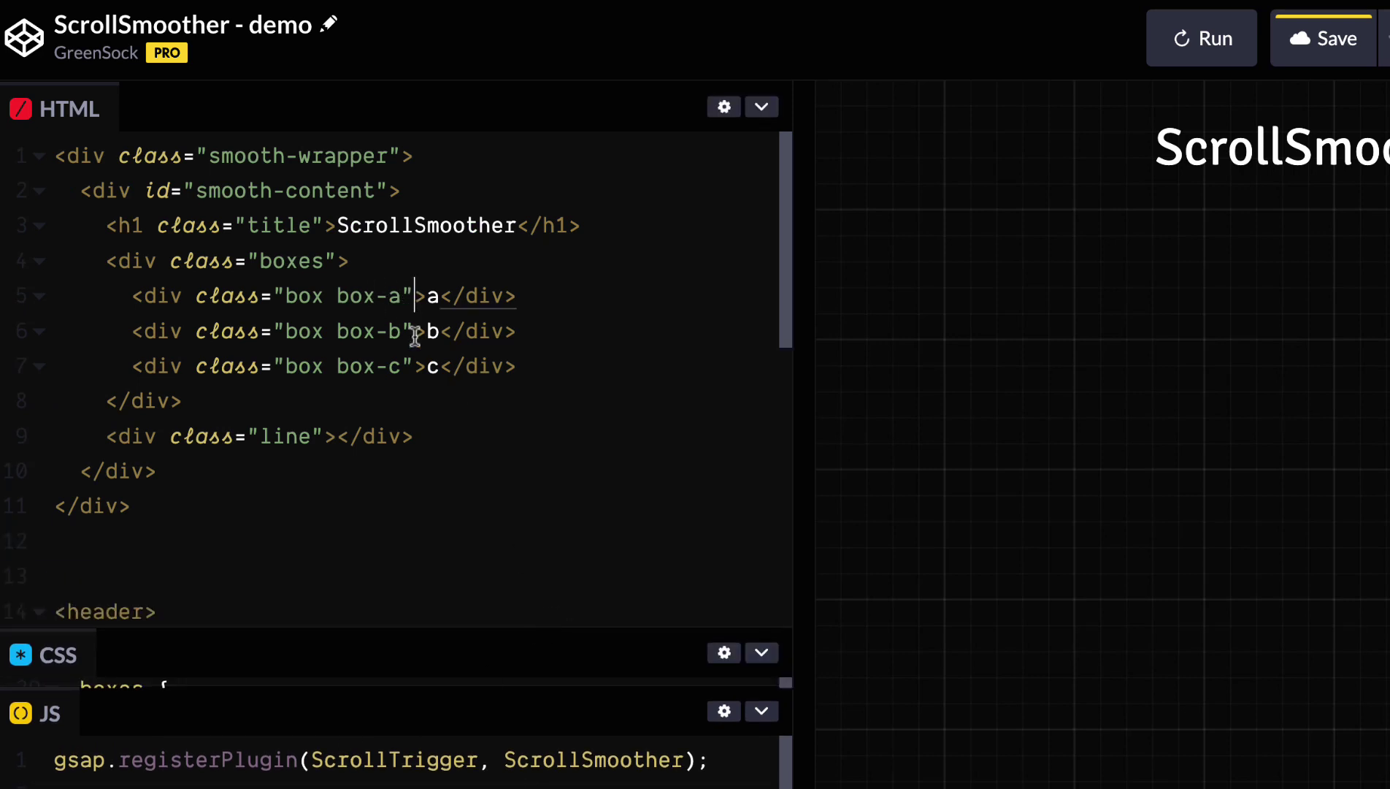
{"action": "type", "text": "da"}
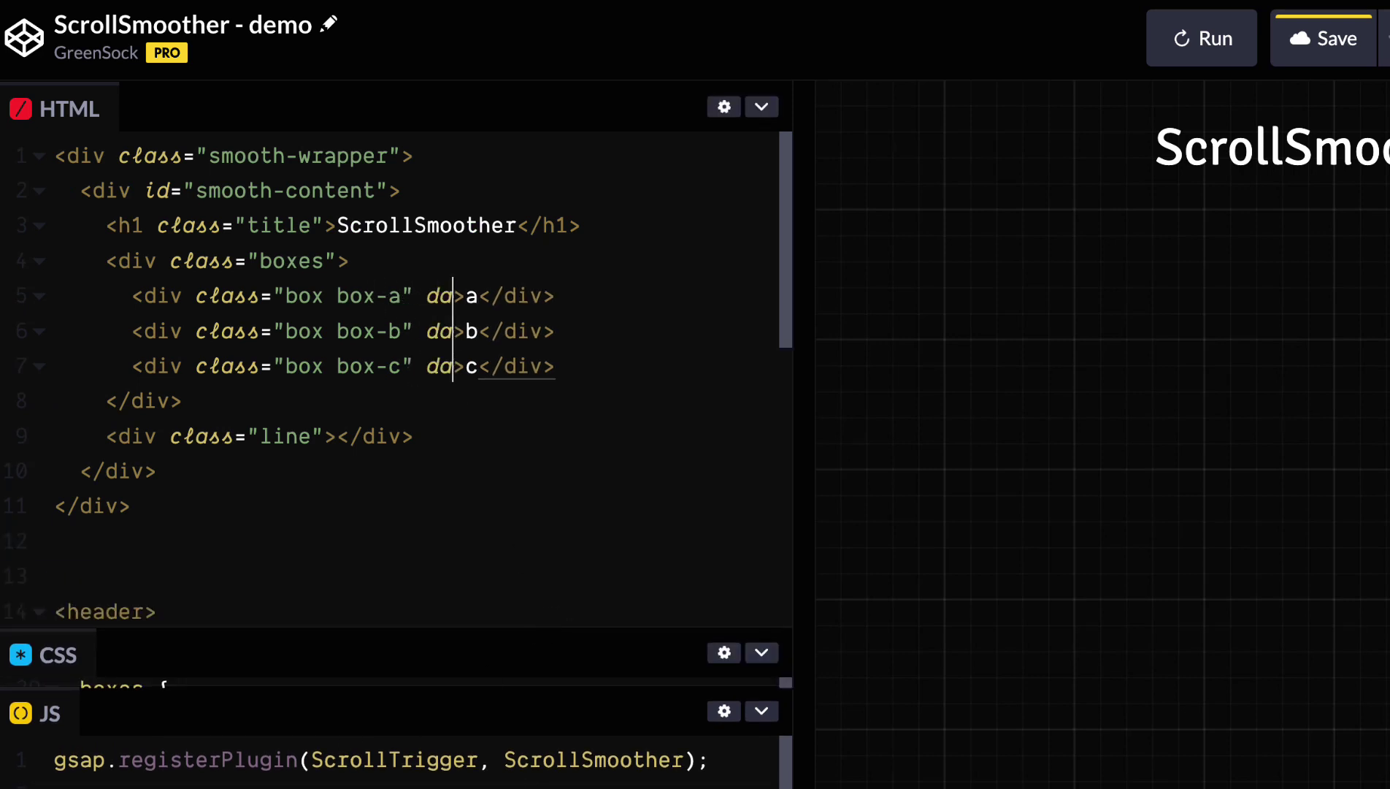
{"action": "type", "text": "ta-speed"}
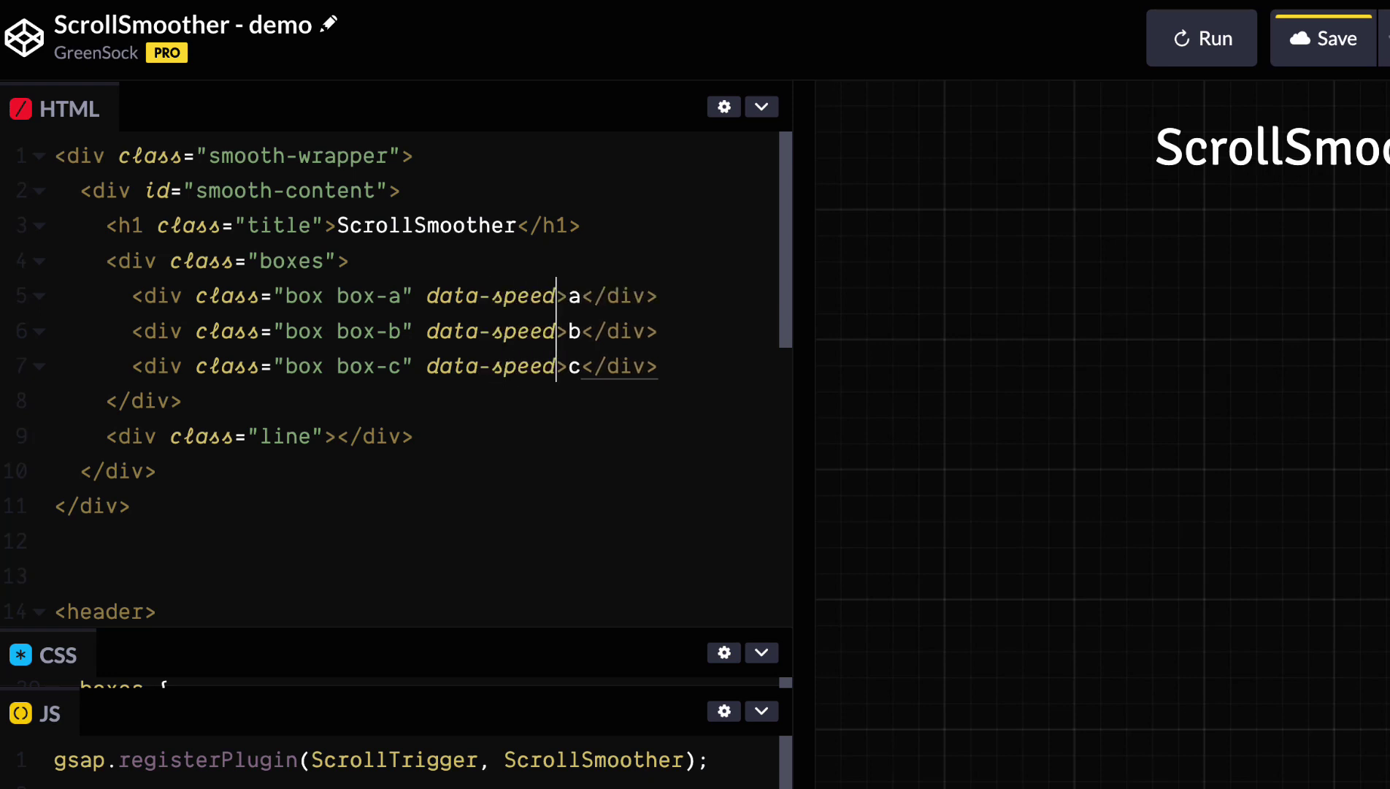
{"action": "type", "text": "=\"\""}
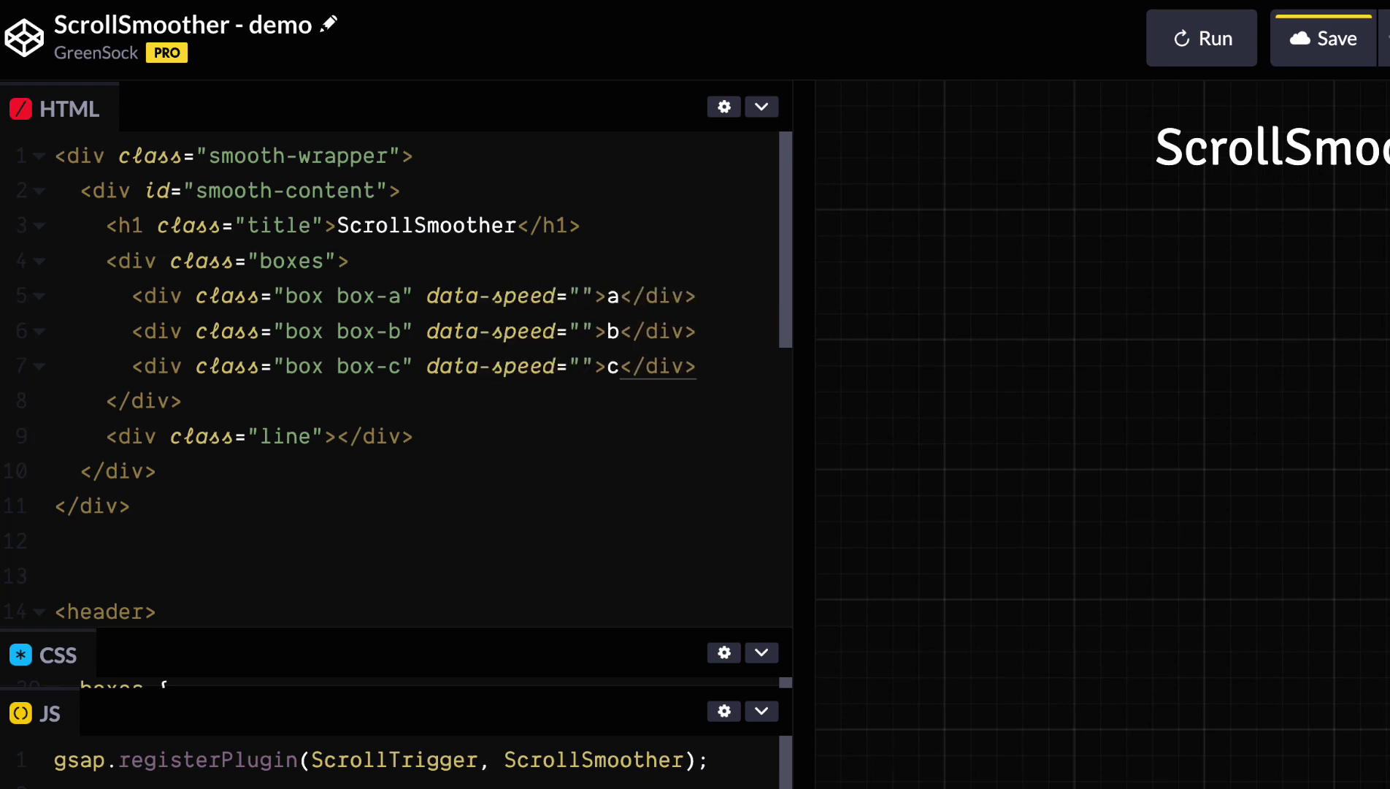
{"action": "left_click", "coordinate": [581, 332]}
{"action": "type", "text": "1"}
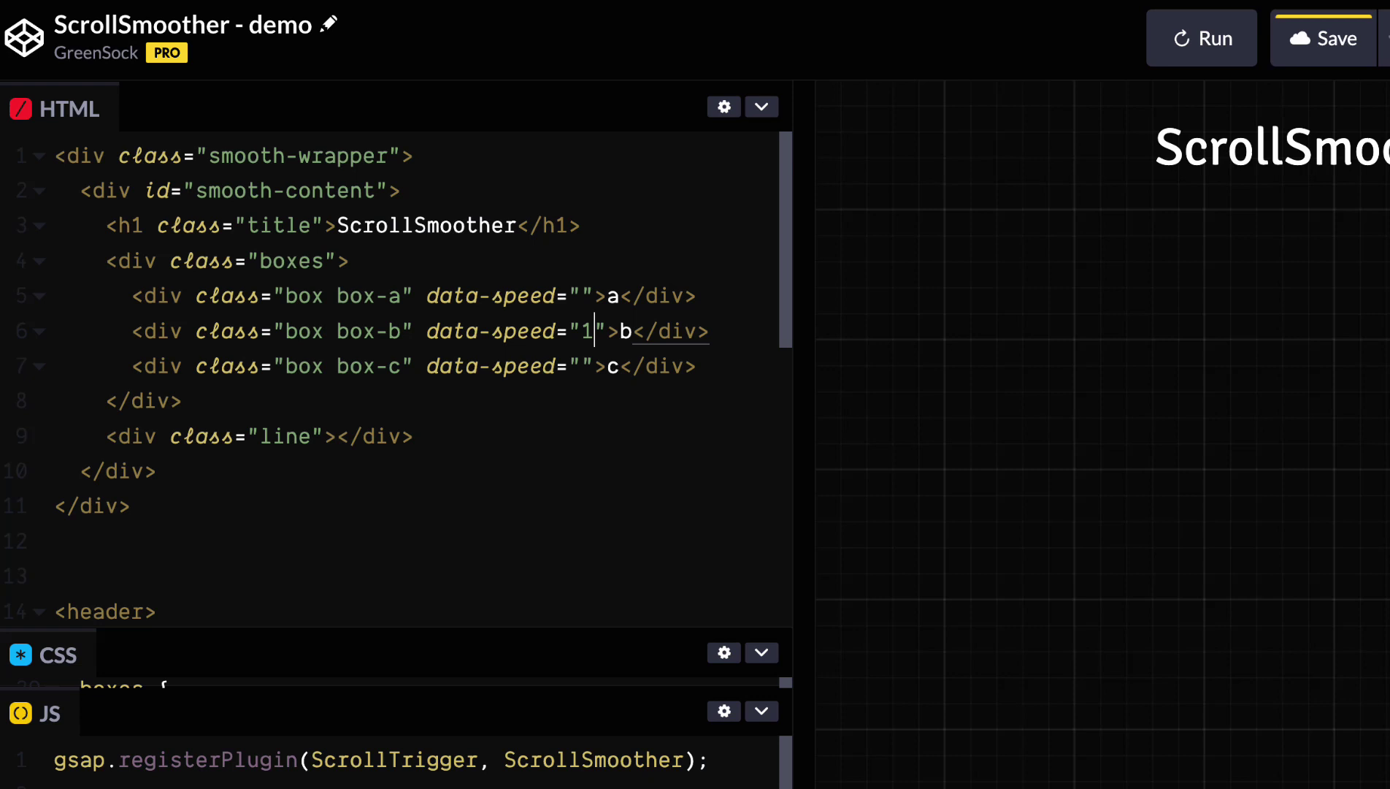
{"action": "left_click", "coordinate": [582, 367]}
{"action": "type", "text": "0.5"}
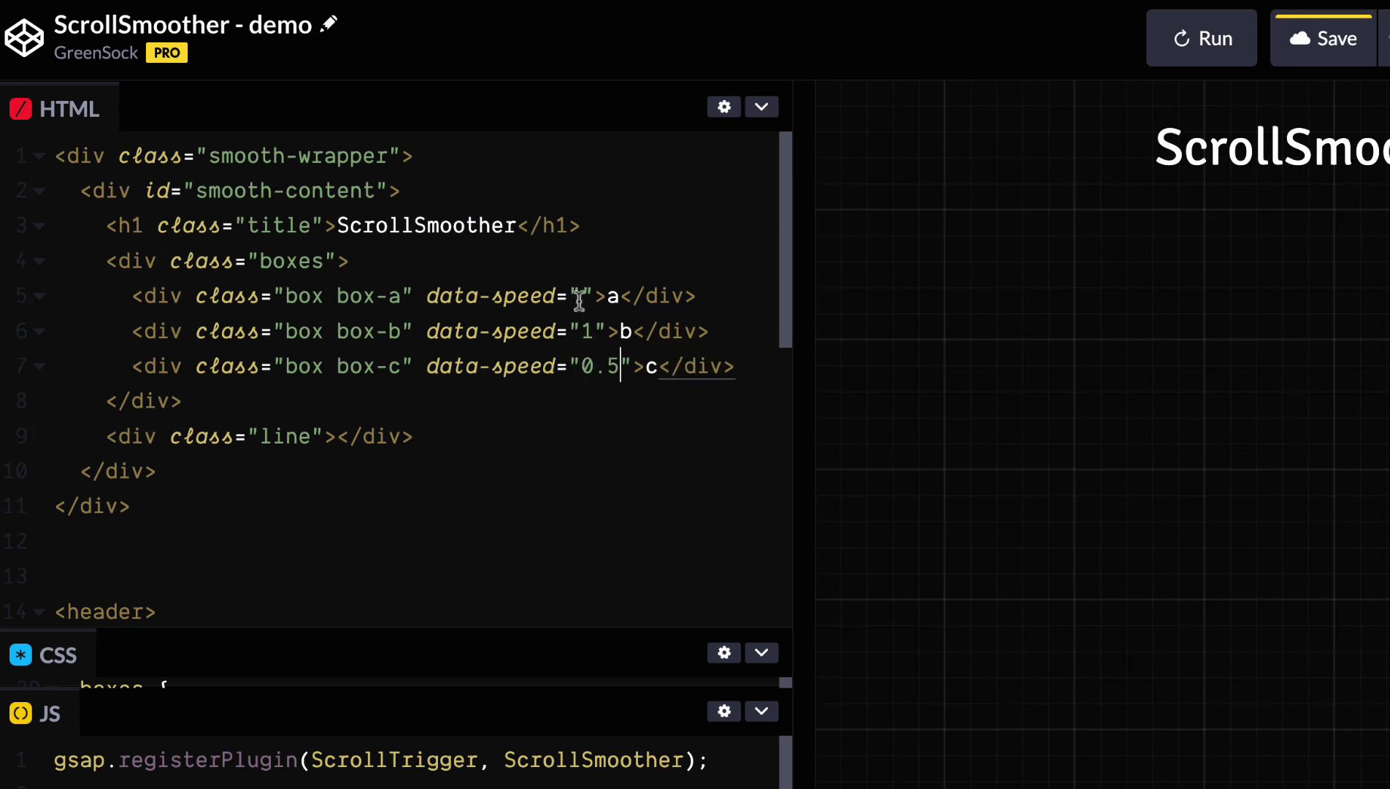
{"action": "left_click", "coordinate": [581, 295]}
{"action": "type", "text": "2"}
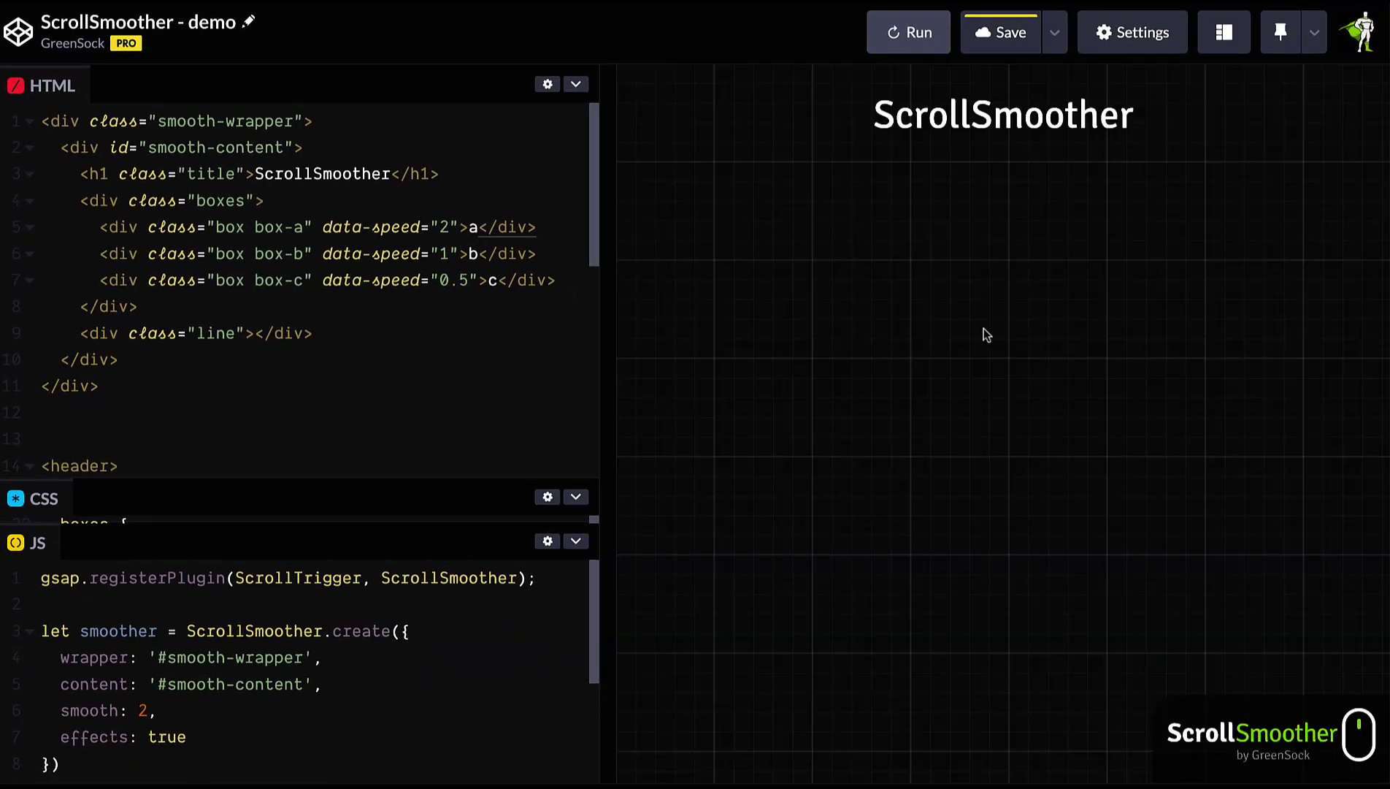
{"action": "scroll", "coordinate": [985, 330], "scroll_direction": "down", "scroll_amount": 2}
{"action": "scroll", "coordinate": [985, 335], "scroll_direction": "down", "scroll_amount": 3}
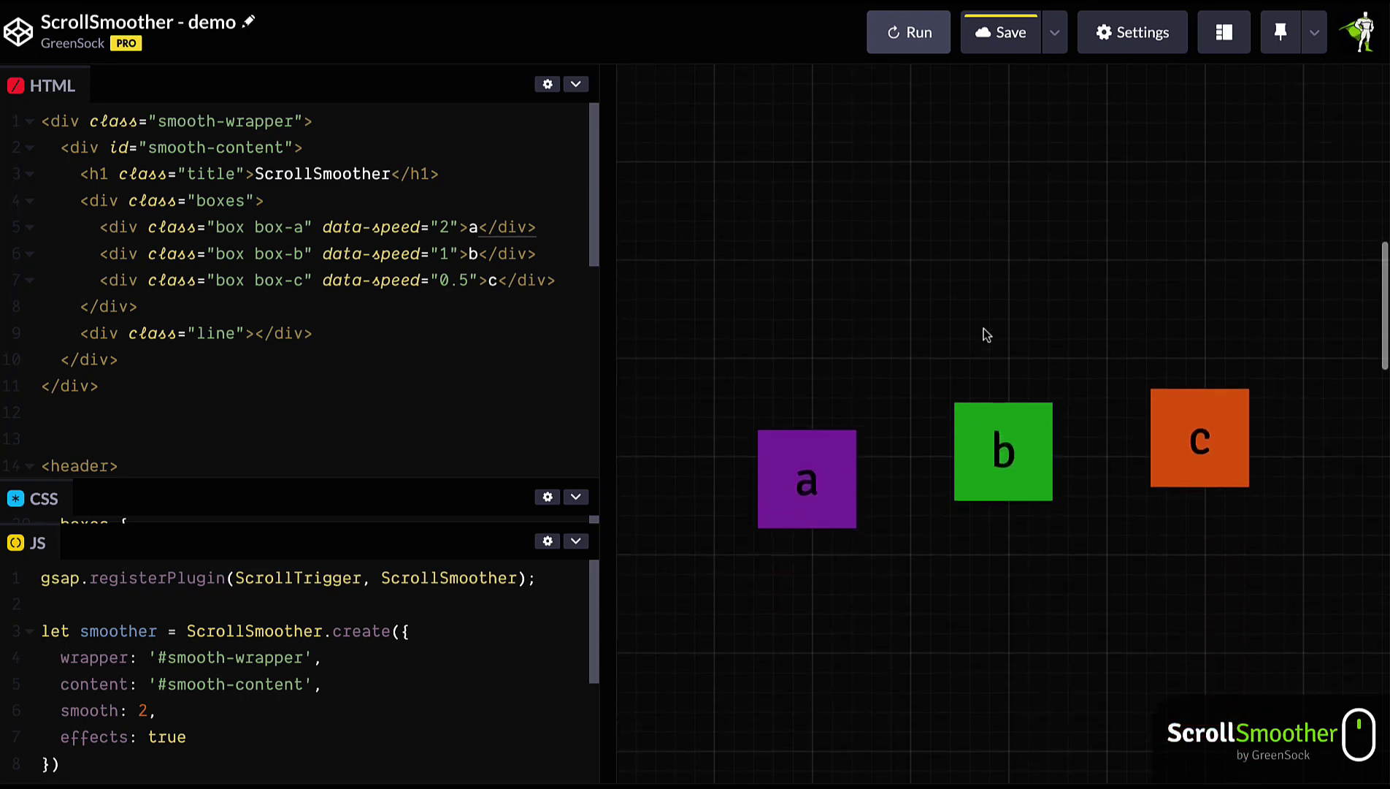
{"action": "scroll", "coordinate": [985, 335], "scroll_direction": "down", "scroll_amount": 2}
{"action": "scroll", "coordinate": [984, 335], "scroll_direction": "up", "scroll_amount": 4}
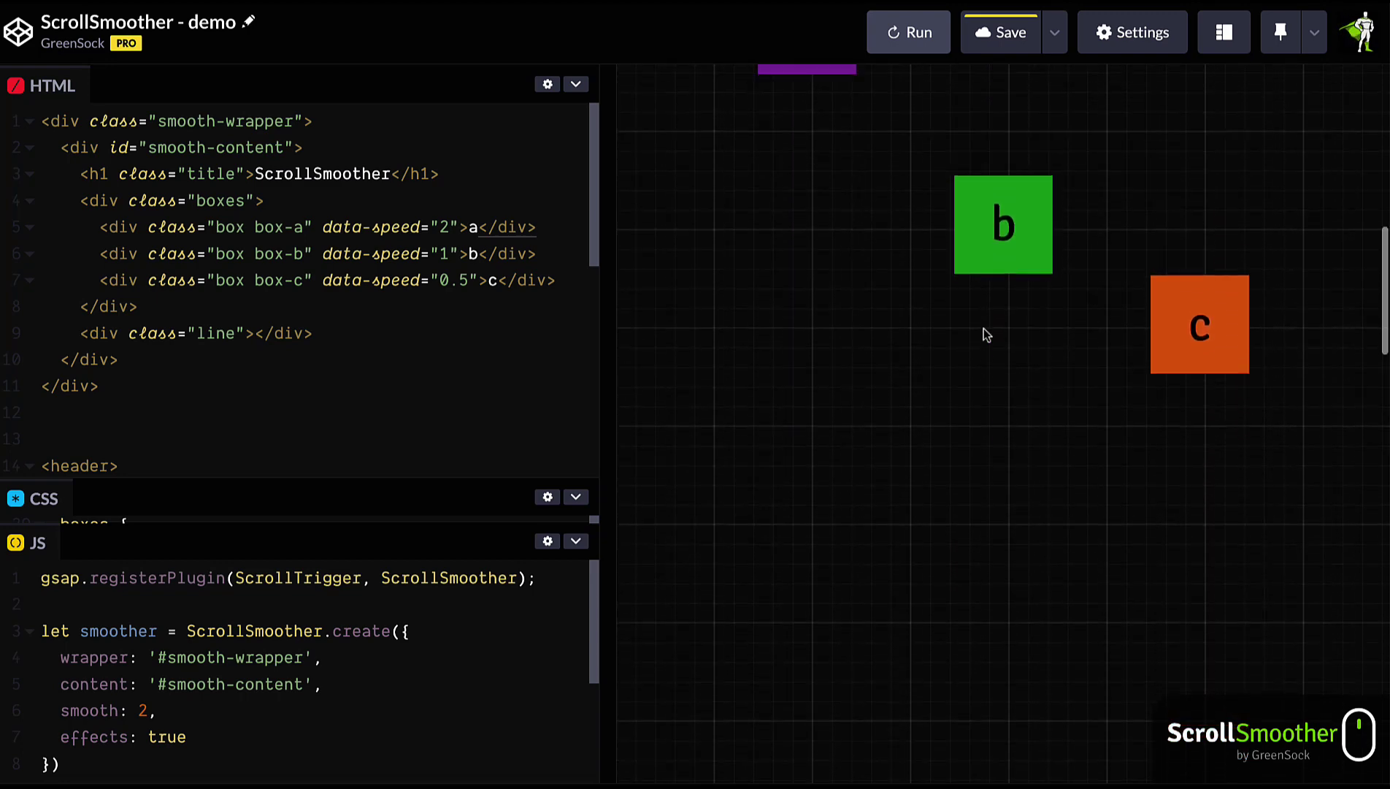
{"action": "scroll", "coordinate": [983, 335], "scroll_direction": "down", "scroll_amount": 3}
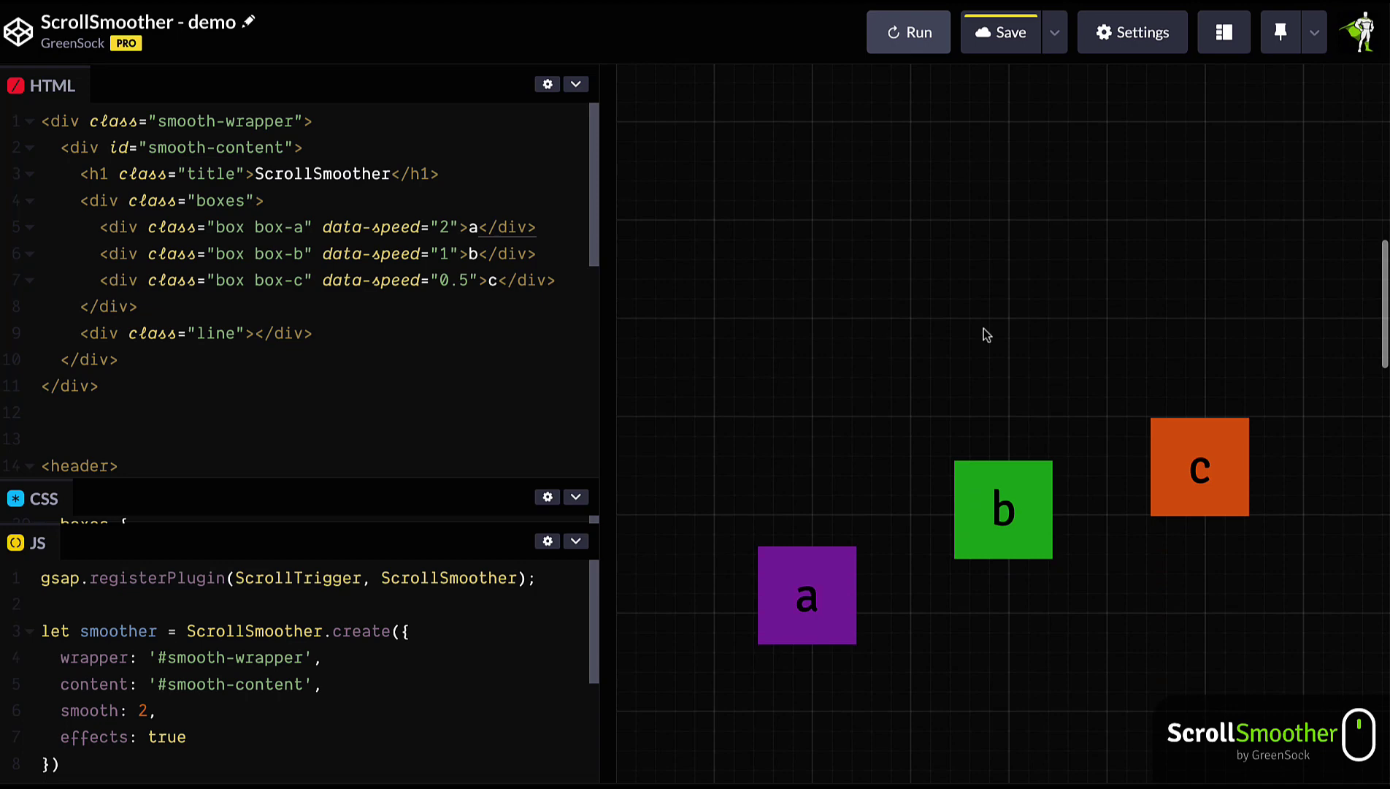
{"action": "scroll", "coordinate": [985, 335], "scroll_direction": "up", "scroll_amount": 3}
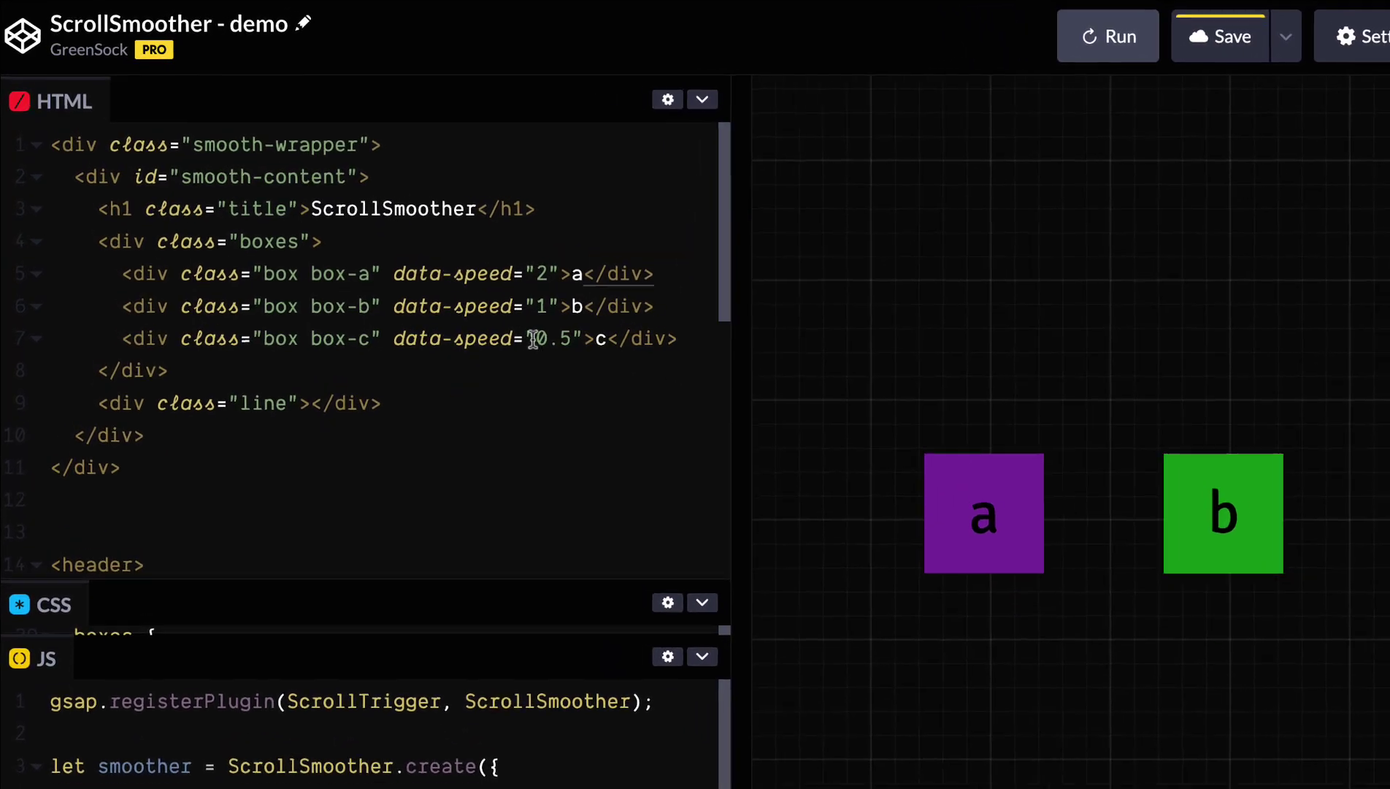
Select and delete all three 'speed' attribute names so they can become 'lag'.
{"action": "double_click", "coordinate": [497, 276]}
{"action": "key", "text": "ctrl+d"}
{"action": "key", "text": "ctrl+d"}
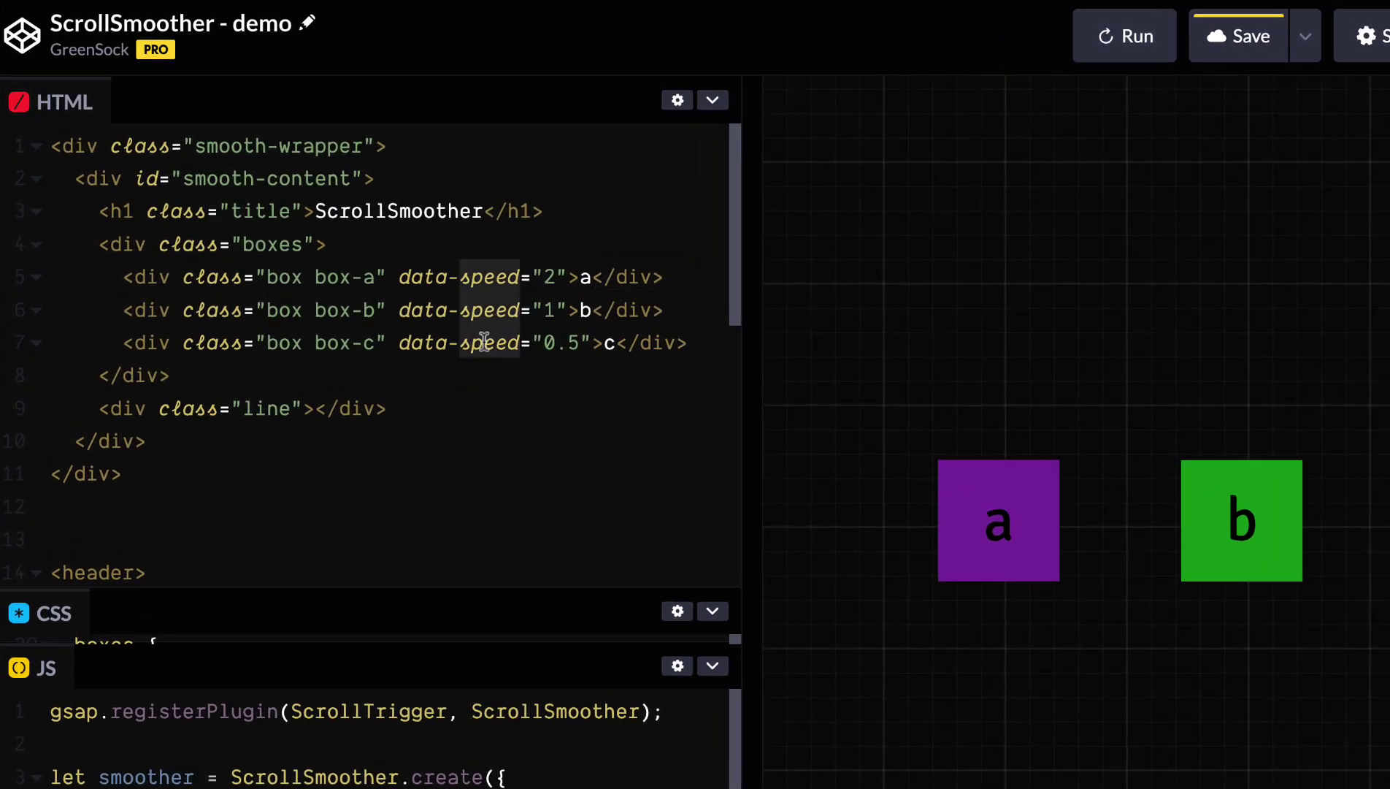
{"action": "key", "text": "BackSpace"}
{"action": "type", "text": "lag"}
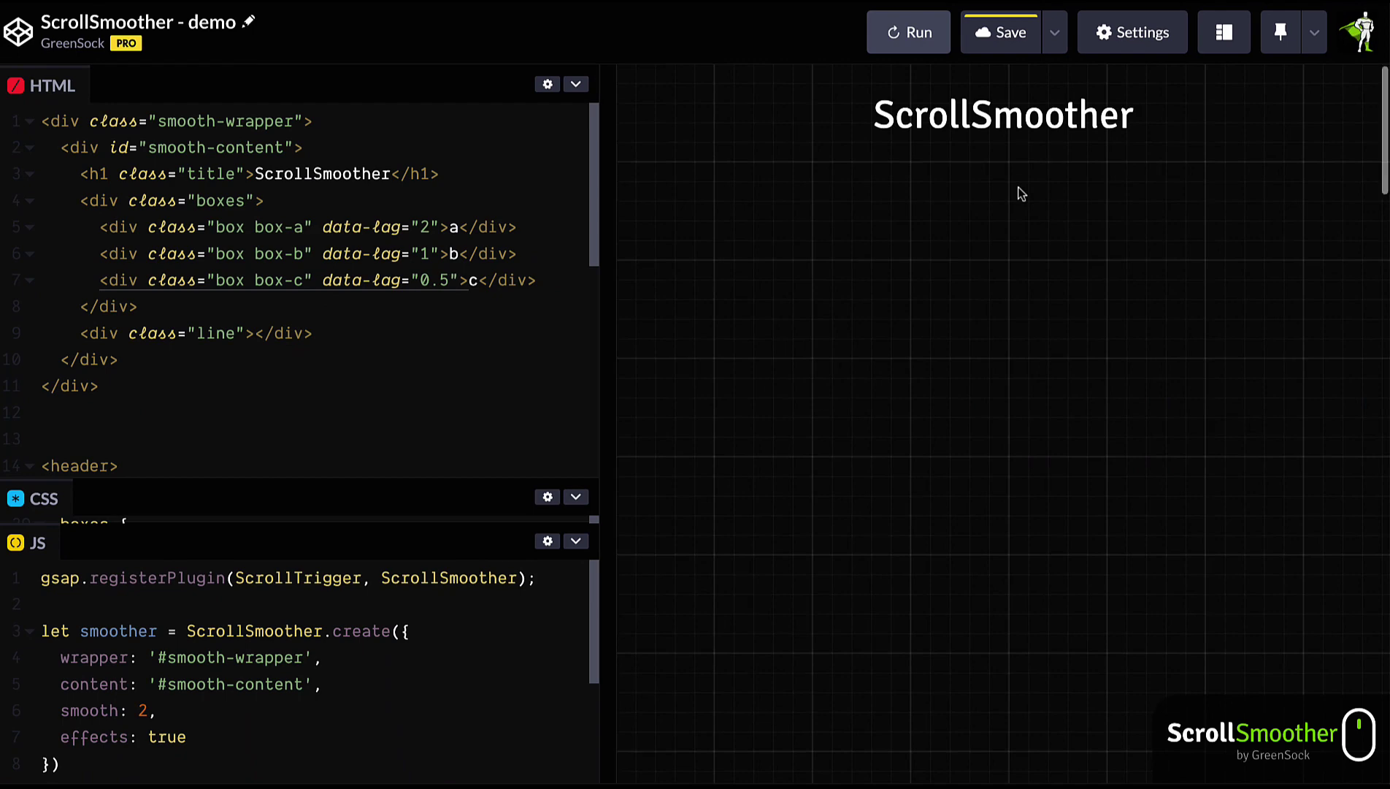
{"action": "scroll", "coordinate": [1020, 194], "scroll_direction": "down", "scroll_amount": 5}
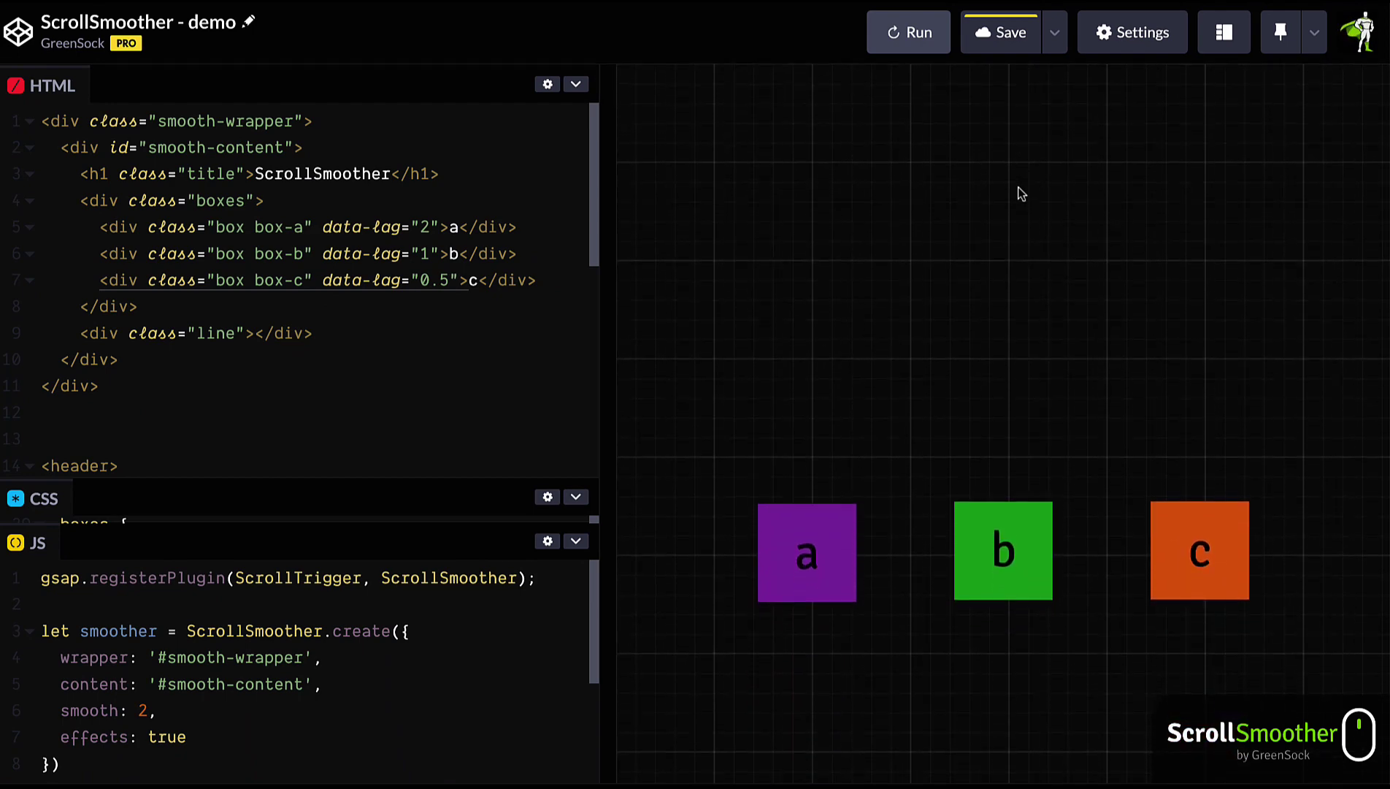
{"action": "scroll", "coordinate": [1019, 194], "scroll_direction": "down", "scroll_amount": 3}
{"action": "scroll", "coordinate": [1018, 194], "scroll_direction": "up", "scroll_amount": 2}
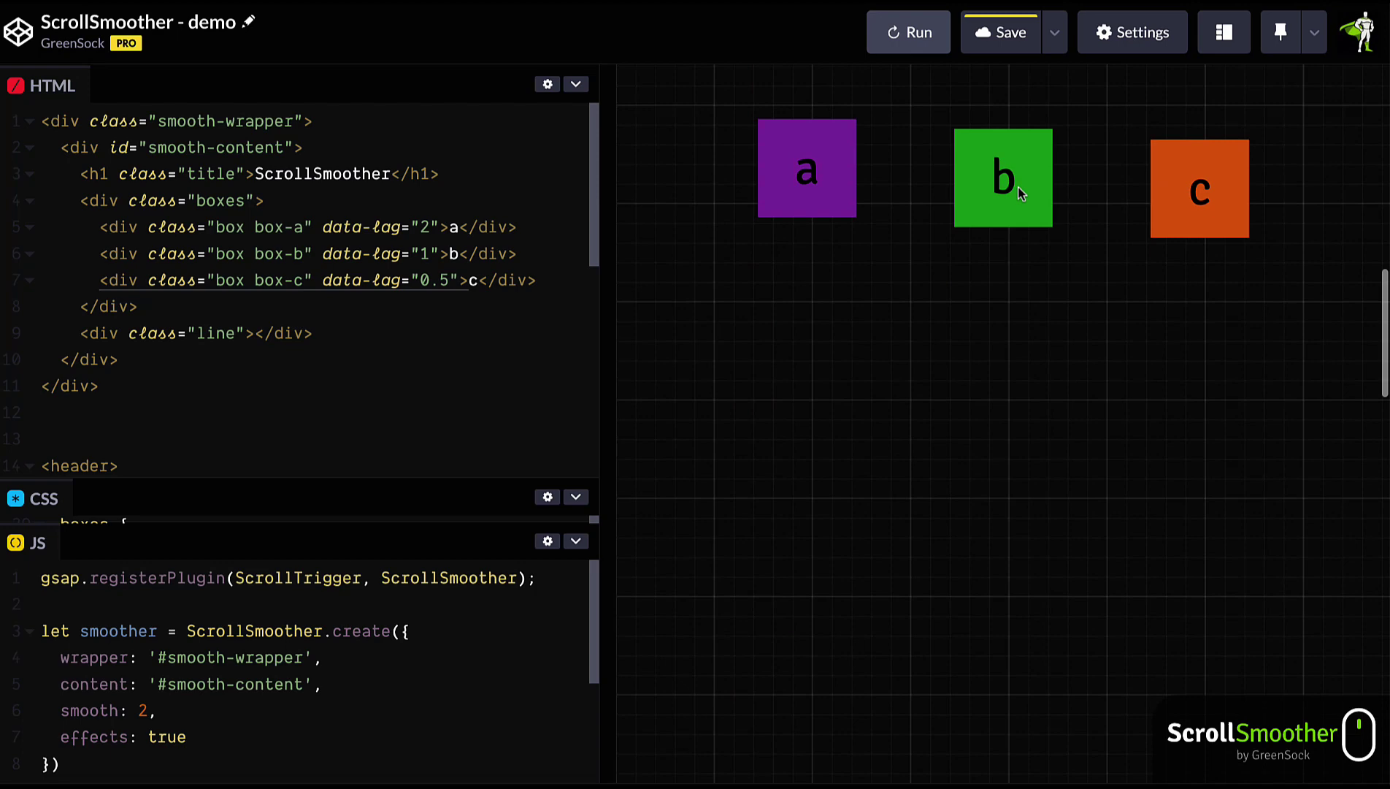
{"action": "scroll", "coordinate": [1019, 193], "scroll_direction": "up", "scroll_amount": 3}
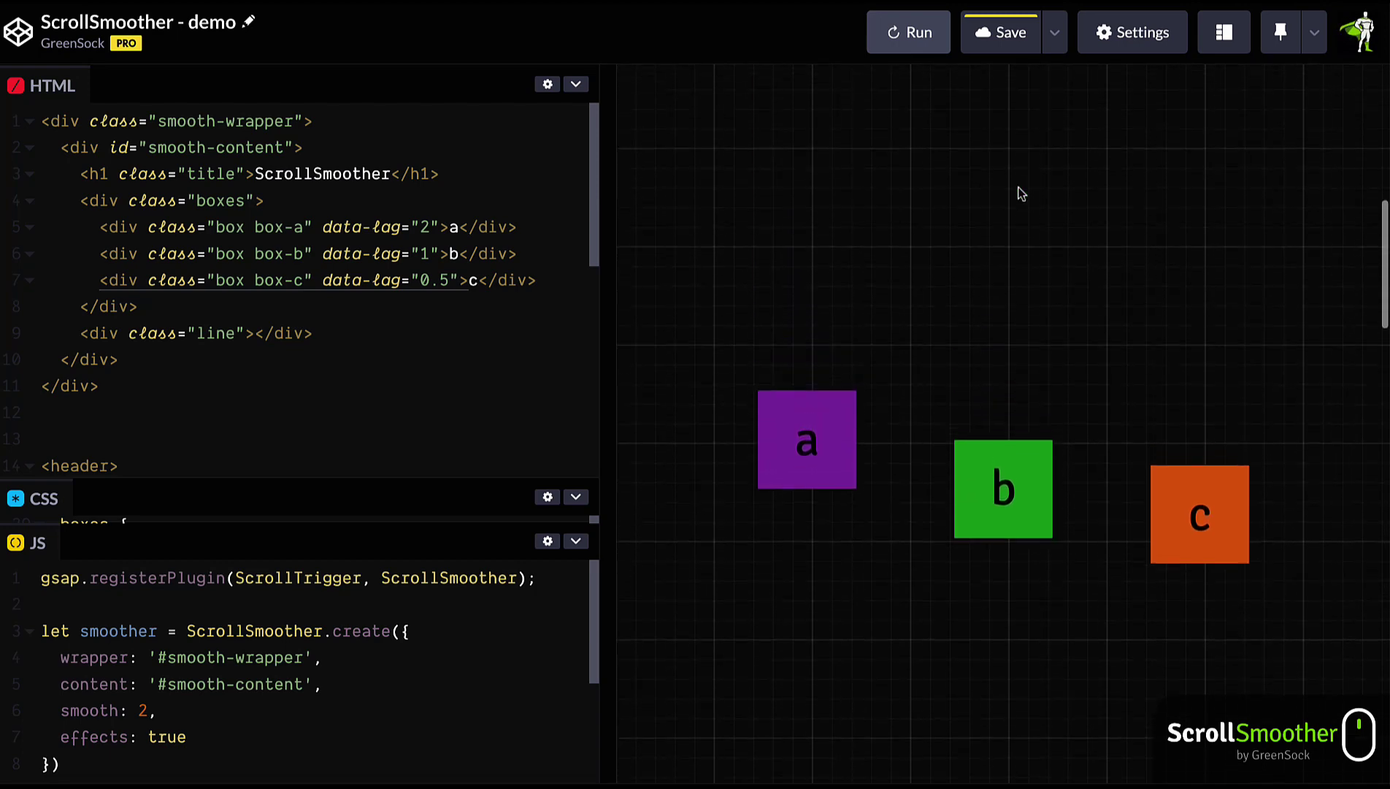
Add smoother.effects('.box') on JS line 10 with speed 0.5 and lag i * 1.
{"action": "left_click_drag", "start_coordinate": [293, 497], "coordinate": [280, 80]}
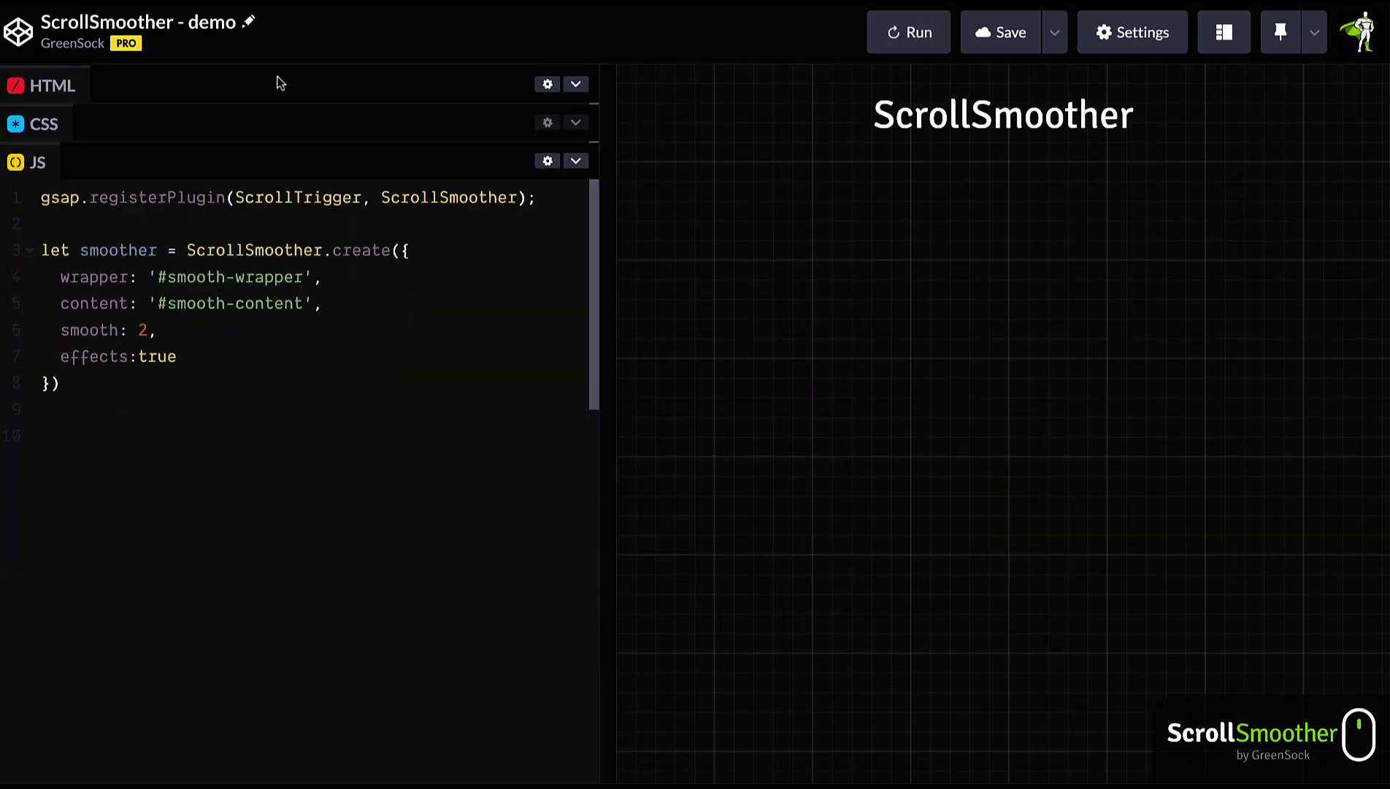
{"action": "left_click", "coordinate": [97, 450]}
{"action": "type", "text": "smooth"}
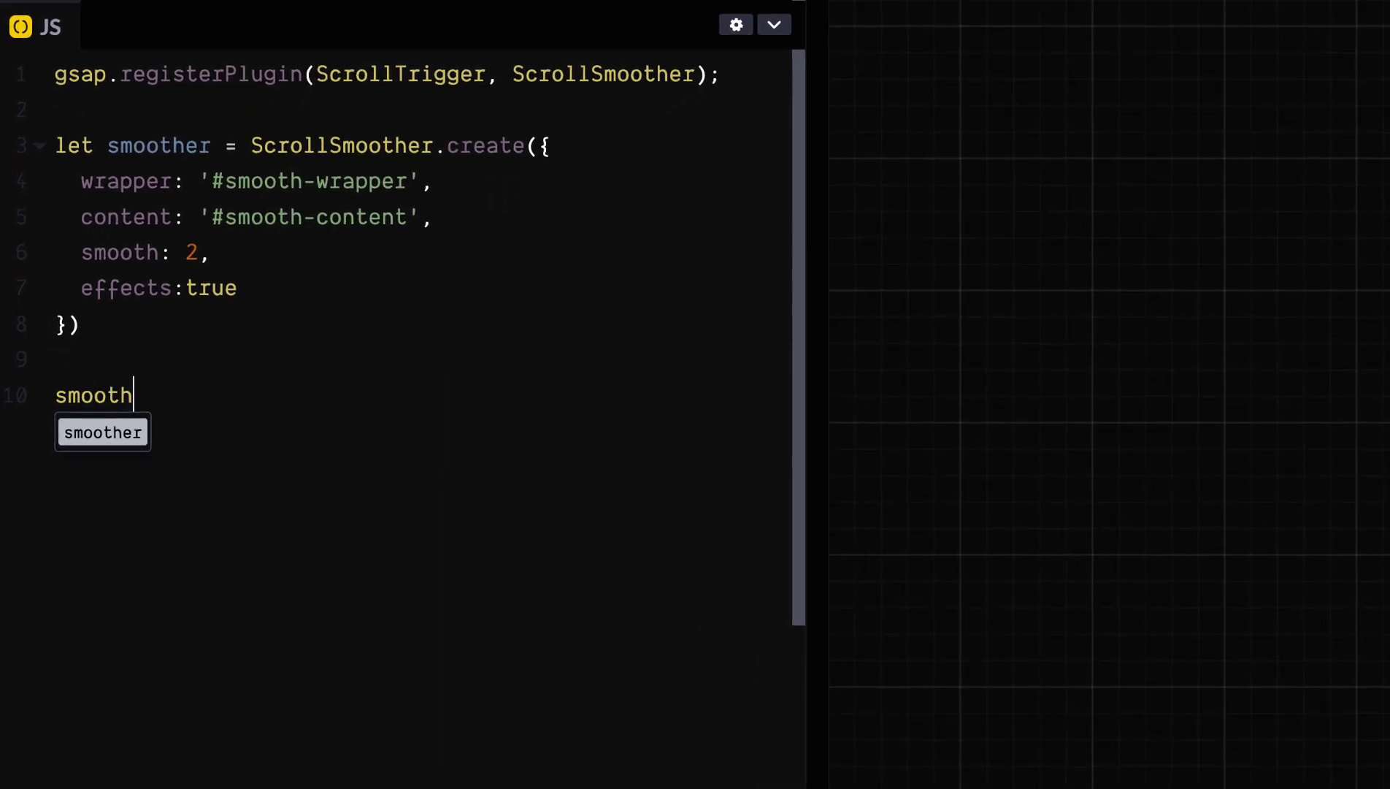
{"action": "type", "text": "er.effects("}
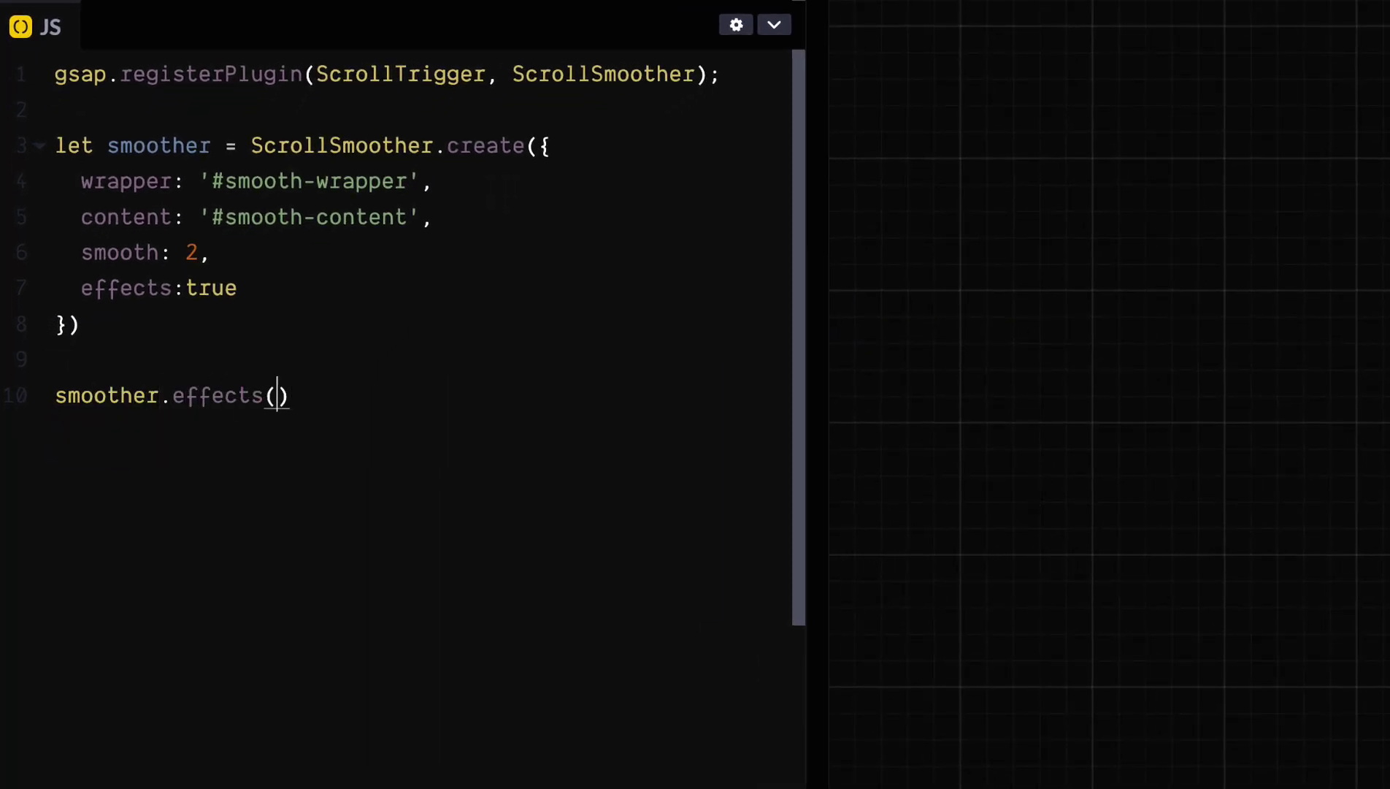
{"action": "type", "text": "'.box'"}
{"action": "type", "text": ", {"}
{"action": "key", "text": "Return"}
{"action": "type", "text": "speed: 0.5,"}
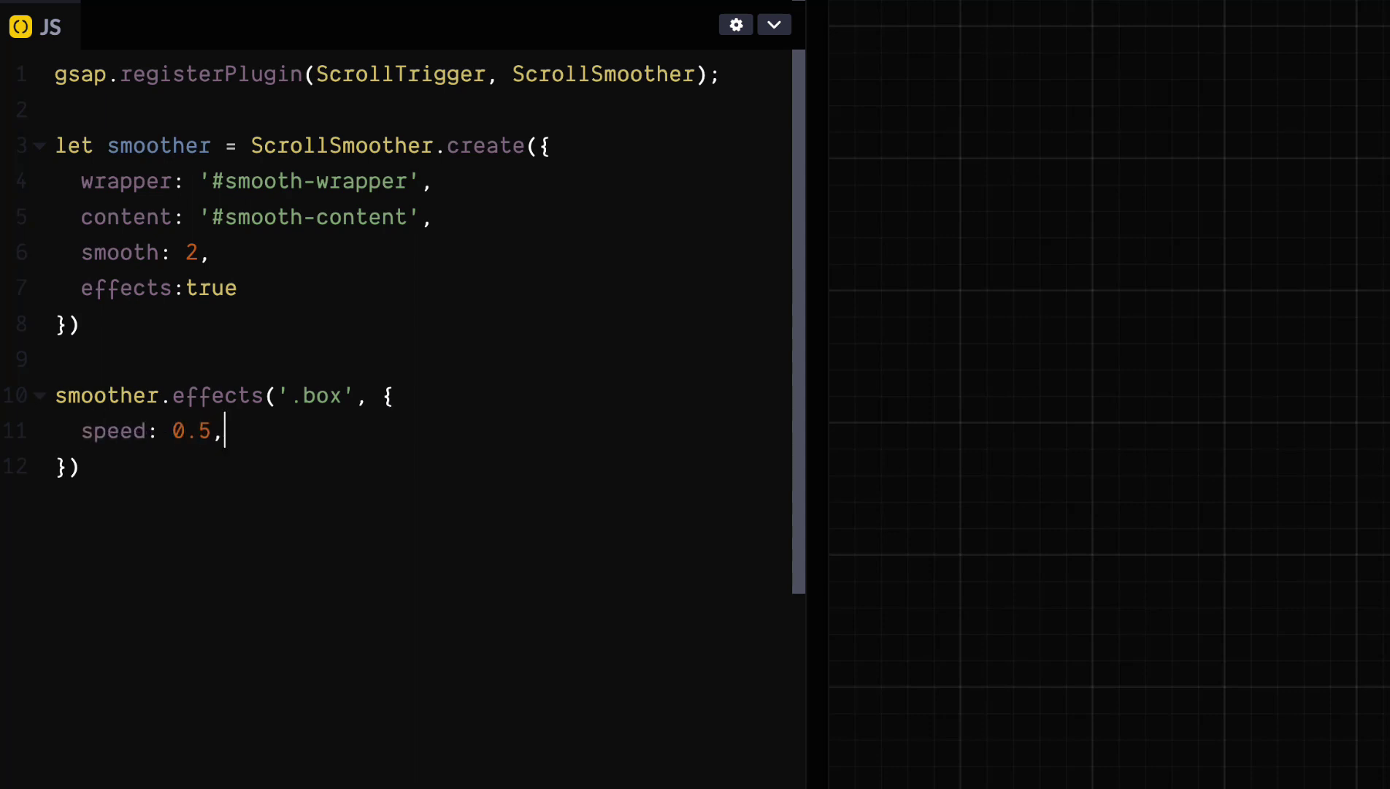
{"action": "key", "text": "Return"}
{"action": "type", "text": "lag:"}
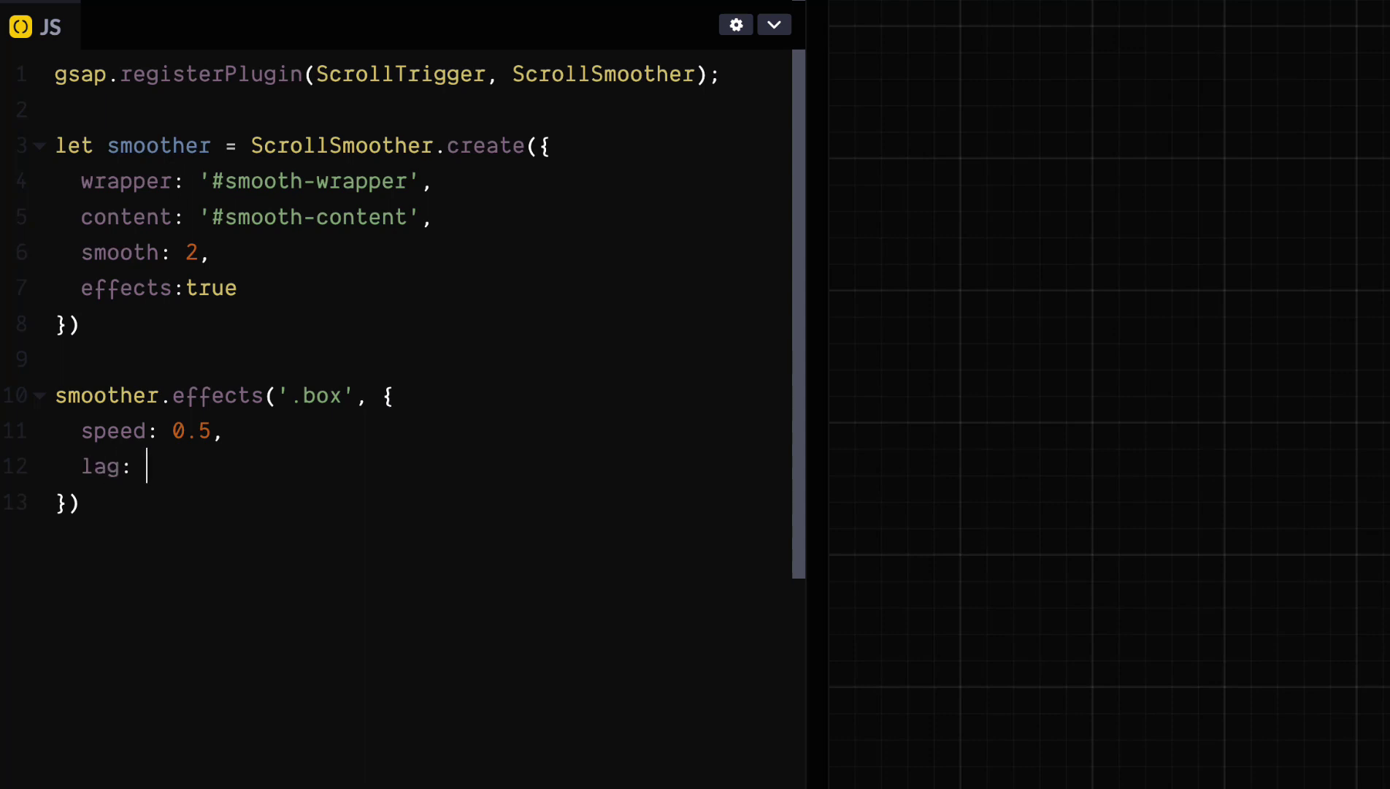
{"action": "type", "text": "("}
{"action": "type", "text": "i) => "}
{"action": "type", "text": "i * 1"}
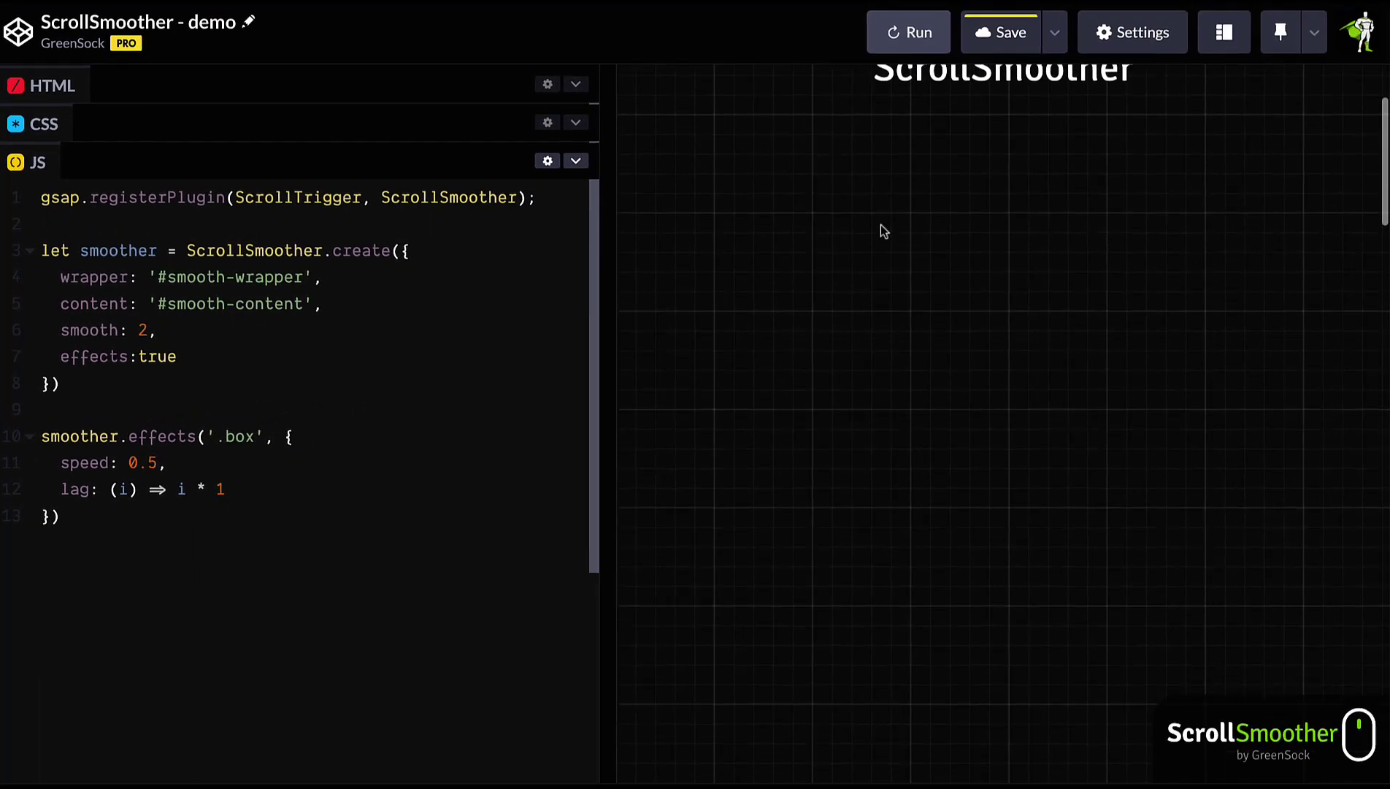
{"action": "scroll", "coordinate": [881, 231], "scroll_direction": "down", "scroll_amount": 3}
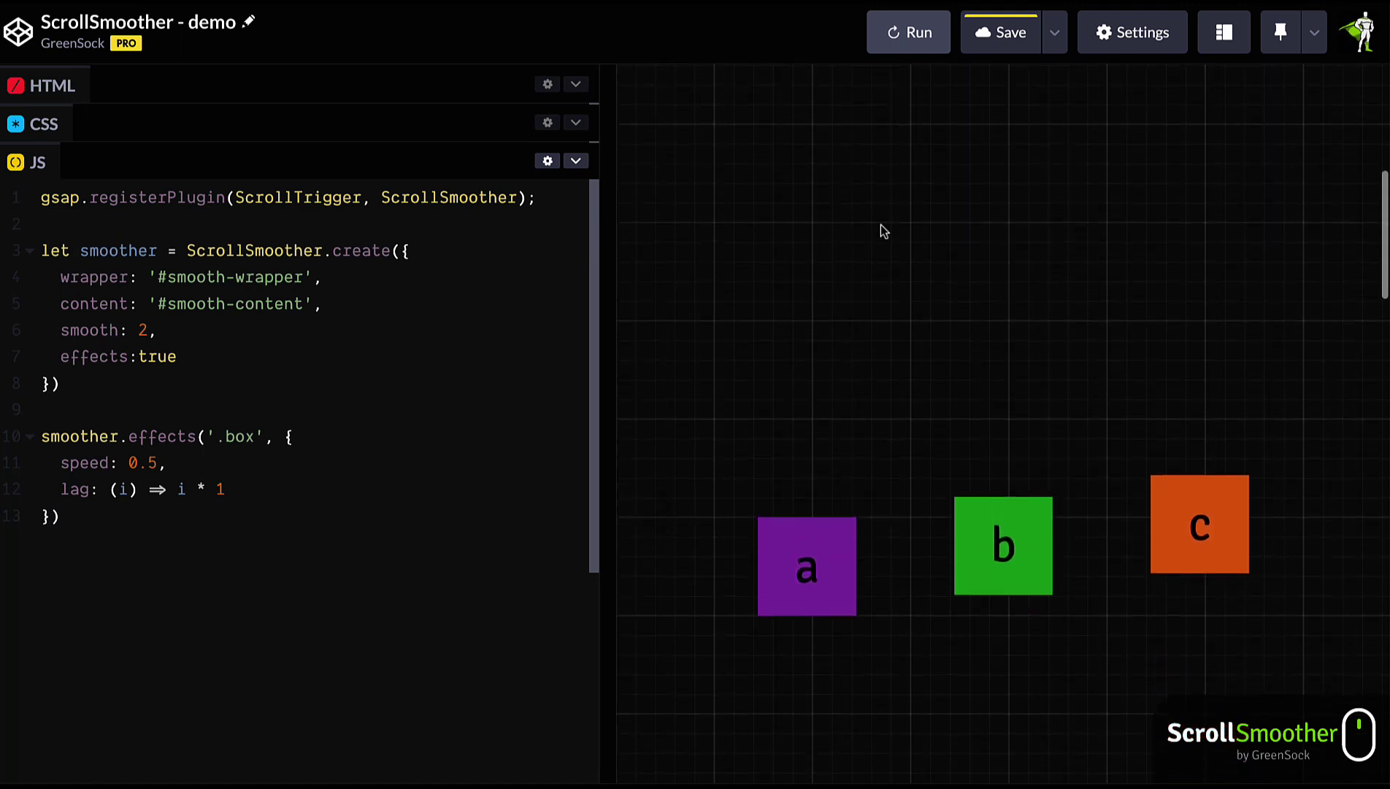
{"action": "scroll", "coordinate": [881, 231], "scroll_direction": "down", "scroll_amount": 2}
{"action": "scroll", "coordinate": [881, 230], "scroll_direction": "up", "scroll_amount": 2}
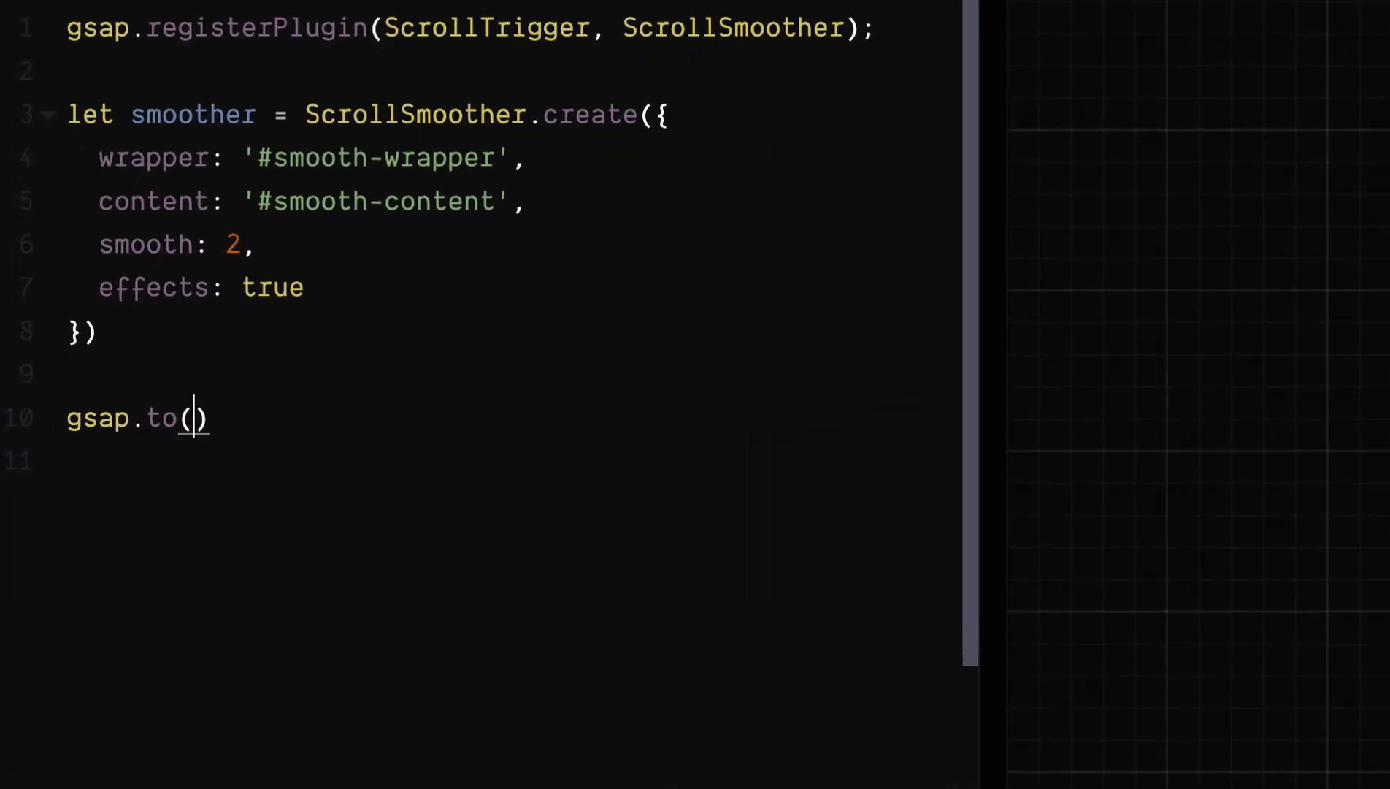
{"action": "type", "text": "'.box-c', {"}
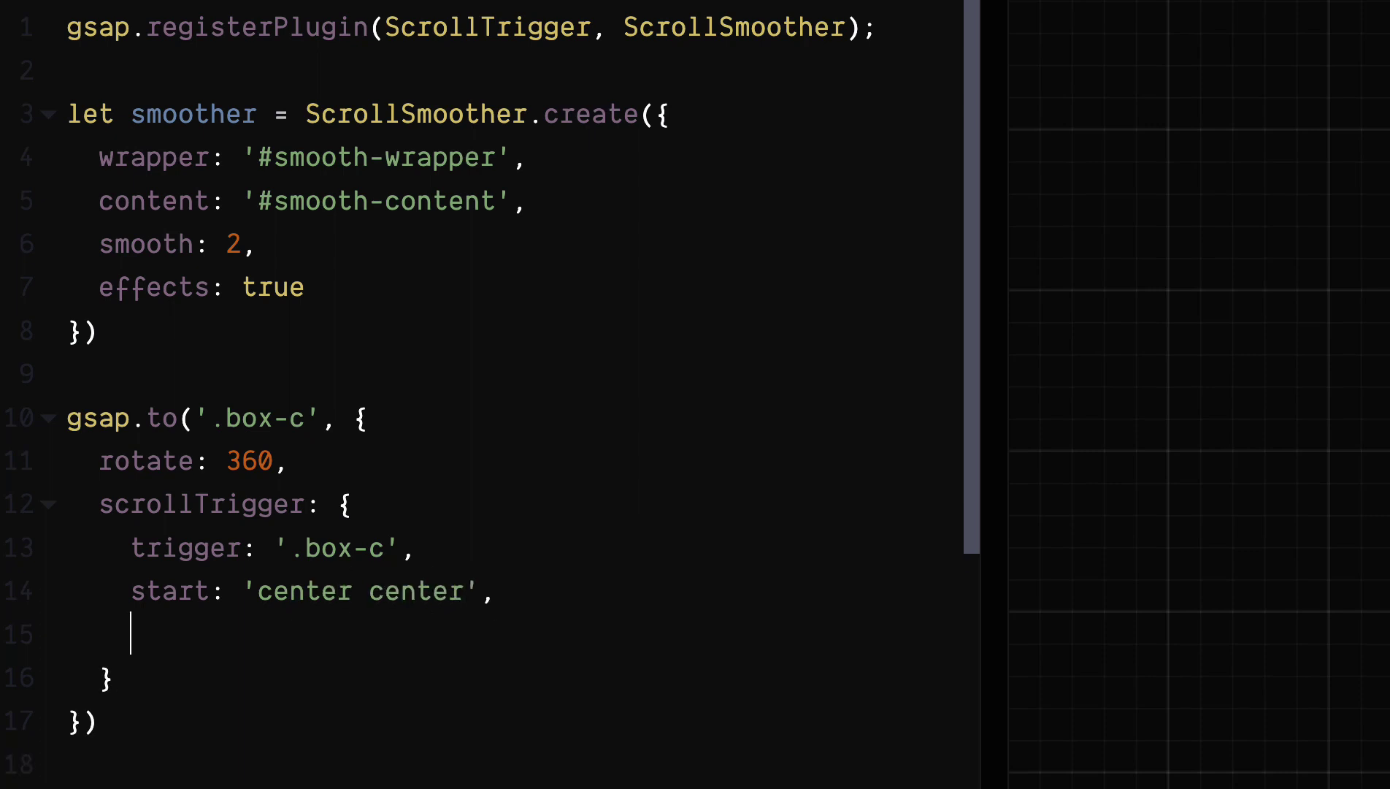
{"action": "type", "text": "true"}
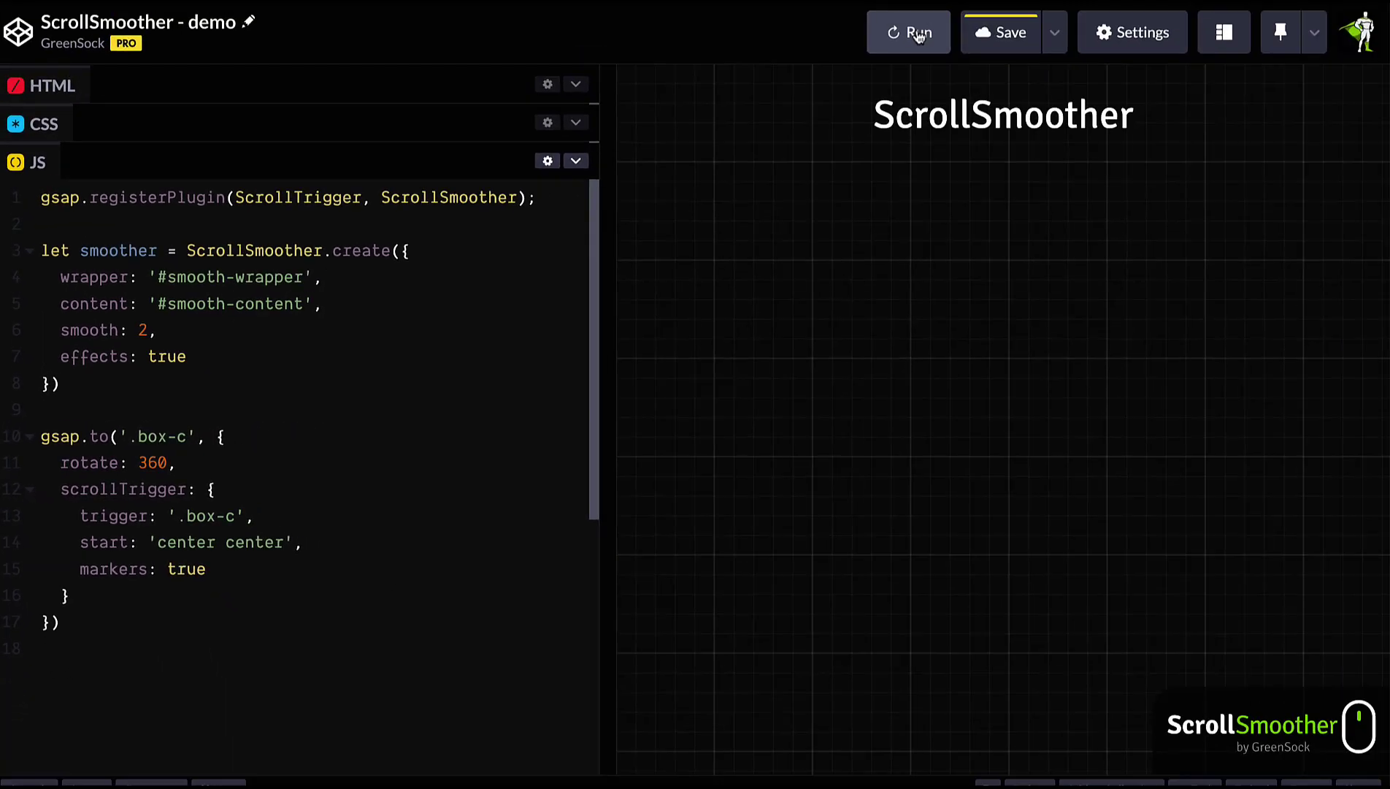
{"action": "left_click", "coordinate": [918, 33]}
{"action": "scroll", "coordinate": [1156, 282], "scroll_direction": "down", "scroll_amount": 5}
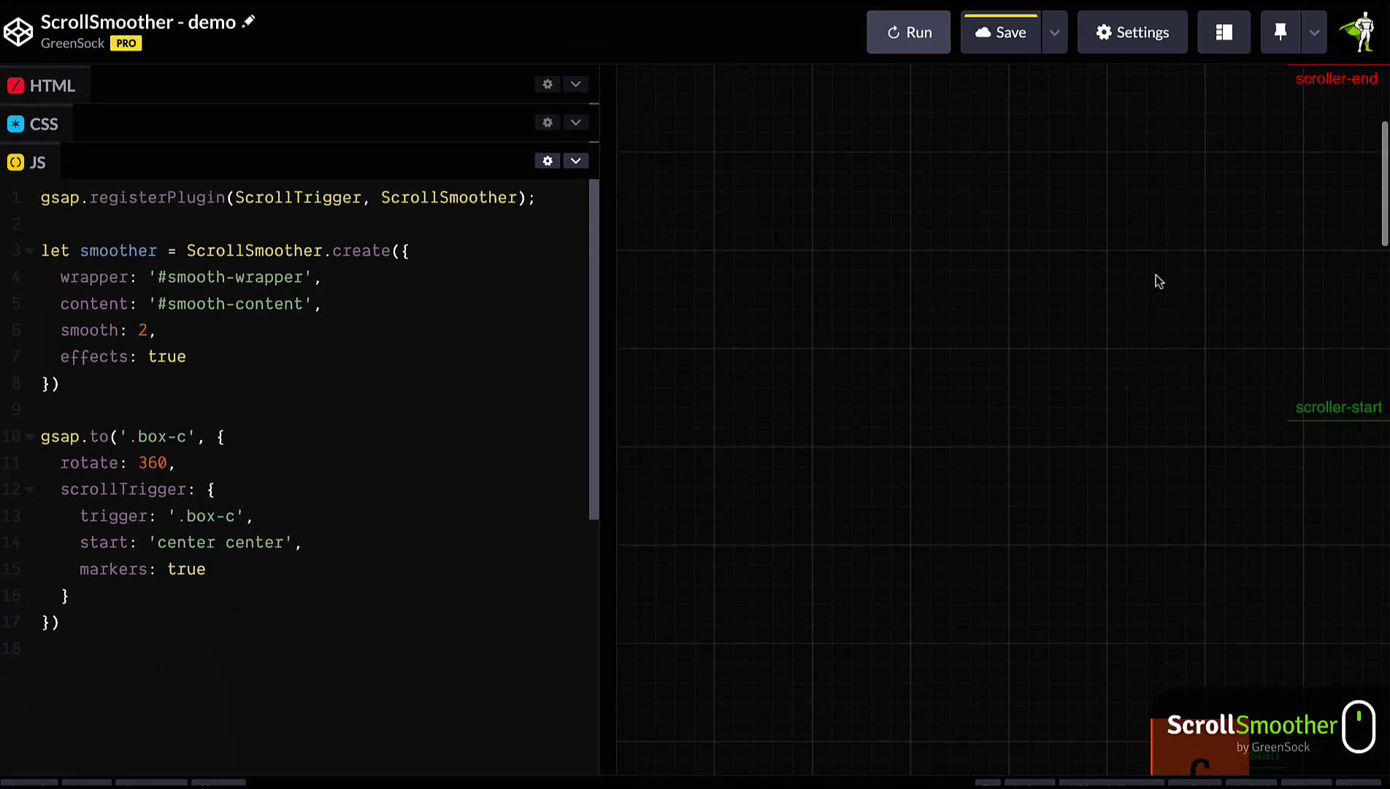
{"action": "scroll", "coordinate": [1156, 280], "scroll_direction": "down", "scroll_amount": 3}
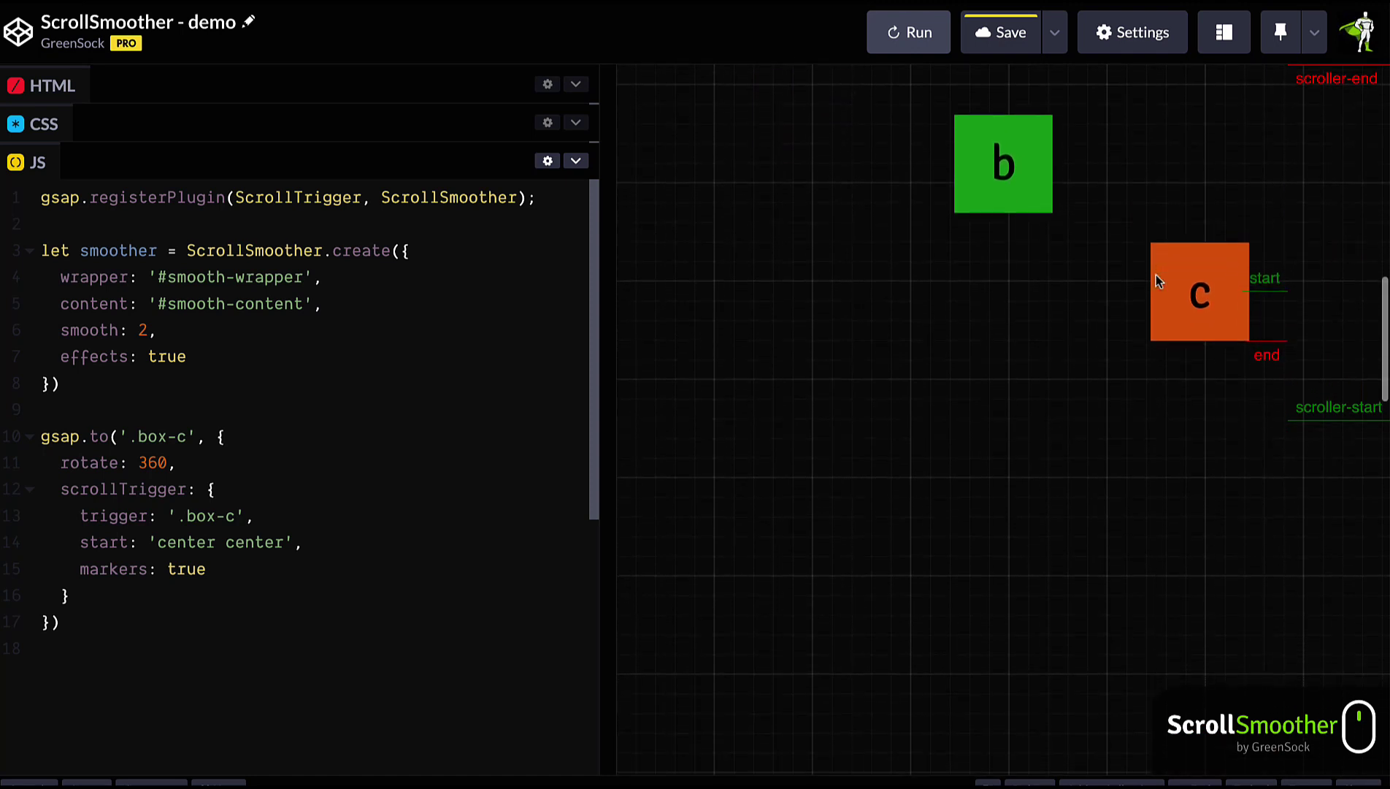
{"action": "type", "text": ","}
{"action": "key", "text": "Return"}
{"action": "type", "text": "scrub: true"}
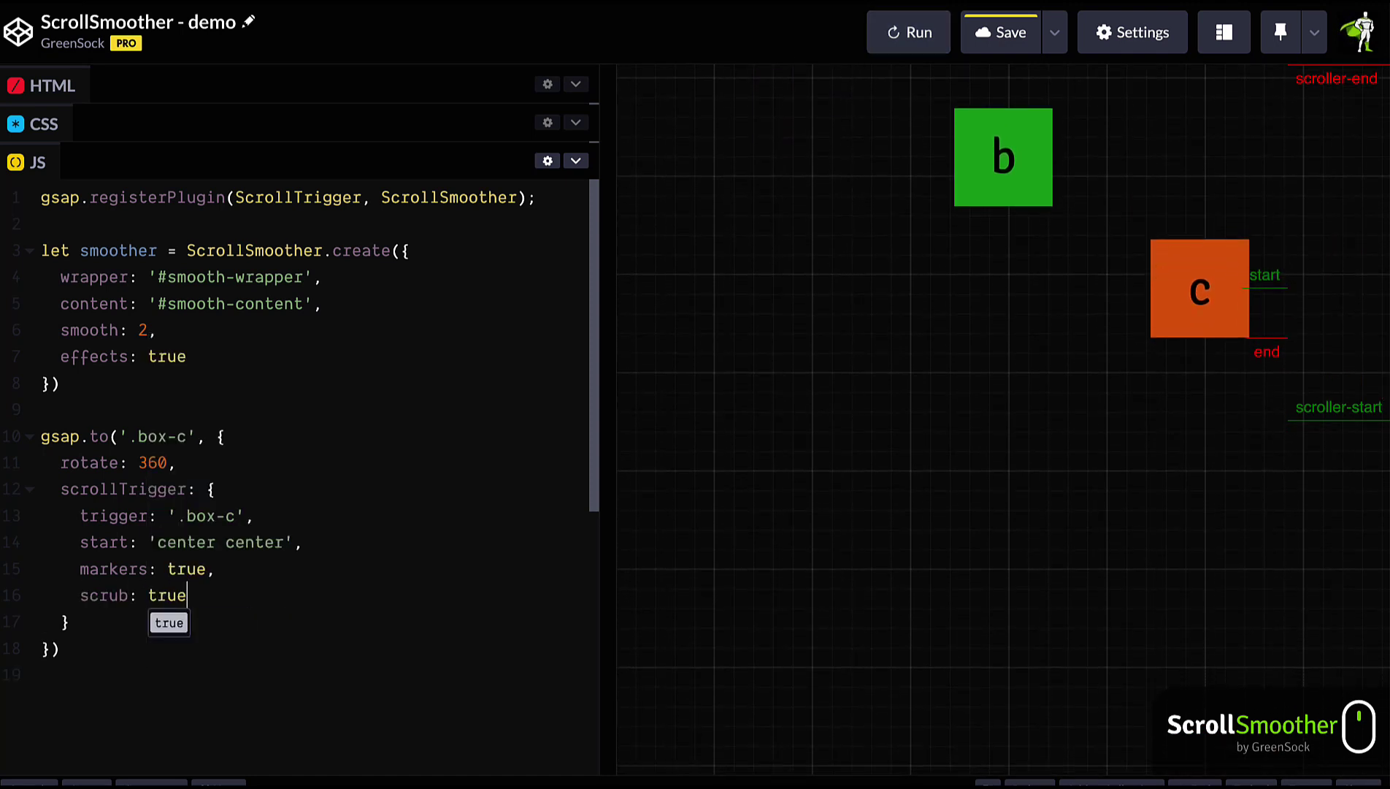
{"action": "left_click", "coordinate": [918, 34]}
{"action": "scroll", "coordinate": [1073, 340], "scroll_direction": "down", "scroll_amount": 3}
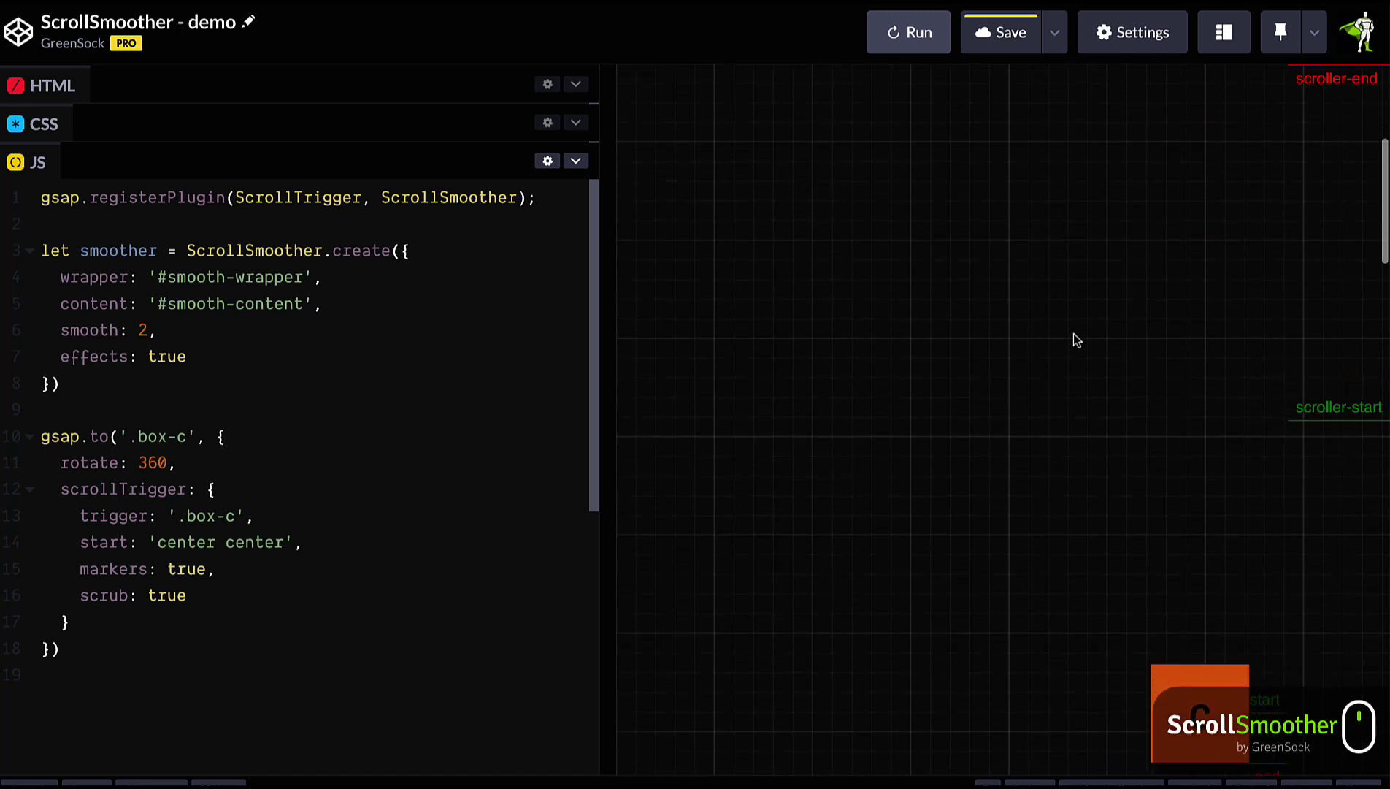
{"action": "scroll", "coordinate": [1073, 340], "scroll_direction": "down", "scroll_amount": 5}
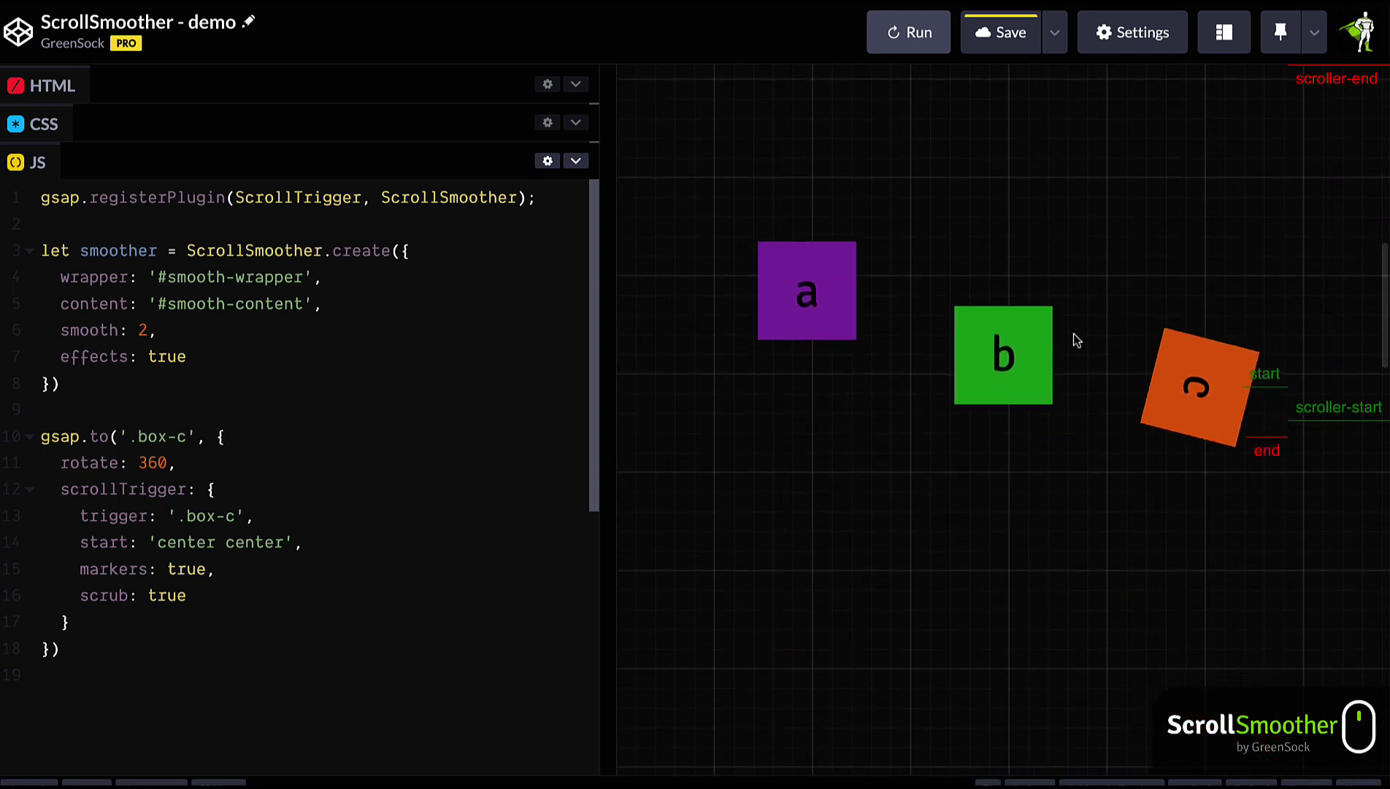
{"action": "scroll", "coordinate": [1073, 340], "scroll_direction": "up", "scroll_amount": 3}
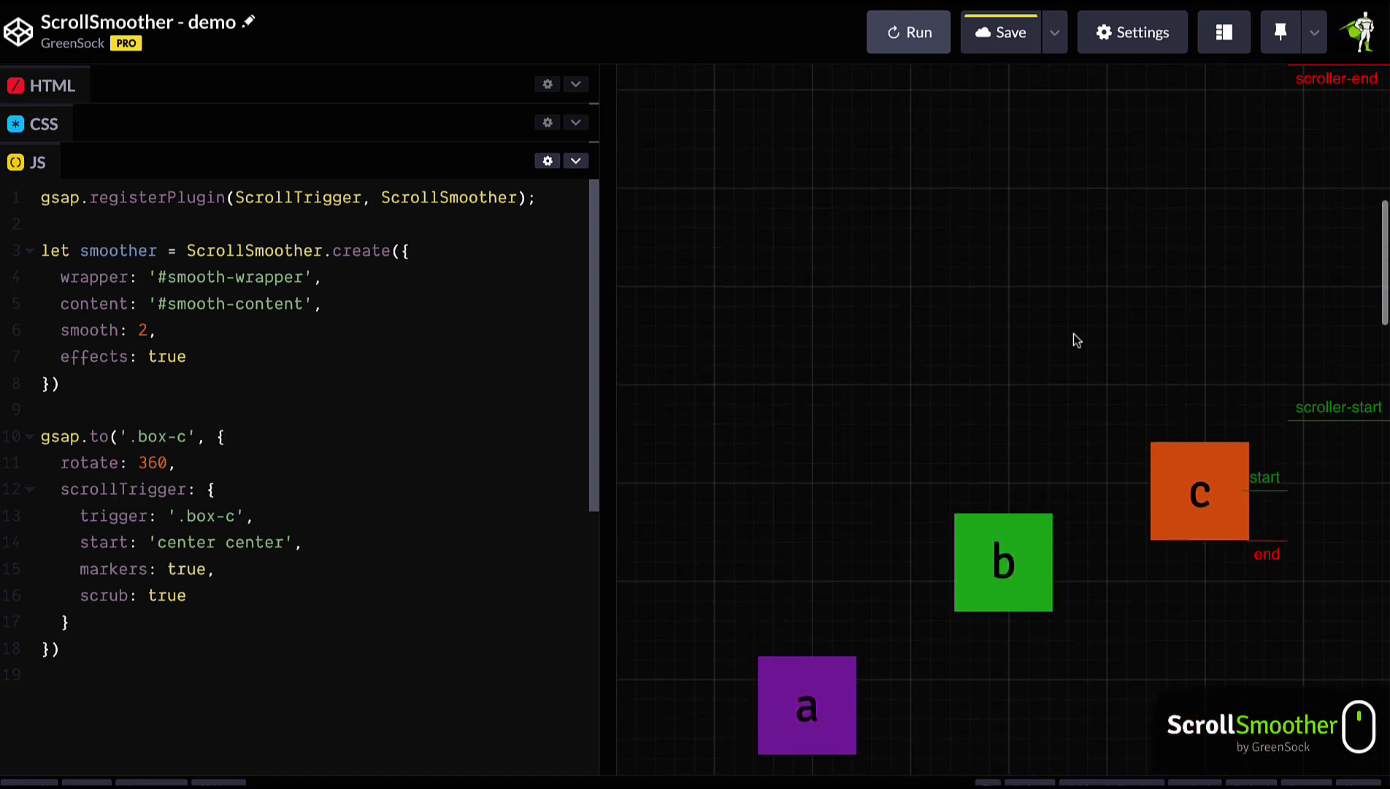
{"action": "scroll", "coordinate": [1074, 340], "scroll_direction": "down", "scroll_amount": 5}
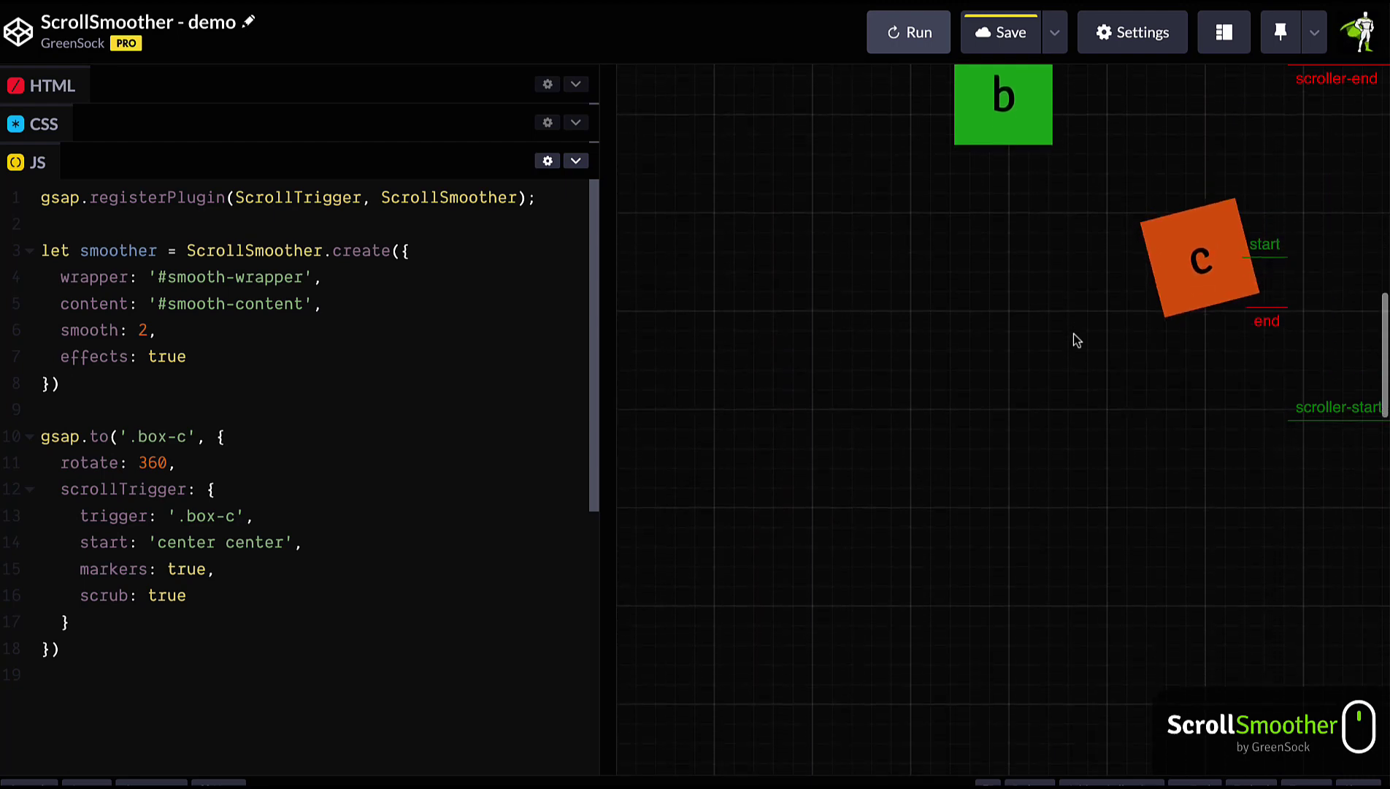
Rerun the pen so box a pins from top center for 300px with markers.
{"action": "left_click", "coordinate": [889, 31]}
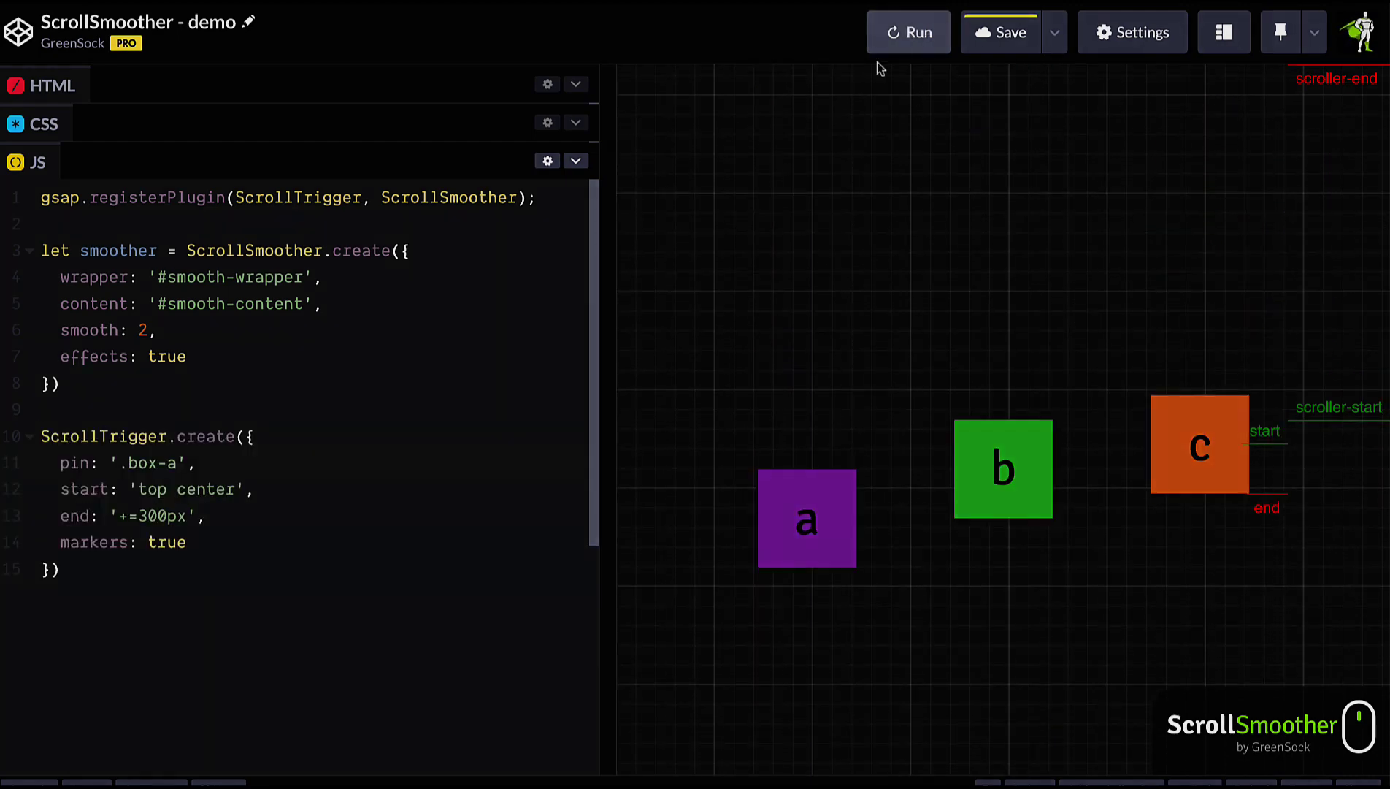
{"action": "scroll", "coordinate": [806, 394], "scroll_direction": "down", "scroll_amount": 3}
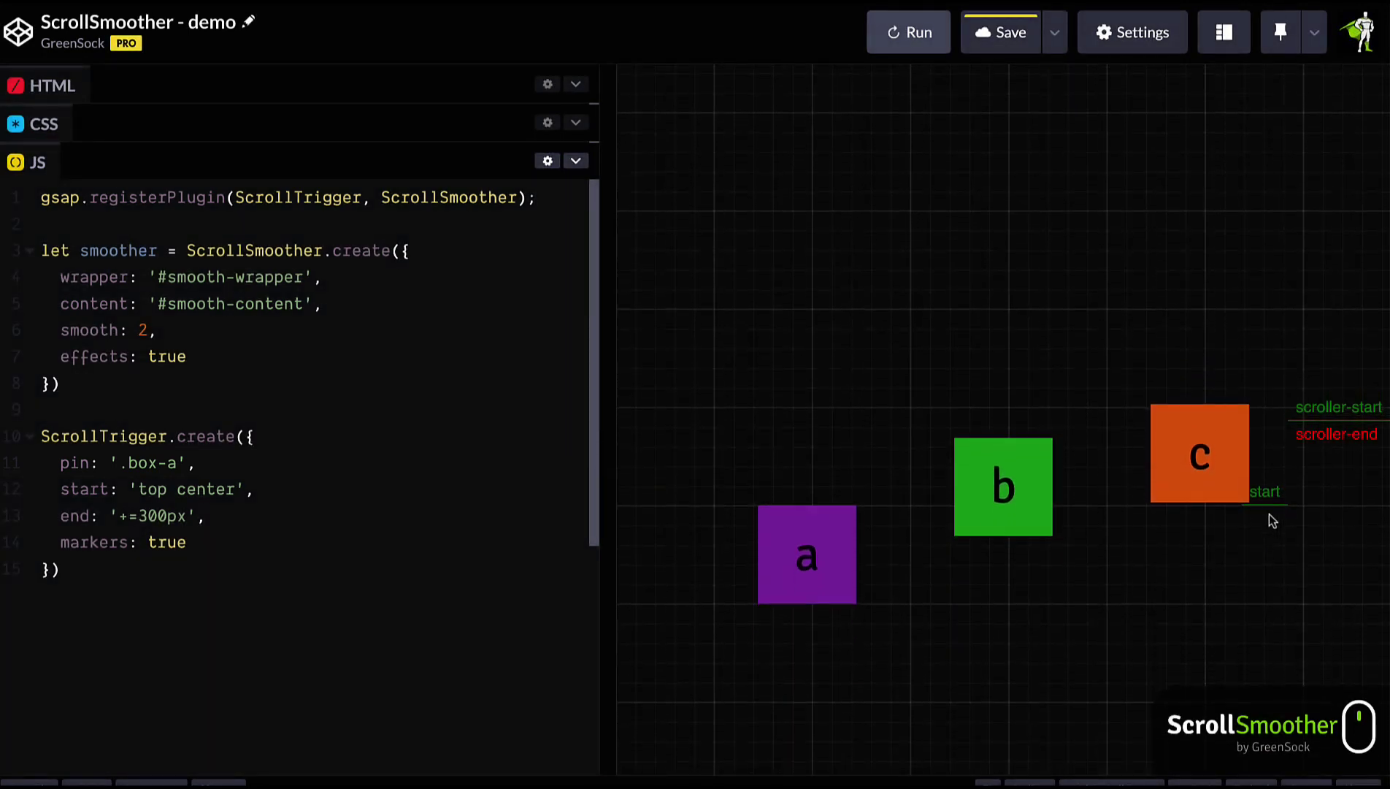
{"action": "scroll", "coordinate": [1249, 525], "scroll_direction": "down", "scroll_amount": 3}
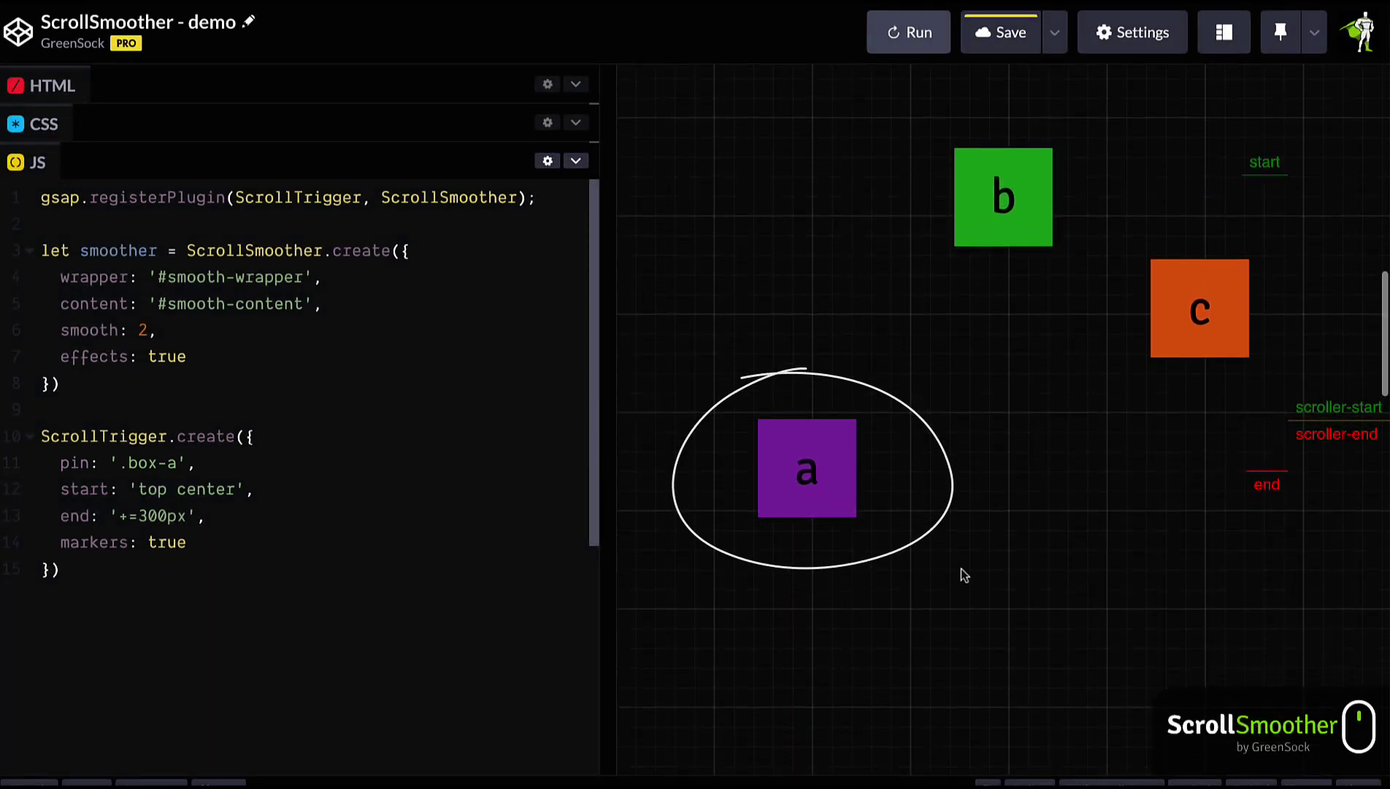
{"action": "scroll", "coordinate": [1219, 519], "scroll_direction": "down", "scroll_amount": 2}
{"action": "scroll", "coordinate": [1217, 517], "scroll_direction": "up", "scroll_amount": 2}
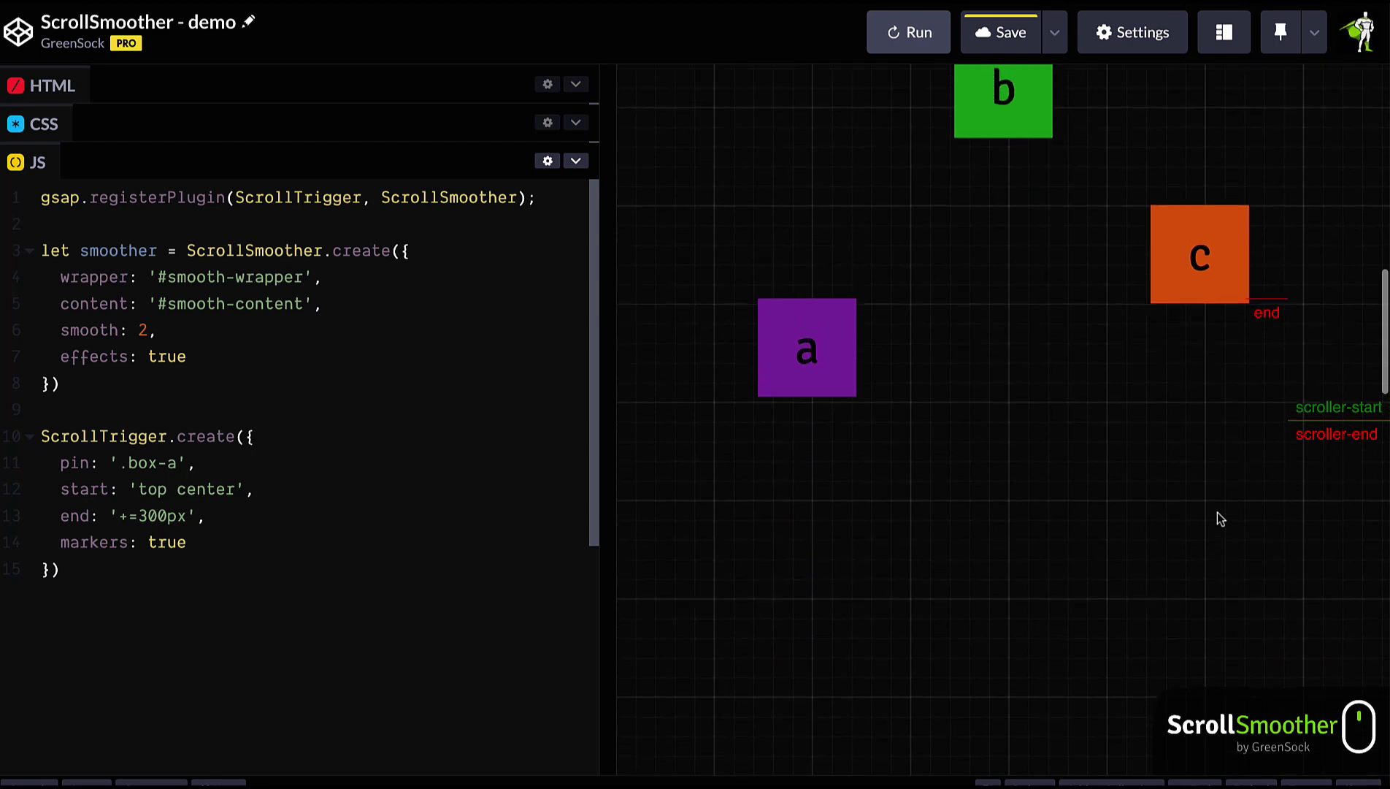
{"action": "scroll", "coordinate": [1218, 519], "scroll_direction": "up", "scroll_amount": 2}
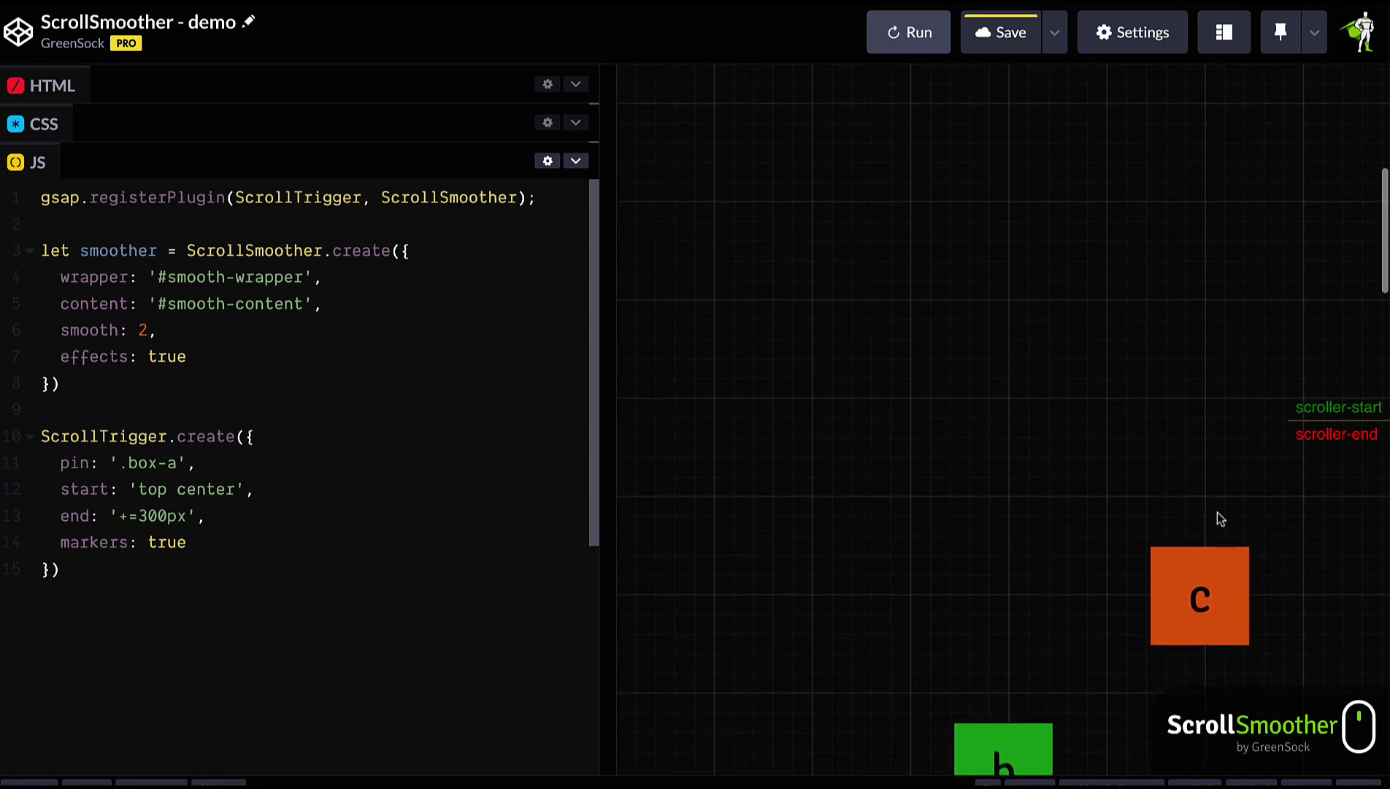
{"action": "scroll", "coordinate": [1218, 517], "scroll_direction": "down", "scroll_amount": 3}
{"action": "scroll", "coordinate": [1218, 518], "scroll_direction": "down", "scroll_amount": 3}
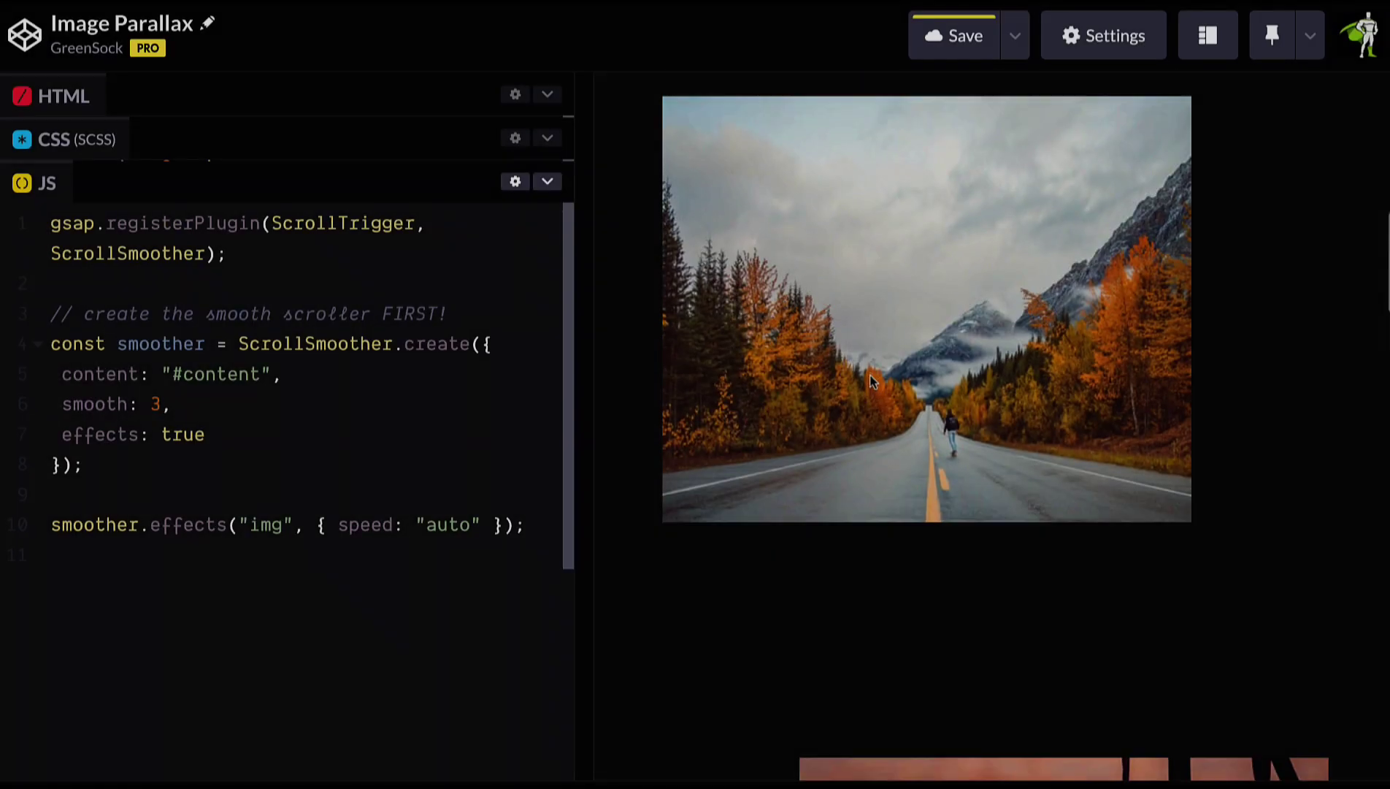
{"action": "scroll", "coordinate": [870, 378], "scroll_direction": "down", "scroll_amount": 5}
{"action": "scroll", "coordinate": [870, 381], "scroll_direction": "down", "scroll_amount": 5}
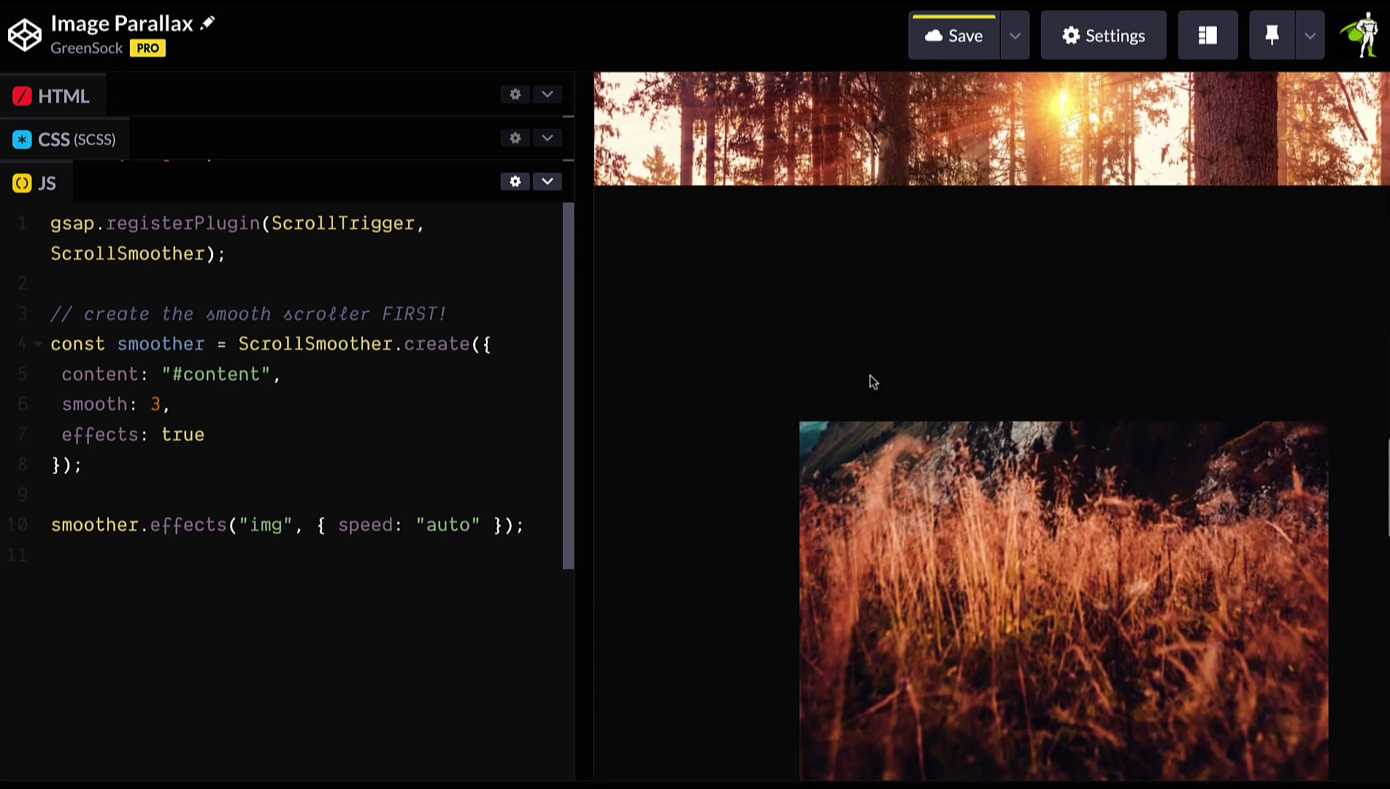
{"action": "scroll", "coordinate": [870, 382], "scroll_direction": "up", "scroll_amount": 5}
{"action": "scroll", "coordinate": [871, 381], "scroll_direction": "up", "scroll_amount": 10}
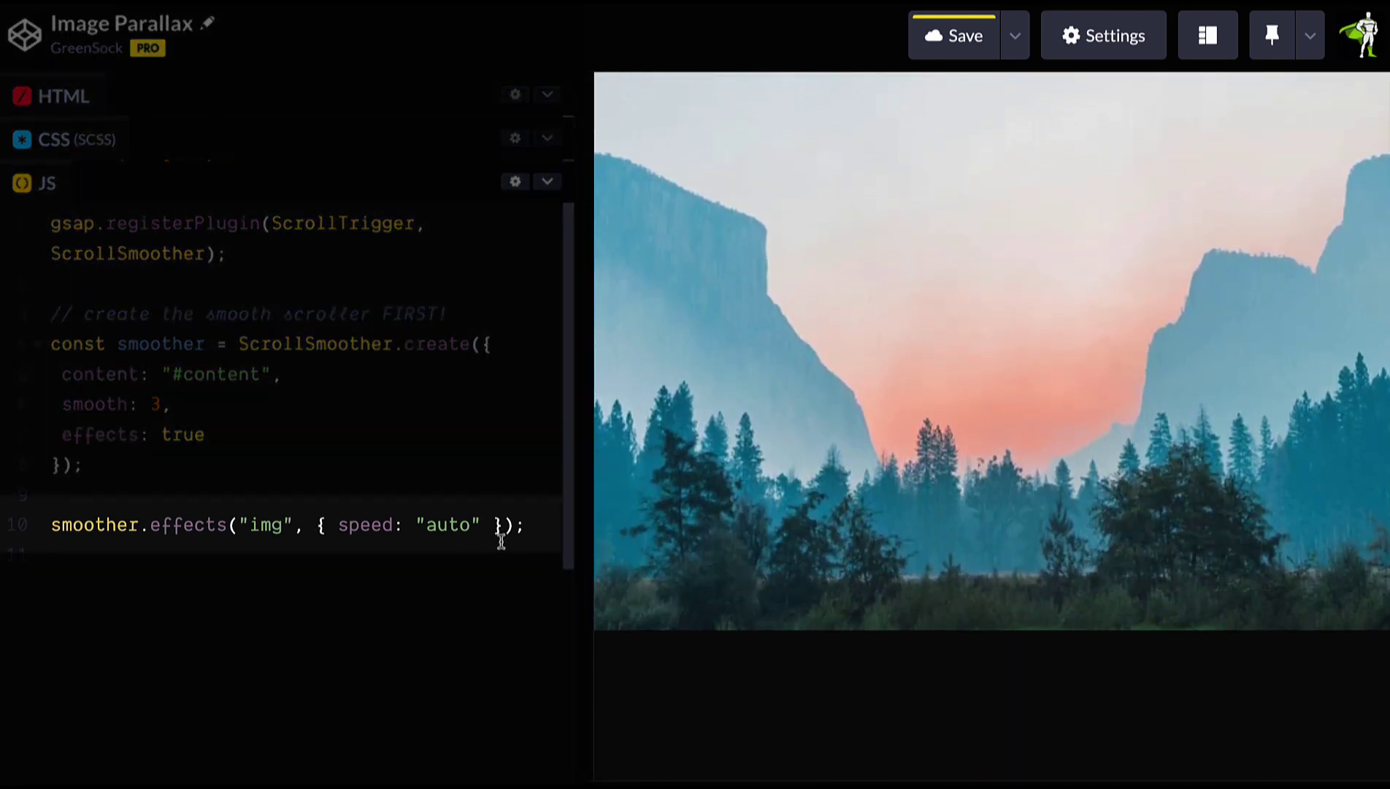
{"action": "scroll", "coordinate": [855, 347], "scroll_direction": "down", "scroll_amount": 5}
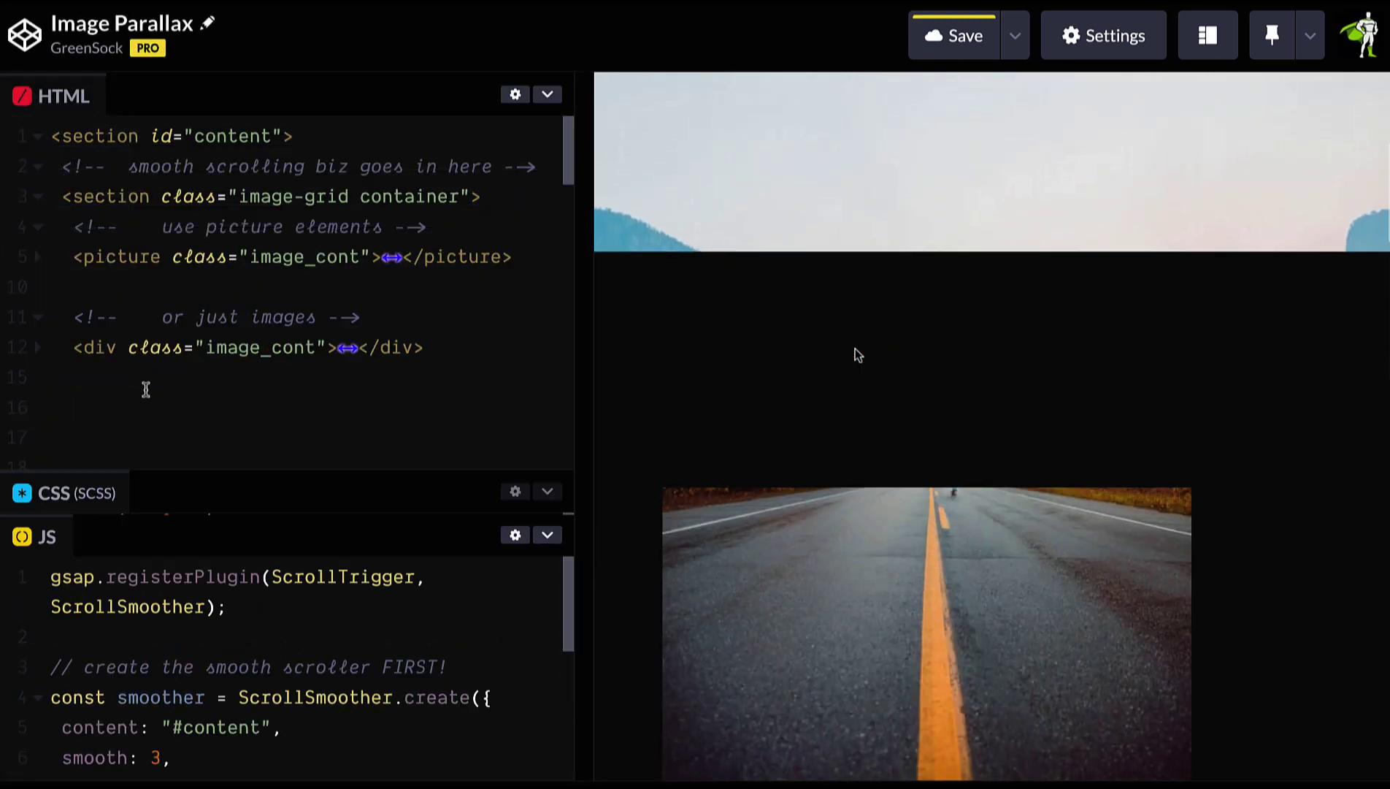
{"action": "scroll", "coordinate": [855, 349], "scroll_direction": "down", "scroll_amount": 3}
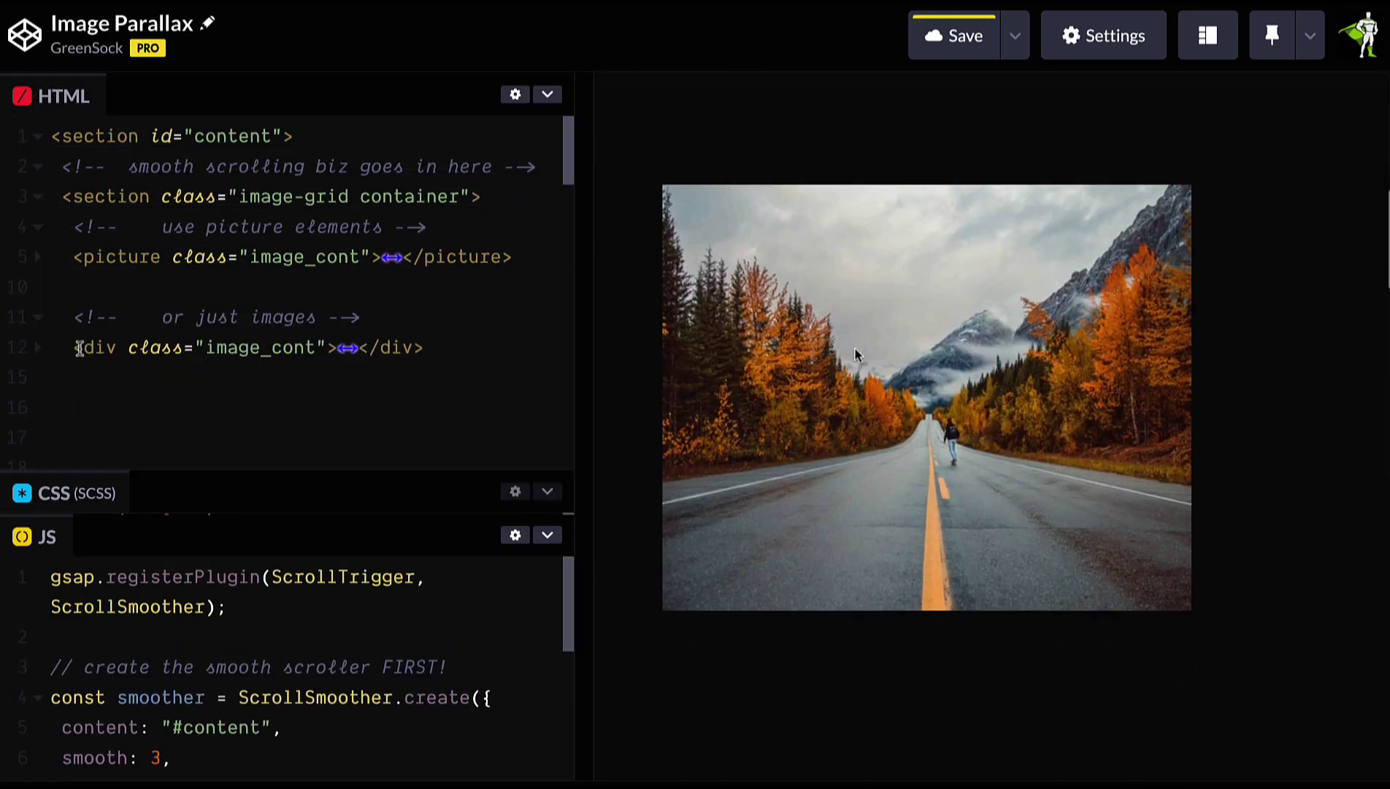
Expand and refold the image container and picture elements in the HTML.
{"action": "left_click", "coordinate": [38, 352]}
{"action": "scroll", "coordinate": [200, 375], "scroll_direction": "down", "scroll_amount": 2}
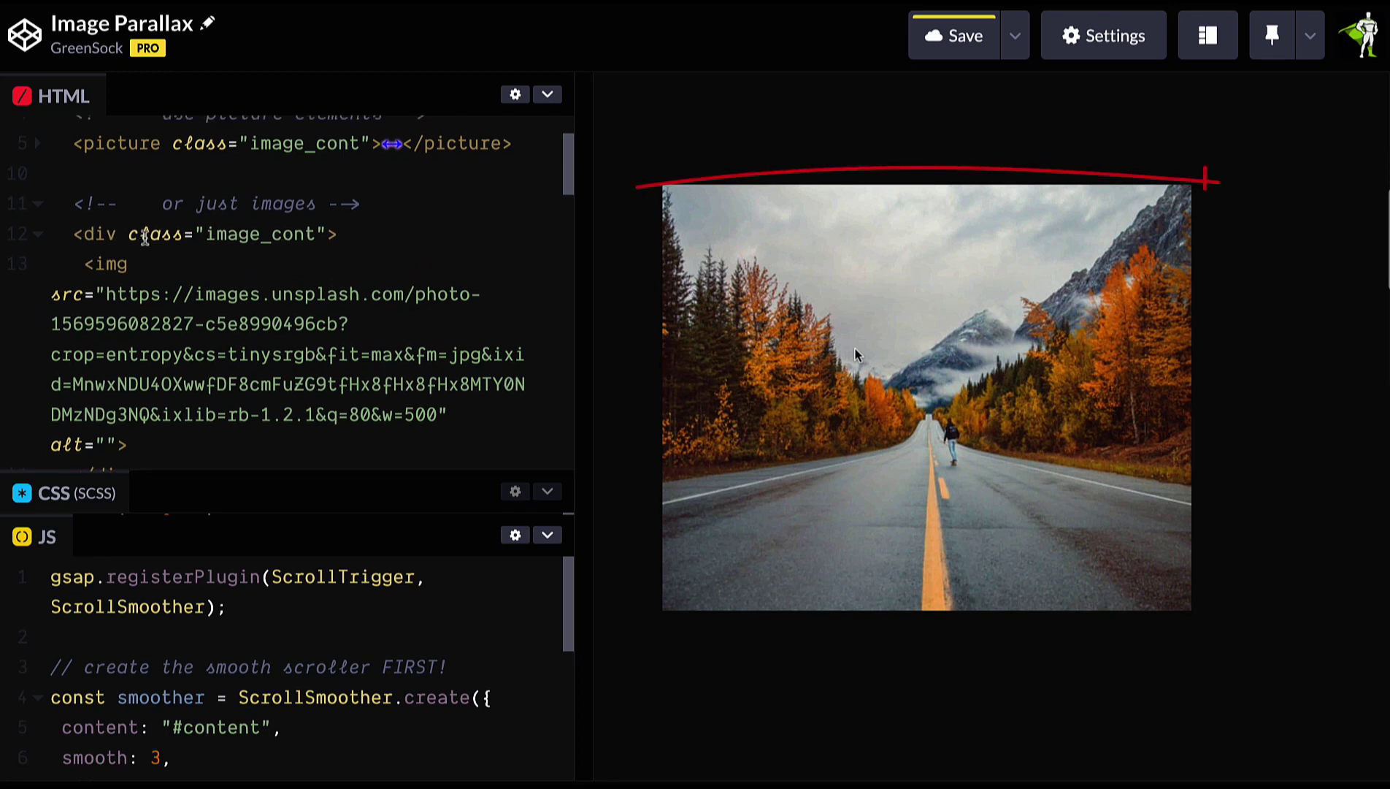
{"action": "scroll", "coordinate": [114, 255], "scroll_direction": "up", "scroll_amount": 2}
{"action": "left_click", "coordinate": [40, 283]}
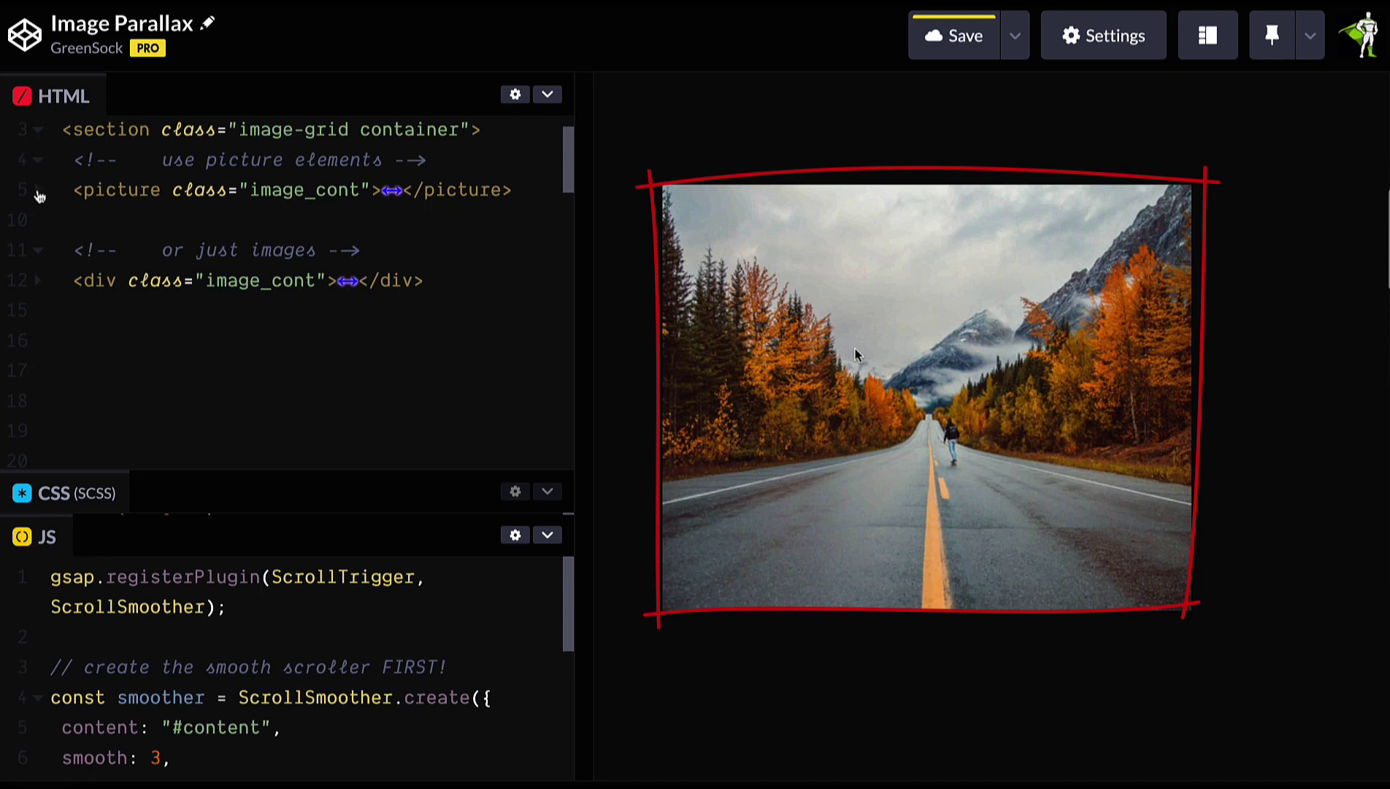
{"action": "left_click", "coordinate": [39, 192]}
{"action": "left_click", "coordinate": [38, 193]}
Enlarge the CSS pane to review the image sizing, then bring the JavaScript back.
{"action": "left_click_drag", "start_coordinate": [236, 485], "coordinate": [257, 77]}
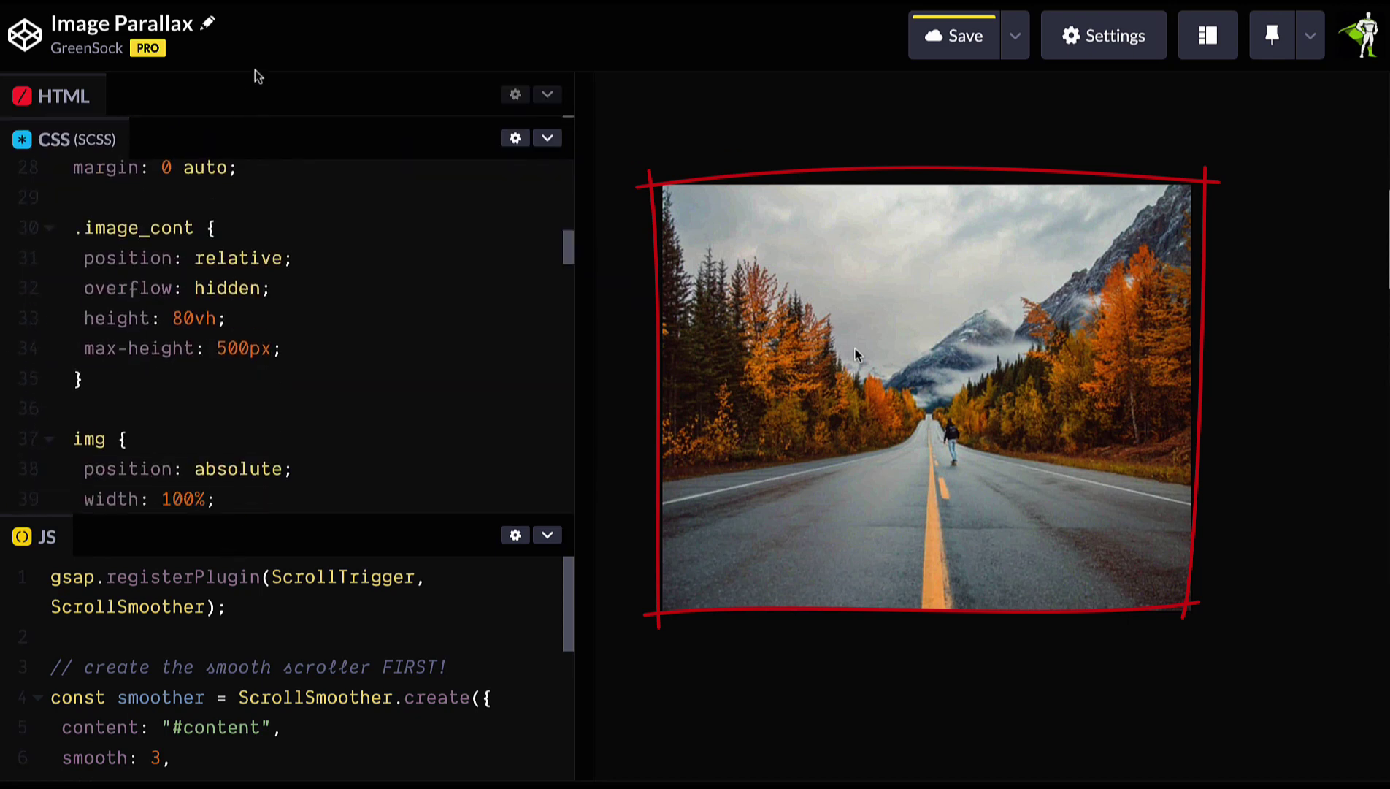
{"action": "left_click_drag", "start_coordinate": [278, 532], "coordinate": [286, 655]}
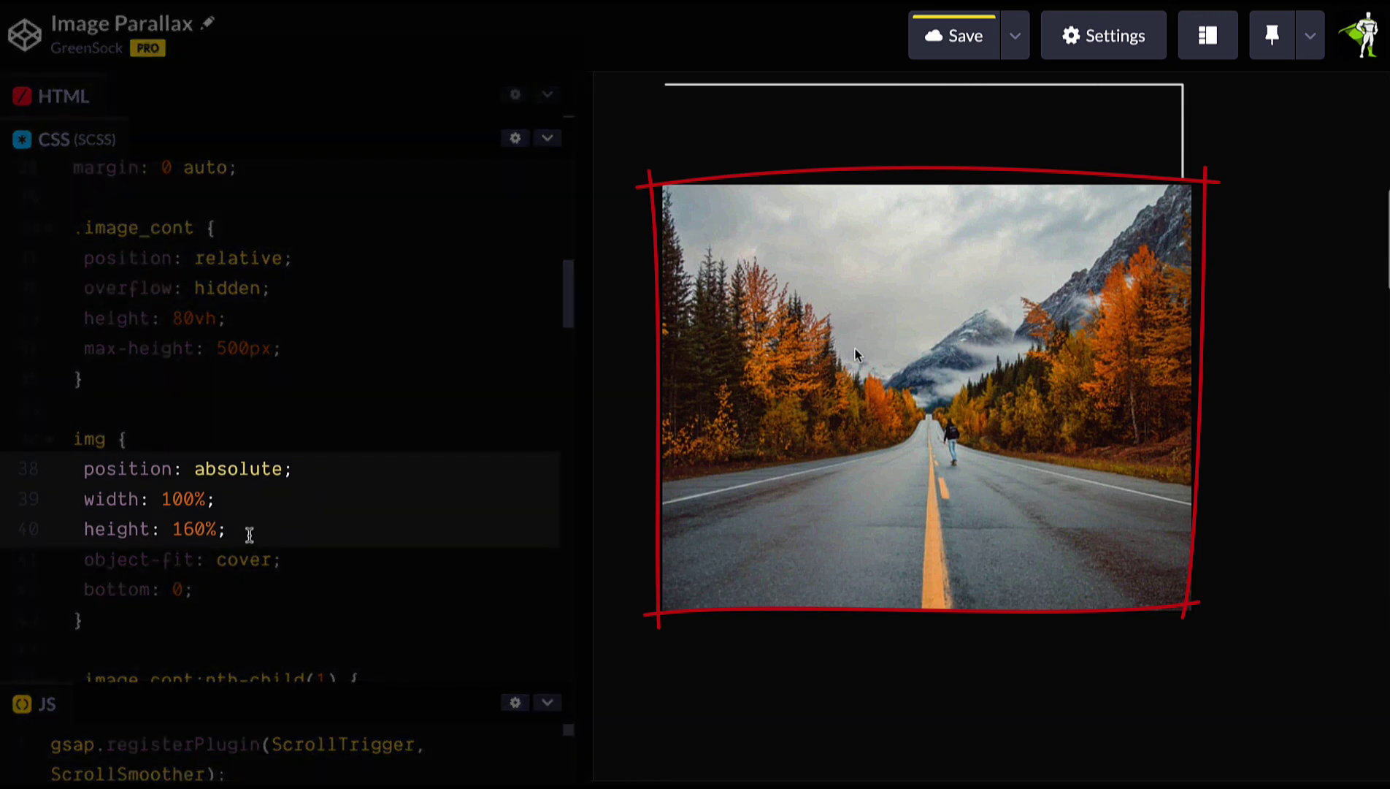
{"action": "left_click_drag", "start_coordinate": [294, 681], "coordinate": [328, 130]}
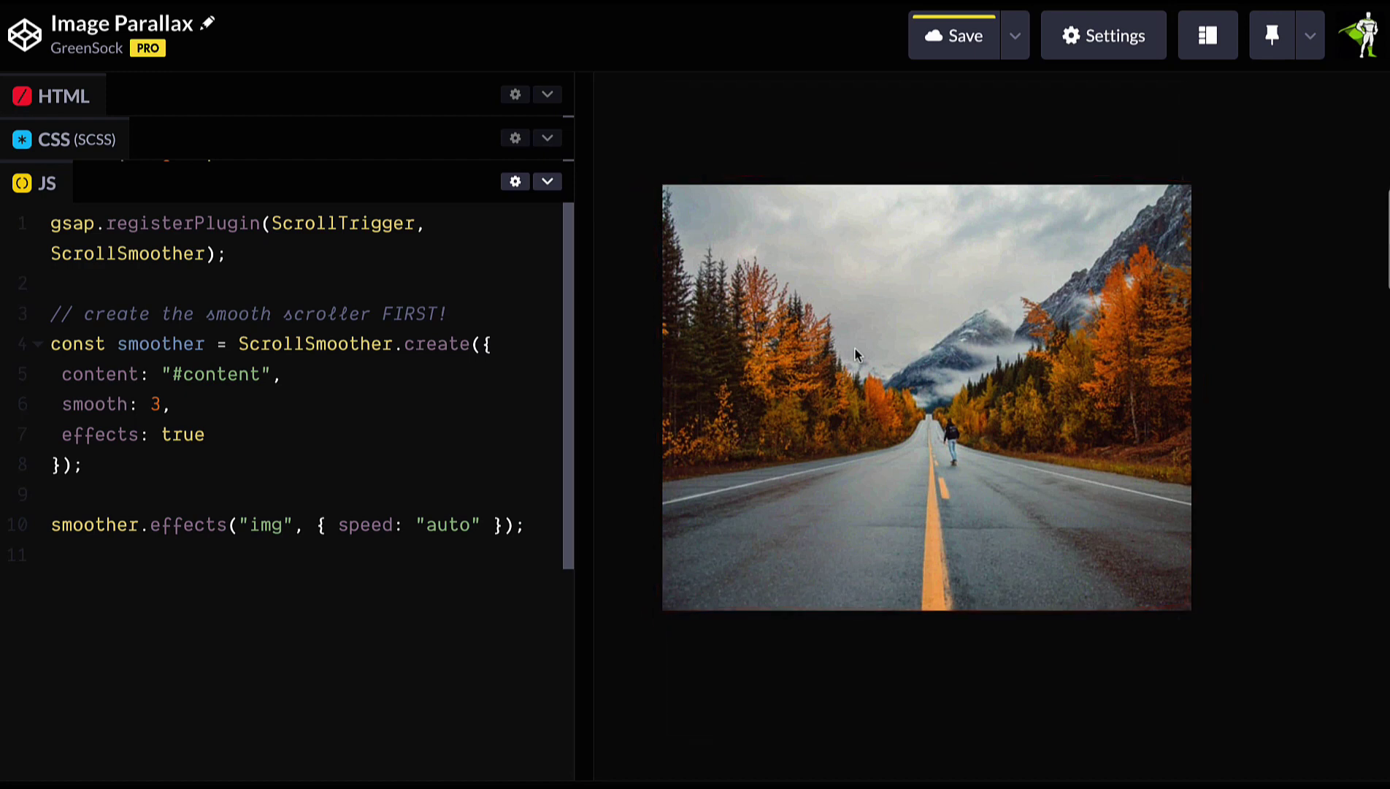
{"action": "scroll", "coordinate": [855, 354], "scroll_direction": "down", "scroll_amount": 3}
{"action": "scroll", "coordinate": [855, 347], "scroll_direction": "down", "scroll_amount": 3}
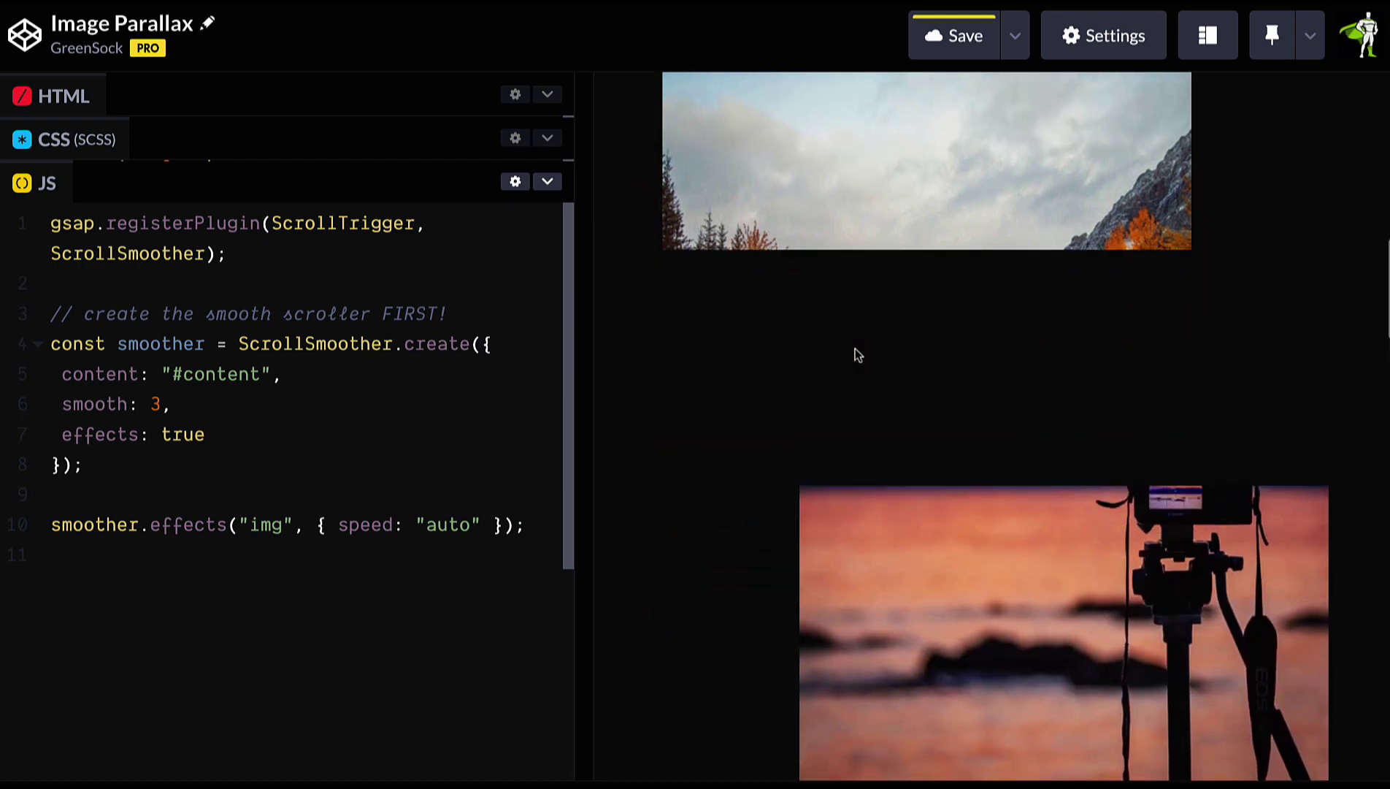
{"action": "scroll", "coordinate": [855, 349], "scroll_direction": "down", "scroll_amount": 2}
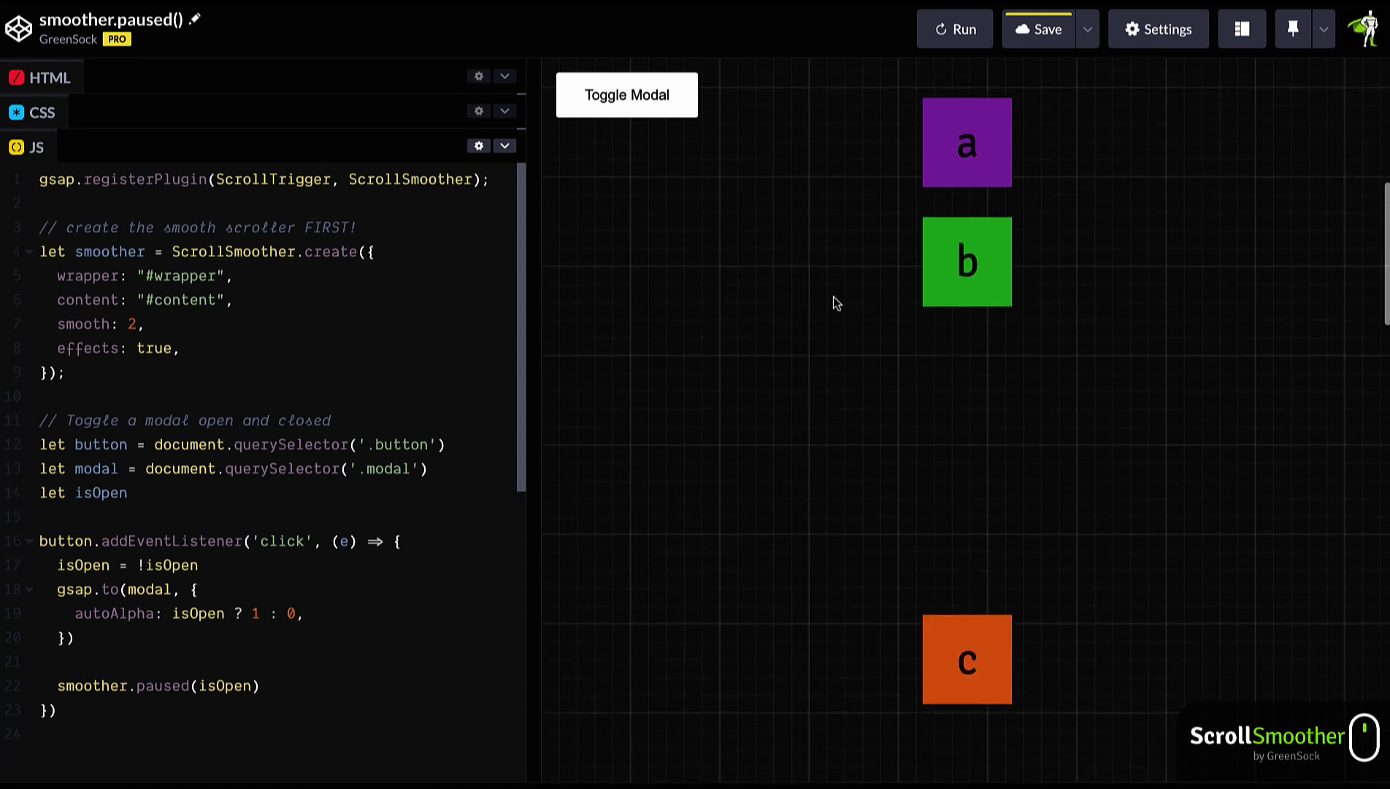
{"action": "scroll", "coordinate": [833, 302], "scroll_direction": "up", "scroll_amount": 10}
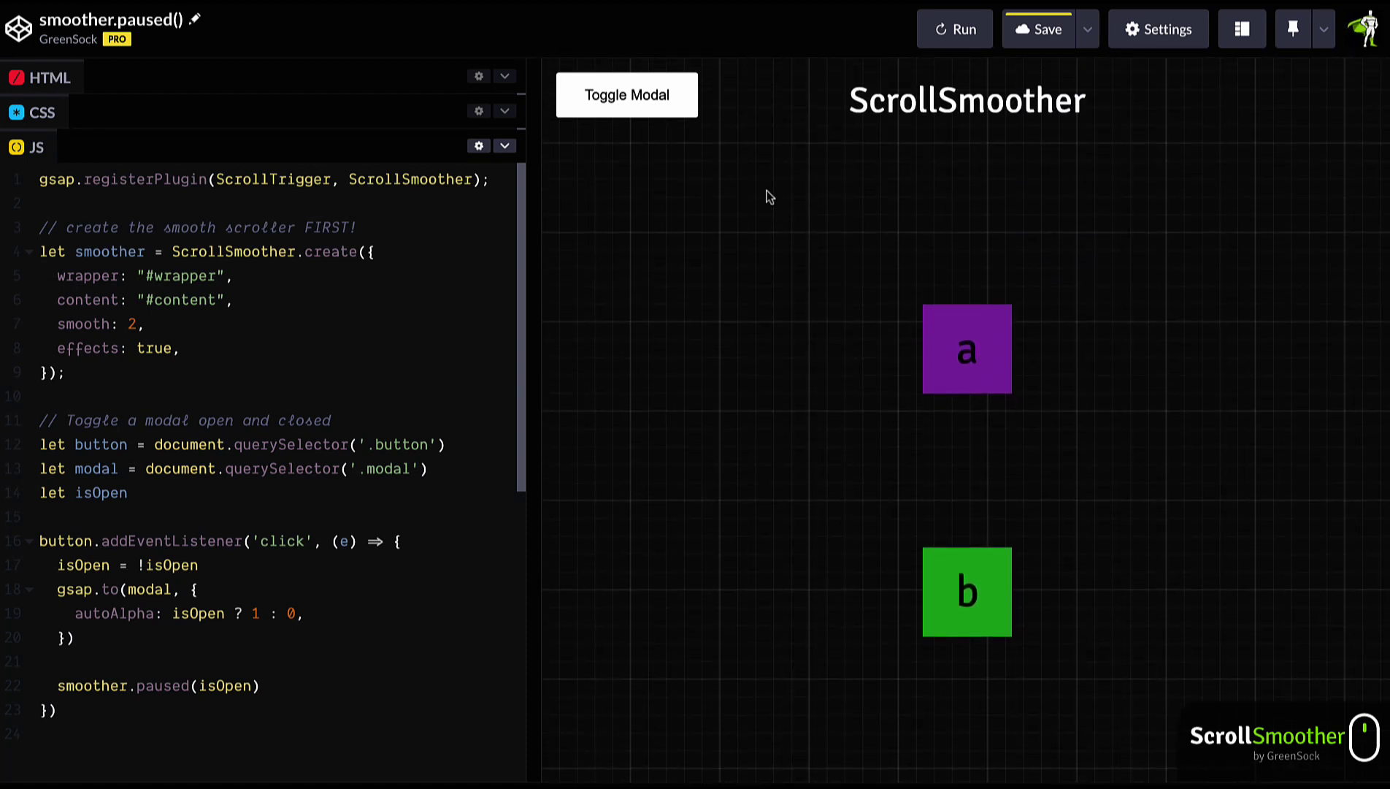
Open and close the modal, then reopen it so smooth scrolling stays paused.
{"action": "left_click", "coordinate": [650, 96]}
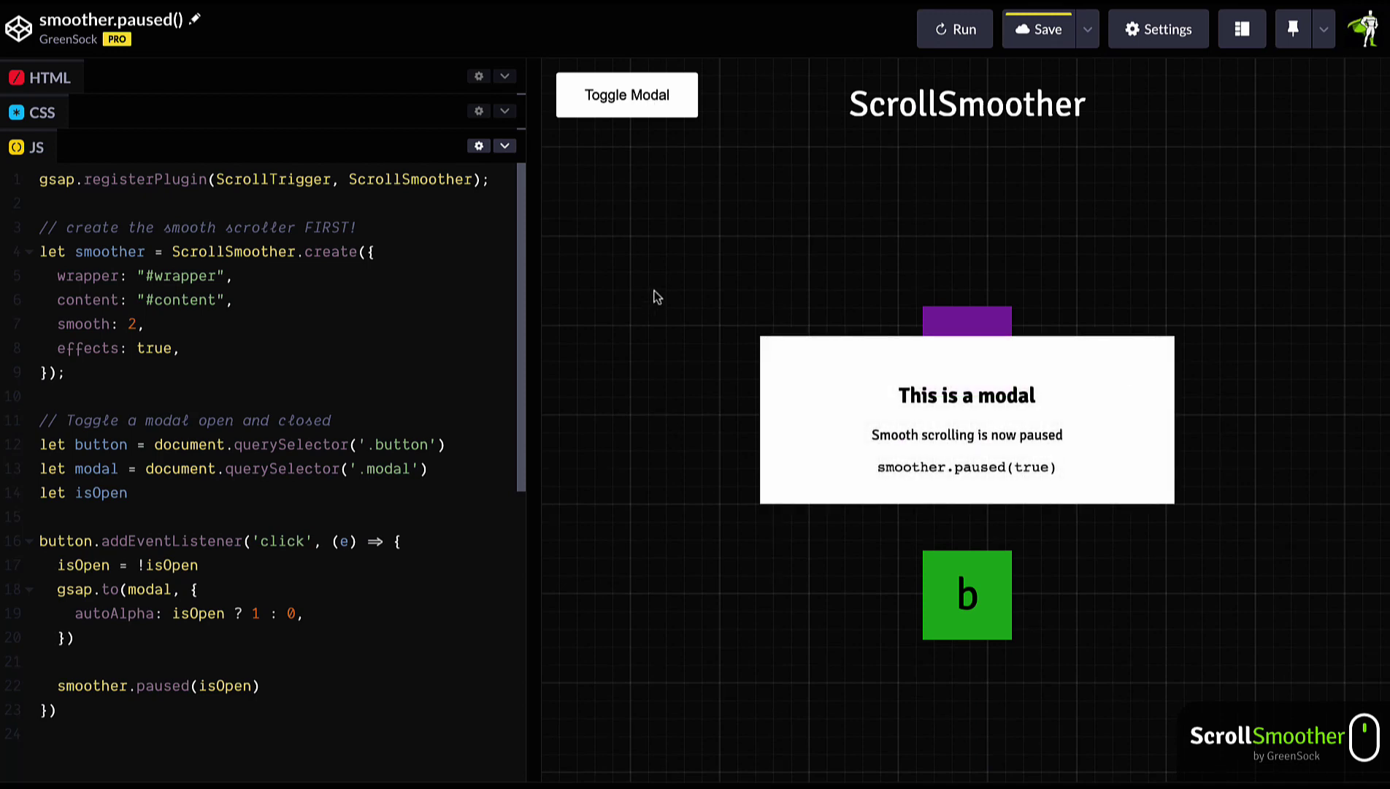
{"action": "left_click", "coordinate": [674, 109]}
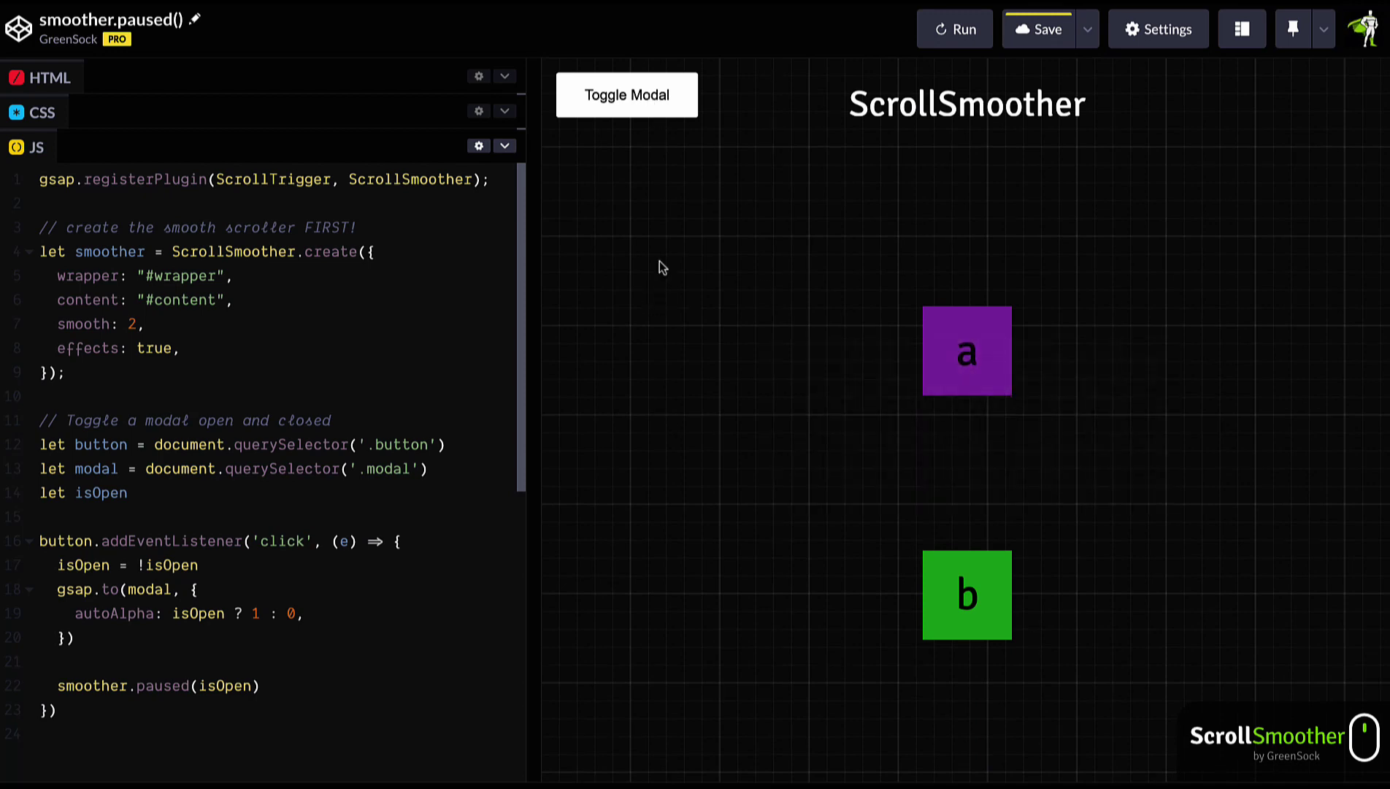
{"action": "scroll", "coordinate": [661, 346], "scroll_direction": "down", "scroll_amount": 5}
{"action": "scroll", "coordinate": [664, 352], "scroll_direction": "up", "scroll_amount": 5}
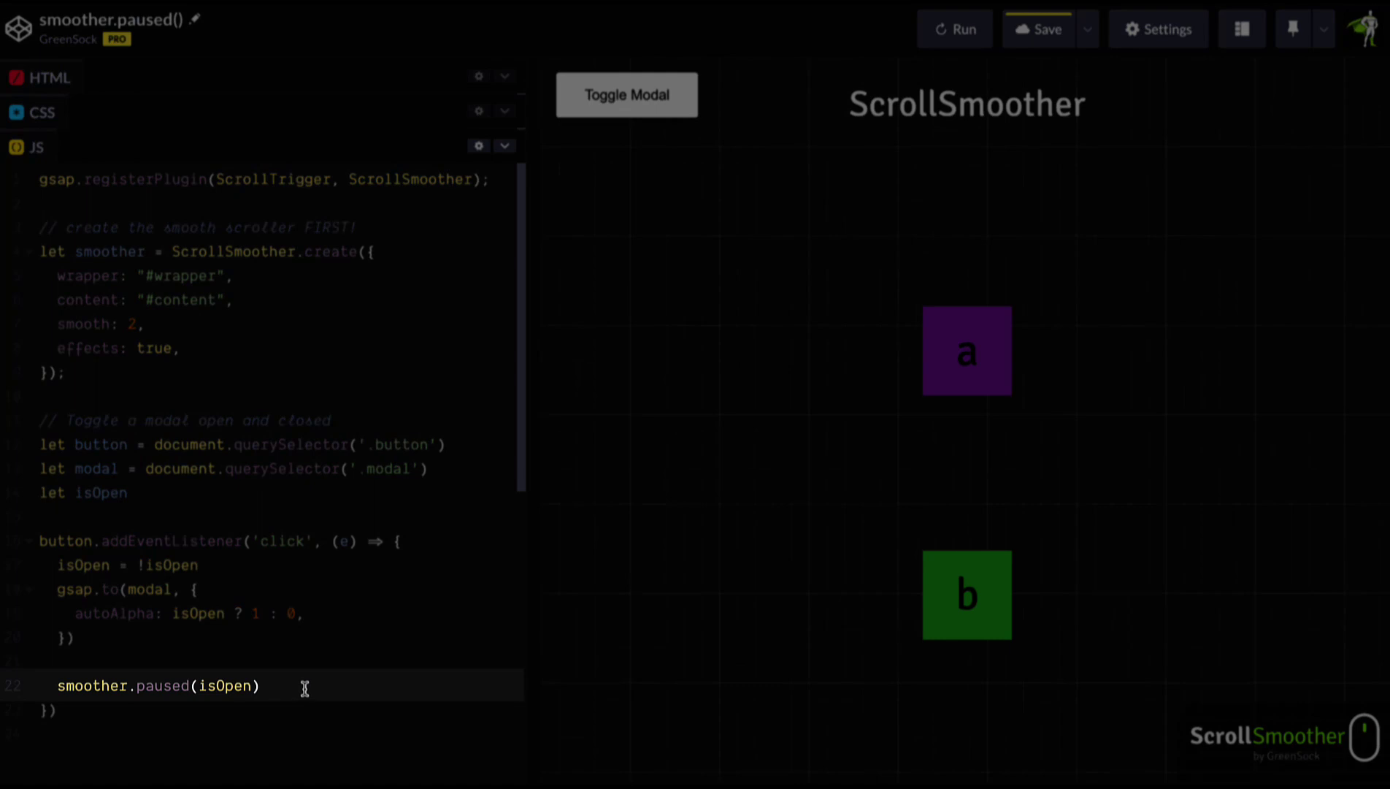
{"action": "left_click", "coordinate": [221, 565]}
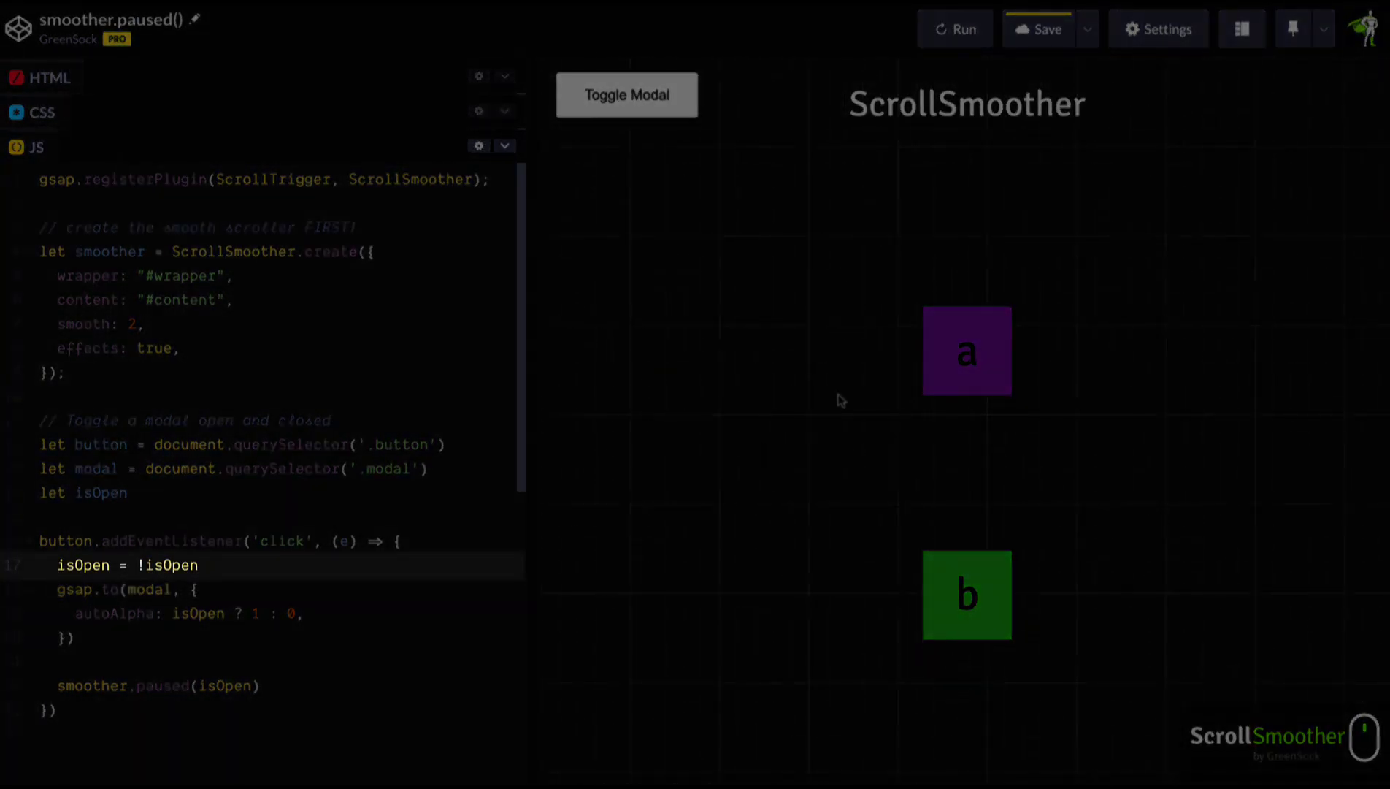
{"action": "scroll", "coordinate": [772, 272], "scroll_direction": "down", "scroll_amount": 2}
{"action": "left_click", "coordinate": [649, 104]}
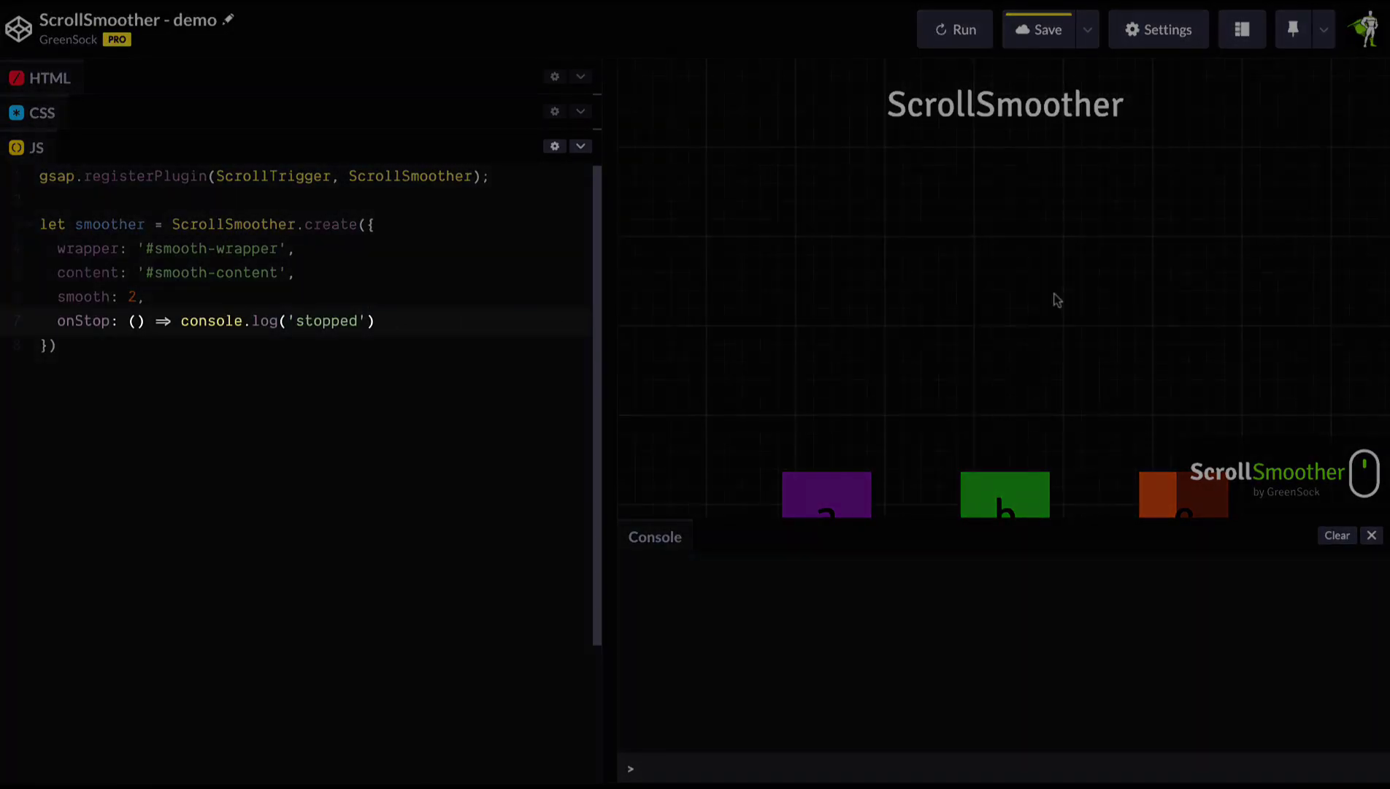
{"action": "scroll", "coordinate": [1189, 261], "scroll_direction": "down", "scroll_amount": 3}
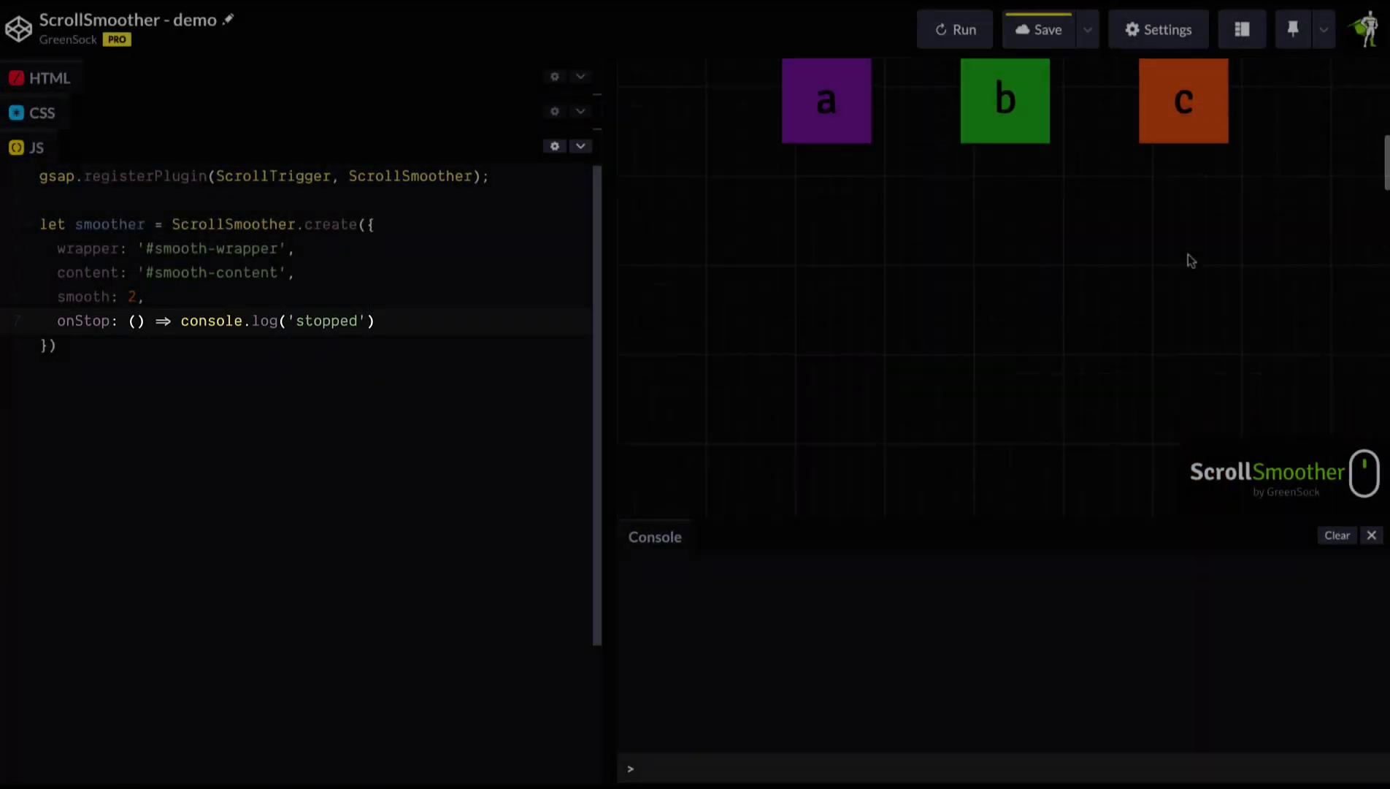
{"action": "scroll", "coordinate": [1189, 262], "scroll_direction": "up", "scroll_amount": 2}
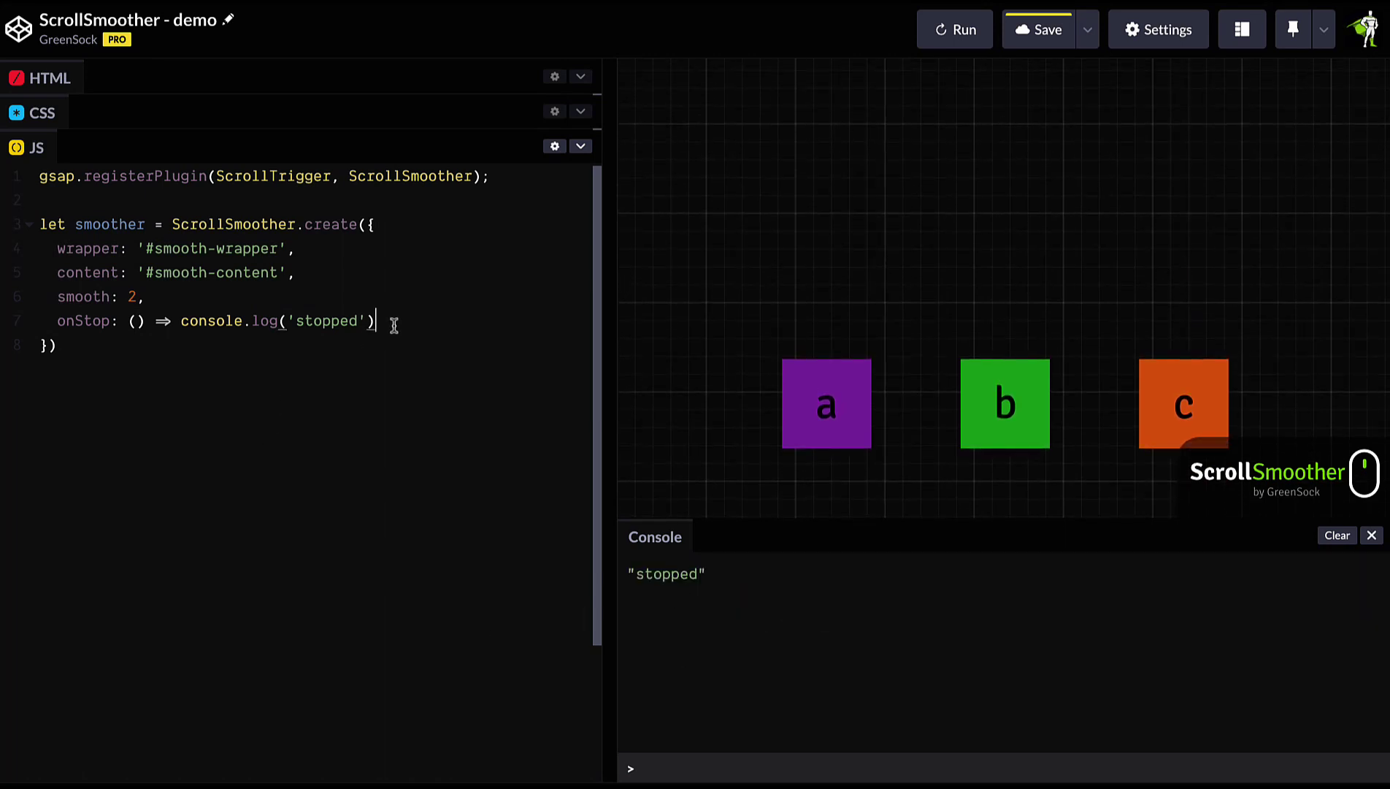
Rename onStop to onUpdate with a braced body and select 'stopped' for replacement.
{"action": "double_click", "coordinate": [87, 322]}
{"action": "type", "text": "onUpdate"}
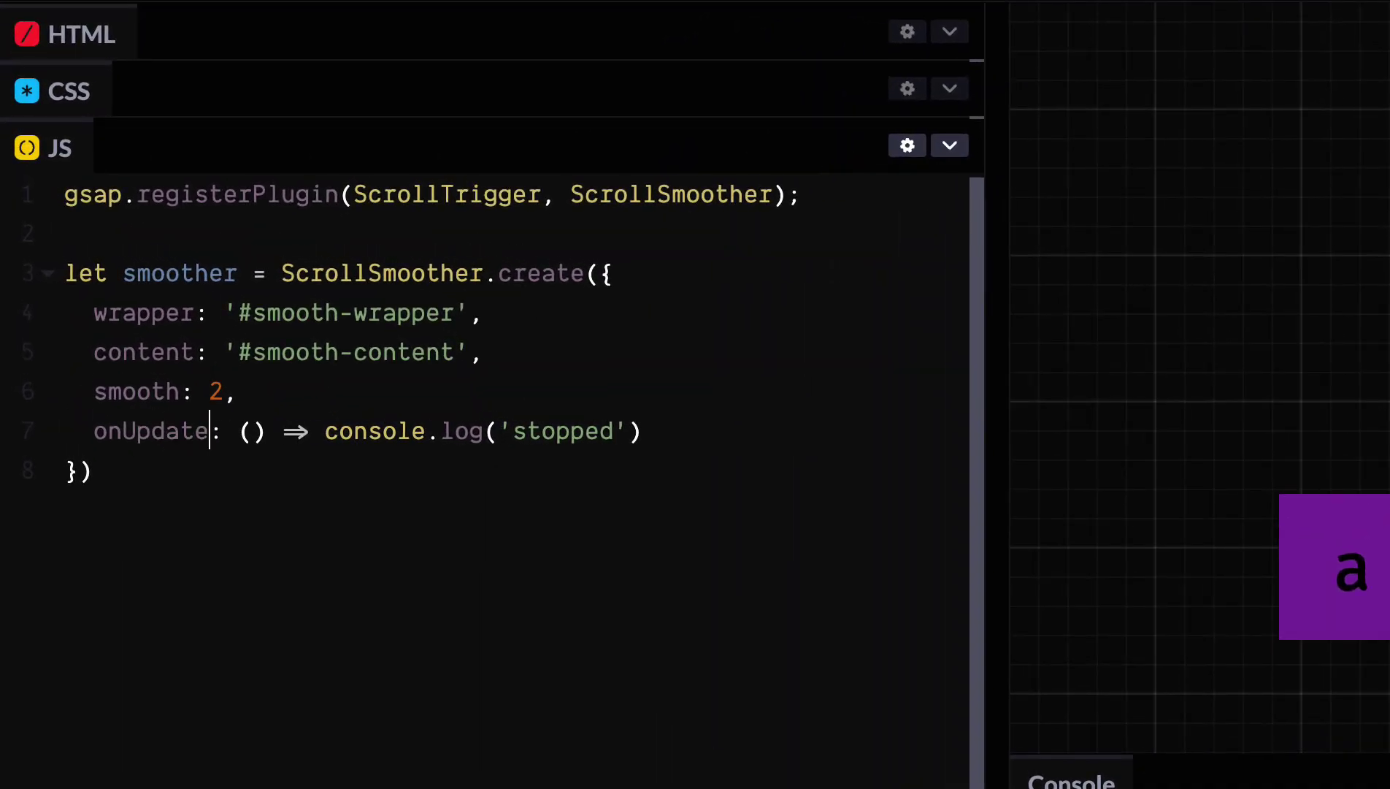
{"action": "left_click", "coordinate": [323, 430]}
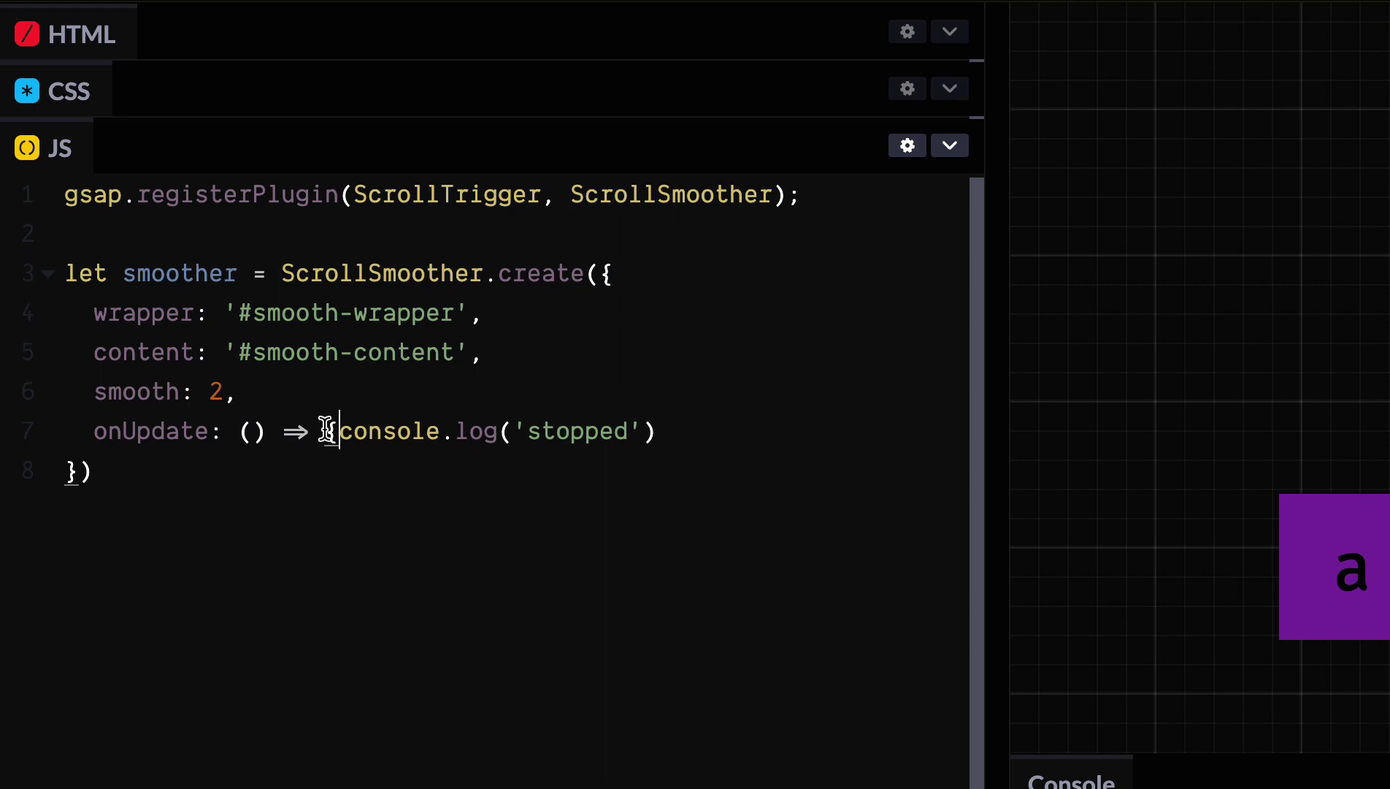
{"action": "type", "text": "{"}
{"action": "key", "text": "Return"}
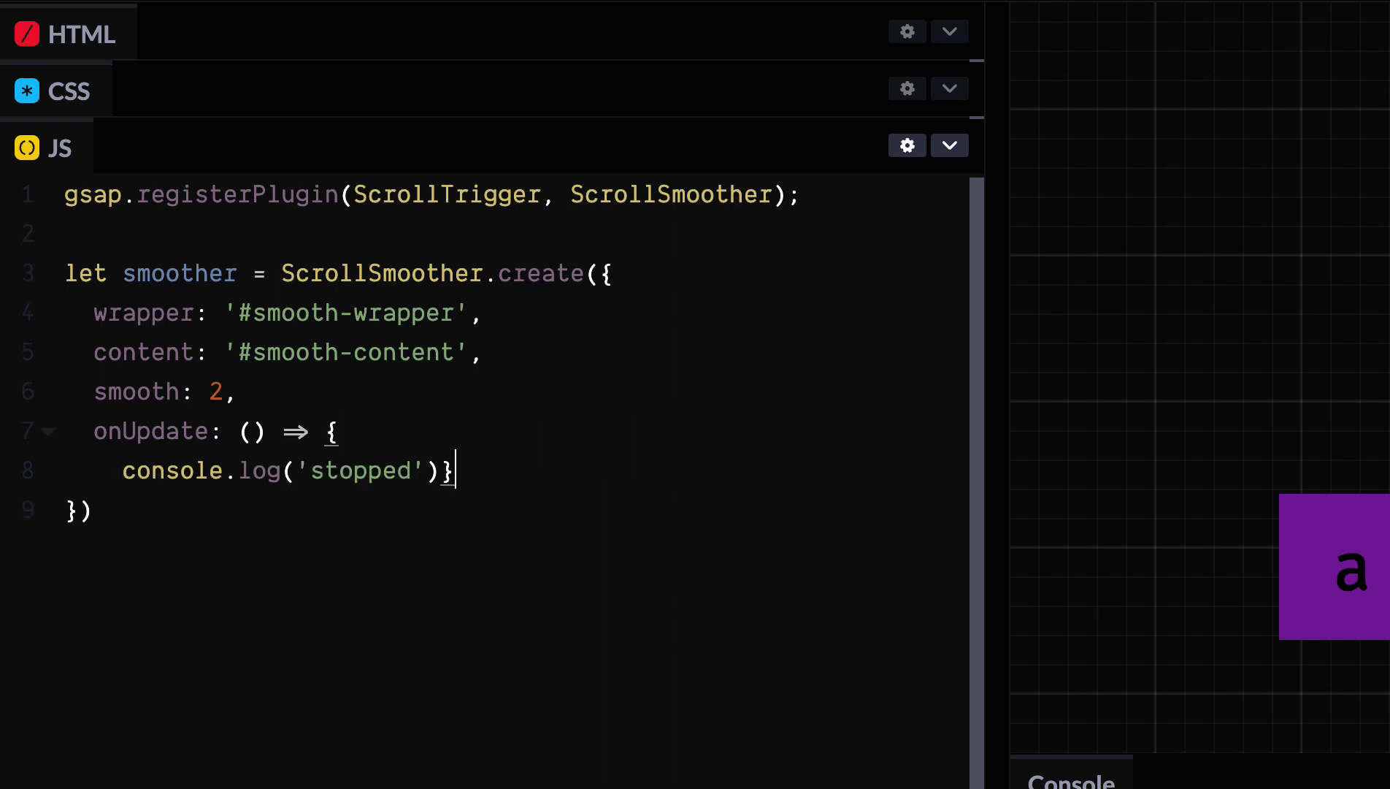
{"action": "type", "text": "s"}
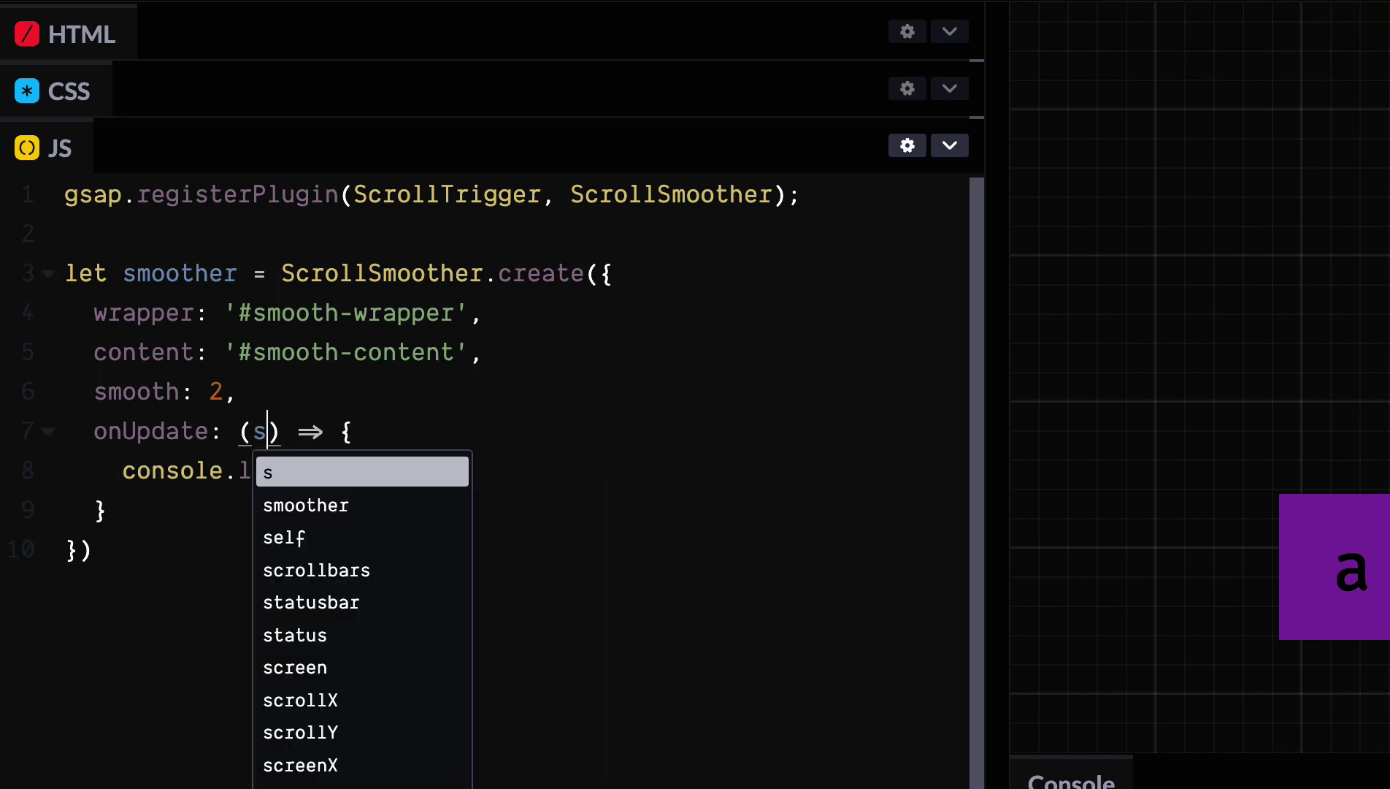
{"action": "type", "text": "elf"}
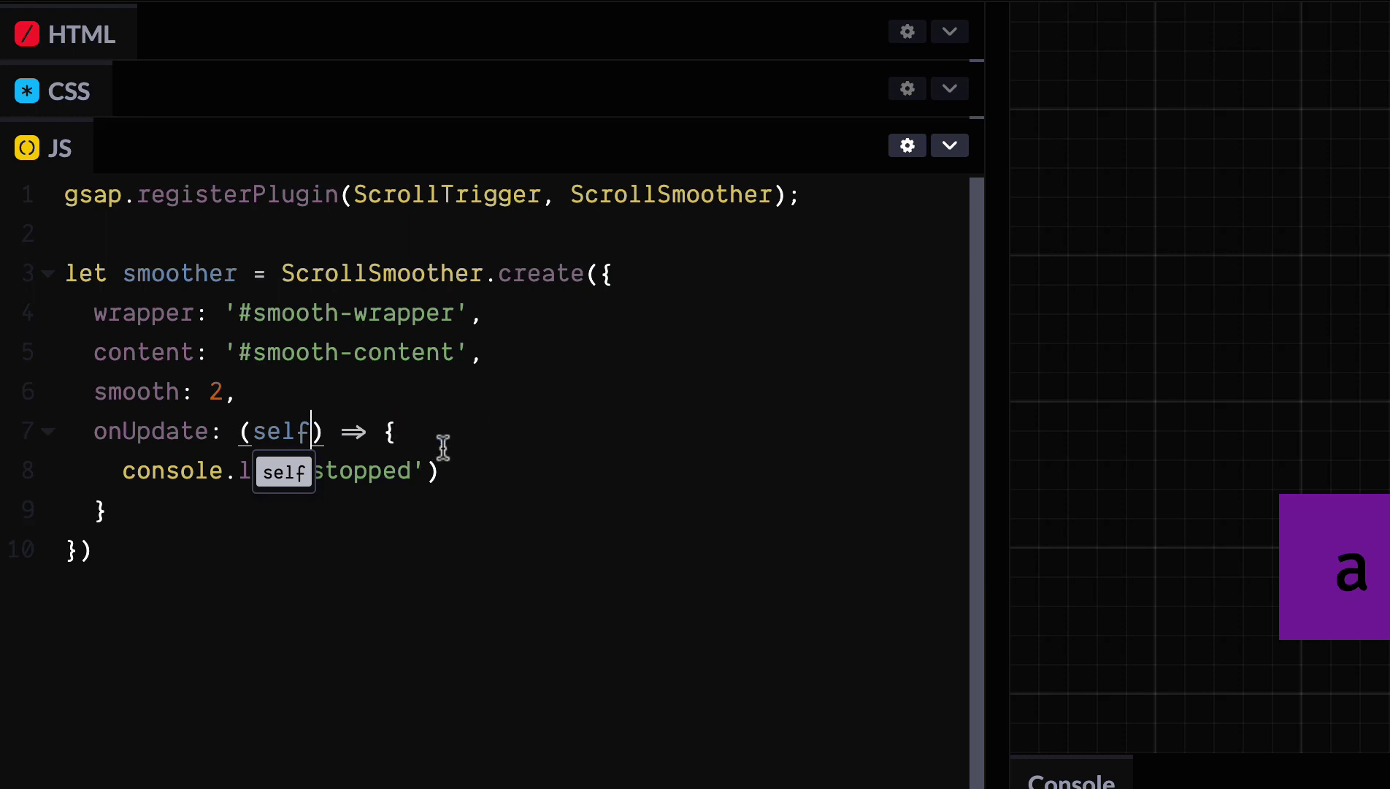
{"action": "left_click_drag", "start_coordinate": [428, 470], "coordinate": [322, 474]}
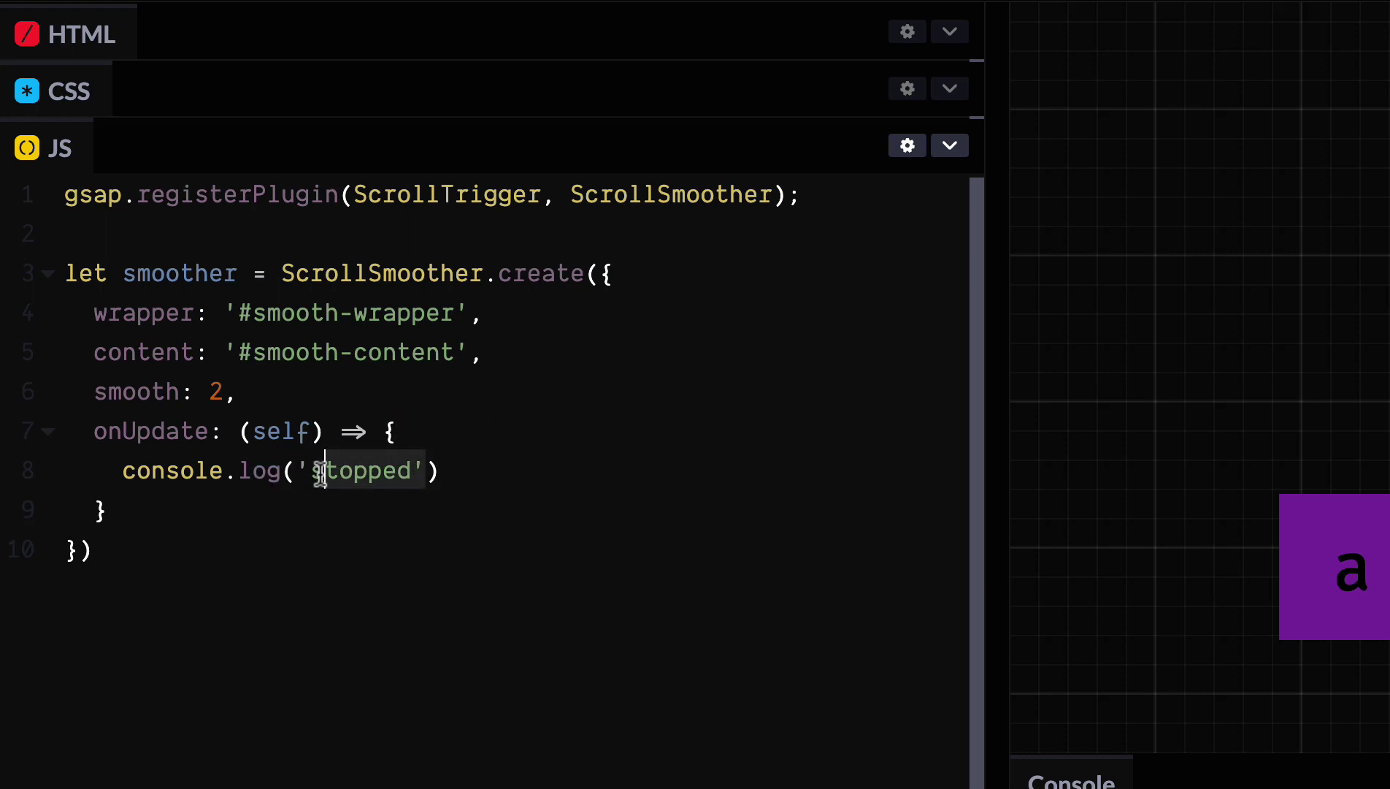
{"action": "double_click", "coordinate": [344, 476]}
{"action": "type", "text": "velocity', "}
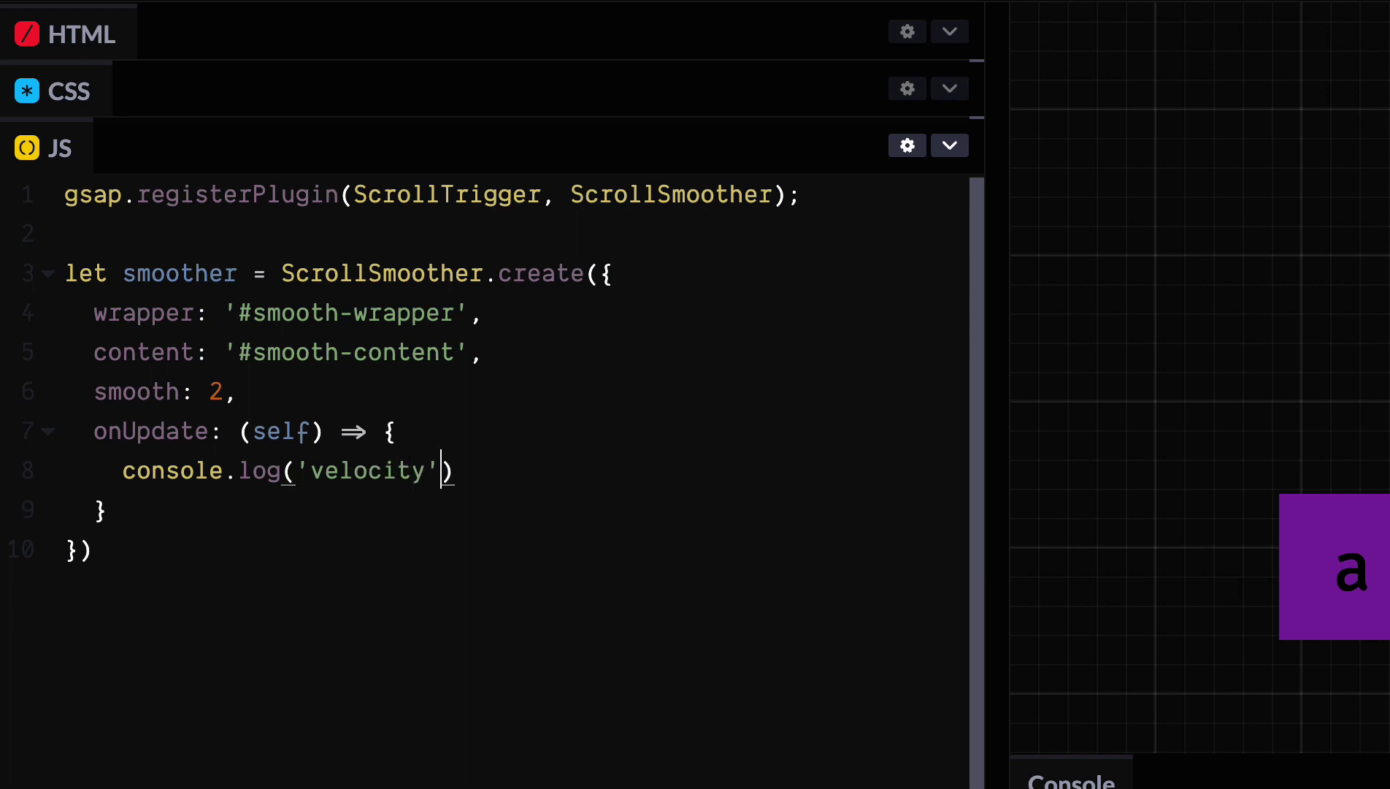
{"action": "type", "text": "s"}
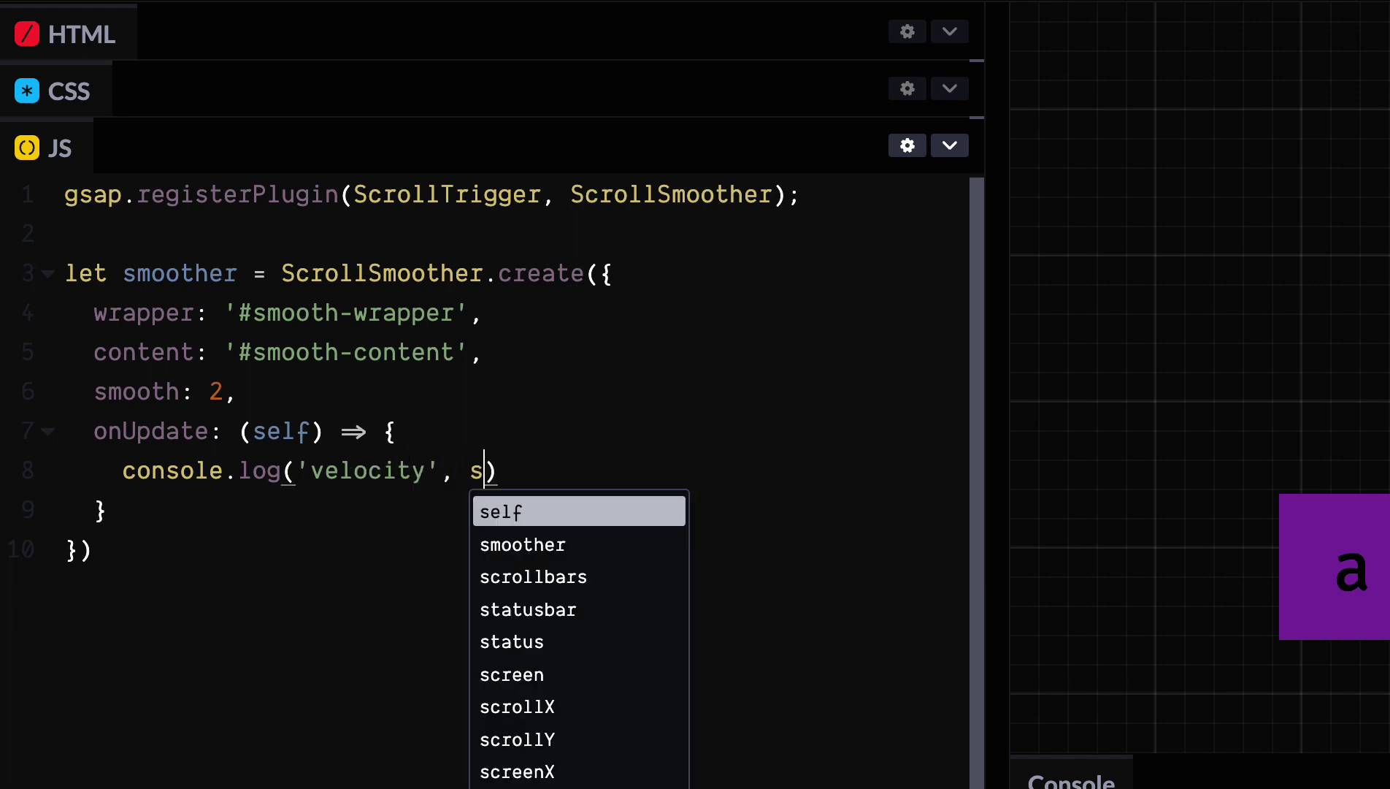
{"action": "type", "text": "elf.get"}
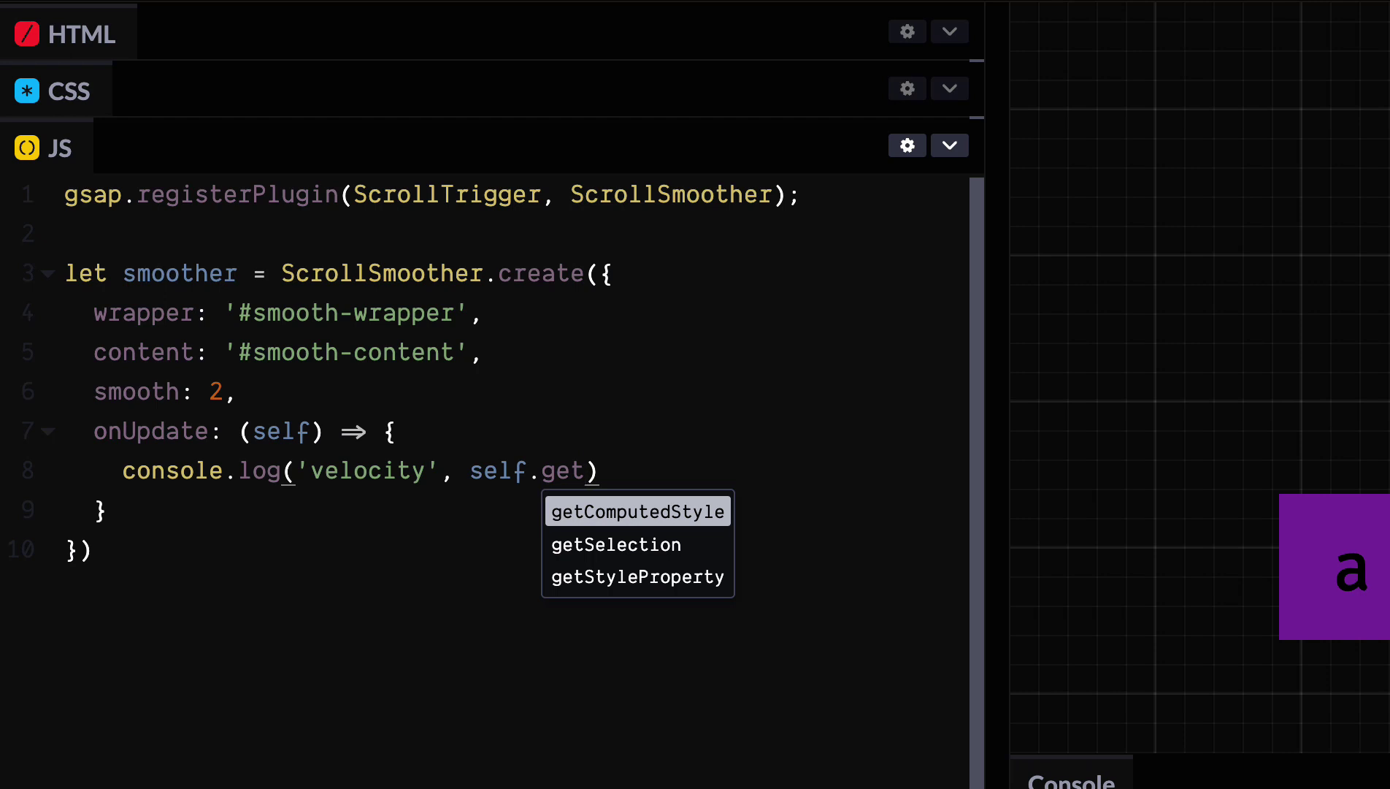
{"action": "type", "text": "Velocity("}
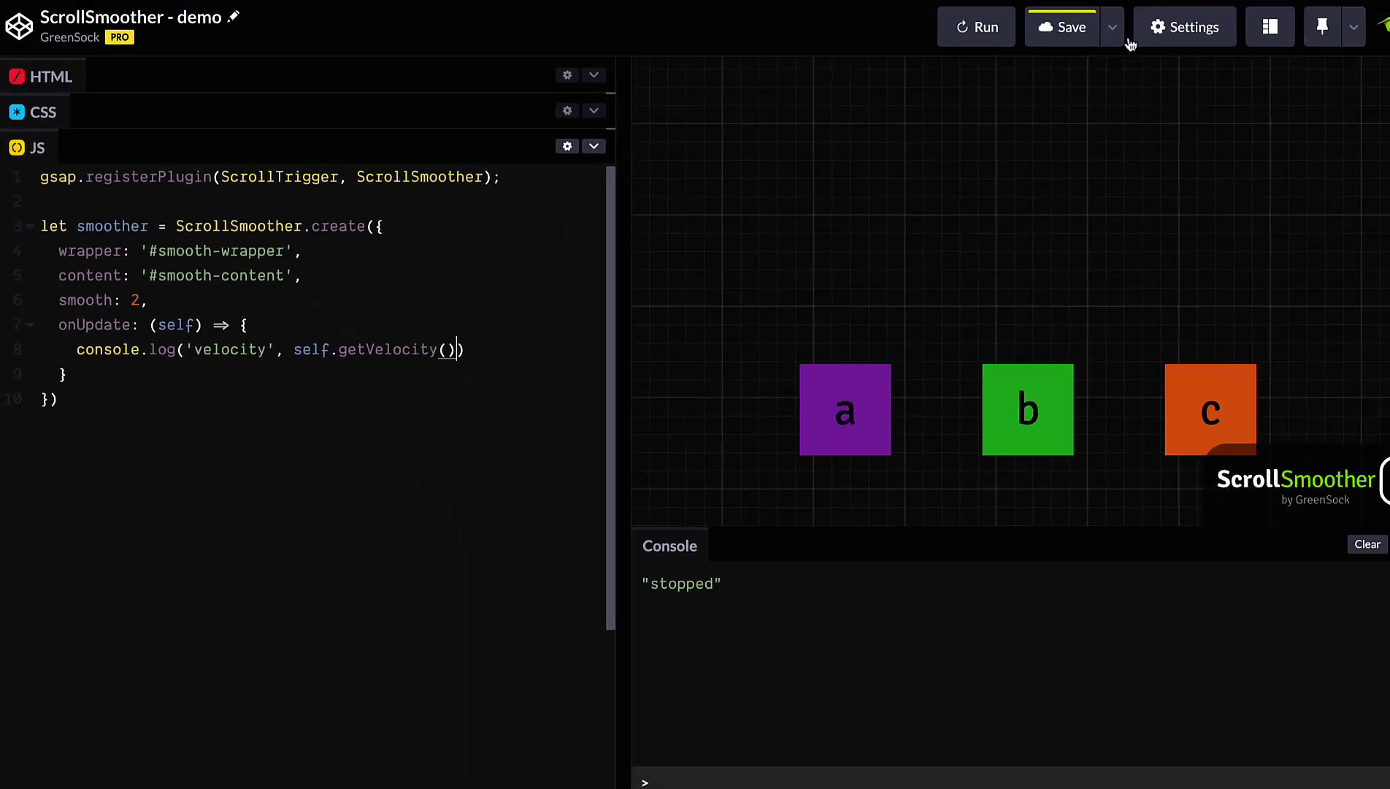
Rerun the pen and watch positive and negative velocity values log while scrolling.
{"action": "left_click", "coordinate": [947, 44]}
{"action": "scroll", "coordinate": [1142, 244], "scroll_direction": "down", "scroll_amount": 5}
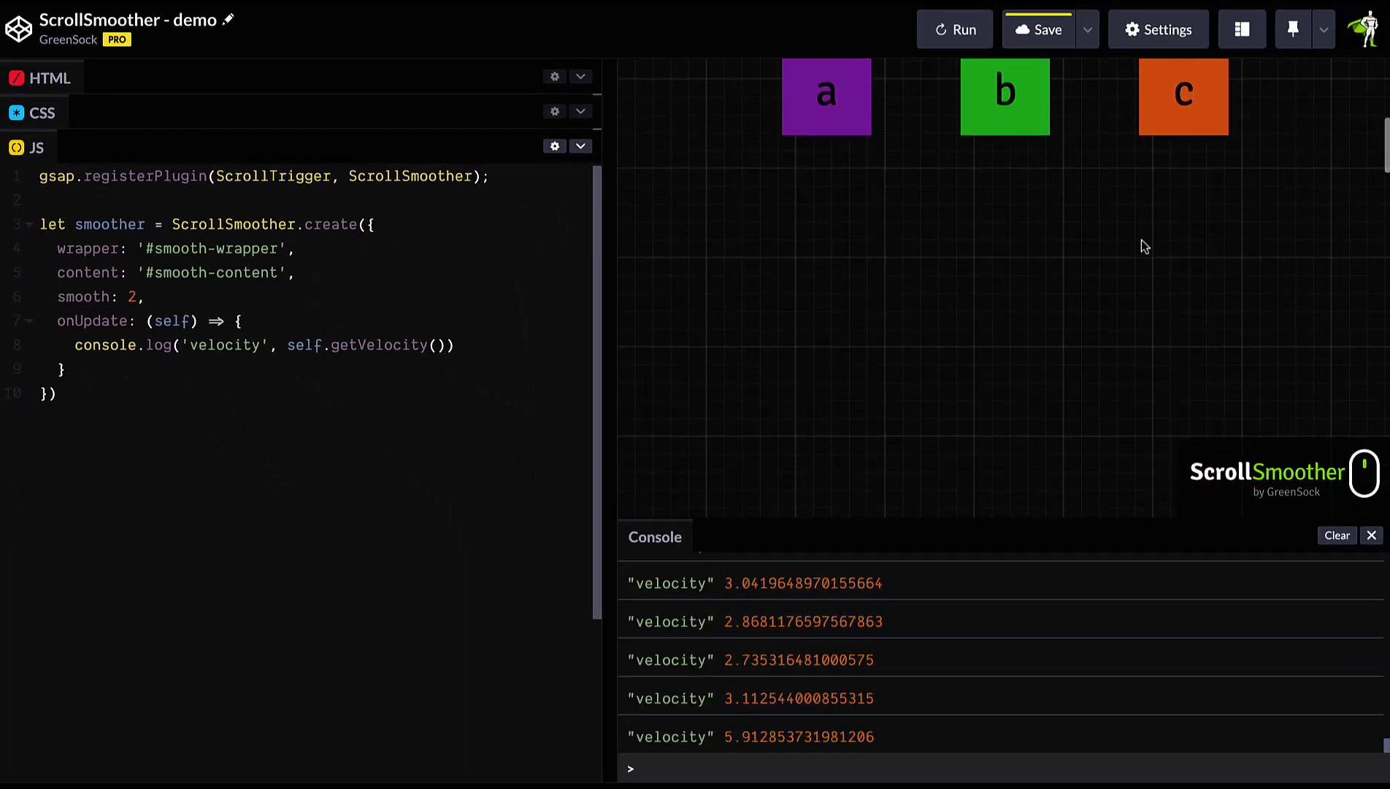
{"action": "scroll", "coordinate": [1142, 246], "scroll_direction": "up", "scroll_amount": 5}
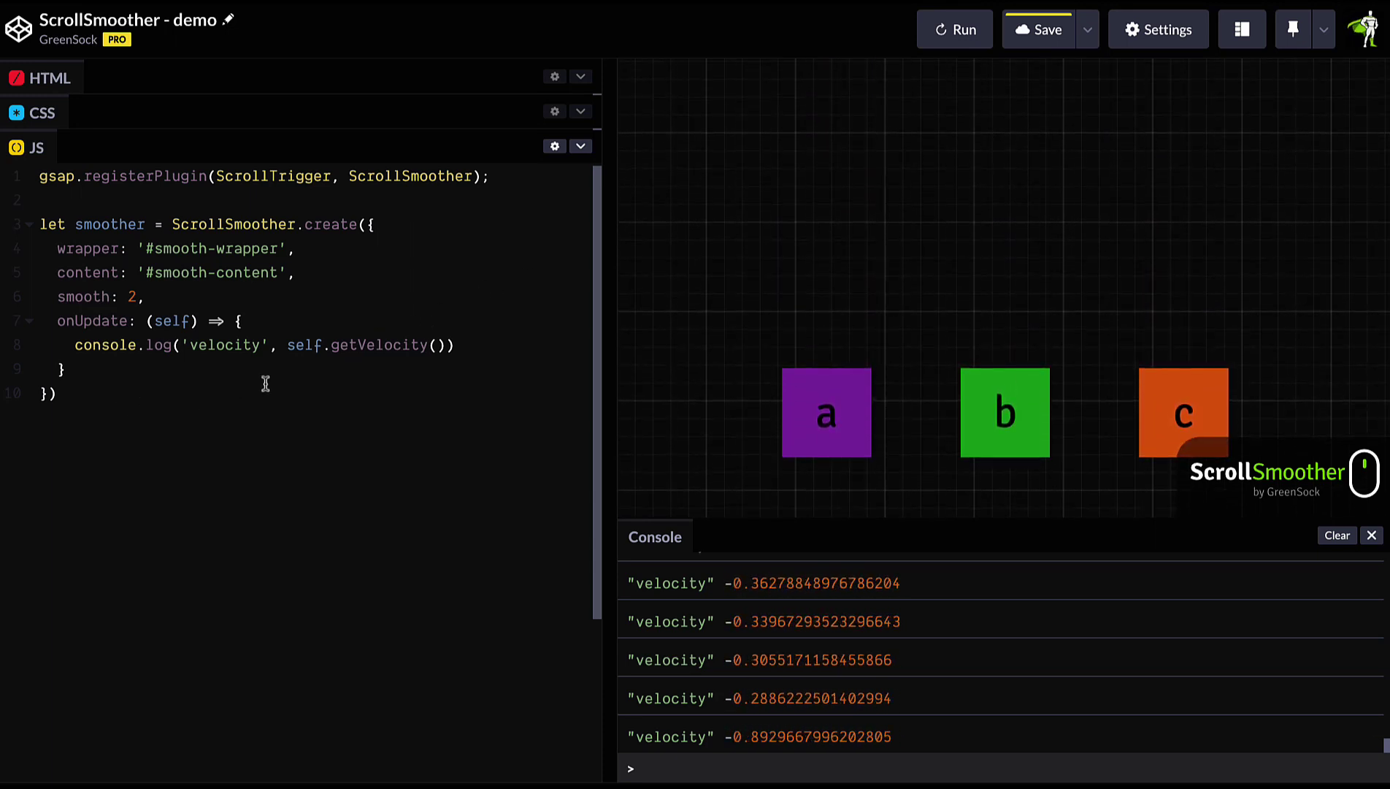
{"action": "left_click", "coordinate": [514, 175]}
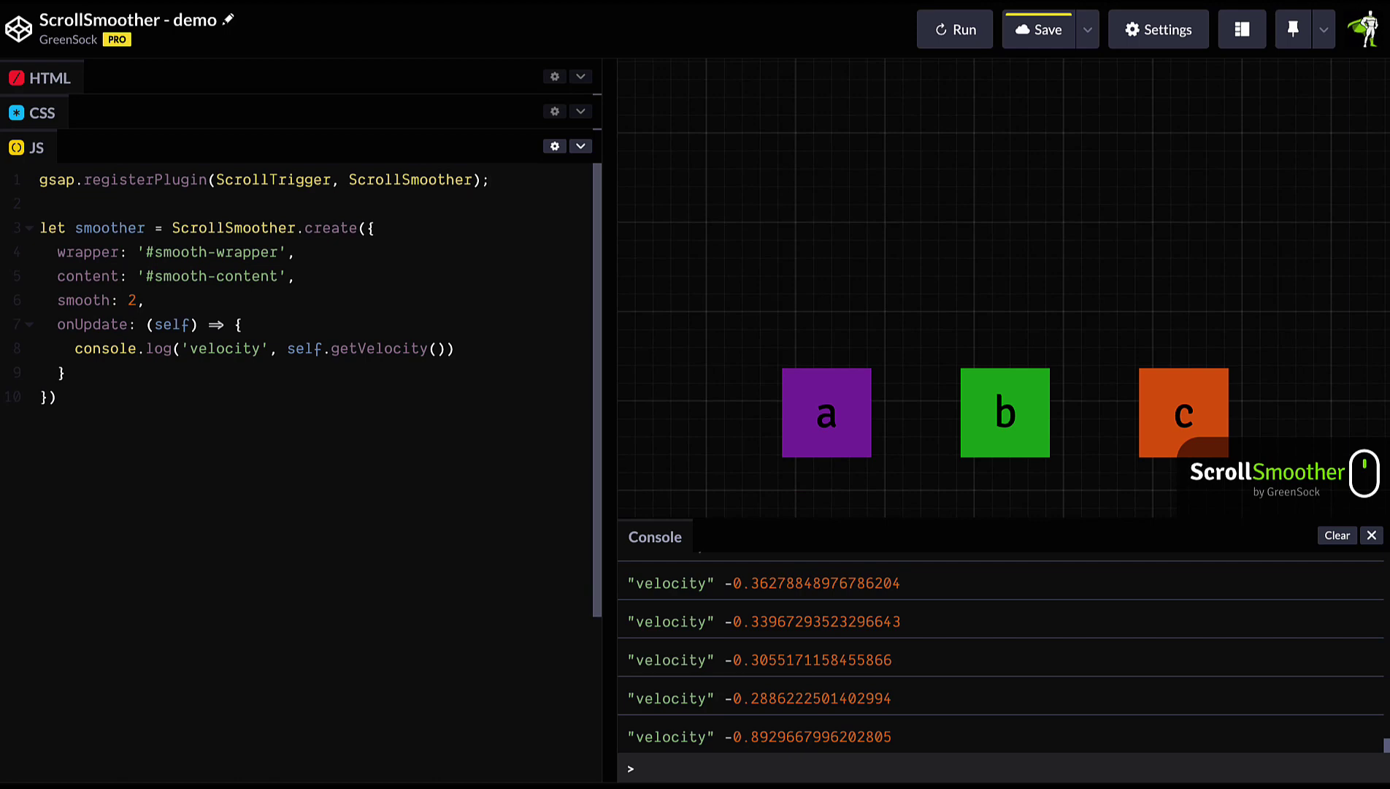
Define a box-b rotation setter and a -360 to 360 clamp, then select line 11's console.log.
{"action": "key", "text": "Return"}
{"action": "key", "text": "Return"}
{"action": "type", "text": "le"}
{"action": "type", "text": "t "}
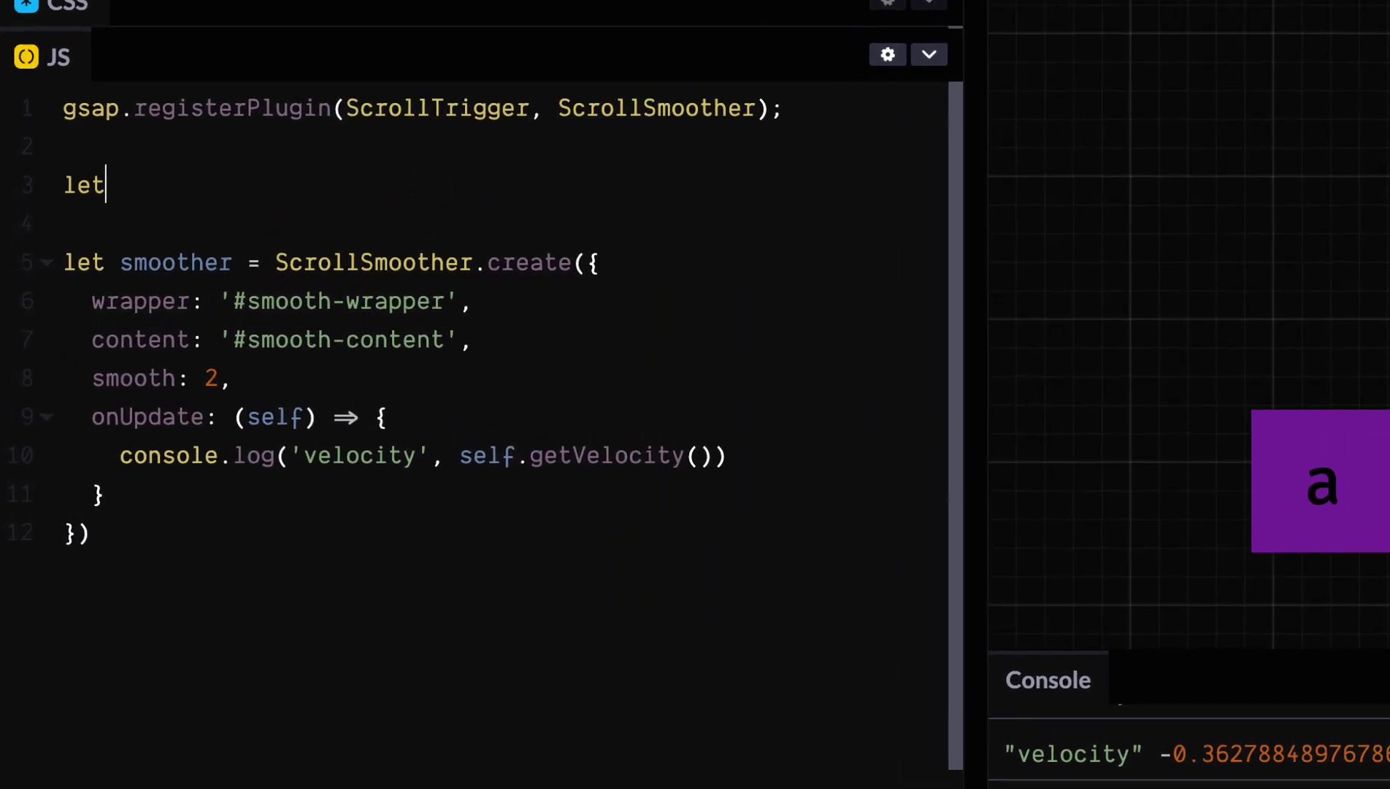
{"action": "type", "text": "rotate"}
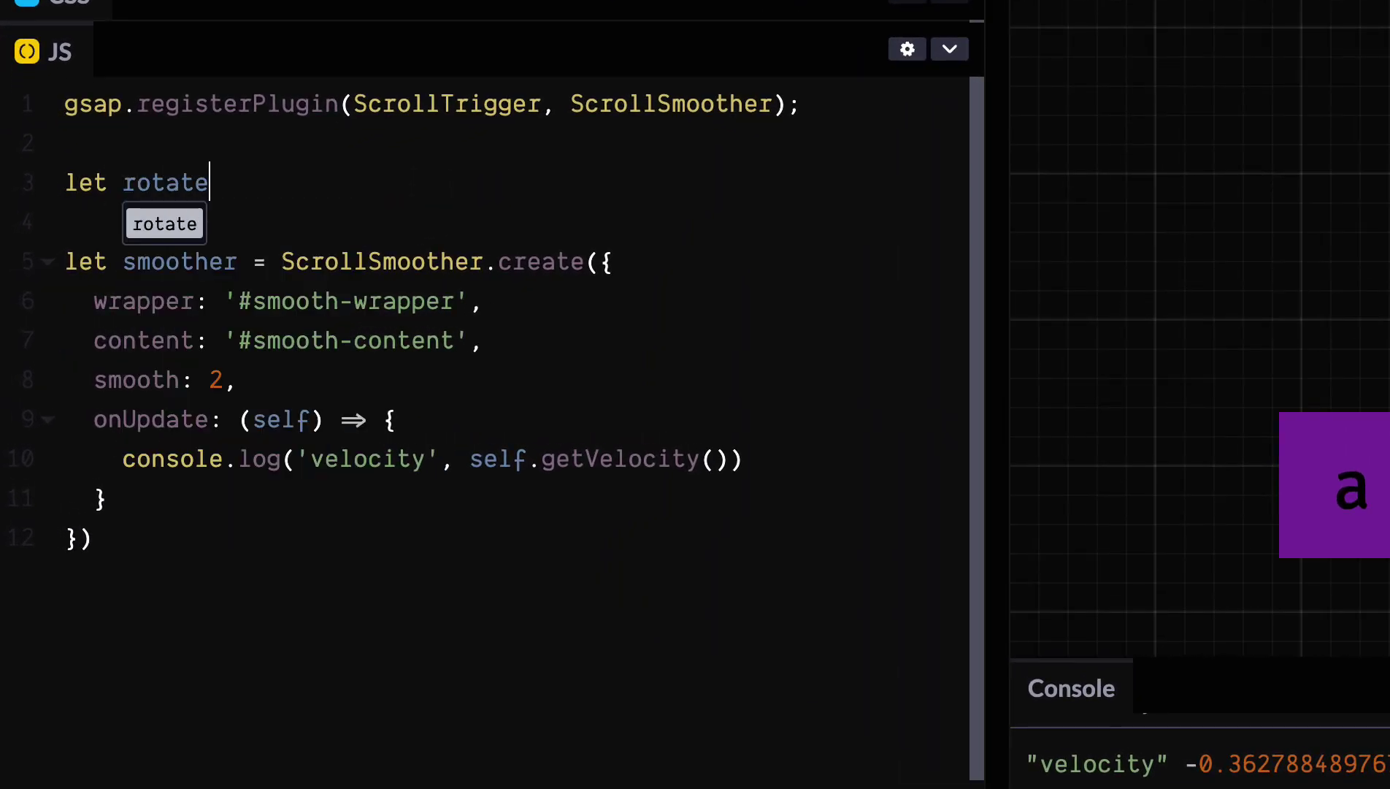
{"action": "type", "text": "Setter "}
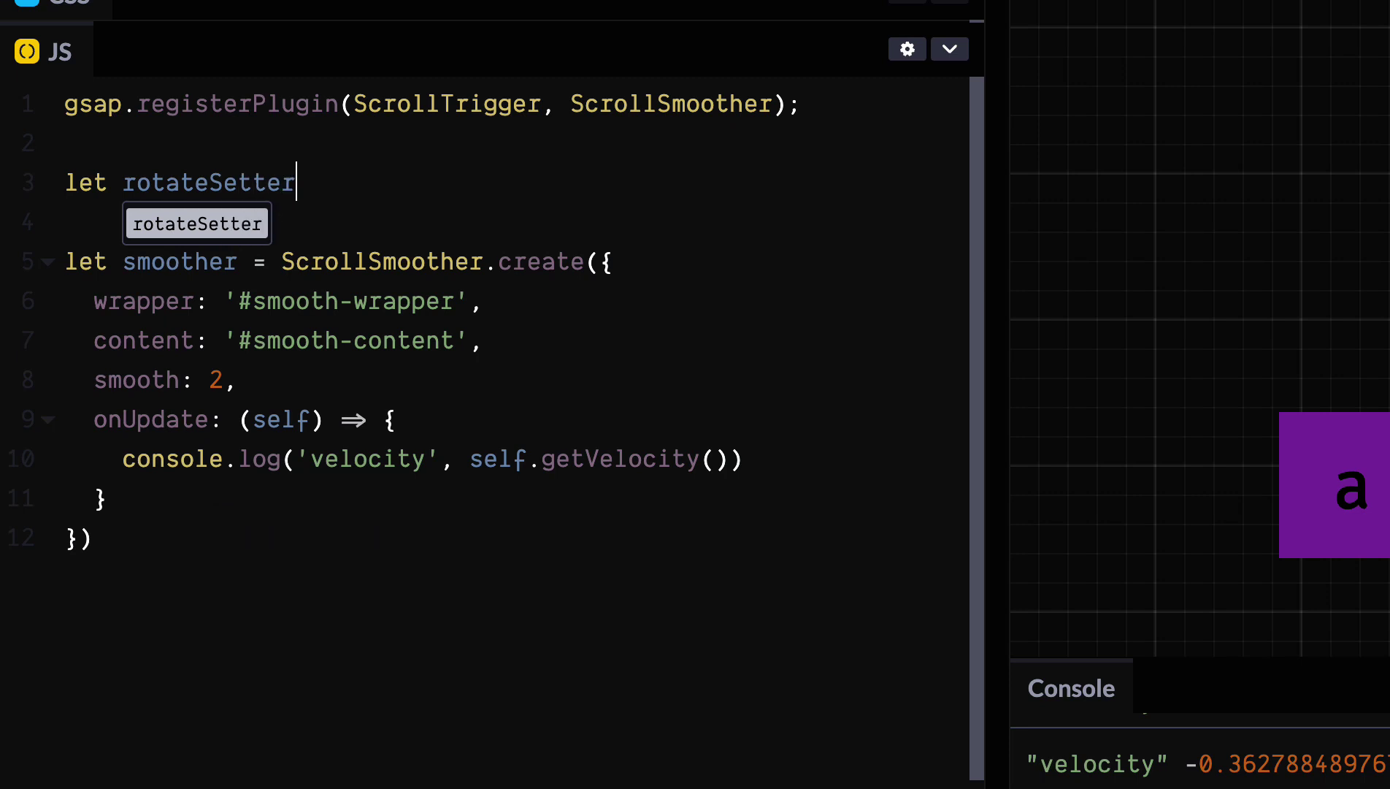
{"action": "type", "text": "= gsap"}
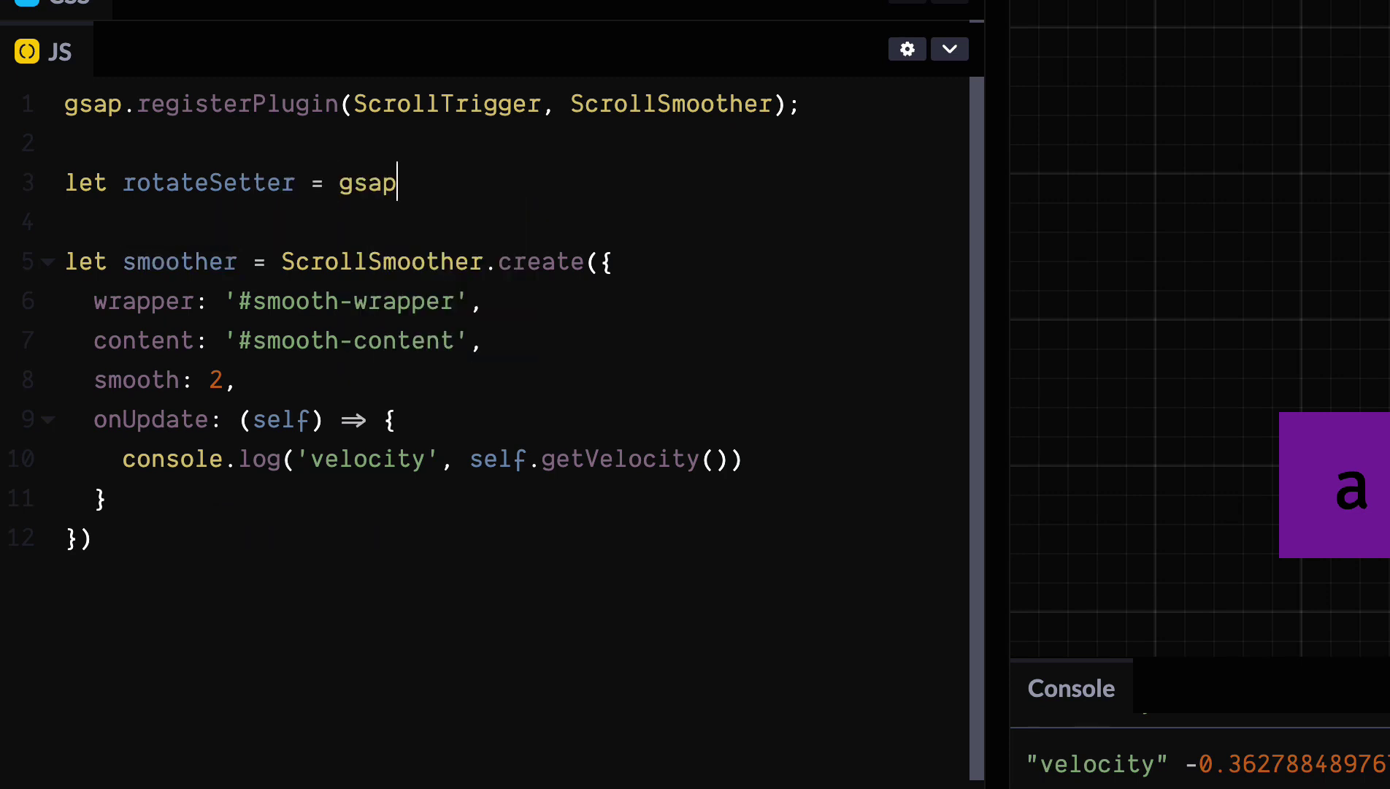
{"action": "type", "text": ".quickTo("}
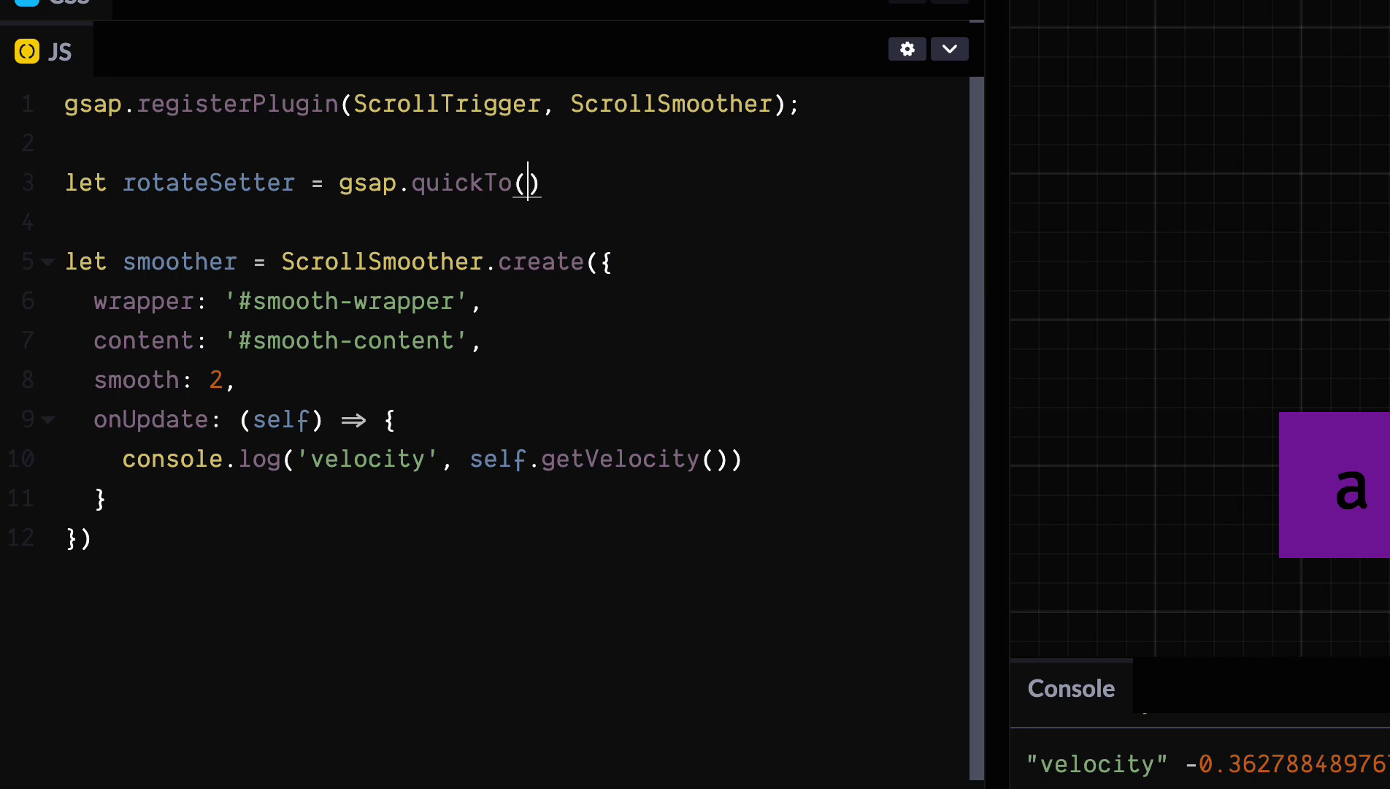
{"action": "type", "text": "'."}
{"action": "type", "text": "box-"}
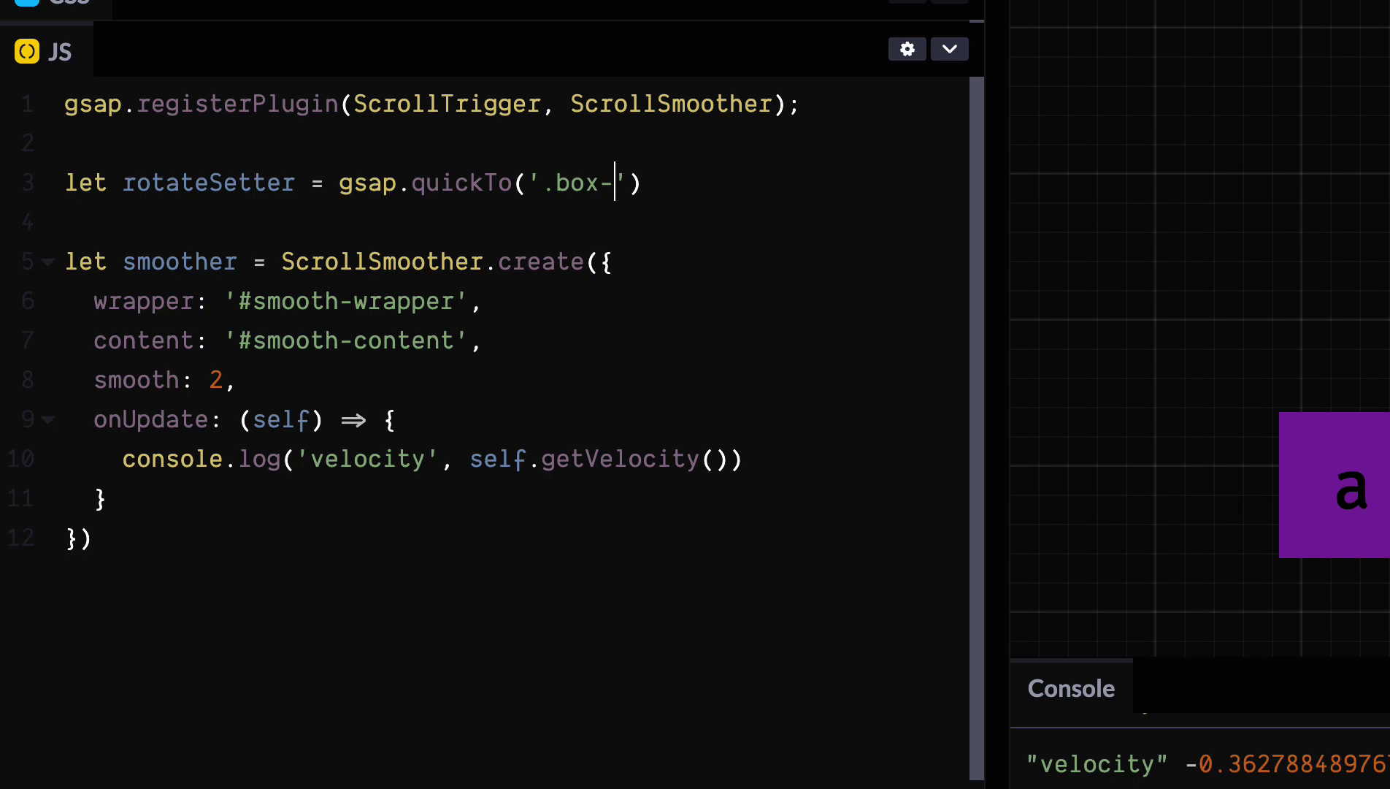
{"action": "type", "text": "b', "}
{"action": "type", "text": "'rot"}
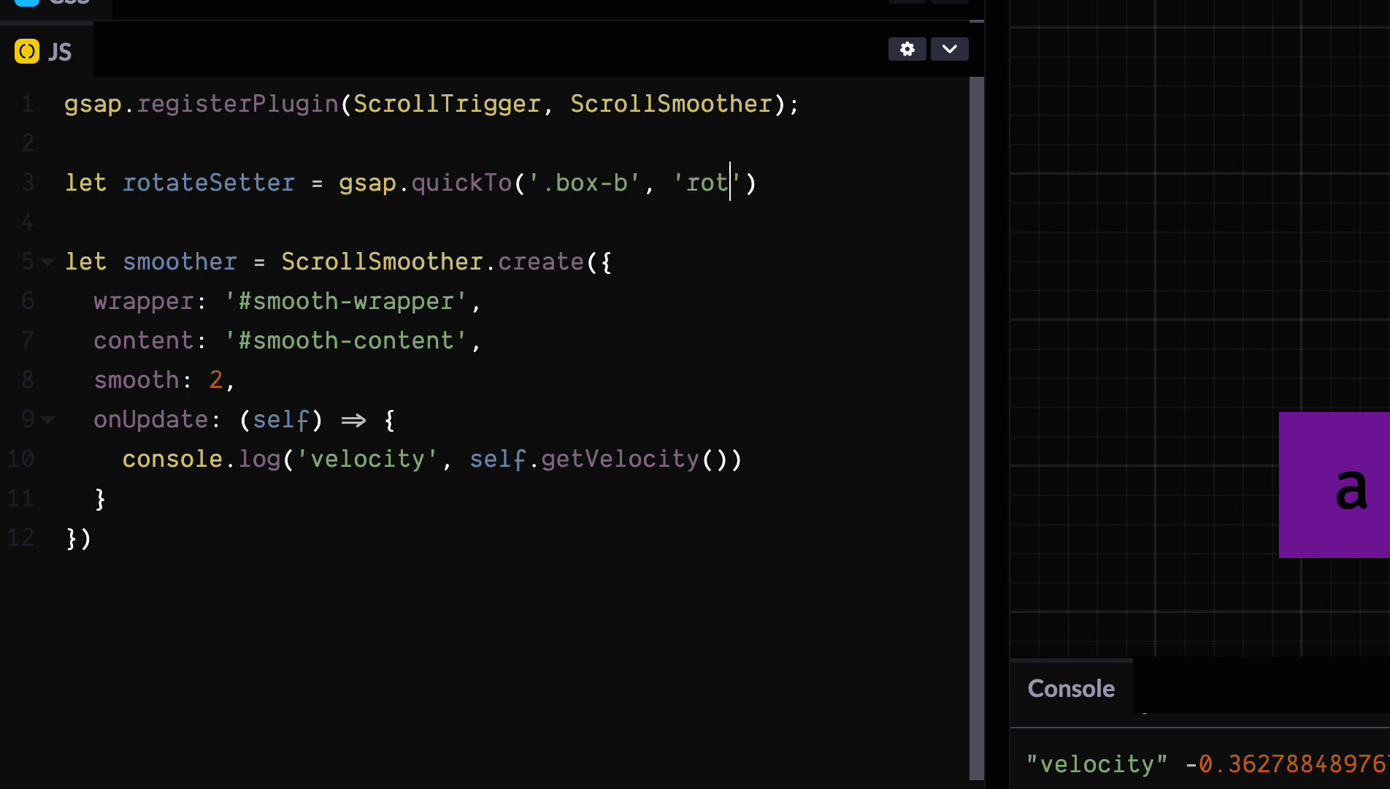
{"action": "type", "text": "ation"}
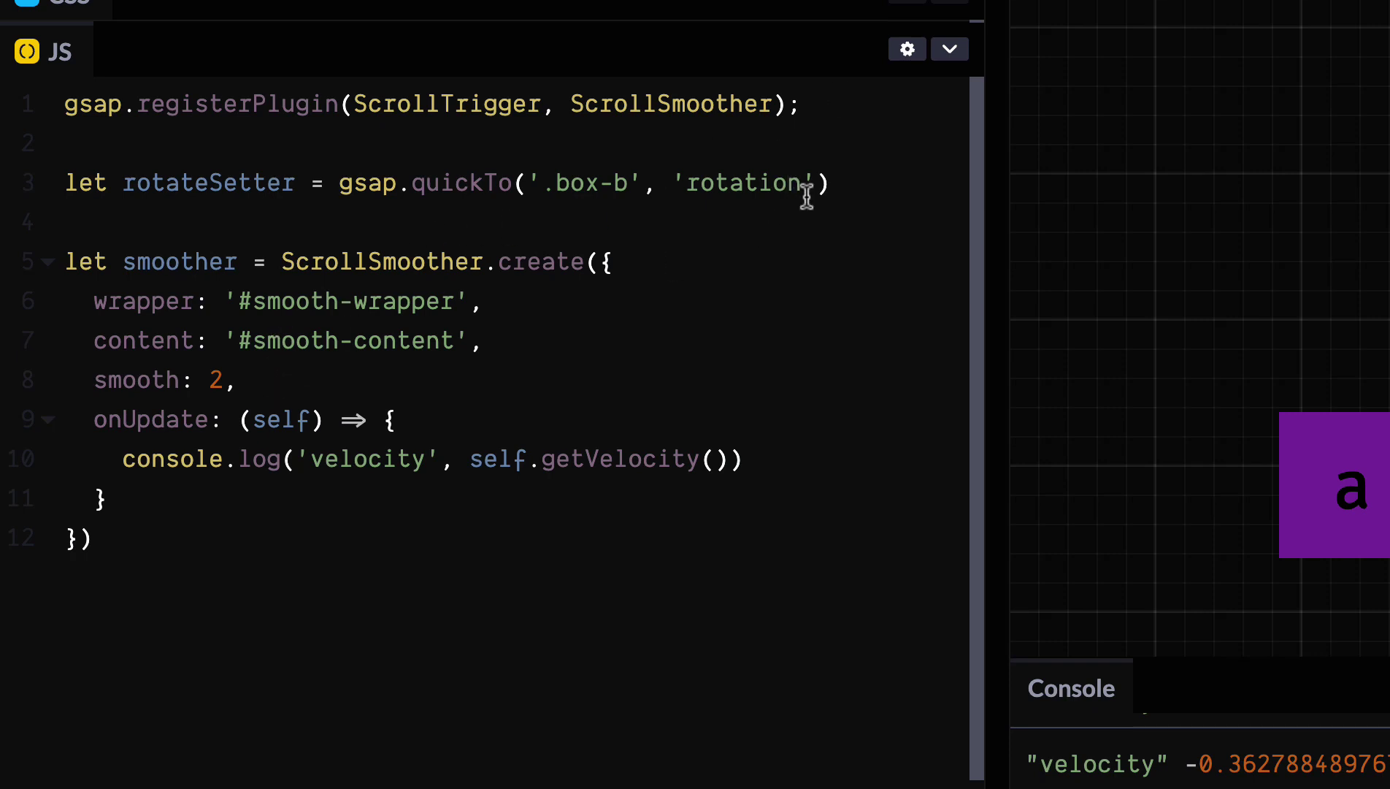
{"action": "left_click", "coordinate": [853, 187]}
{"action": "type", "text": ";"}
{"action": "key", "text": "Return"}
{"action": "type", "text": "le"}
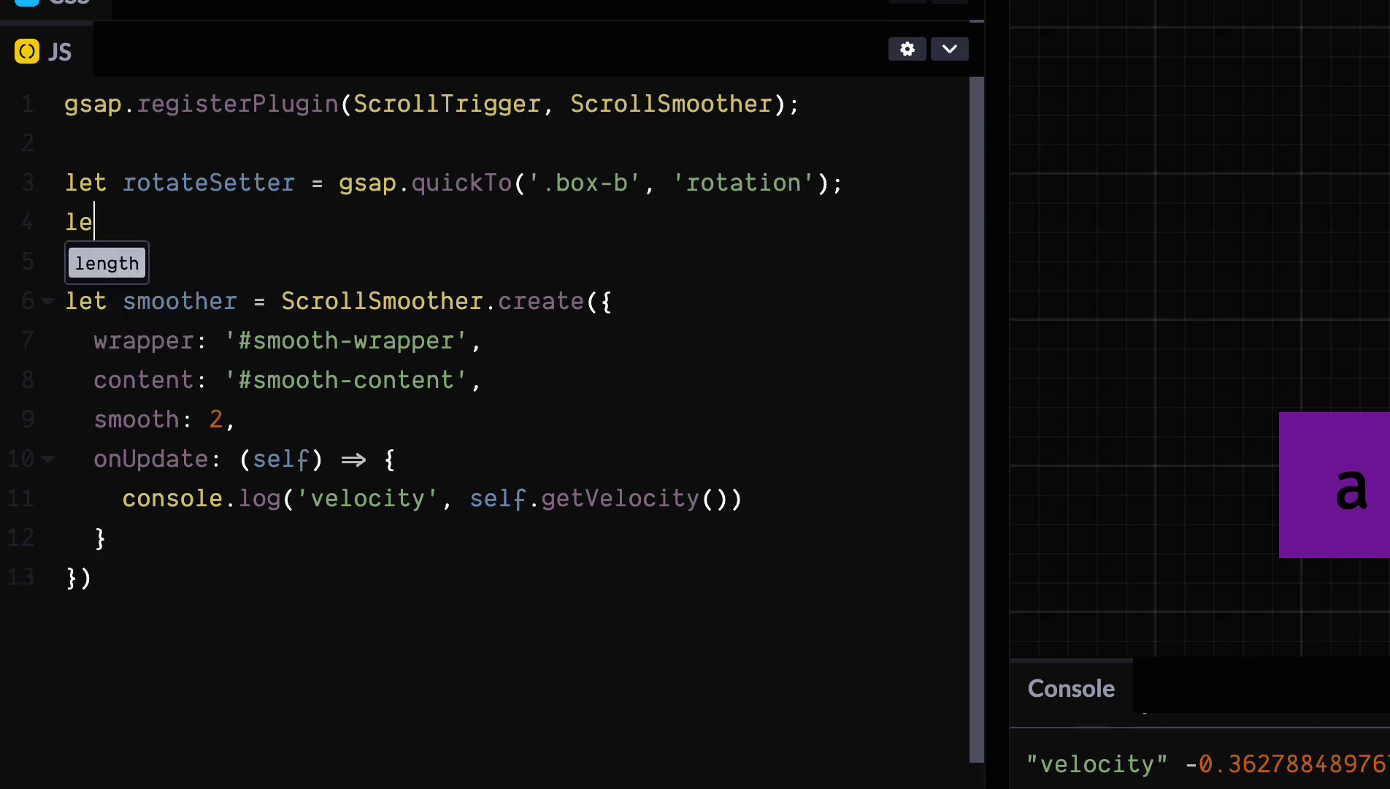
{"action": "type", "text": "t clamp "}
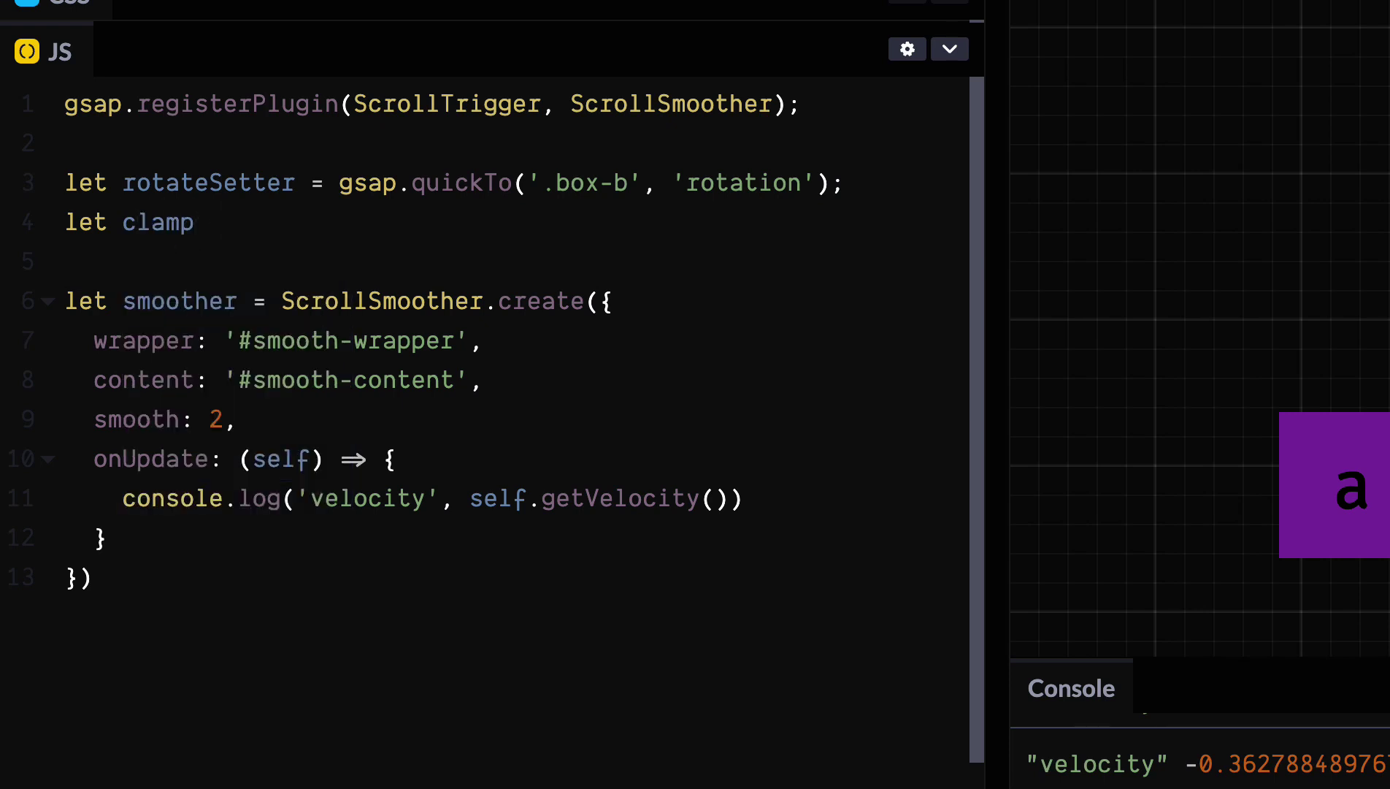
{"action": "type", "text": "= gsap.ut"}
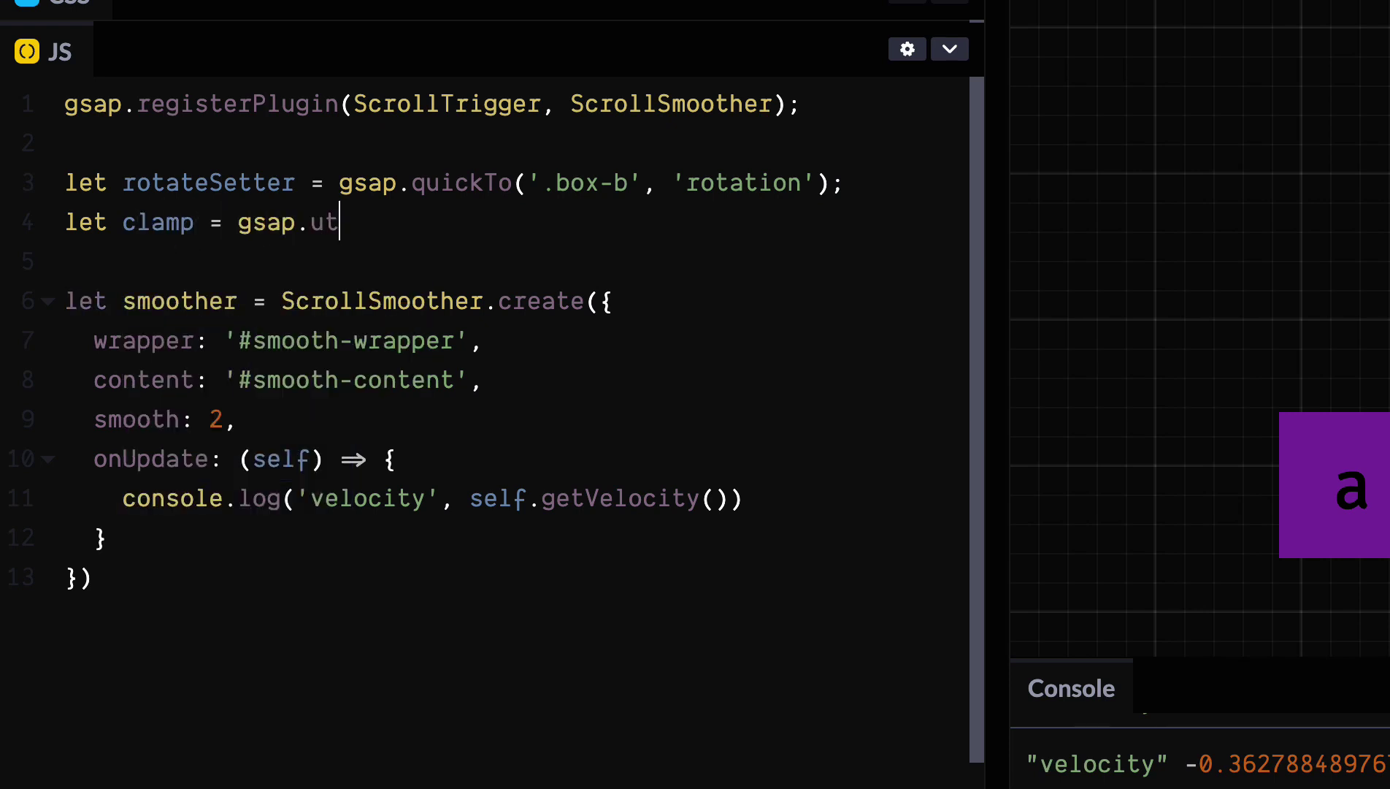
{"action": "type", "text": "ils.clamp("}
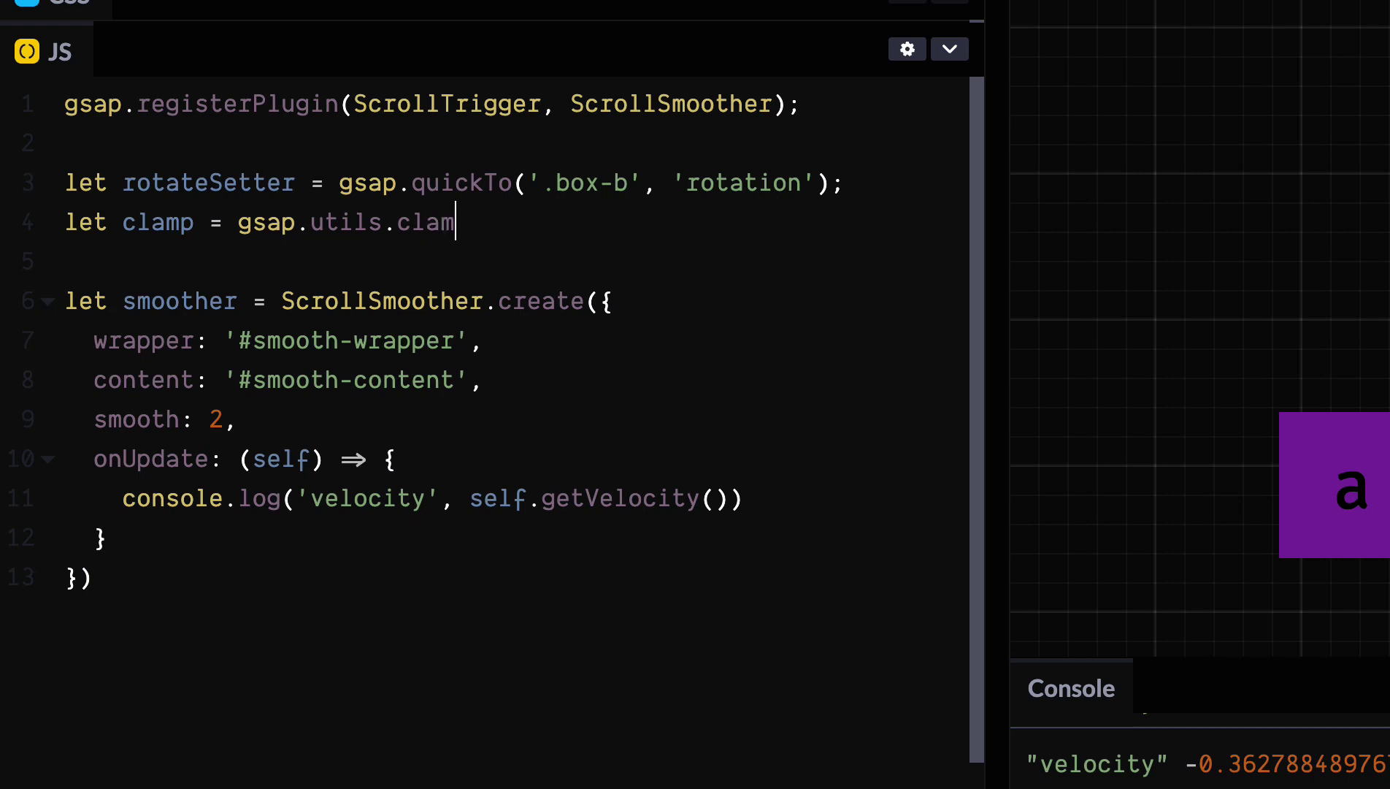
{"action": "type", "text": "-"}
{"action": "type", "text": "360, "}
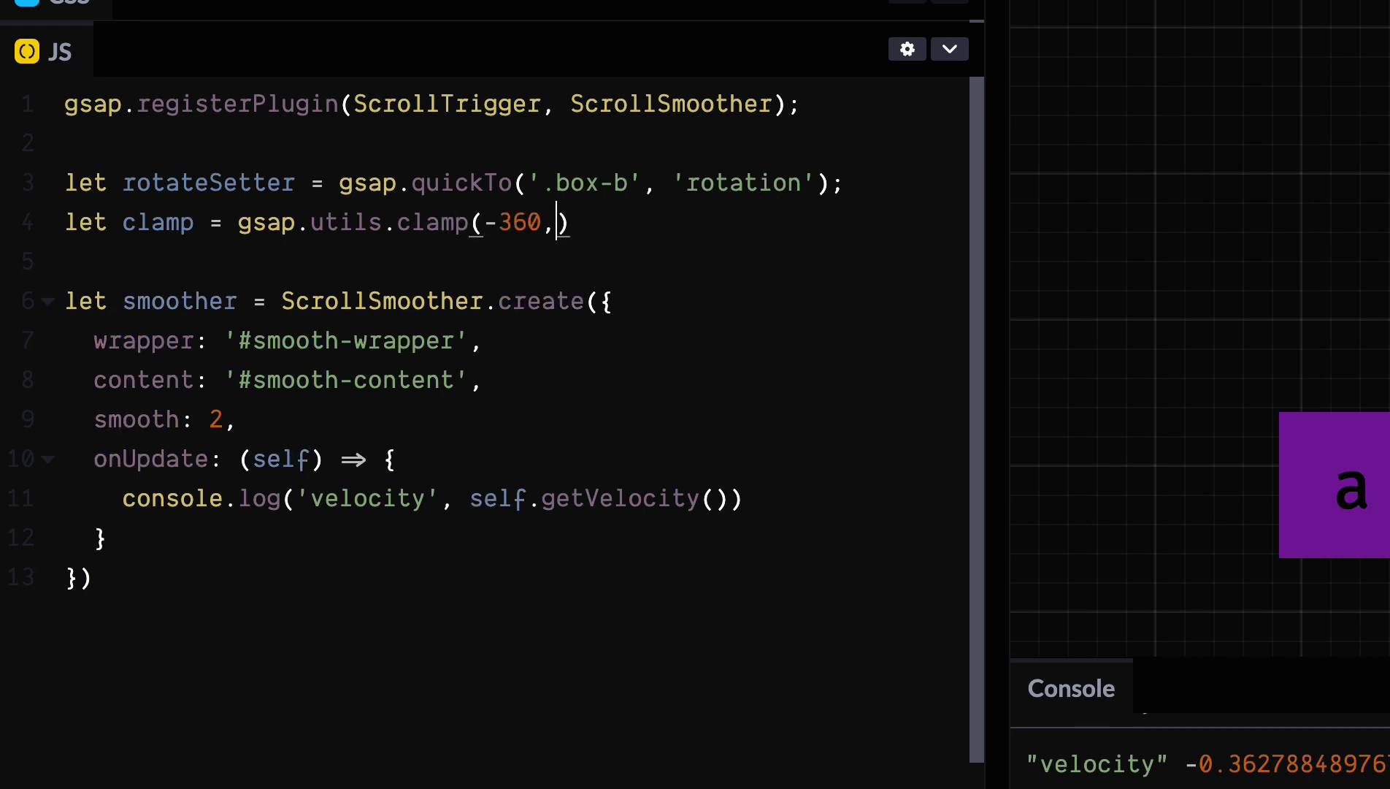
{"action": "type", "text": "360"}
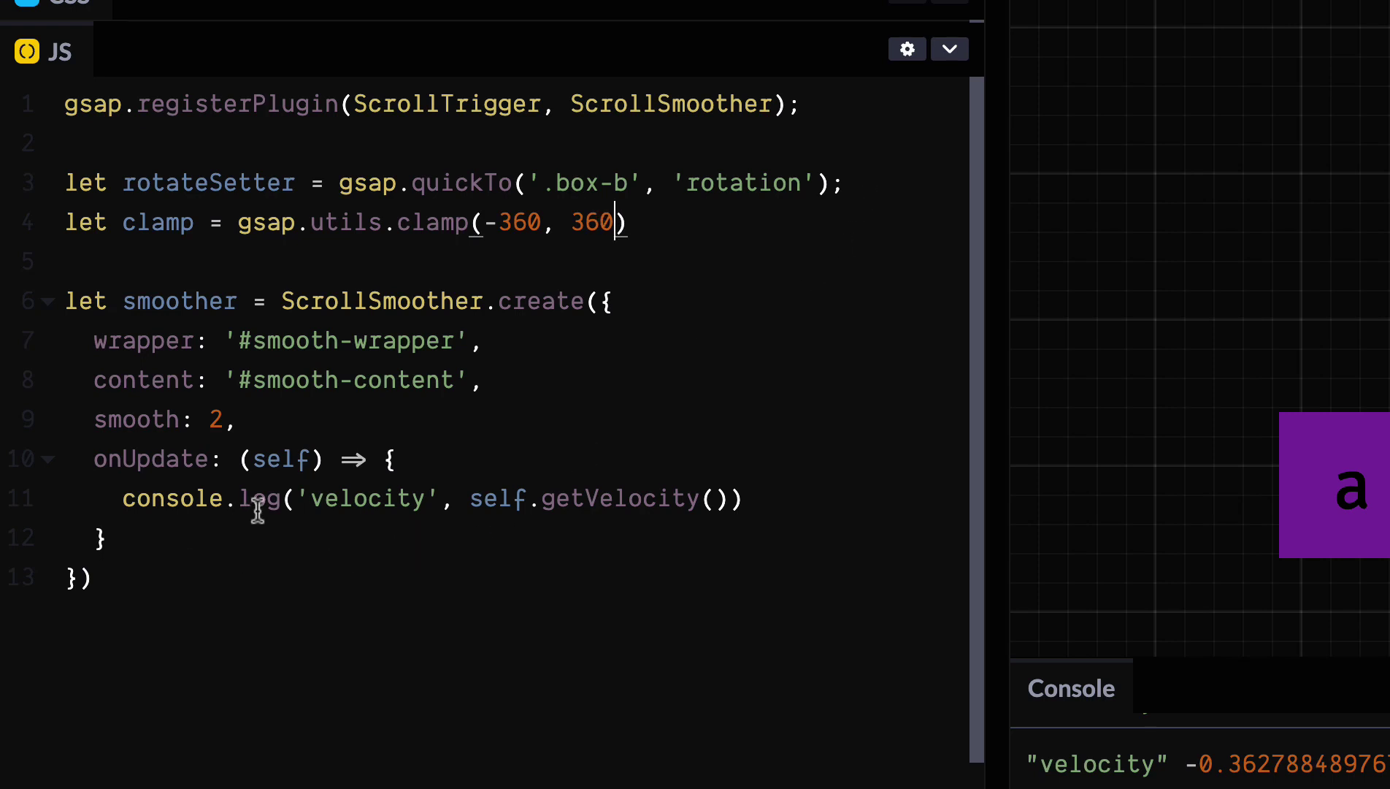
{"action": "left_click_drag", "start_coordinate": [122, 499], "coordinate": [771, 491]}
{"action": "type", "text": "ro"}
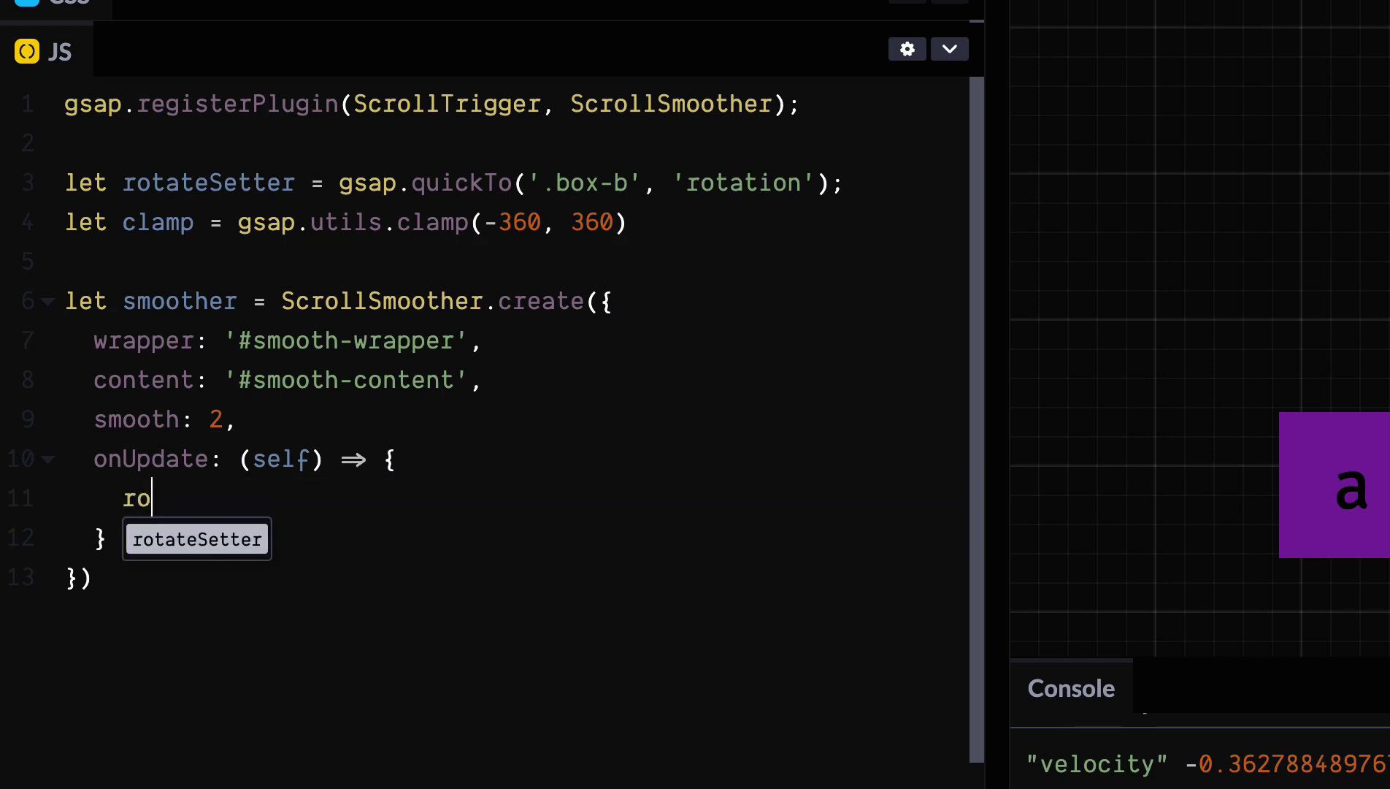
{"action": "type", "text": "tateSe"}
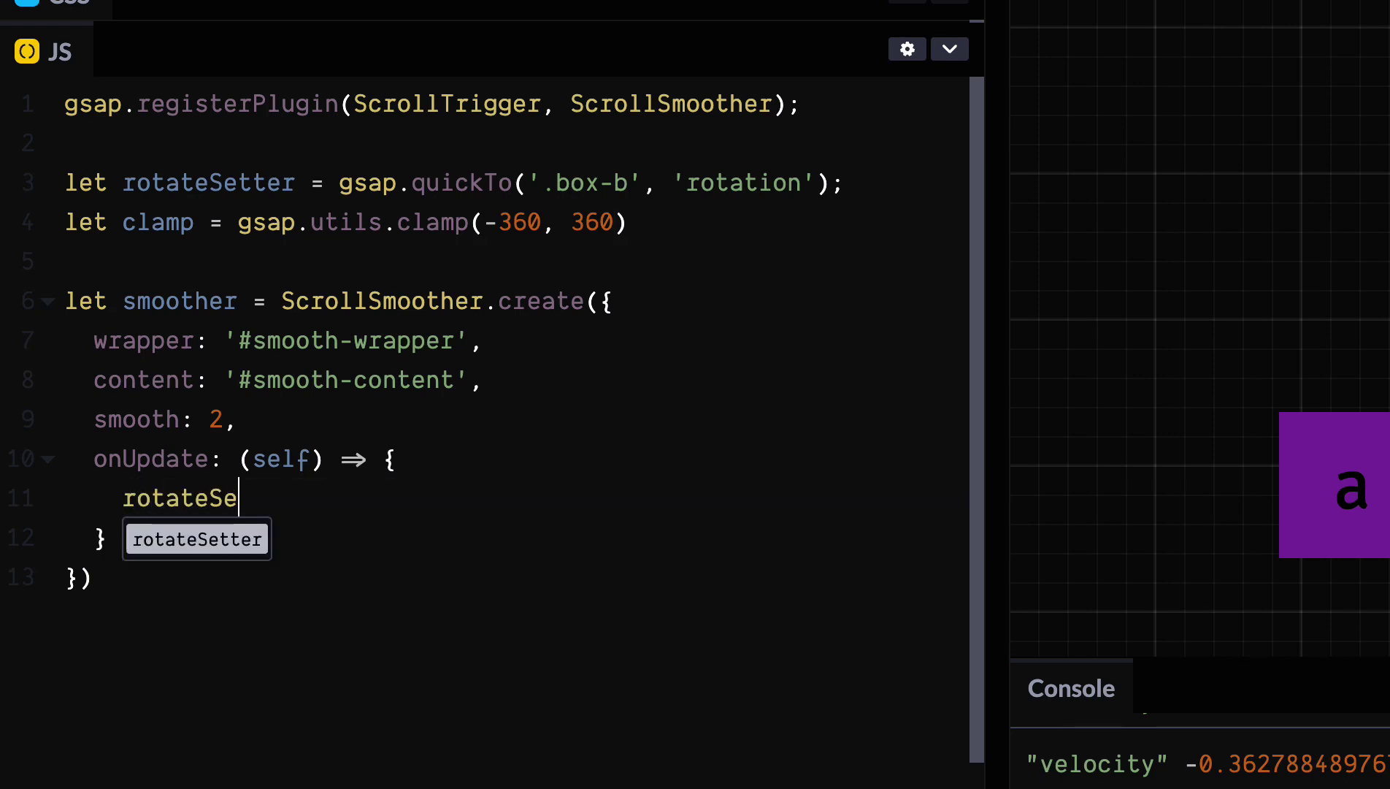
{"action": "type", "text": "tter()"}
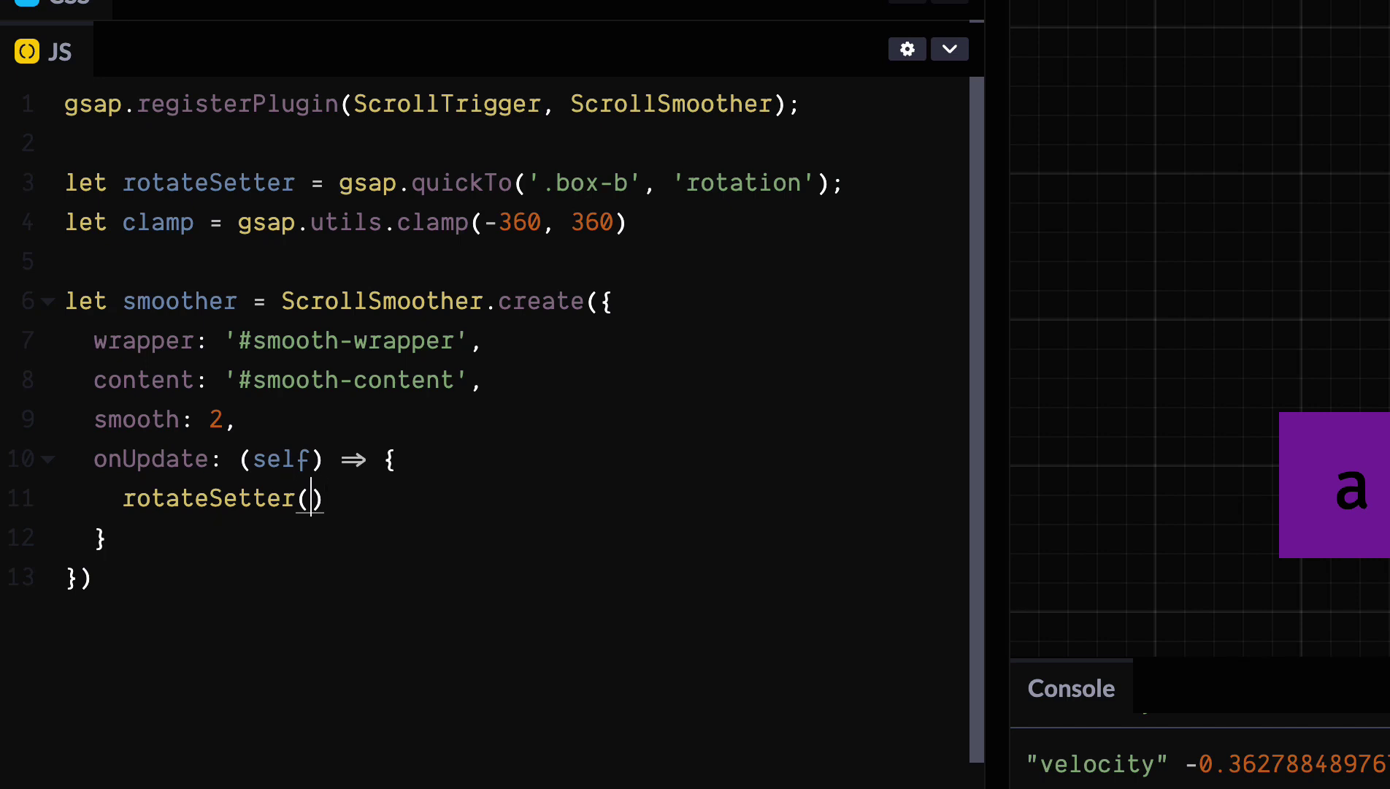
{"action": "type", "text": "clamp"}
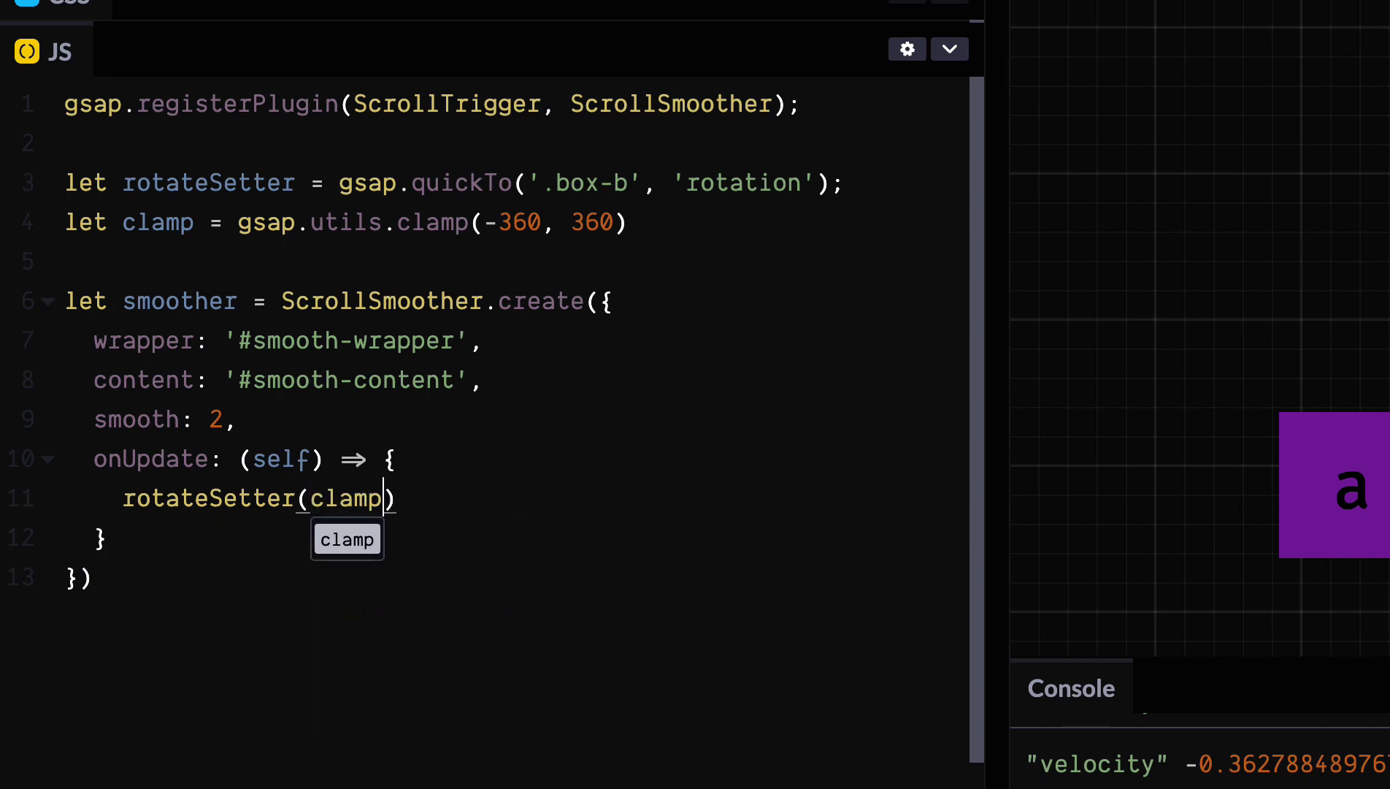
{"action": "type", "text": "(self.getVelocity()"}
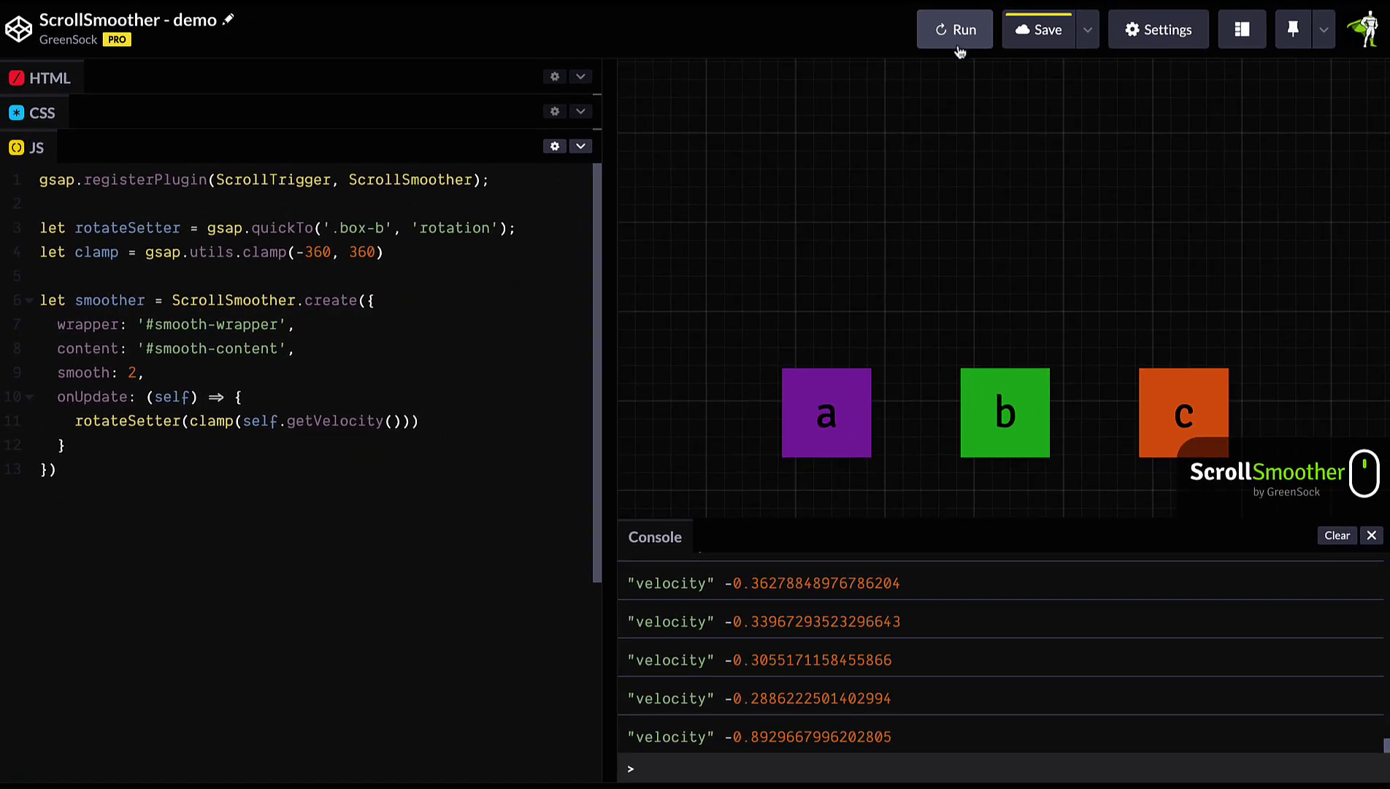
Focus the preview so scrolling tilts box b by its clamped scroll velocity.
{"action": "left_click", "coordinate": [959, 29]}
{"action": "scroll", "coordinate": [1080, 424], "scroll_direction": "down", "scroll_amount": 5}
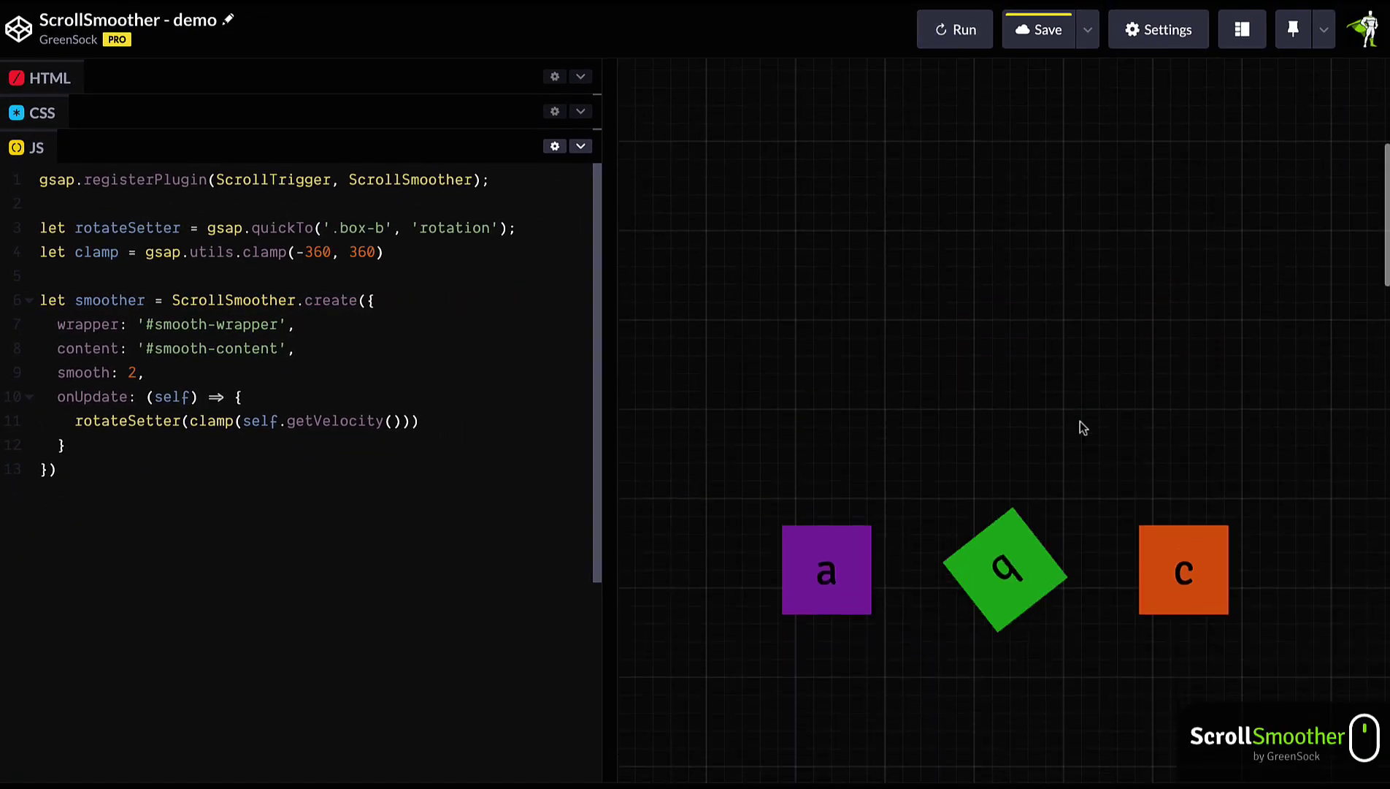
{"action": "scroll", "coordinate": [1080, 428], "scroll_direction": "up", "scroll_amount": 5}
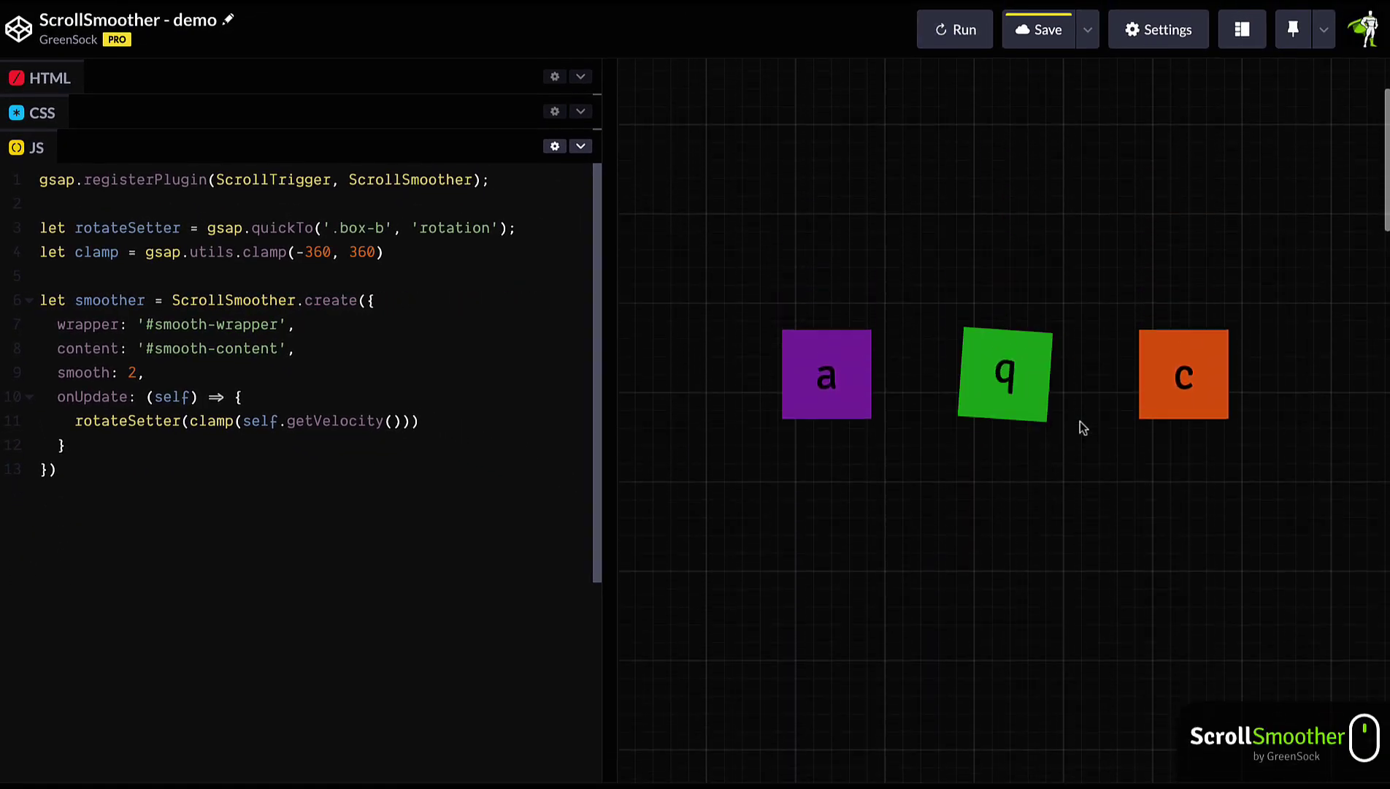
{"action": "scroll", "coordinate": [1079, 426], "scroll_direction": "down", "scroll_amount": 2}
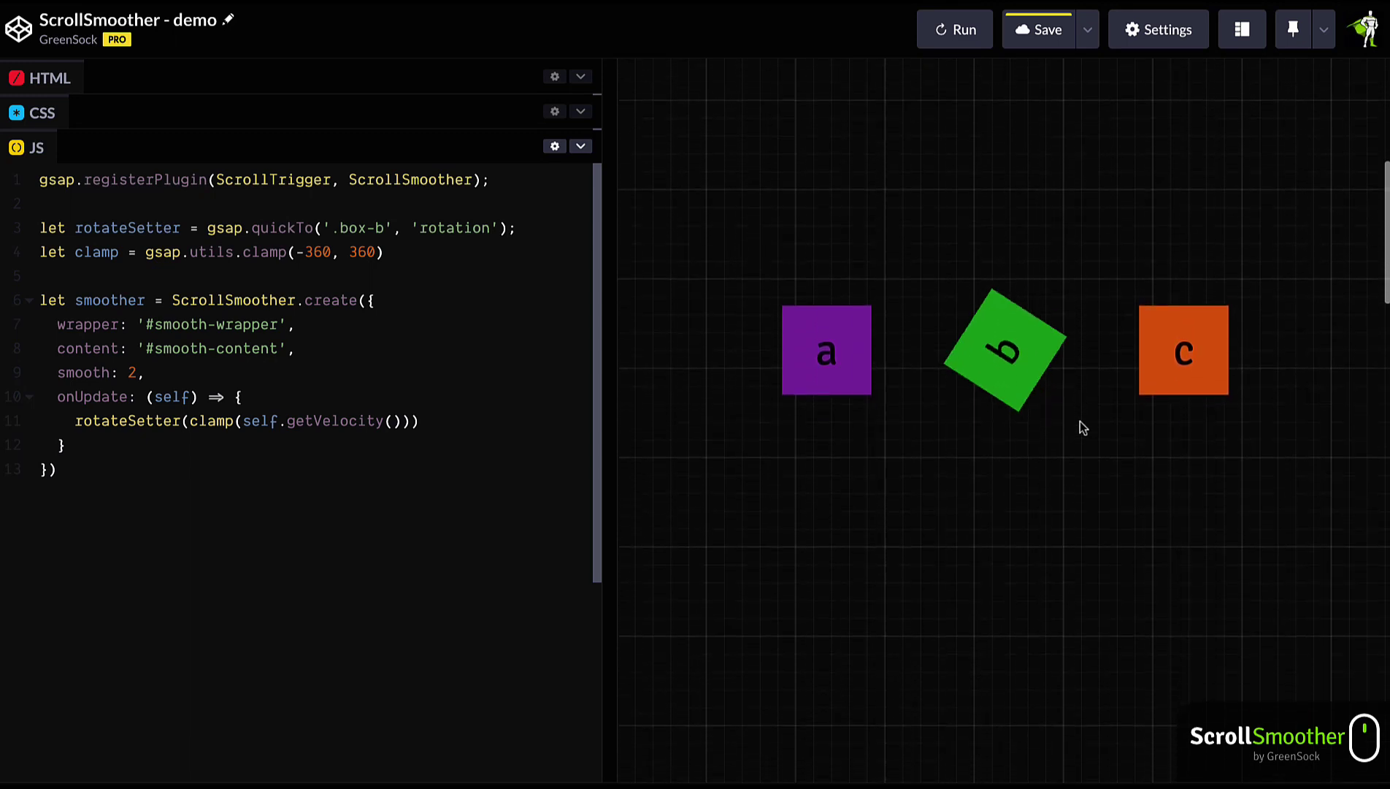
{"action": "scroll", "coordinate": [1079, 427], "scroll_direction": "up", "scroll_amount": 2}
{"action": "scroll", "coordinate": [1080, 427], "scroll_direction": "up", "scroll_amount": 2}
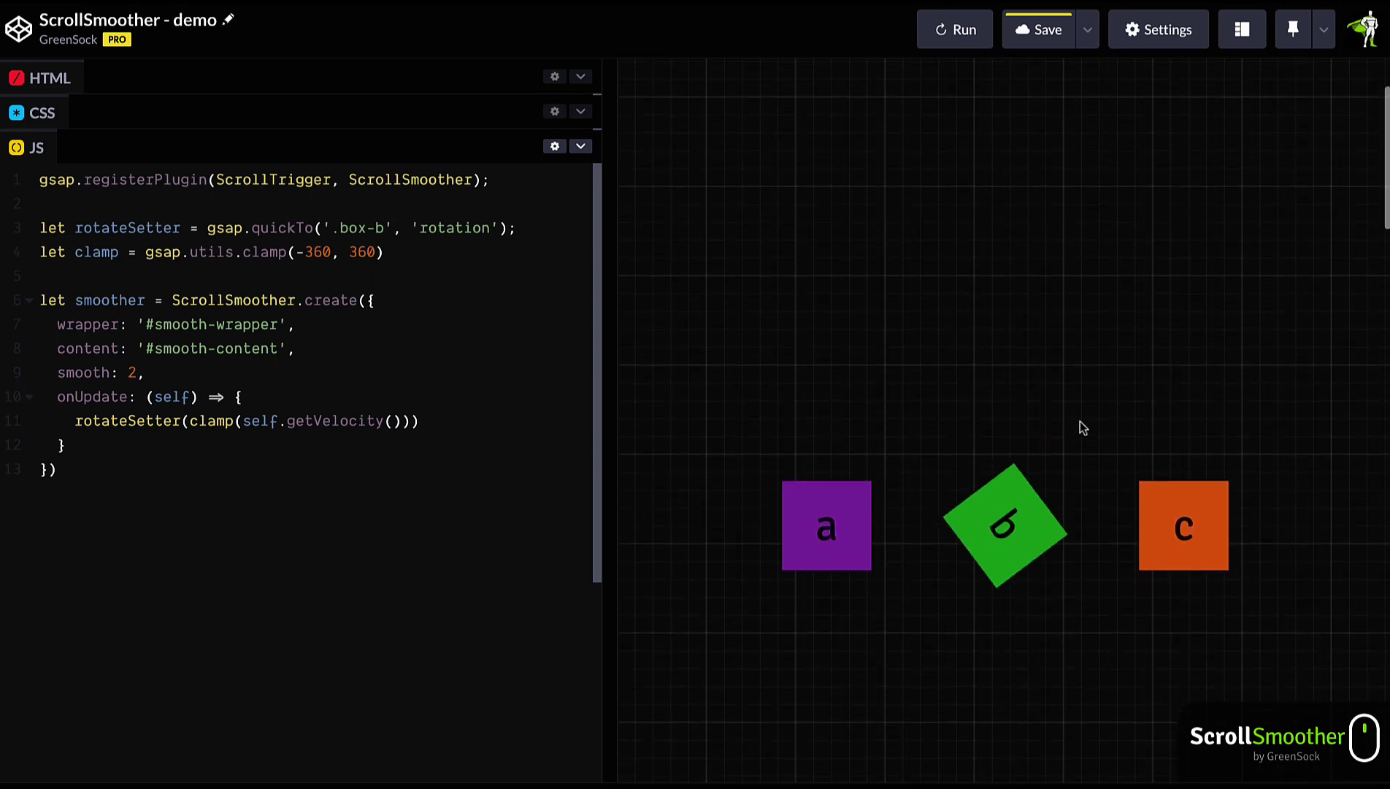
{"action": "scroll", "coordinate": [1080, 427], "scroll_direction": "down", "scroll_amount": 4}
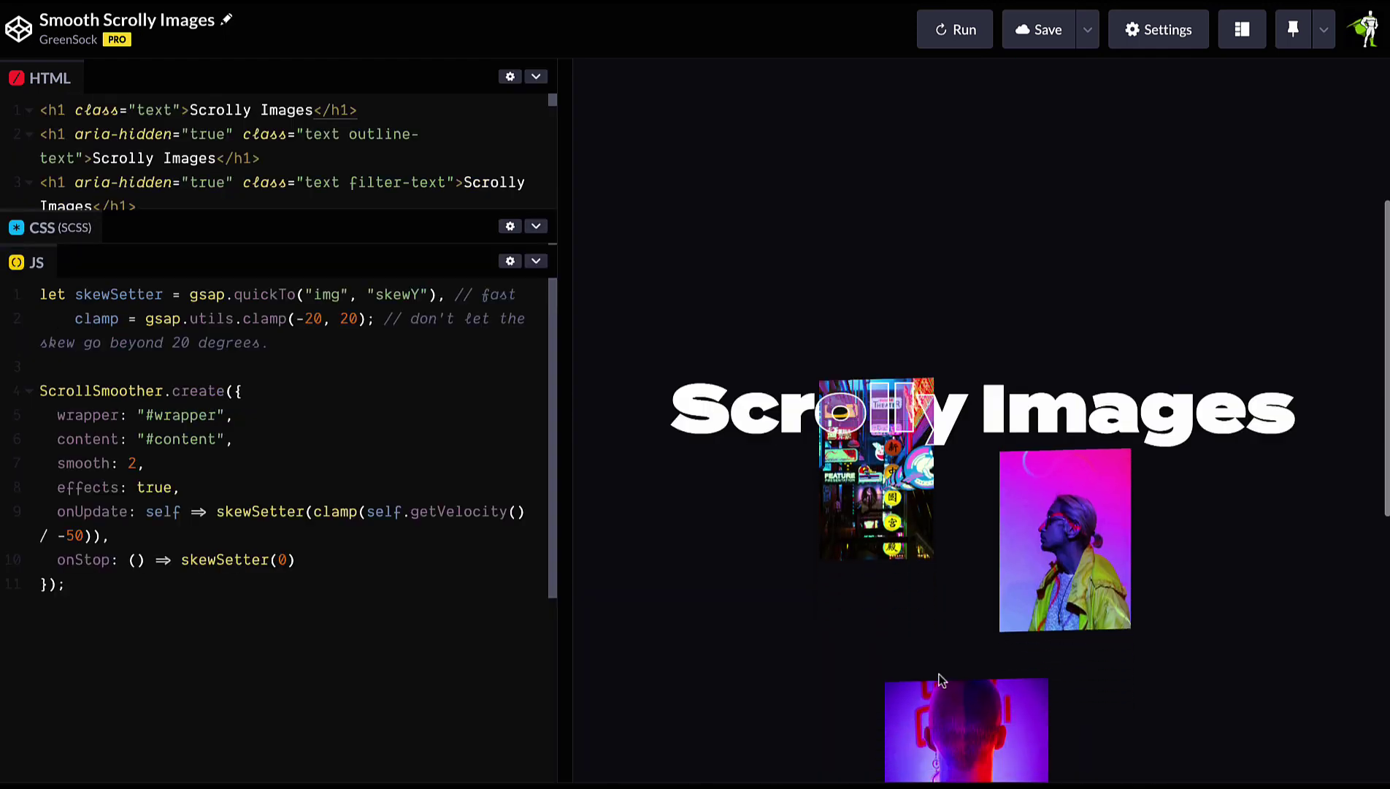
{"action": "scroll", "coordinate": [939, 681], "scroll_direction": "down", "scroll_amount": 3}
{"action": "scroll", "coordinate": [940, 679], "scroll_direction": "up", "scroll_amount": 2}
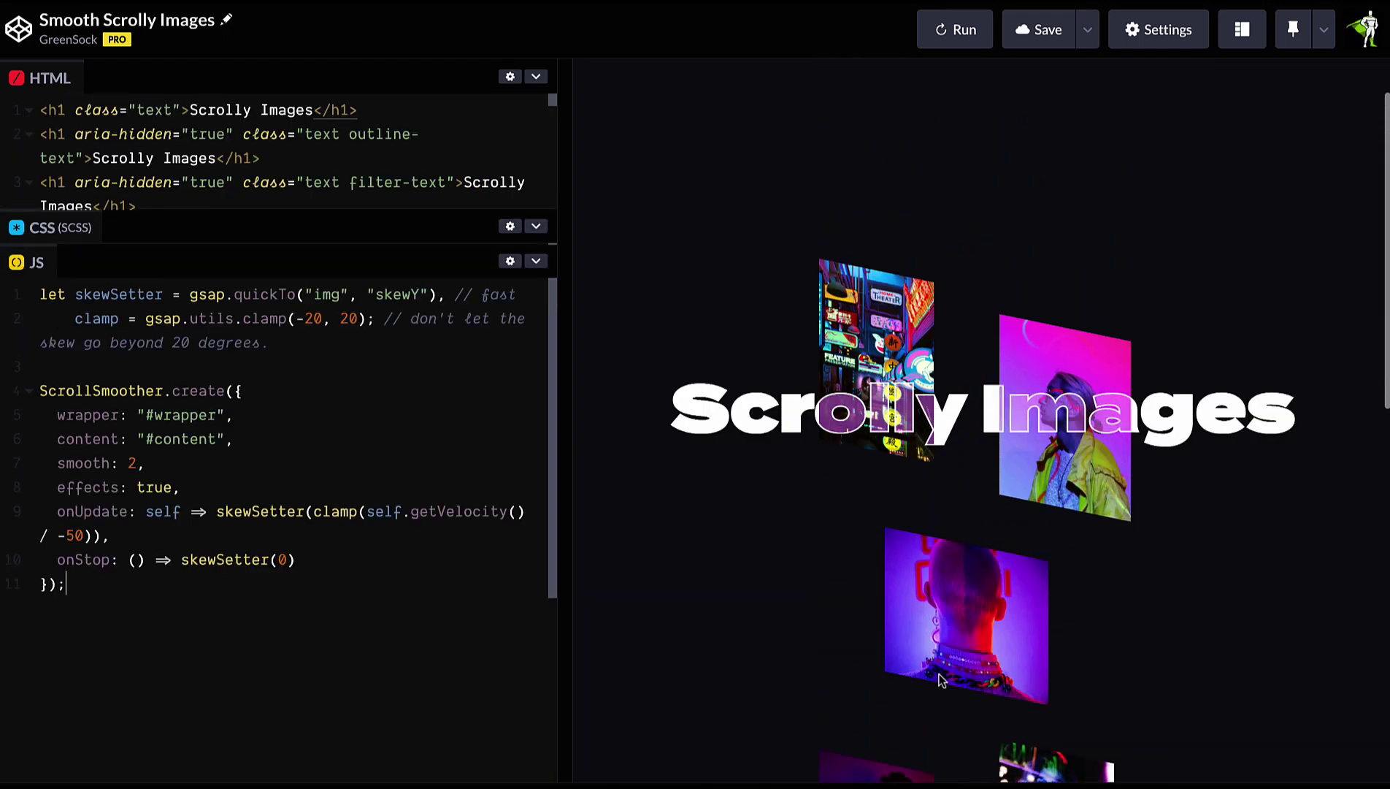
{"action": "scroll", "coordinate": [940, 681], "scroll_direction": "down", "scroll_amount": 5}
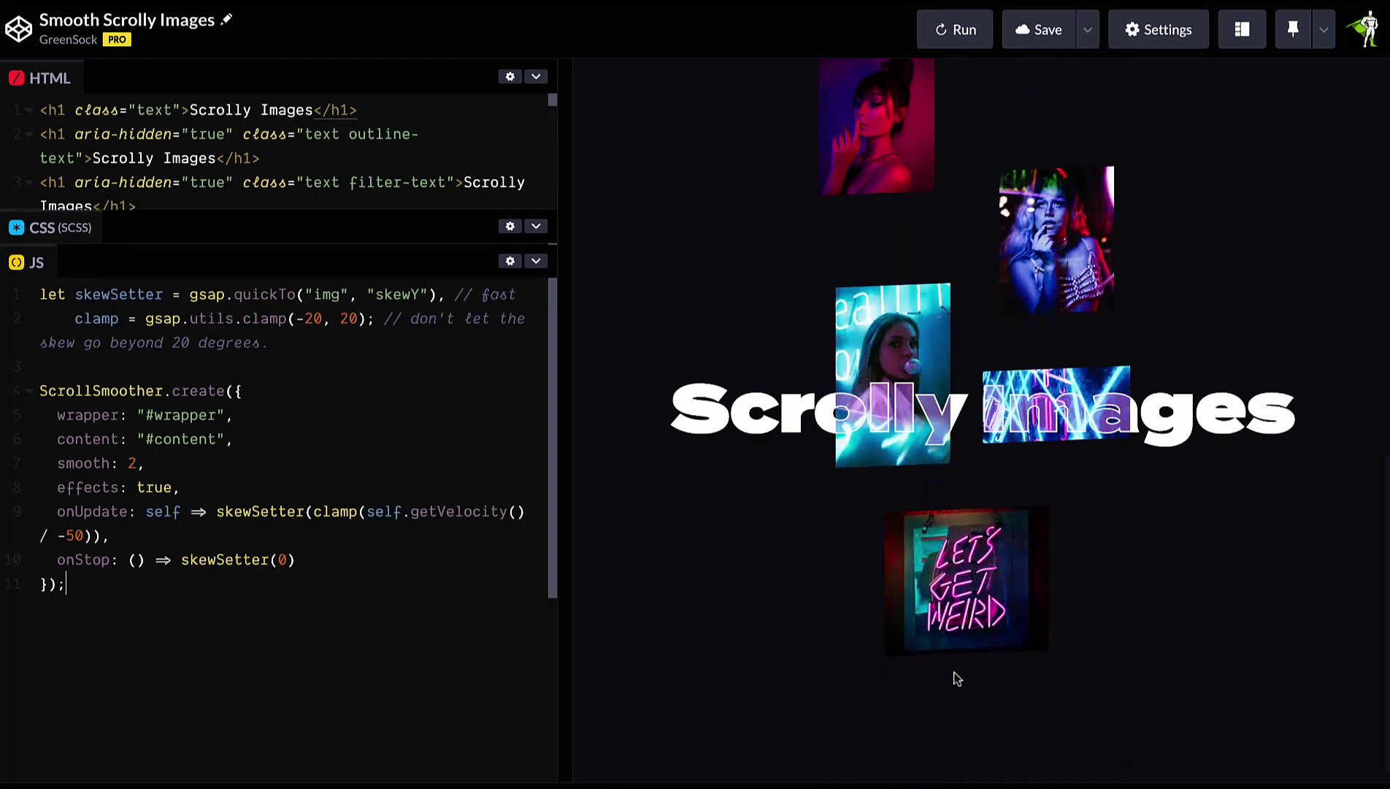
{"action": "scroll", "coordinate": [1096, 648], "scroll_direction": "up", "scroll_amount": 10}
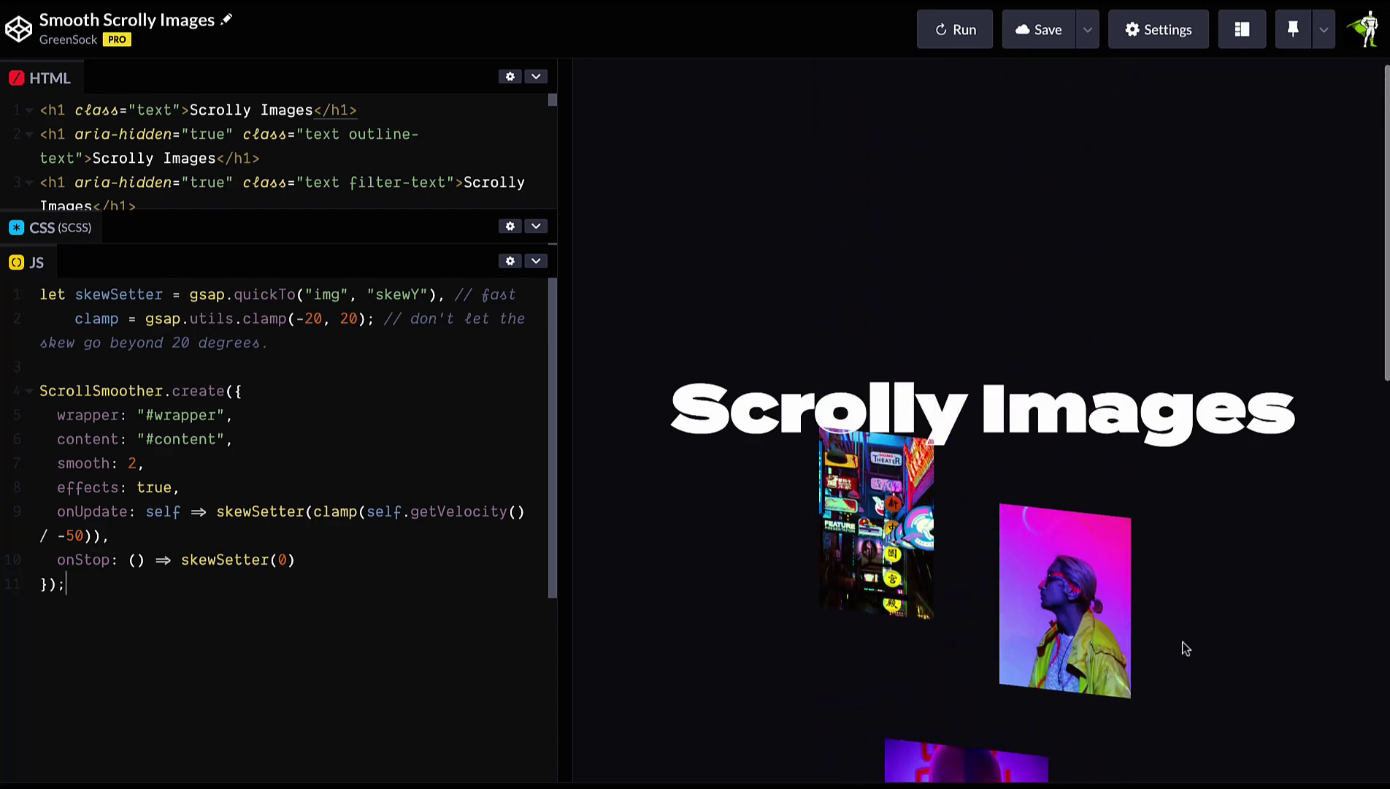
{"action": "scroll", "coordinate": [1182, 646], "scroll_direction": "down", "scroll_amount": 5}
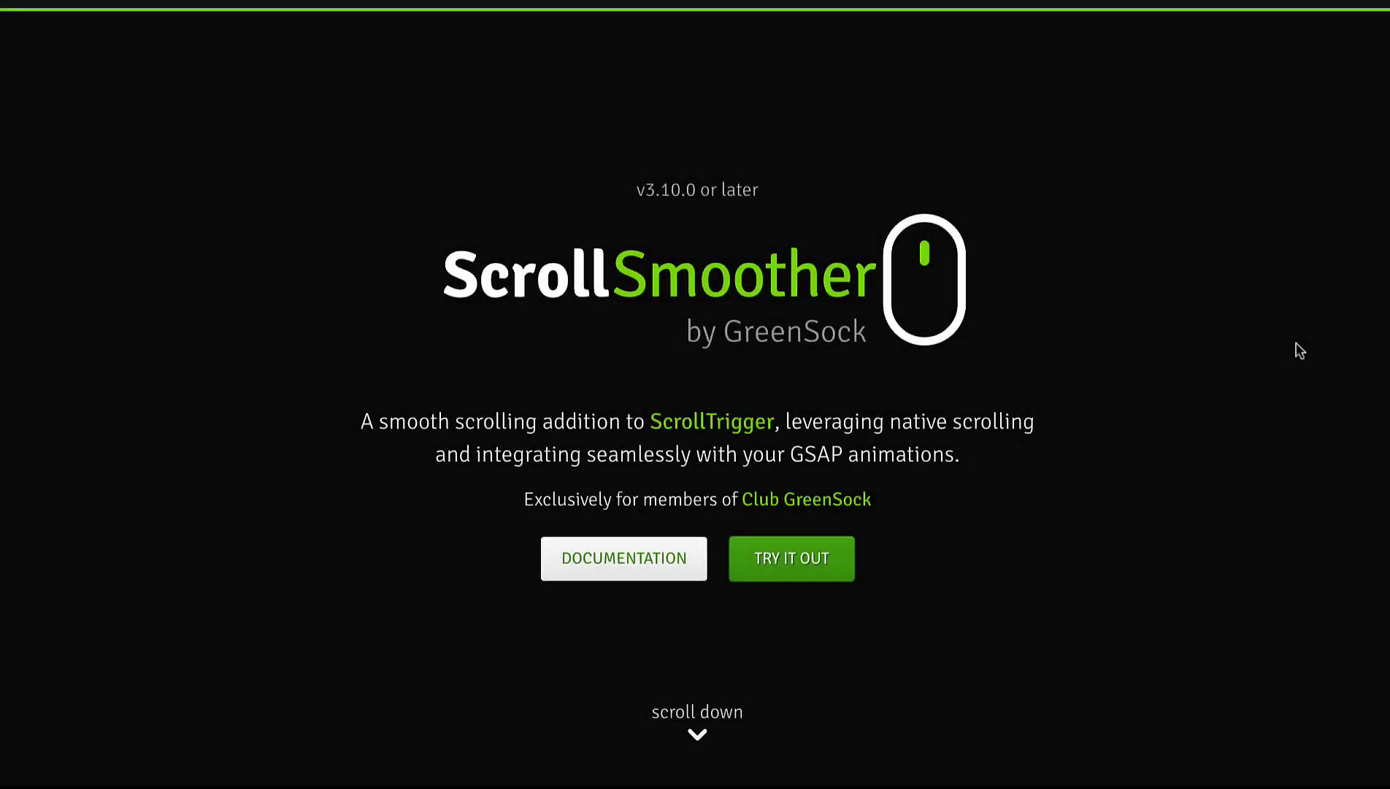
{"action": "scroll", "coordinate": [1300, 350], "scroll_direction": "down", "scroll_amount": 3}
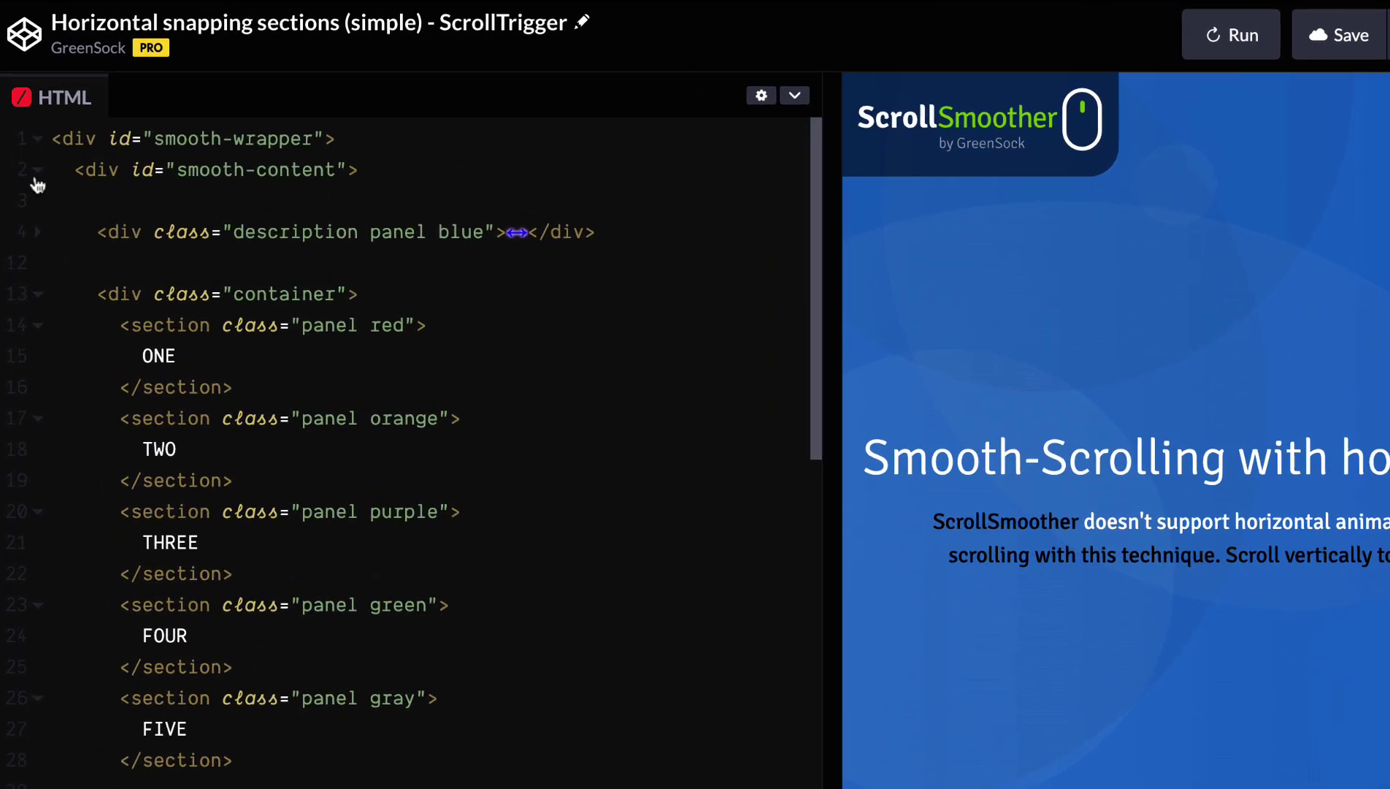
{"action": "scroll", "coordinate": [40, 191], "scroll_direction": "down", "scroll_amount": 1}
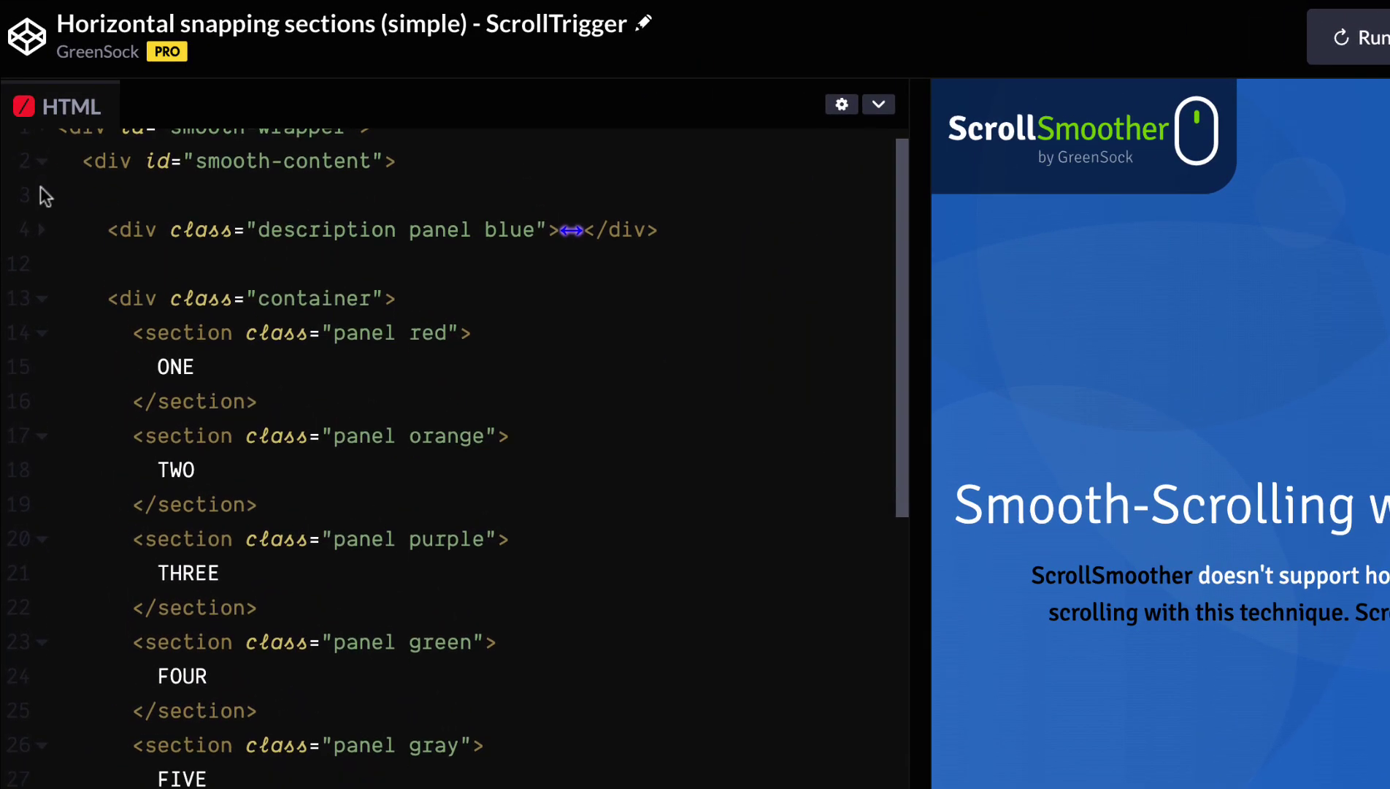
{"action": "scroll", "coordinate": [54, 198], "scroll_direction": "up", "scroll_amount": 1}
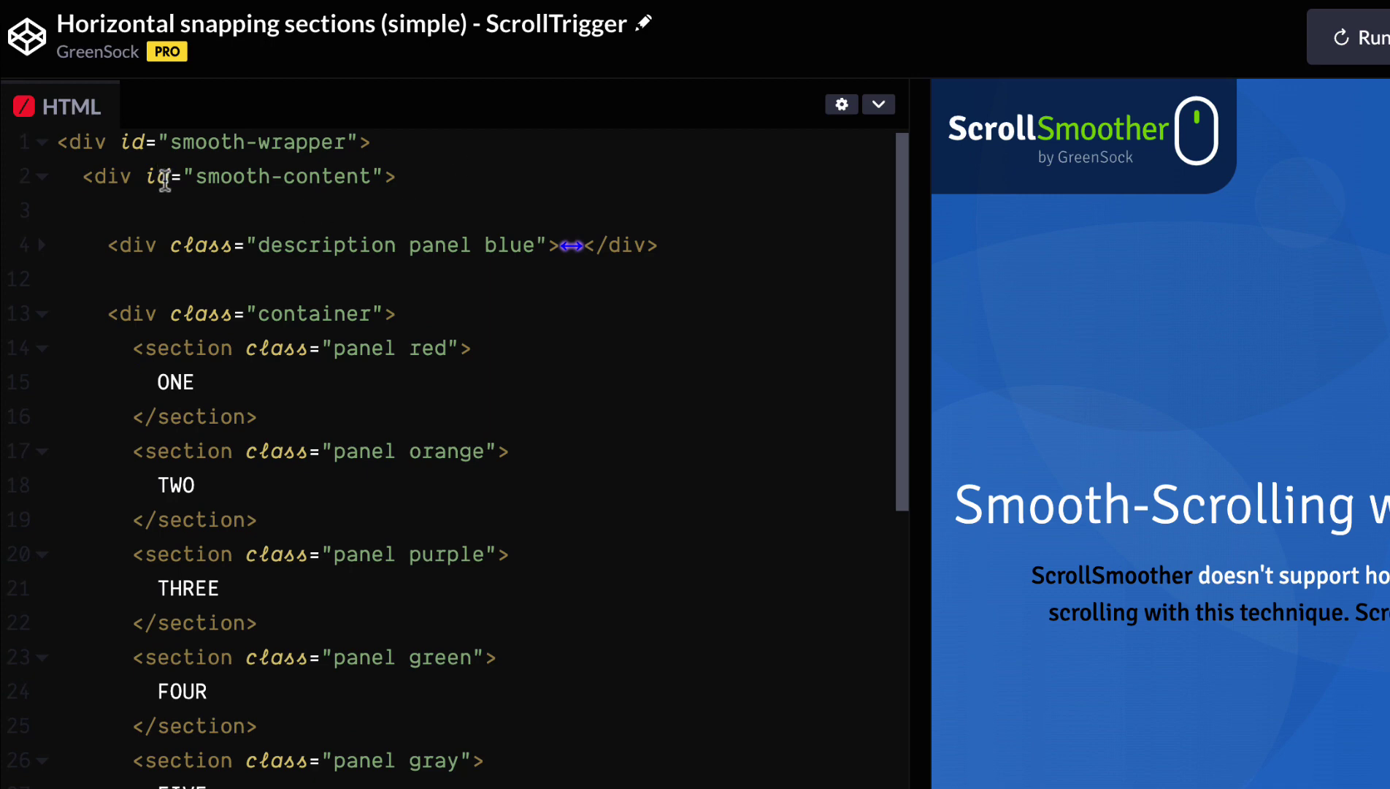
Expand and re-fold the HTML description div, then enlarge the JavaScript editor over the panes.
{"action": "left_click", "coordinate": [40, 250]}
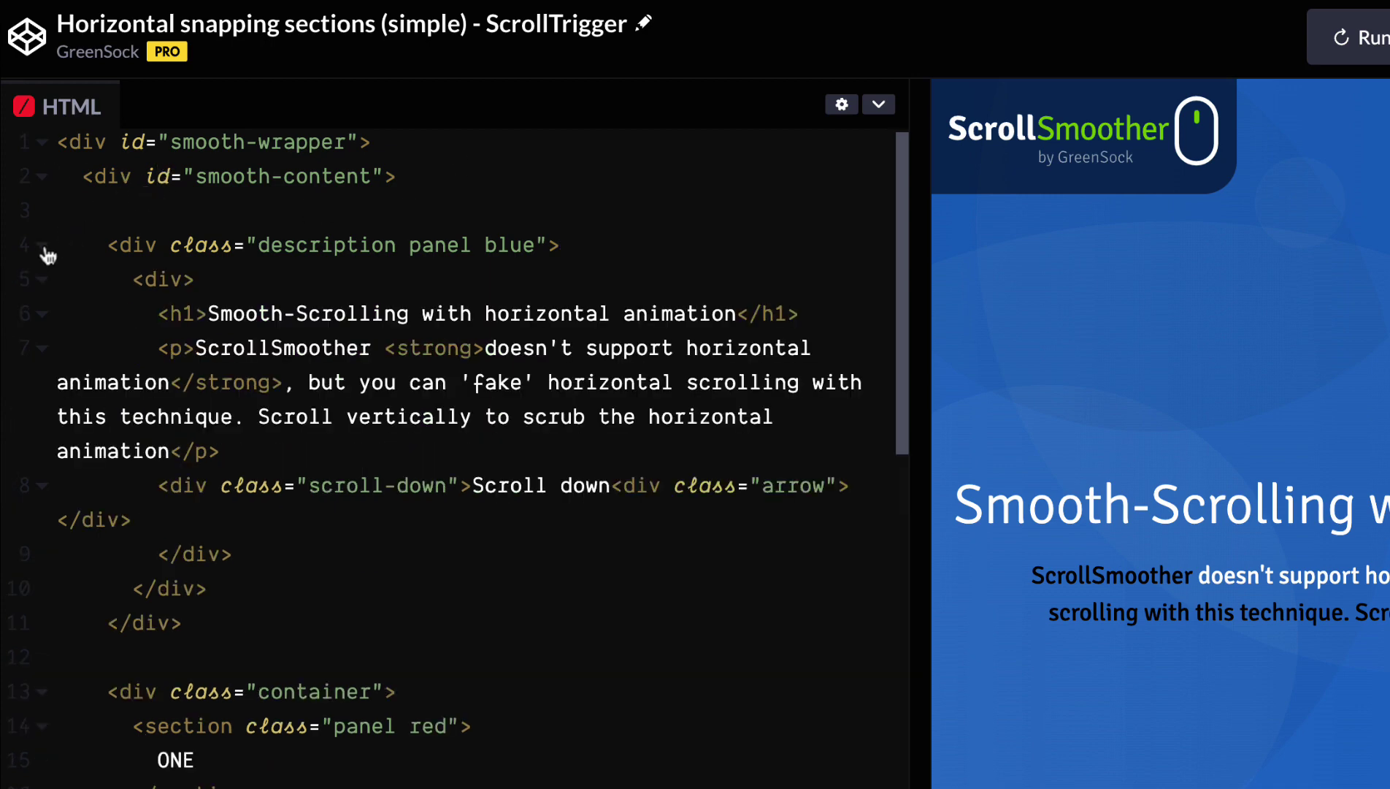
{"action": "left_click", "coordinate": [41, 247]}
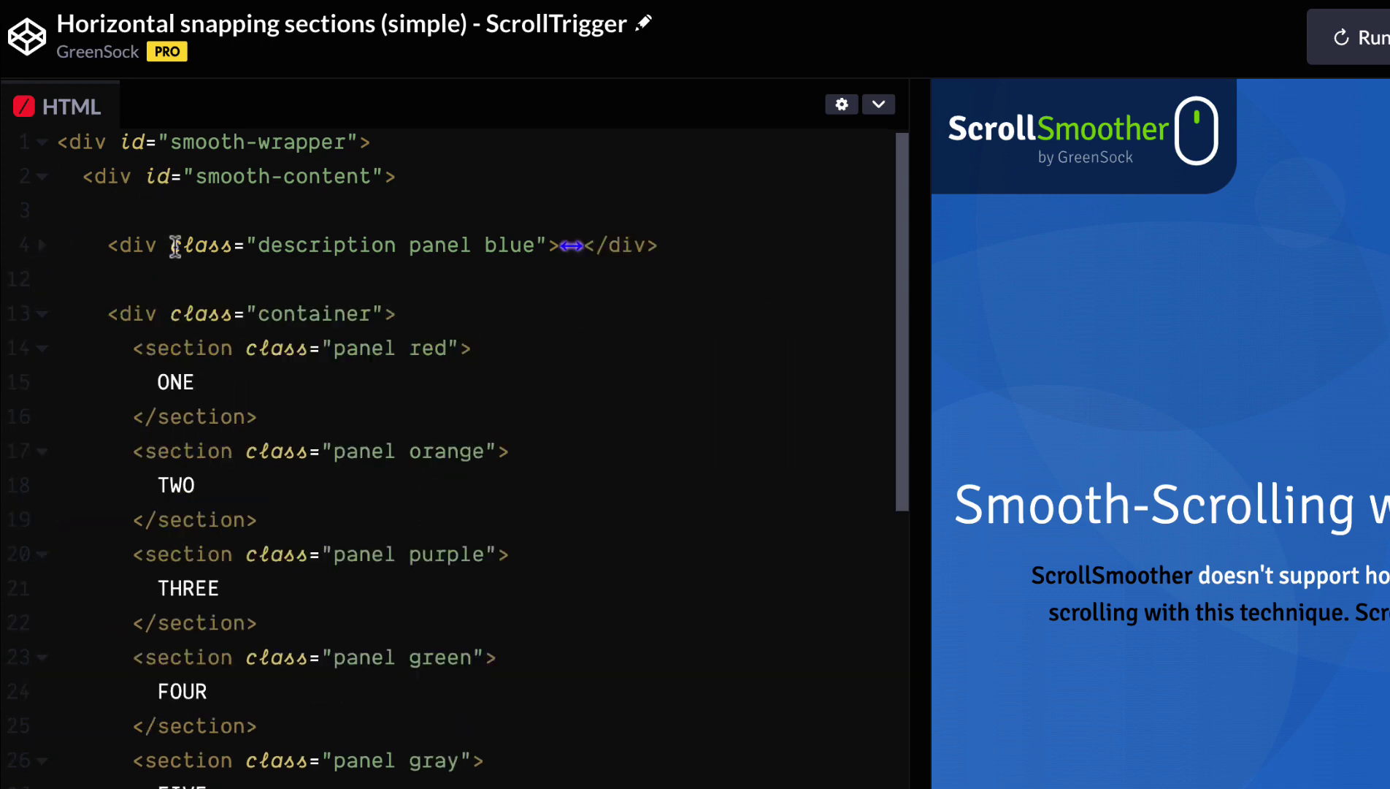
{"action": "scroll", "coordinate": [116, 315], "scroll_direction": "down", "scroll_amount": 2}
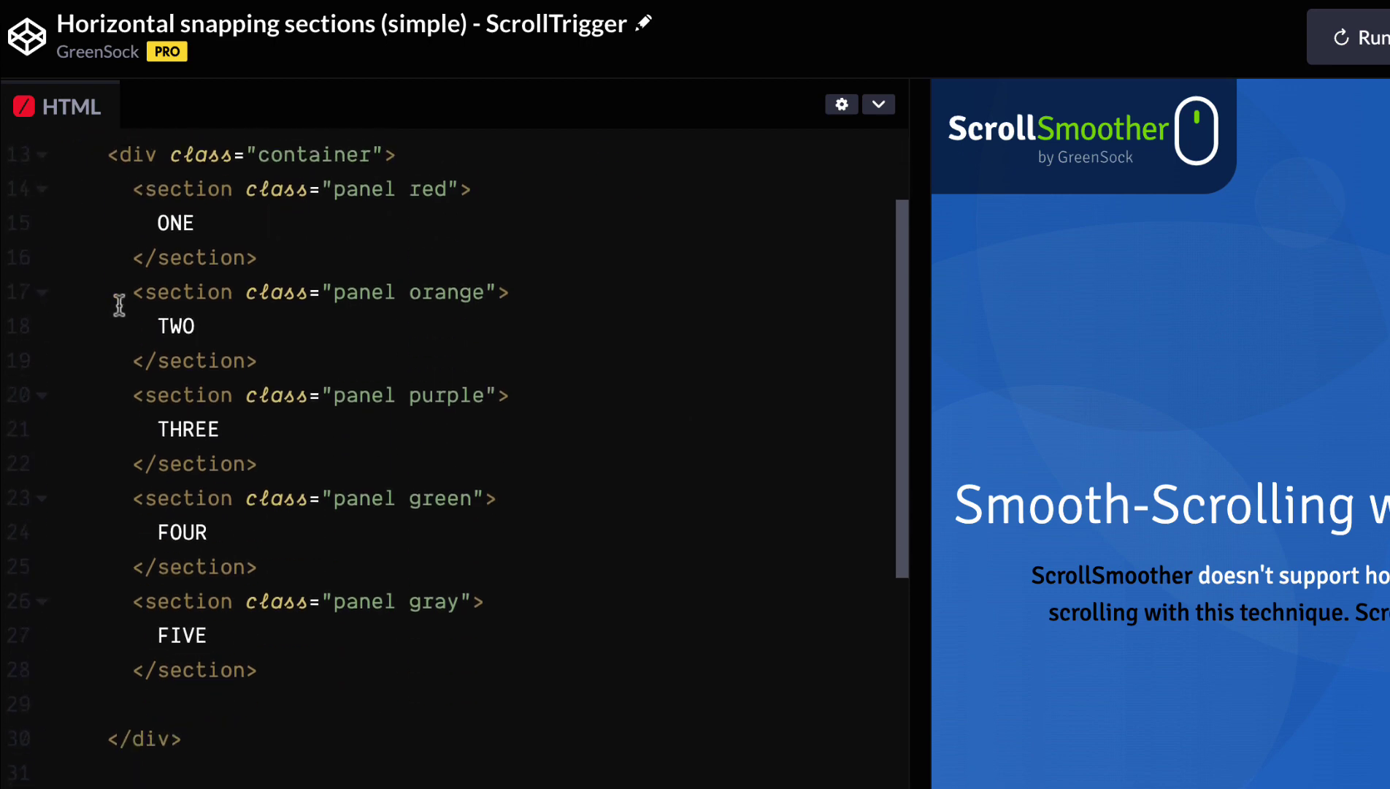
{"action": "scroll", "coordinate": [119, 300], "scroll_direction": "up", "scroll_amount": 1}
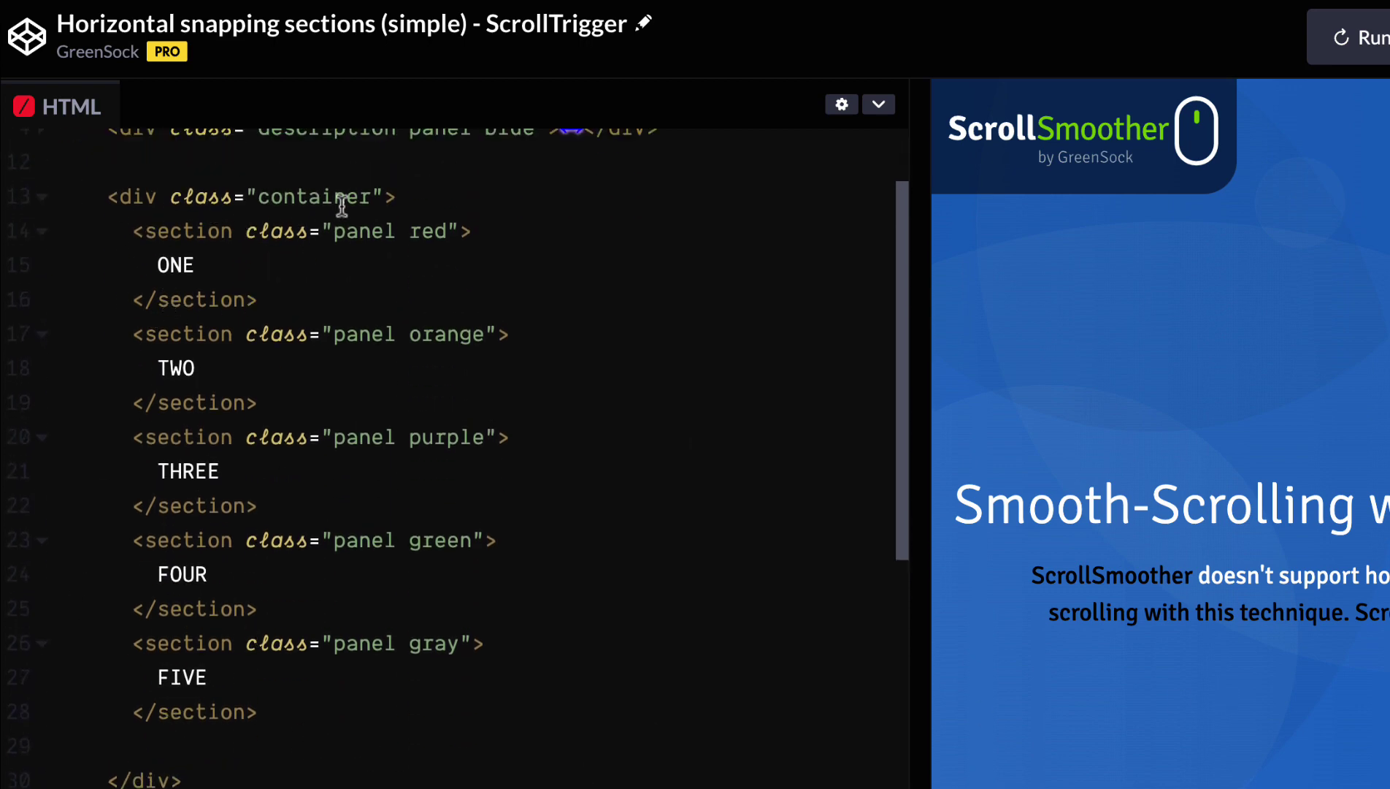
{"action": "left_click_drag", "start_coordinate": [513, 749], "coordinate": [505, 35]}
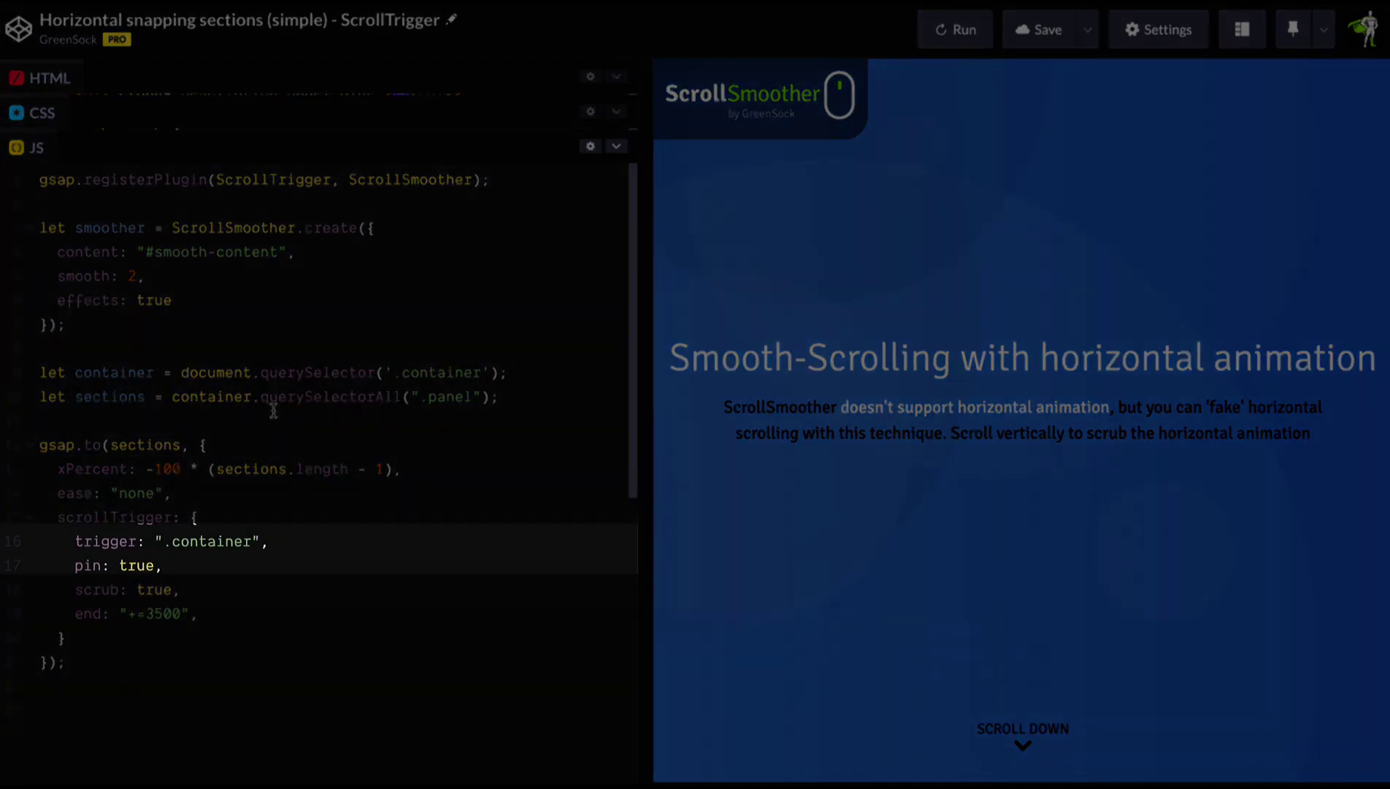
{"action": "scroll", "coordinate": [972, 262], "scroll_direction": "down", "scroll_amount": 5}
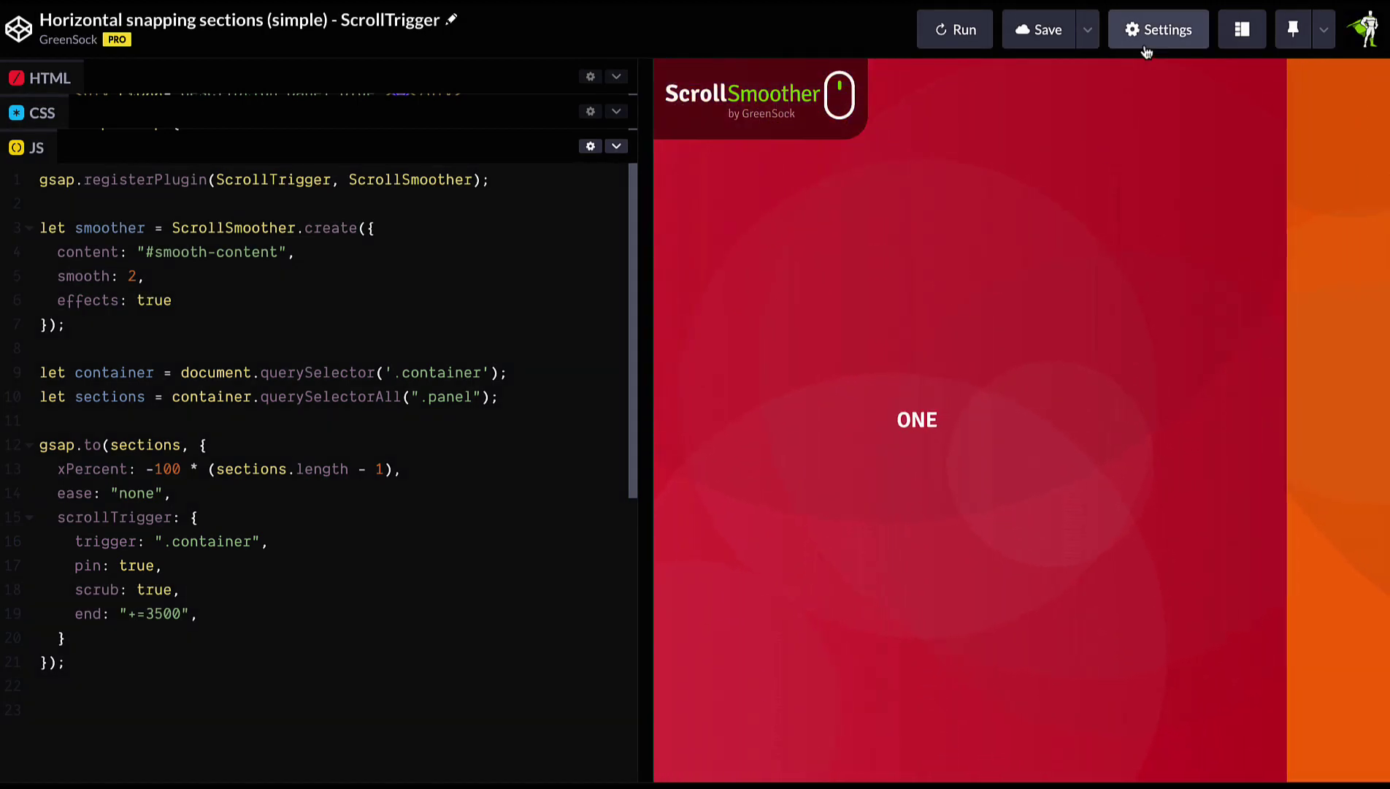
{"action": "scroll", "coordinate": [852, 271], "scroll_direction": "down", "scroll_amount": 5}
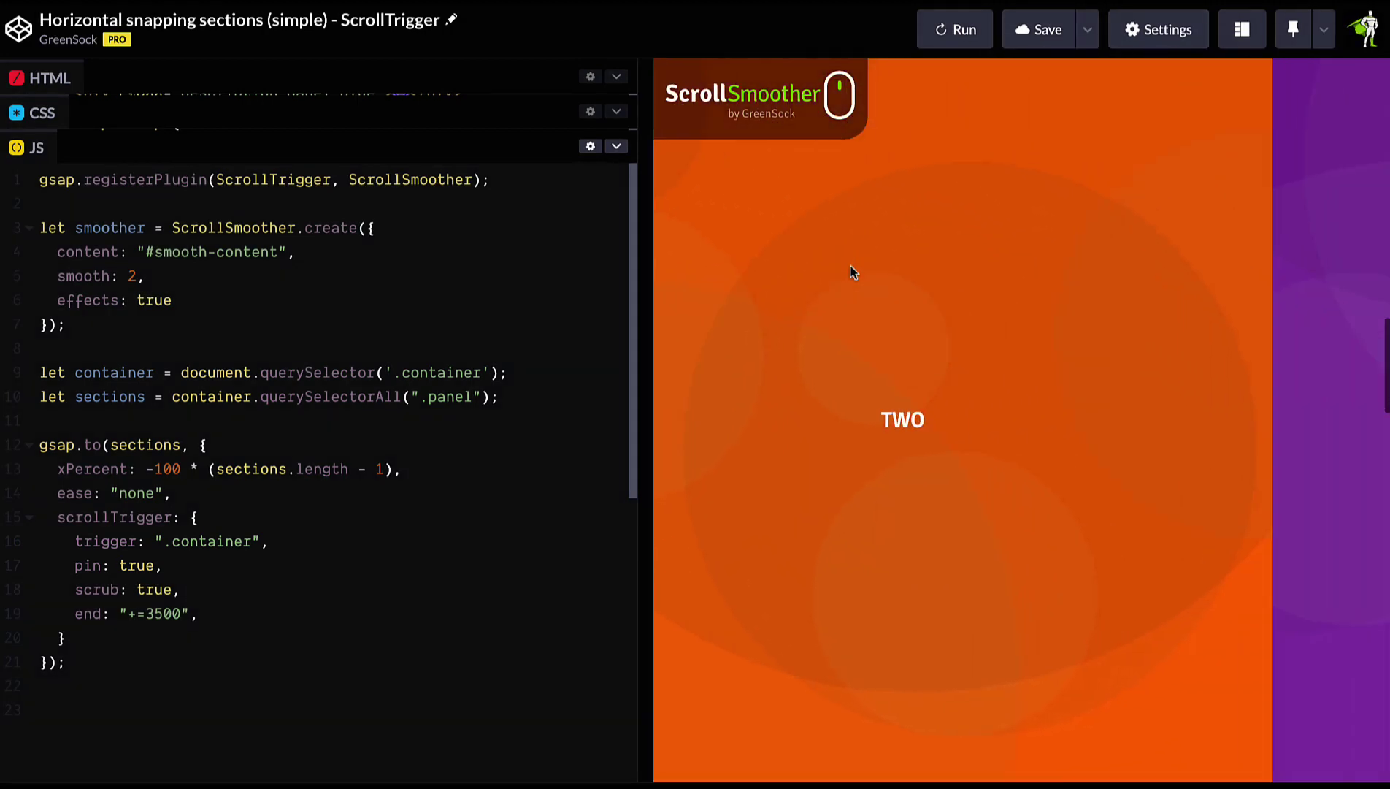
{"action": "scroll", "coordinate": [852, 271], "scroll_direction": "down", "scroll_amount": 5}
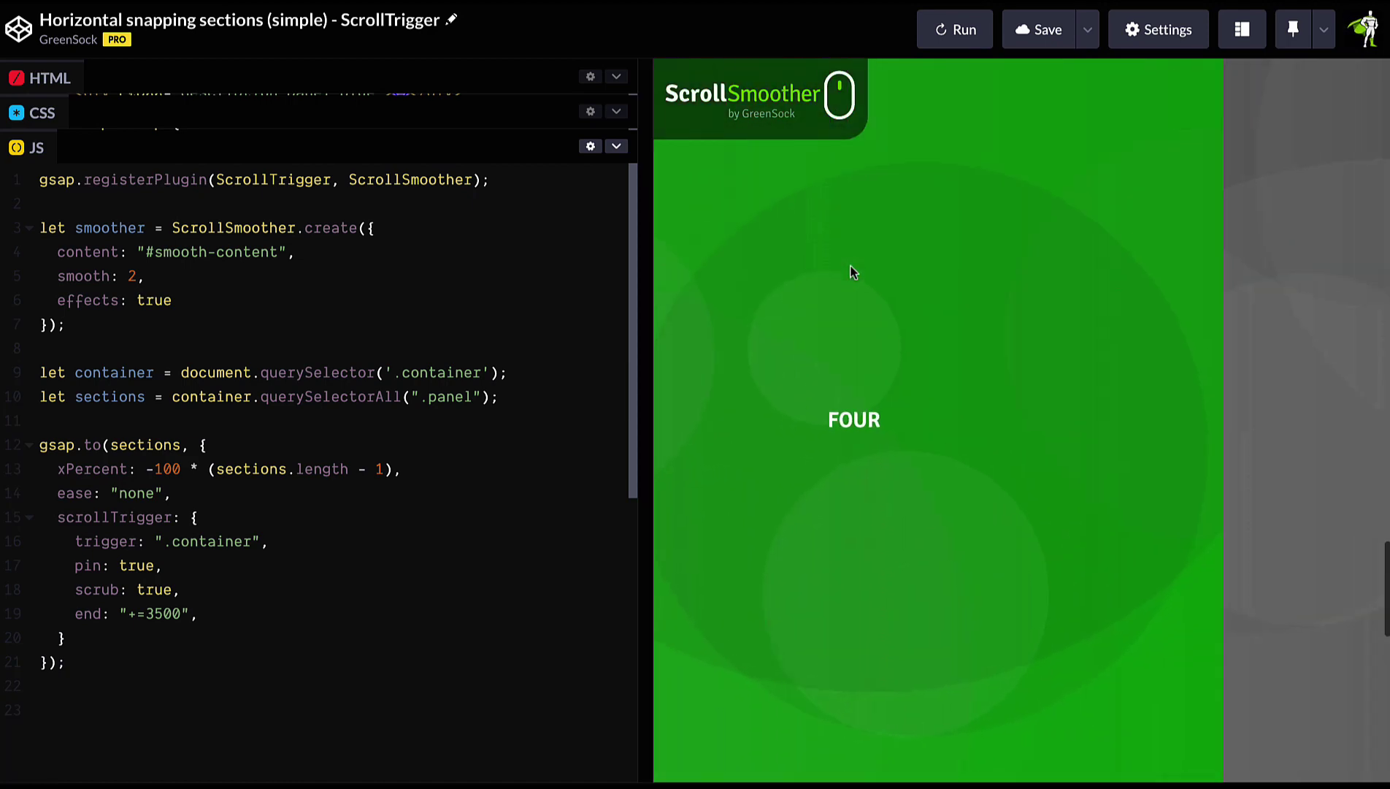
{"action": "scroll", "coordinate": [853, 272], "scroll_direction": "down", "scroll_amount": 5}
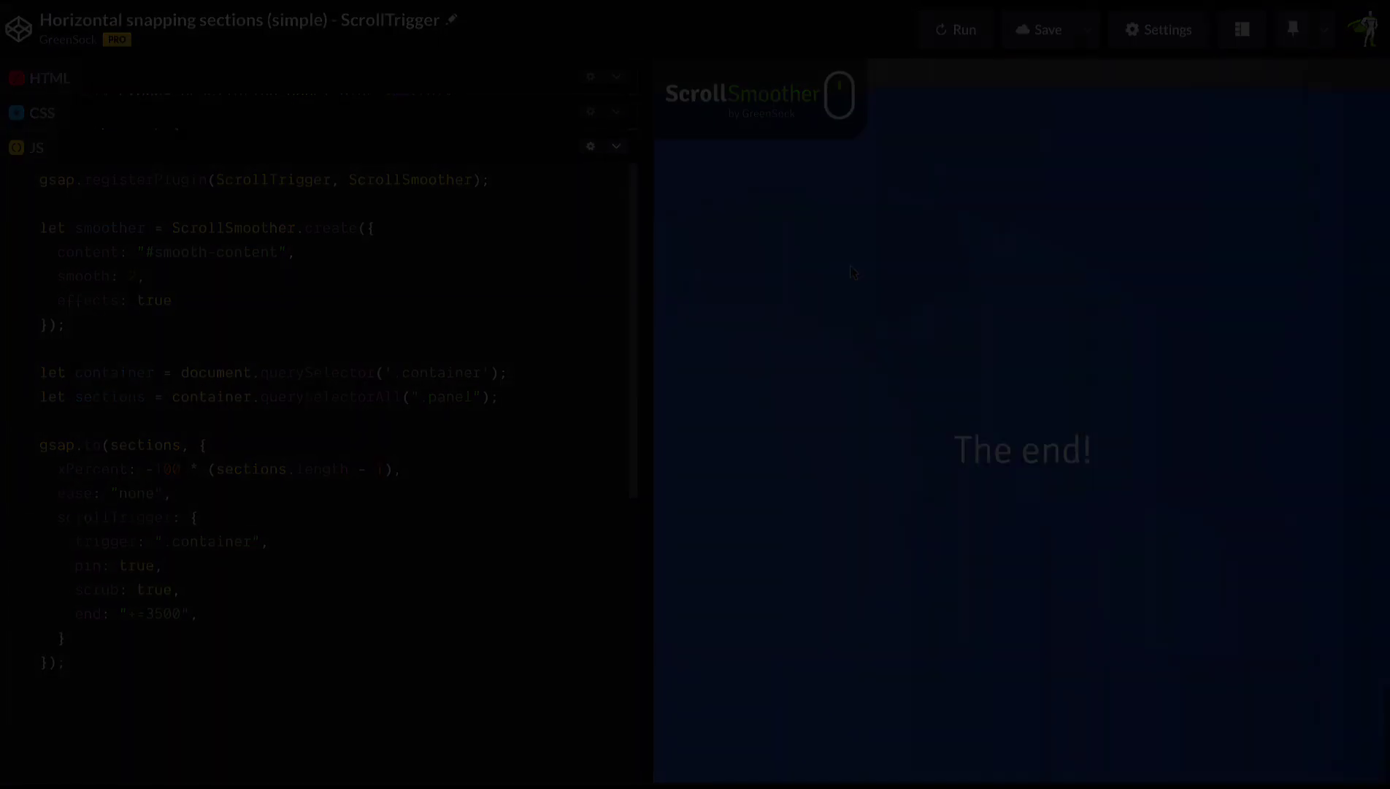